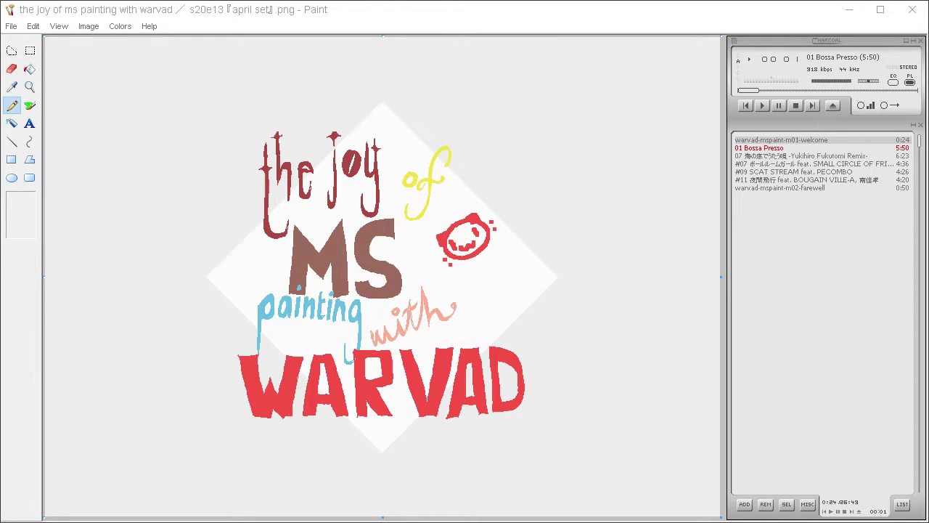
Undo the title drawing and flood-fill the blank canvas with a custom light orange.
key(ctrl+z)
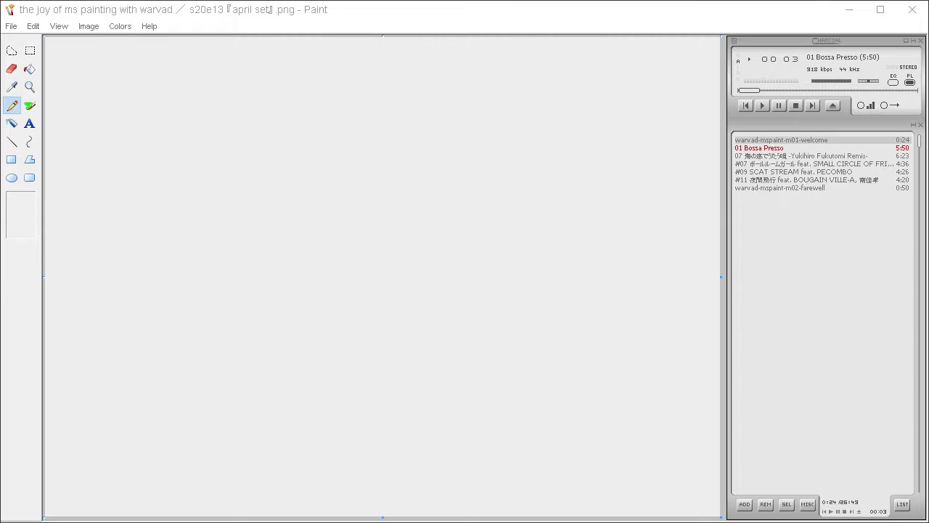
click(120, 26)
click(124, 43)
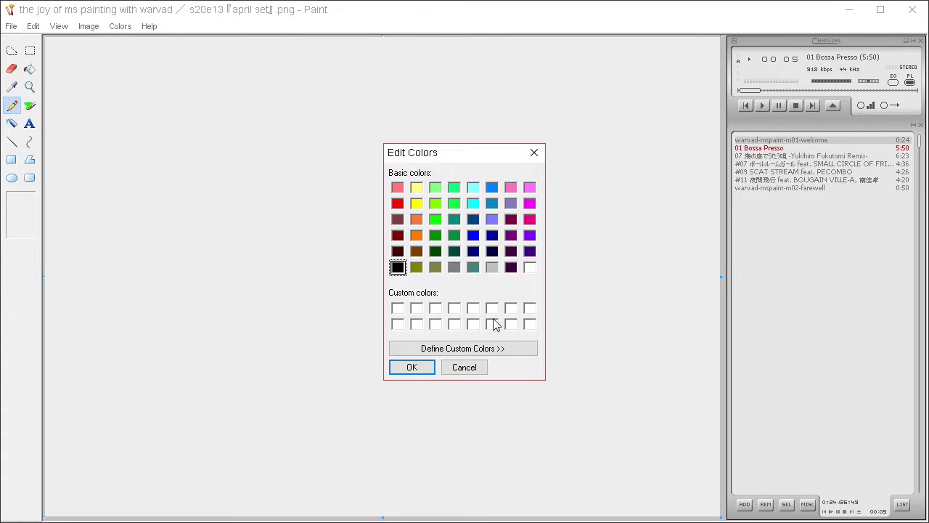
click(517, 345)
drag(609, 268, 562, 207)
drag(693, 221, 693, 223)
click(454, 365)
click(29, 69)
click(102, 68)
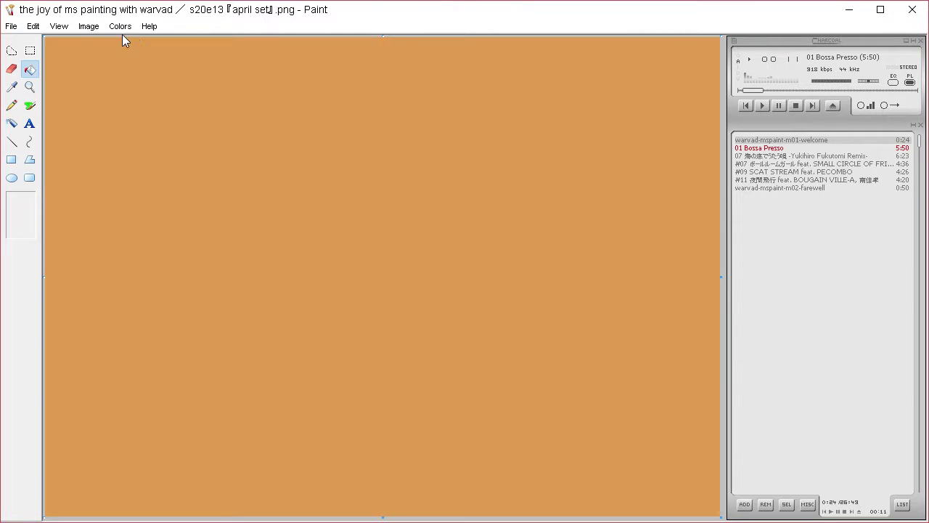
Mix a muted terracotta of about hue 13, saturation 115, luminosity 144 and fill the whole canvas with it.
click(120, 26)
click(128, 41)
click(518, 355)
click(559, 175)
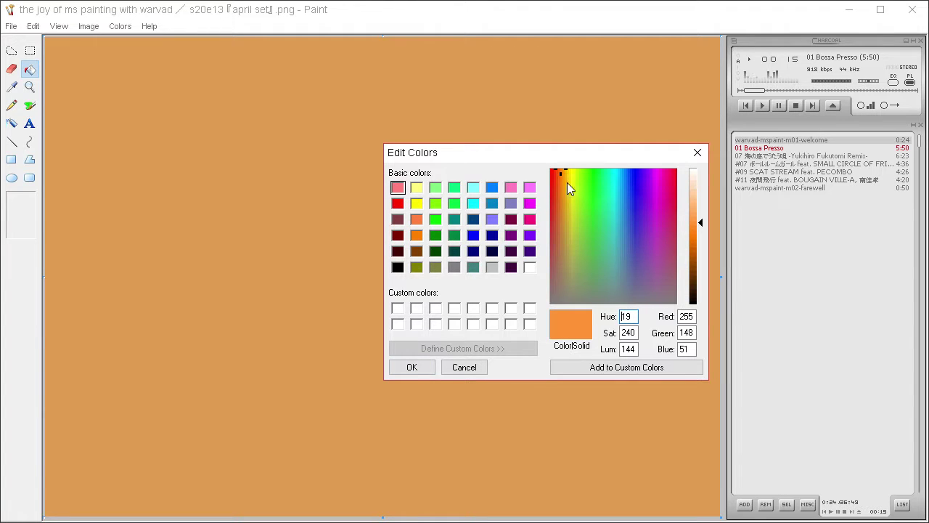
drag(560, 236, 559, 246)
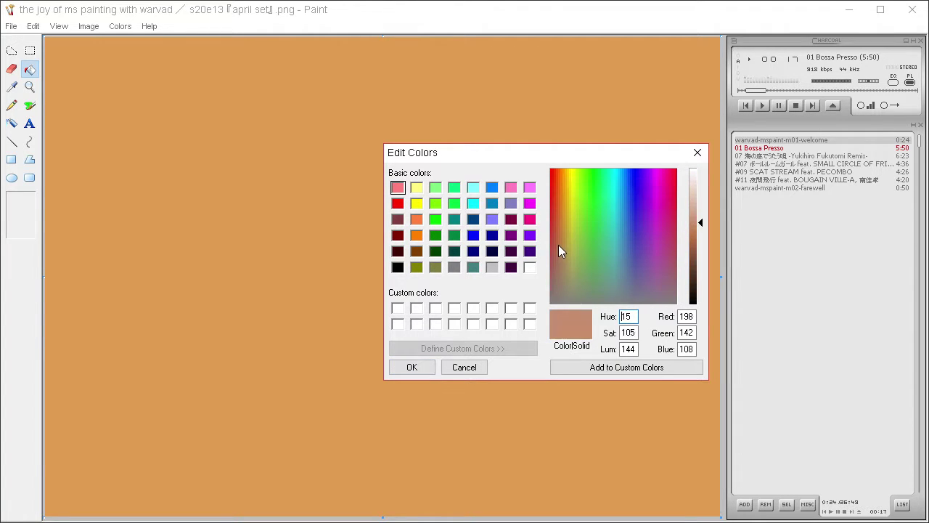
click(418, 365)
click(422, 352)
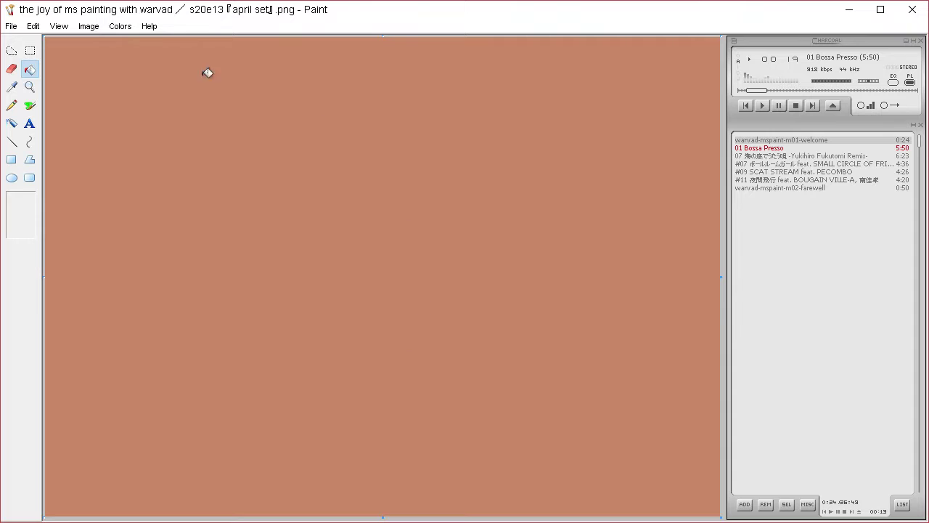
Mix a yellow of red 255, green 224, blue 51 and brush a small solid oval in the canvas's upper-left corner.
click(120, 27)
click(150, 43)
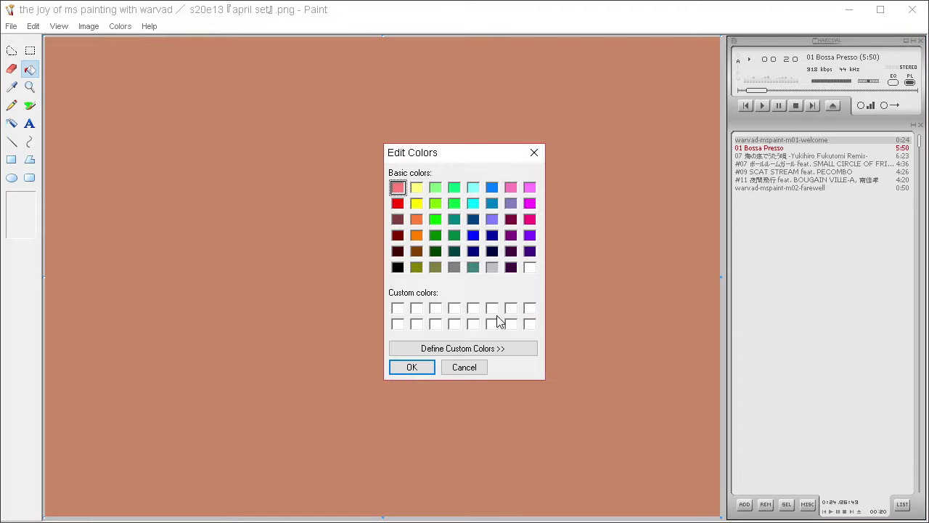
click(513, 353)
click(568, 172)
drag(568, 170, 568, 168)
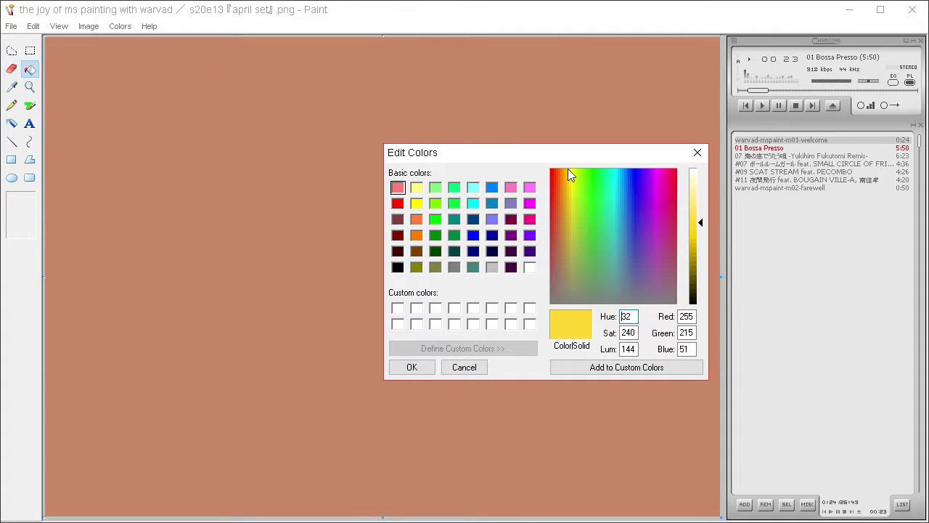
click(568, 168)
click(412, 365)
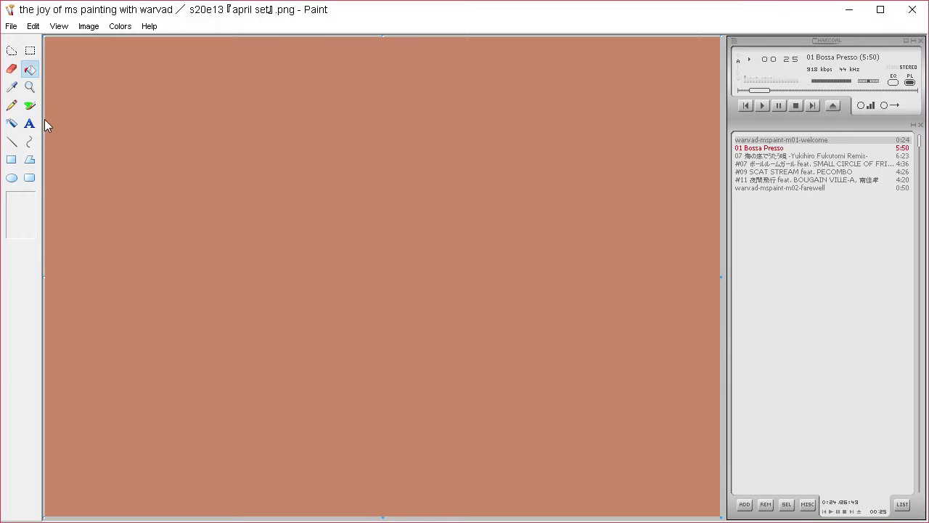
click(30, 105)
mouse_move(80, 60)
mouse_down()
mouse_move(75, 89)
mouse_move(82, 68)
mouse_up()
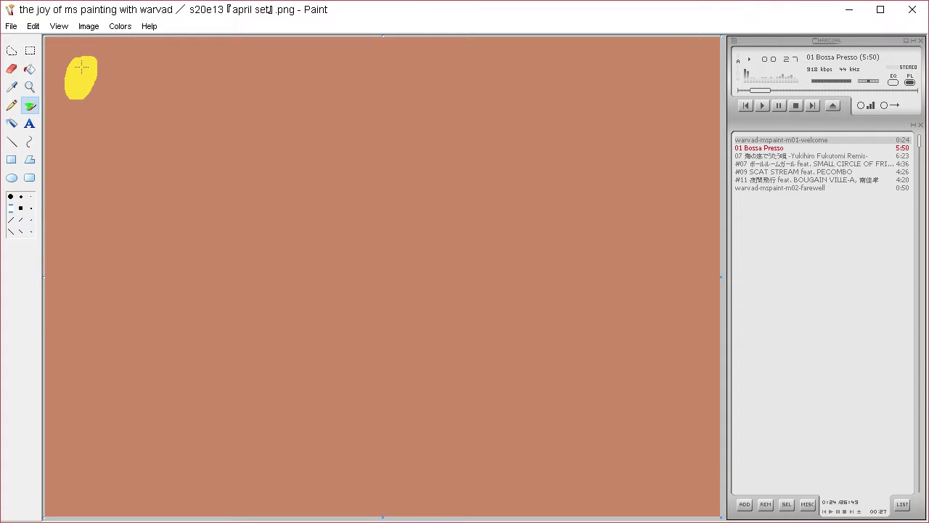
Pencil a rounded cat head with two pointed ears and a slanted eye divided by a narrow pupil line.
click(12, 106)
mouse_move(321, 131)
mouse_down()
mouse_move(249, 162)
mouse_move(231, 249)
mouse_move(313, 261)
mouse_move(406, 231)
mouse_move(423, 151)
mouse_move(360, 123)
mouse_move(316, 127)
mouse_move(507, 65)
mouse_move(426, 166)
mouse_up()
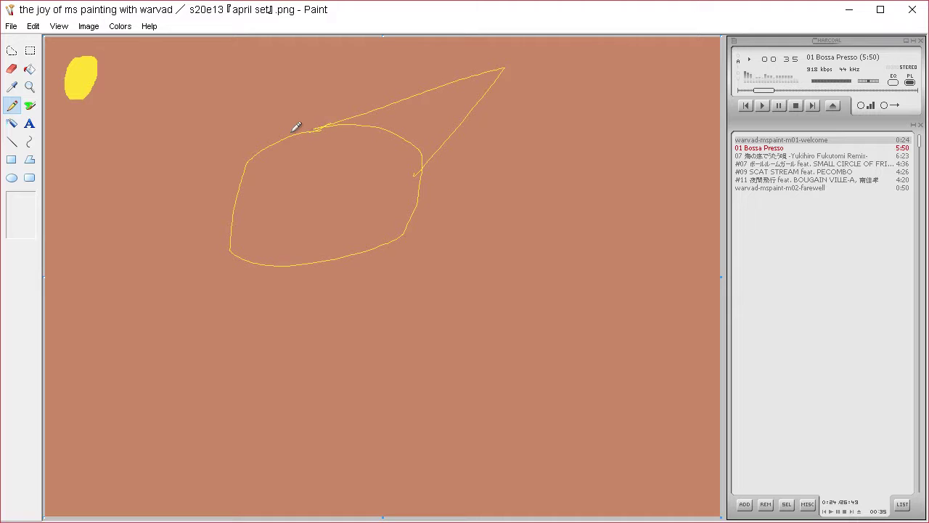
mouse_move(286, 137)
mouse_down()
mouse_move(366, 54)
mouse_move(374, 113)
mouse_up()
mouse_move(262, 234)
mouse_down()
mouse_move(322, 201)
mouse_move(359, 205)
mouse_move(314, 244)
mouse_move(263, 235)
mouse_up()
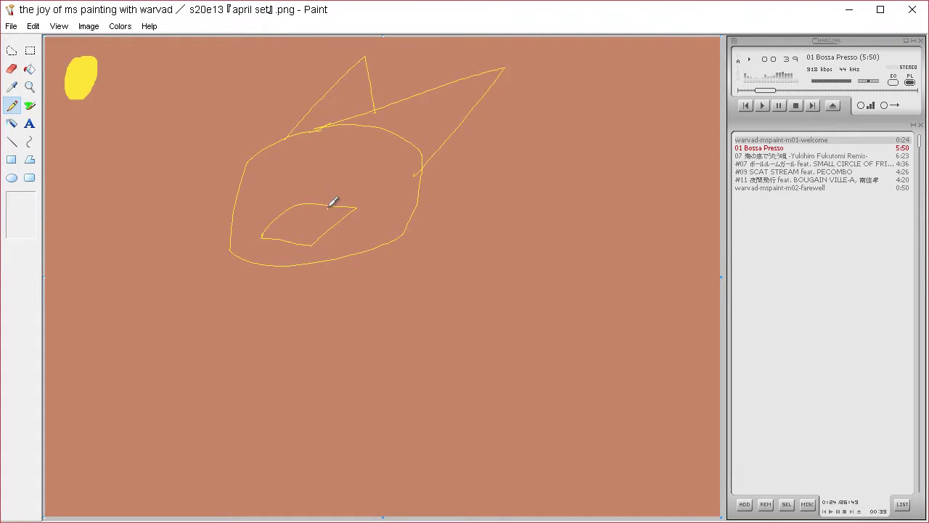
mouse_move(328, 205)
mouse_down()
mouse_move(323, 233)
mouse_move(328, 206)
mouse_up()
mouse_move(244, 222)
mouse_down()
mouse_move(239, 250)
mouse_move(323, 255)
mouse_up()
key(ctrl+z)
Sketch the cat's neck, sloping shoulder and torso lines down from the underside of the head.
mouse_move(303, 264)
mouse_down()
mouse_move(315, 278)
mouse_move(236, 328)
mouse_move(131, 368)
mouse_up()
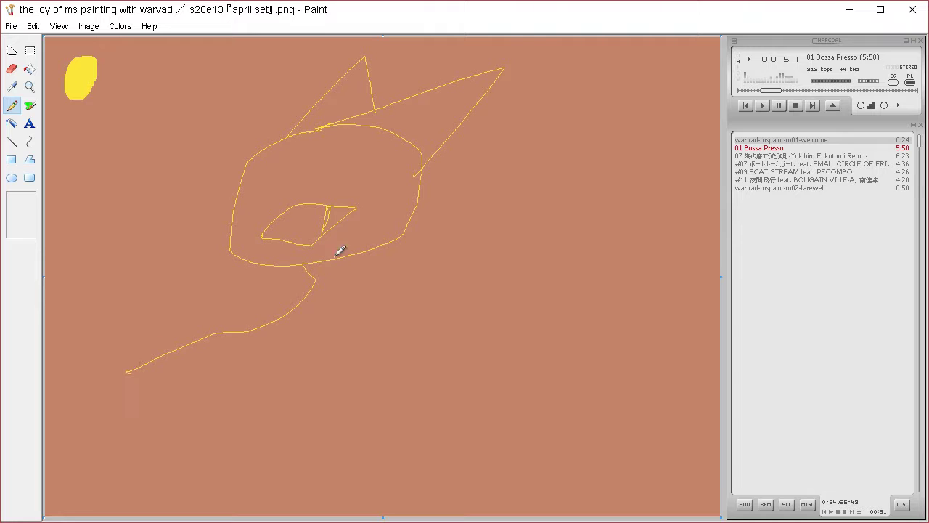
mouse_move(335, 255)
mouse_down()
mouse_move(323, 353)
mouse_move(255, 484)
mouse_up()
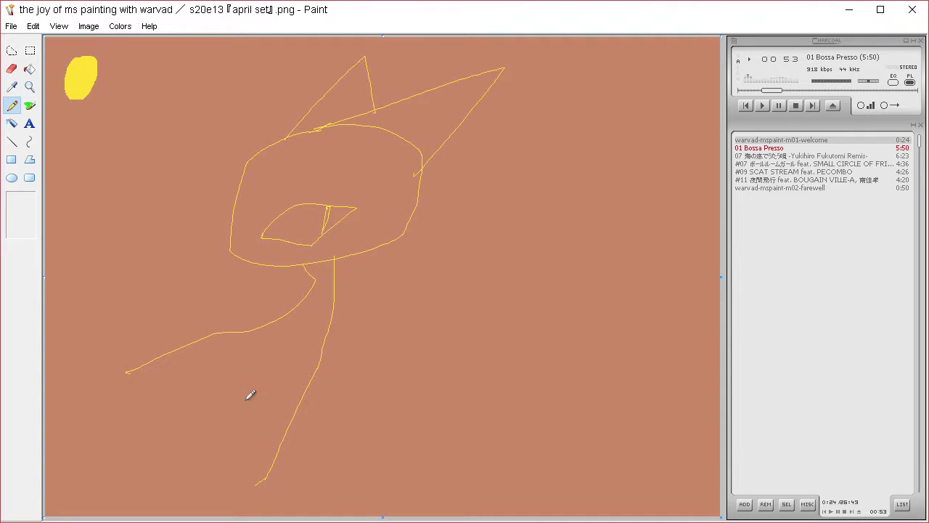
mouse_move(262, 371)
mouse_down()
mouse_move(213, 373)
mouse_move(187, 469)
mouse_move(202, 485)
mouse_up()
drag(334, 305, 348, 474)
key(ctrl+z)
Draw a wide-sleeved arm extending to the right, ending in a raised paw with toe pads.
mouse_move(310, 371)
mouse_down()
mouse_move(313, 464)
mouse_move(479, 361)
mouse_move(498, 453)
mouse_move(348, 482)
mouse_move(305, 437)
mouse_move(309, 417)
mouse_up()
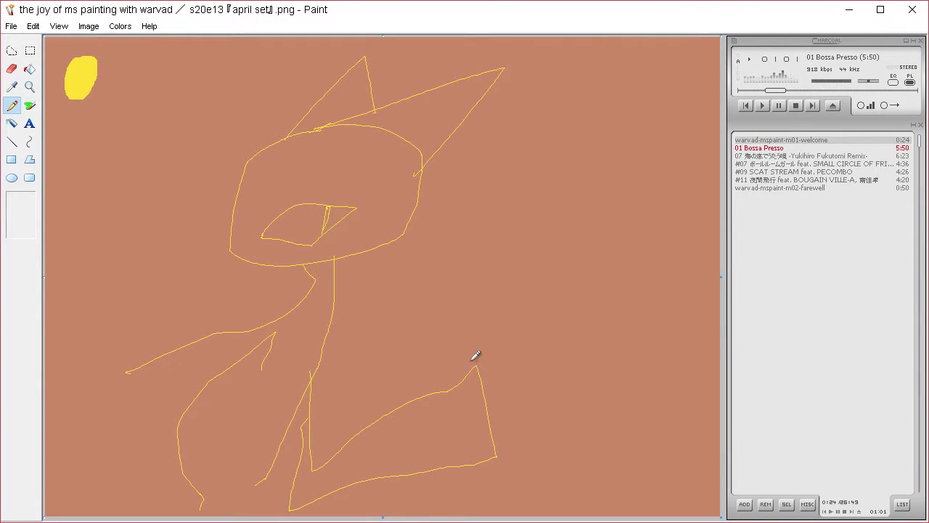
mouse_move(476, 367)
mouse_down()
mouse_move(511, 339)
mouse_move(542, 361)
mouse_move(529, 394)
mouse_move(535, 405)
mouse_move(517, 413)
mouse_move(486, 404)
mouse_move(490, 362)
mouse_move(501, 360)
mouse_move(500, 374)
mouse_move(511, 375)
mouse_move(504, 391)
mouse_move(494, 380)
mouse_move(495, 394)
mouse_move(514, 354)
mouse_up()
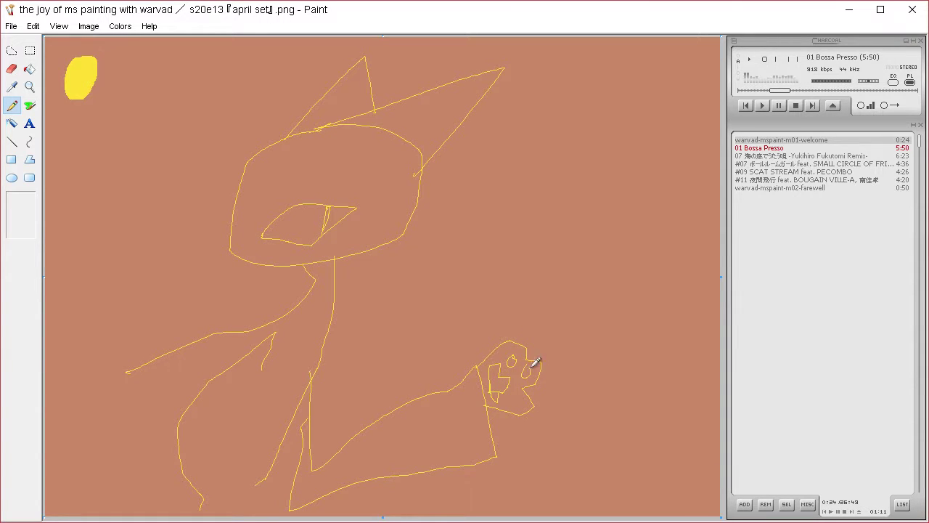
drag(526, 392, 524, 389)
Sketch the other arm as a long sleeve reaching from the shoulder to the canvas's lower-left corner.
drag(166, 338, 167, 278)
mouse_move(187, 340)
mouse_down()
mouse_move(130, 390)
mouse_move(50, 427)
mouse_move(80, 477)
mouse_move(191, 425)
mouse_up()
key(ctrl+z)
mouse_move(108, 407)
mouse_down()
mouse_move(152, 353)
mouse_move(85, 483)
mouse_move(285, 312)
mouse_up()
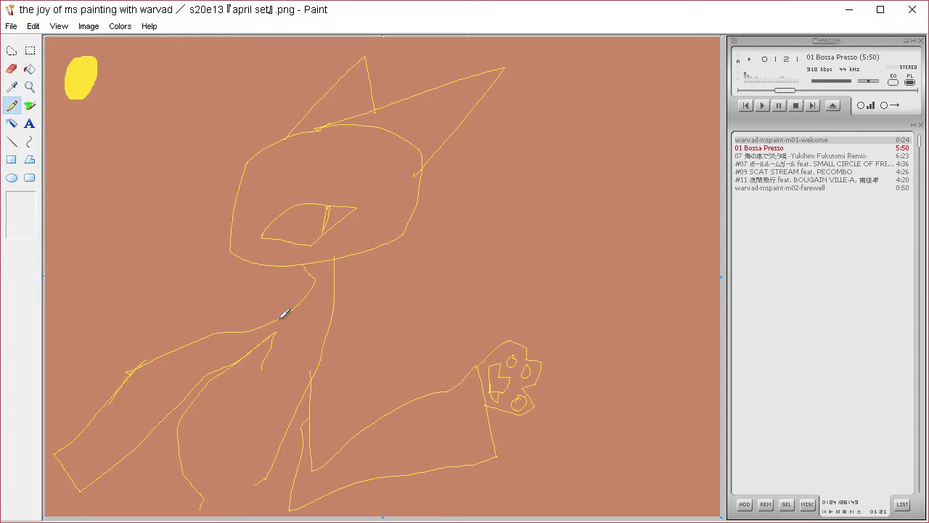
Add jagged cheek fur along the jaw, a nose and mouth on the muzzle, and an inner line in the long ear.
mouse_move(413, 212)
mouse_down()
mouse_move(442, 189)
mouse_move(413, 222)
mouse_move(435, 246)
mouse_move(407, 259)
mouse_move(321, 251)
mouse_up()
mouse_move(232, 251)
mouse_down()
mouse_move(252, 233)
mouse_move(232, 238)
mouse_move(242, 253)
mouse_move(246, 241)
mouse_move(292, 244)
mouse_up()
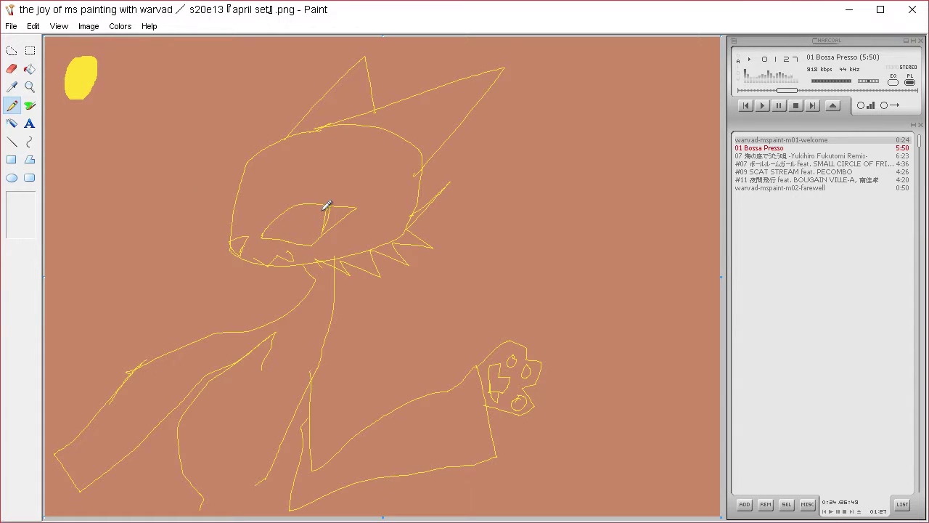
mouse_move(387, 124)
mouse_down()
mouse_move(454, 103)
mouse_move(507, 59)
mouse_move(488, 74)
mouse_up()
Draw the jacket edges and shirt lines over the chest and torso, running down to the bottom of the canvas.
mouse_move(227, 362)
mouse_down()
mouse_move(255, 419)
mouse_move(176, 461)
mouse_move(116, 515)
mouse_up()
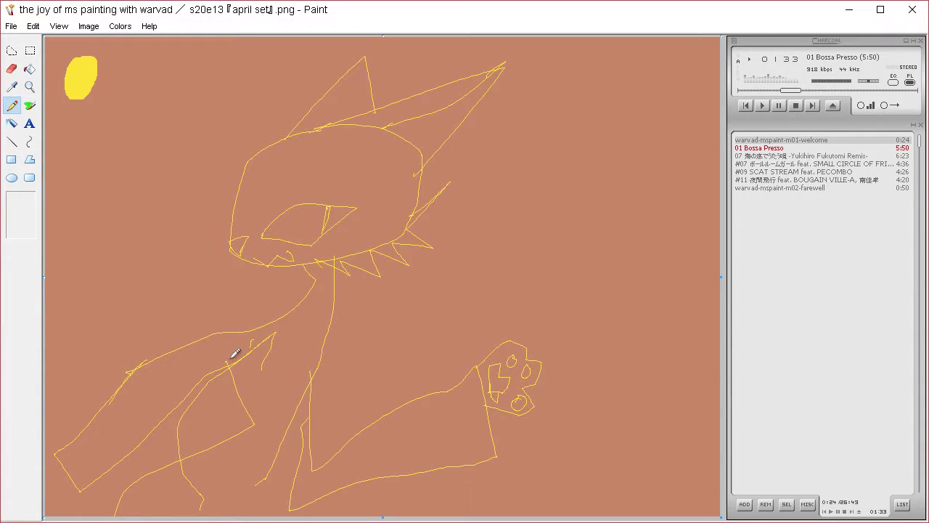
mouse_move(233, 353)
mouse_down()
mouse_move(242, 400)
mouse_move(210, 440)
mouse_up()
mouse_move(272, 401)
mouse_down()
mouse_move(293, 475)
mouse_move(291, 512)
mouse_up()
drag(288, 308, 251, 515)
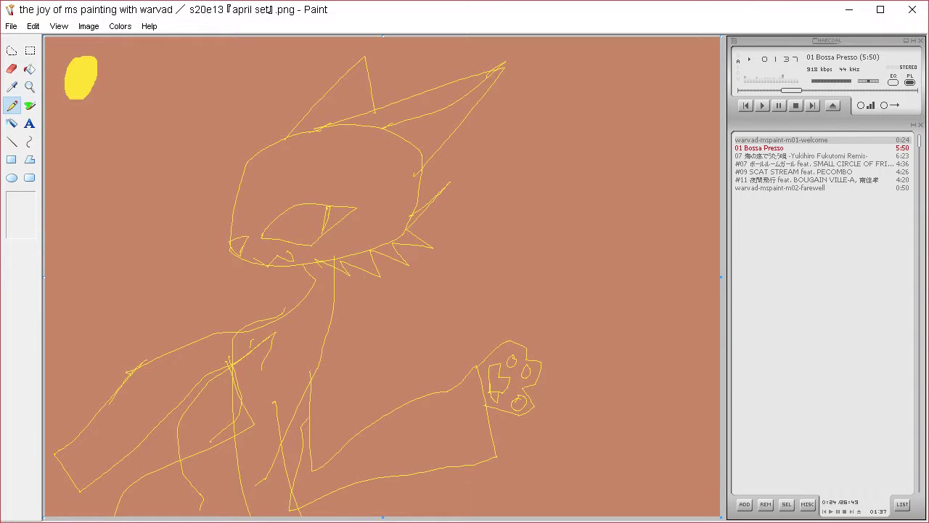
drag(297, 379, 306, 338)
drag(274, 401, 312, 508)
Mix a pale cream colour and flood-fill the cat's head with it.
click(29, 69)
click(370, 191)
key(ctrl+z)
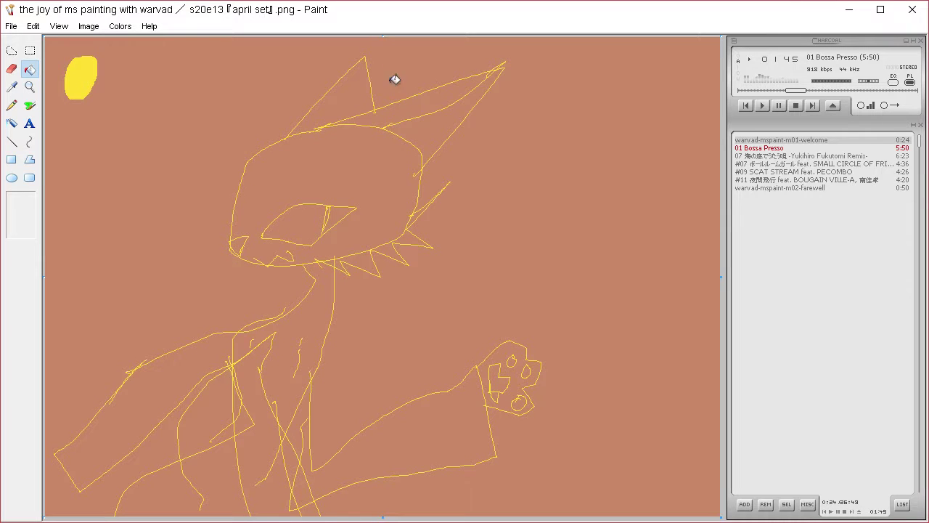
click(120, 25)
click(137, 40)
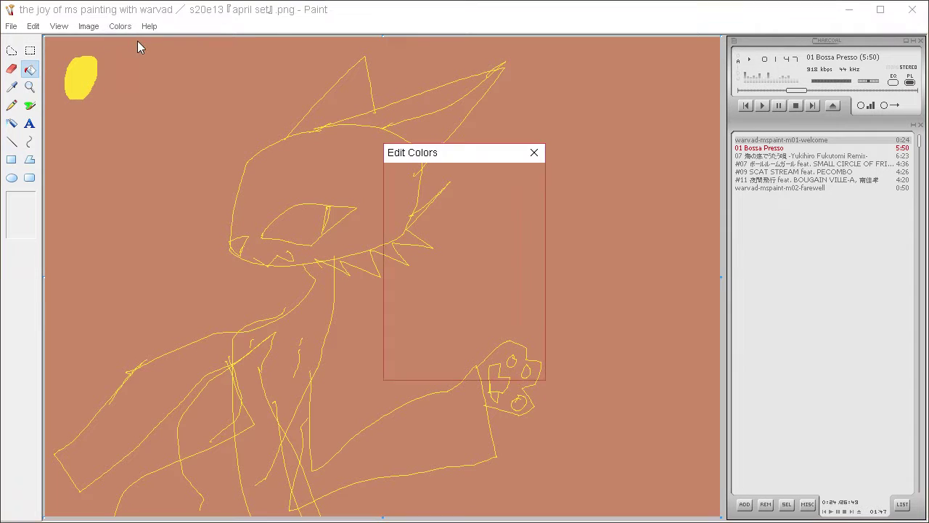
click(523, 347)
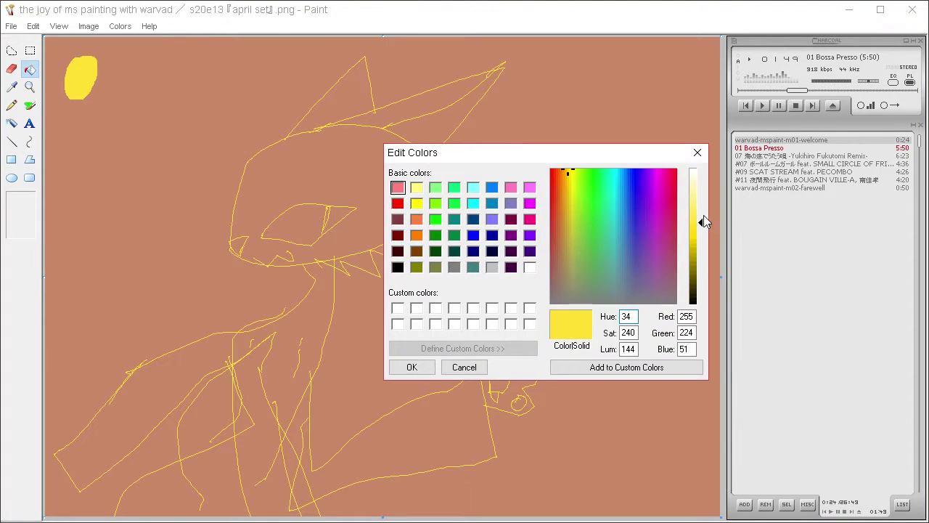
drag(703, 221, 703, 192)
click(566, 217)
mouse_move(565, 217)
mouse_down()
mouse_move(564, 203)
mouse_move(562, 222)
mouse_up()
click(403, 366)
click(377, 176)
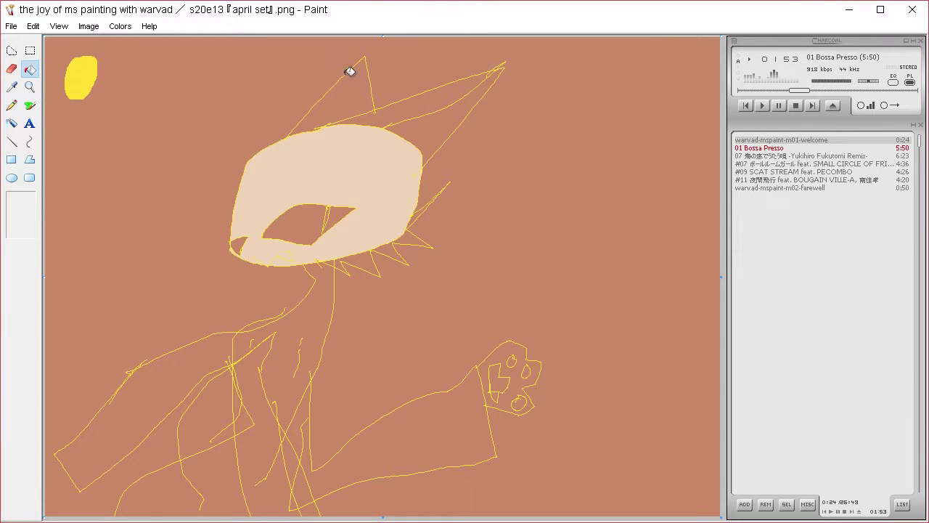
Sample the terracotta background, lighten it to a dusty pink and refill the cat's head with that colour.
click(13, 89)
click(57, 62)
click(126, 28)
click(137, 41)
click(519, 347)
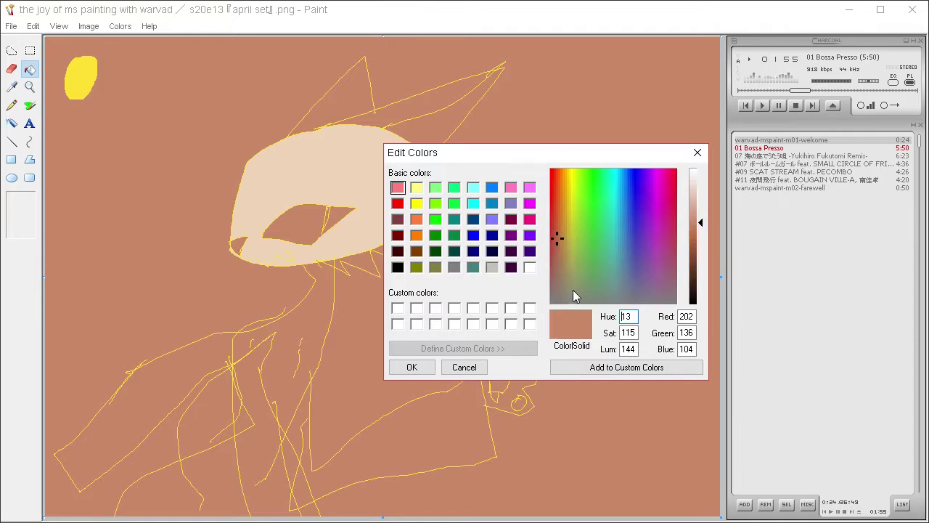
drag(699, 222, 700, 209)
click(422, 367)
click(394, 176)
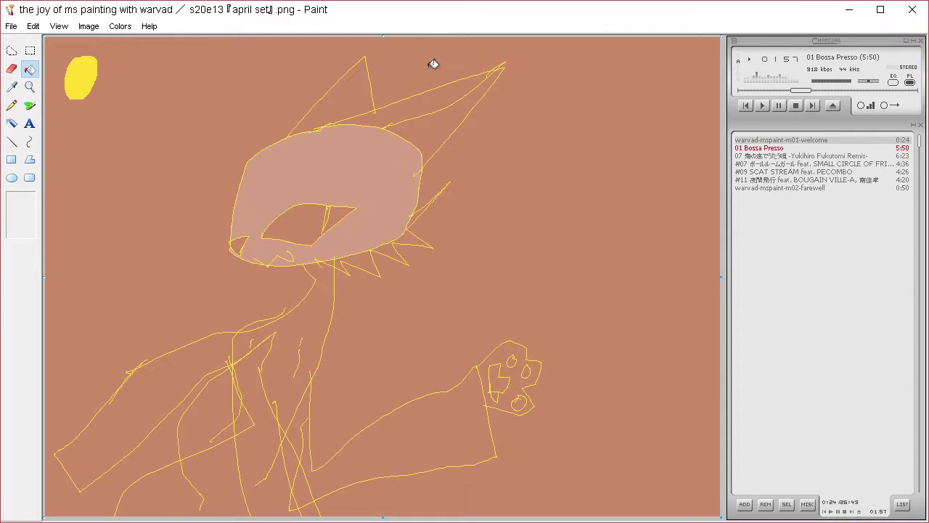
Fill both of the cat's ears with the dusty pink of the head.
click(438, 126)
click(423, 94)
click(371, 94)
click(311, 222)
click(340, 212)
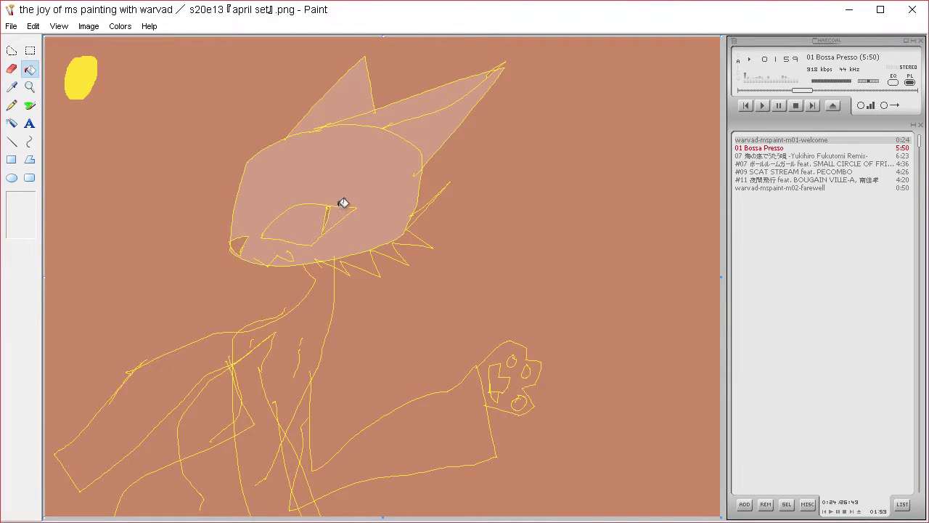
key(ctrl+z)
key(ctrl+z)
Fill the neck, torso, right-hand sleeve, raised paw and lower body with the dusty pink.
click(326, 303)
click(366, 459)
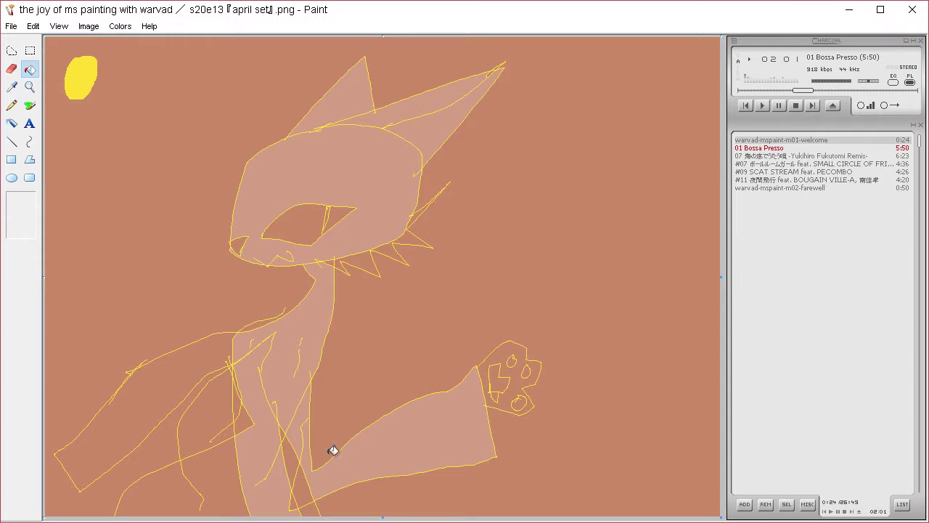
click(524, 373)
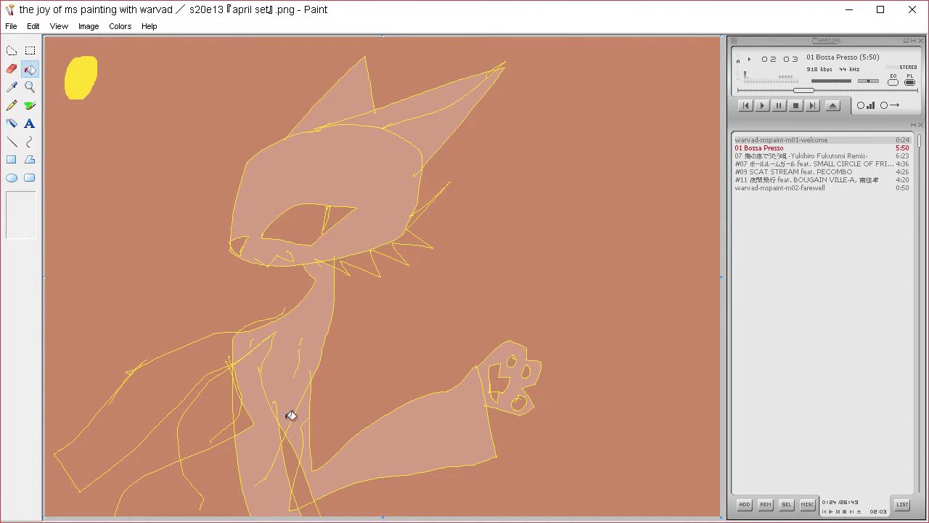
click(222, 472)
click(293, 441)
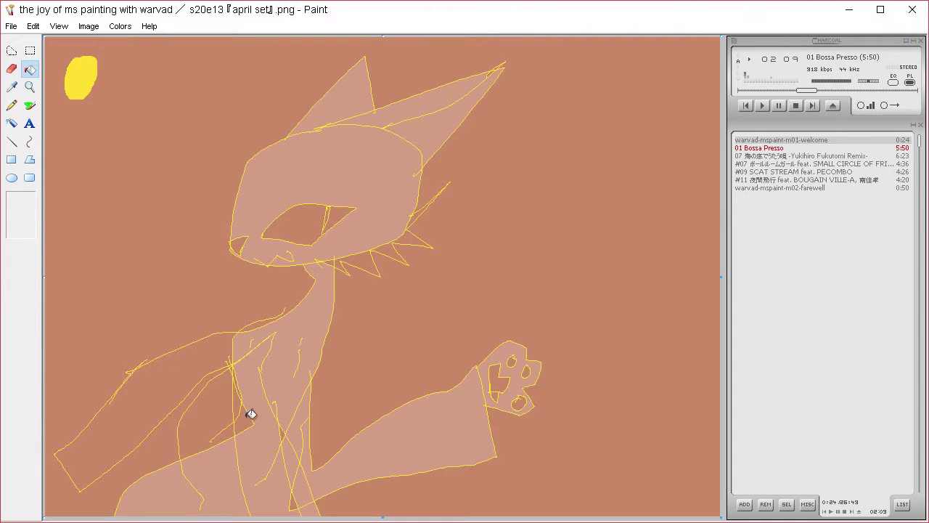
Darken the colour to a very deep brown and fill the neck, chest and lower torso strips with it.
click(119, 26)
click(124, 39)
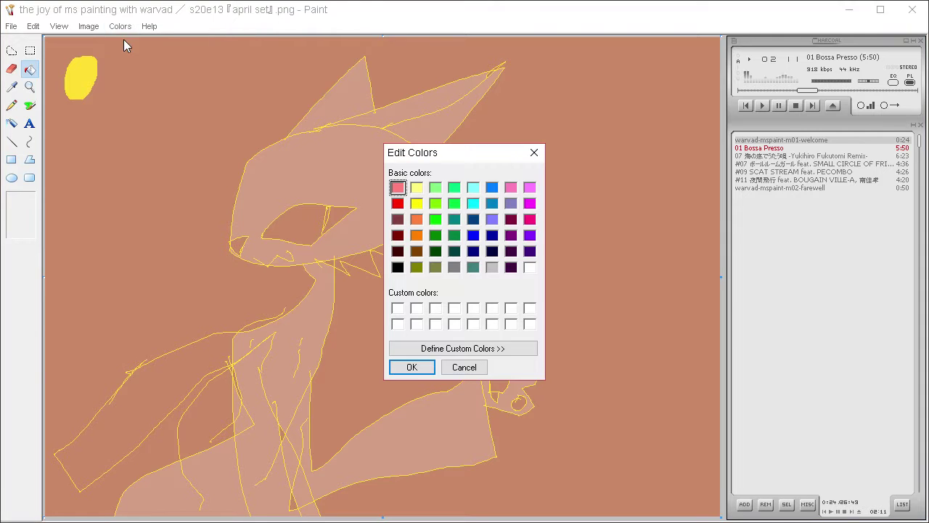
click(484, 347)
click(700, 287)
drag(701, 288, 701, 278)
click(412, 367)
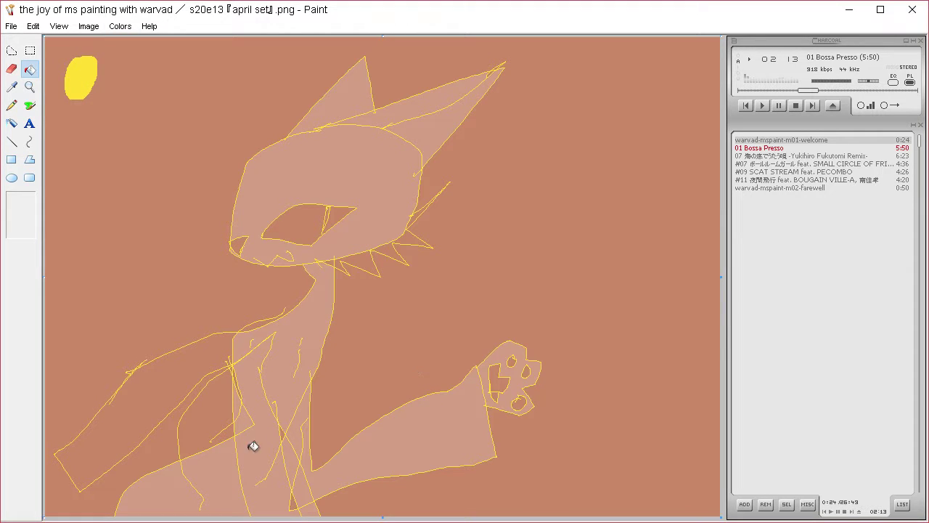
click(254, 446)
click(295, 460)
click(312, 507)
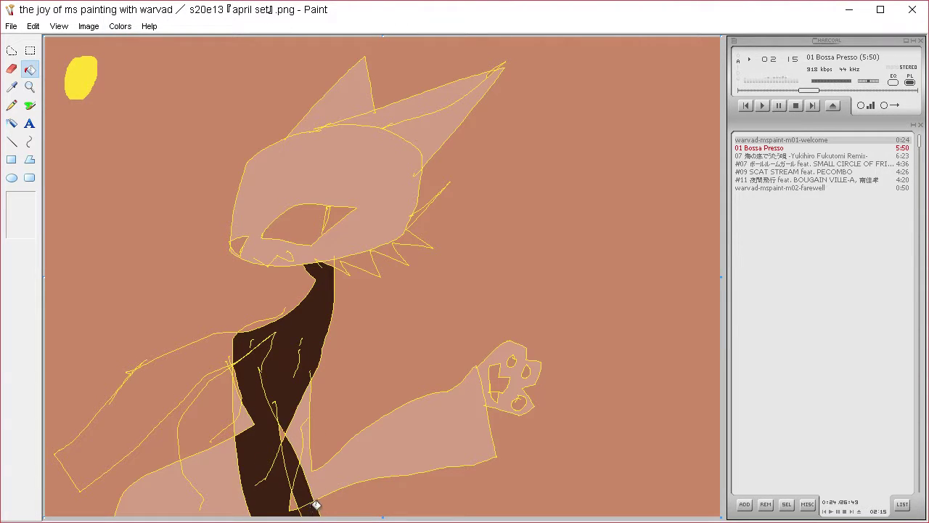
Fill the leftover pink slivers beside the torso and both parts of the eye with the deep brown.
click(251, 414)
click(244, 392)
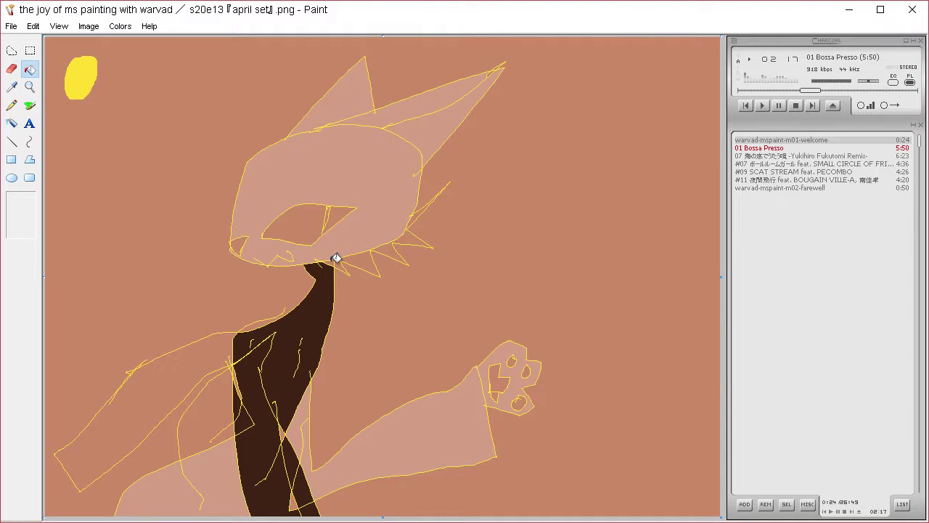
click(315, 215)
click(346, 212)
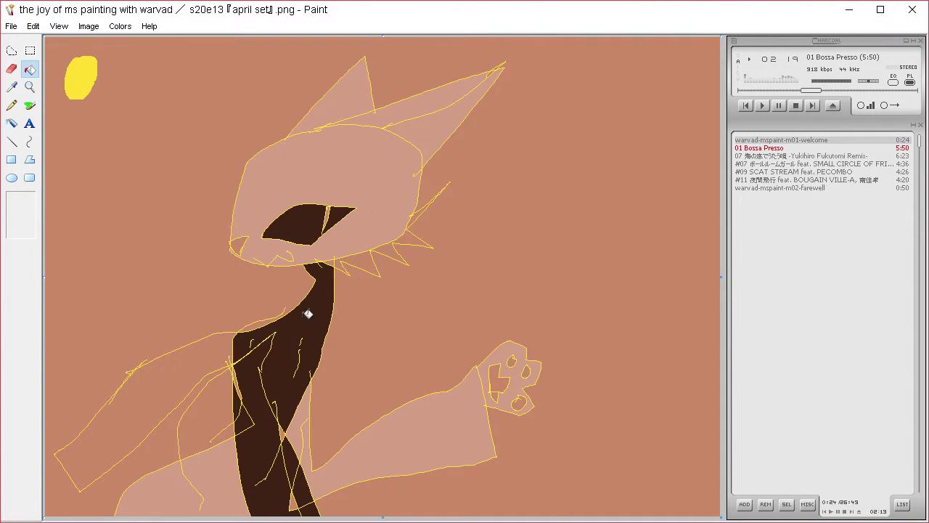
Fill the cat's nose with the deep brown.
click(240, 245)
click(446, 116)
key(ctrl+z)
key(ctrl+z)
key(ctrl+z)
key(ctrl+z)
key(ctrl+y)
key(ctrl+y)
key(ctrl+y)
Sketch small yellow fur tufts along the cat's forehead, from the base of the front ear down towards the muzzle.
click(29, 105)
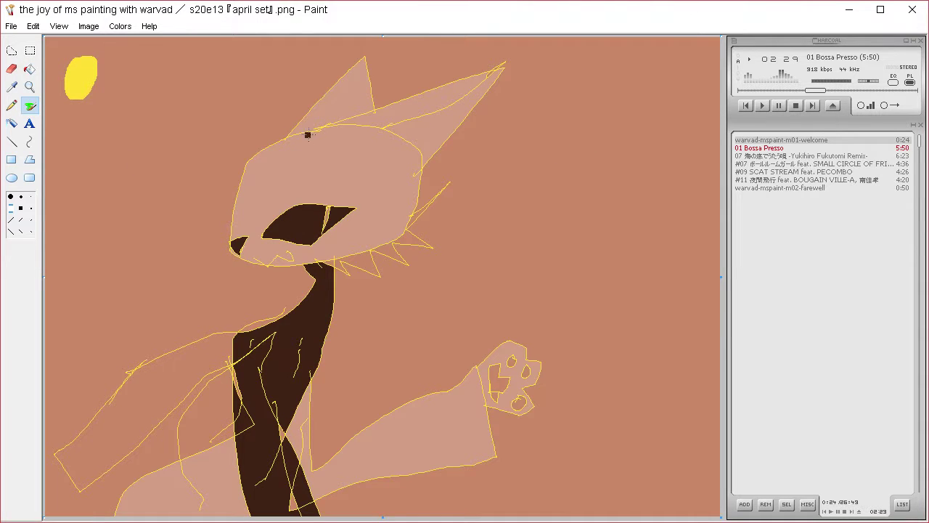
click(12, 105)
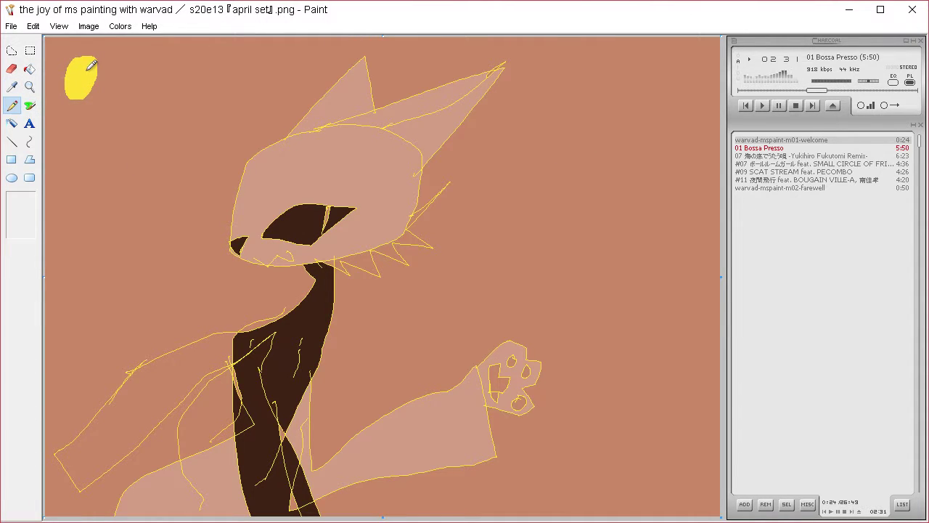
mouse_move(301, 131)
mouse_down()
mouse_move(223, 87)
mouse_move(257, 128)
mouse_move(210, 163)
mouse_move(241, 155)
mouse_move(179, 221)
mouse_move(339, 128)
mouse_up()
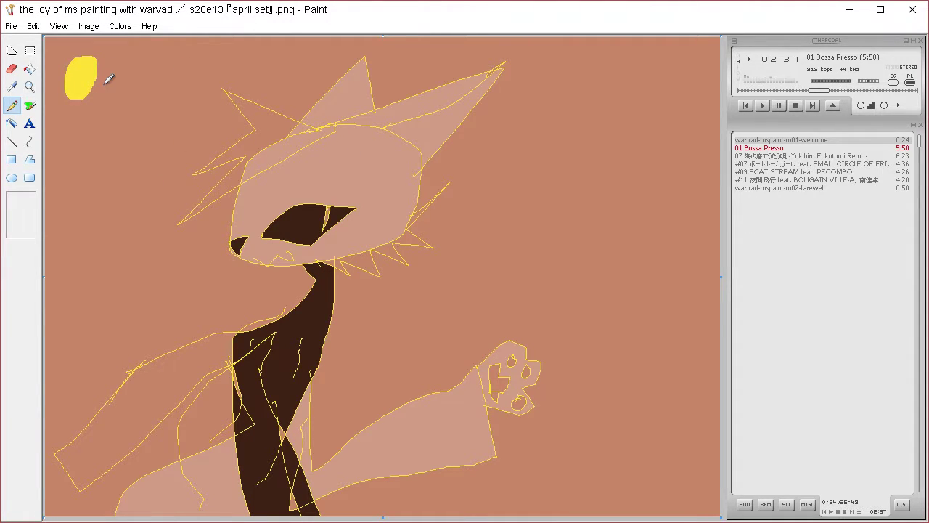
key(ctrl+z)
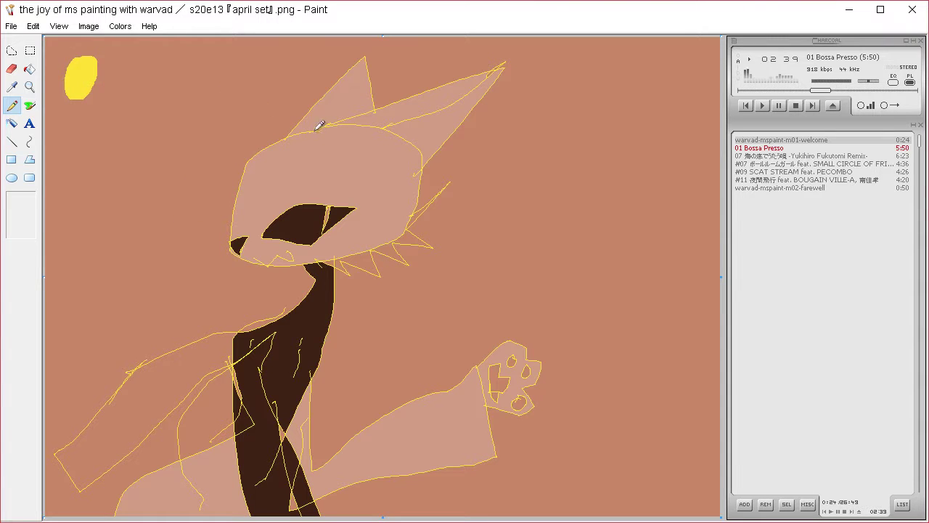
mouse_move(317, 125)
mouse_down()
mouse_move(296, 142)
mouse_move(261, 151)
mouse_move(226, 209)
mouse_up()
Draw pointed yellow claws on the toes of the raised paw, using the yellow of the sample blob.
click(12, 86)
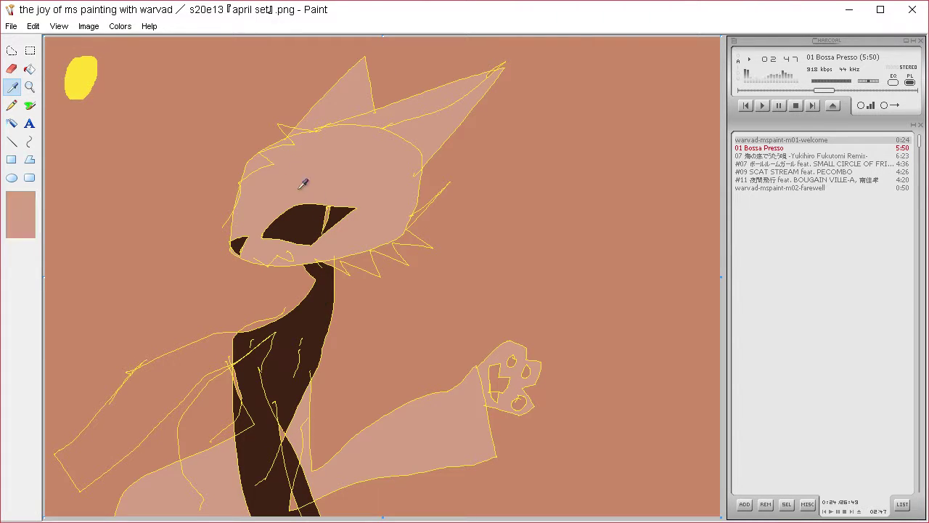
click(90, 70)
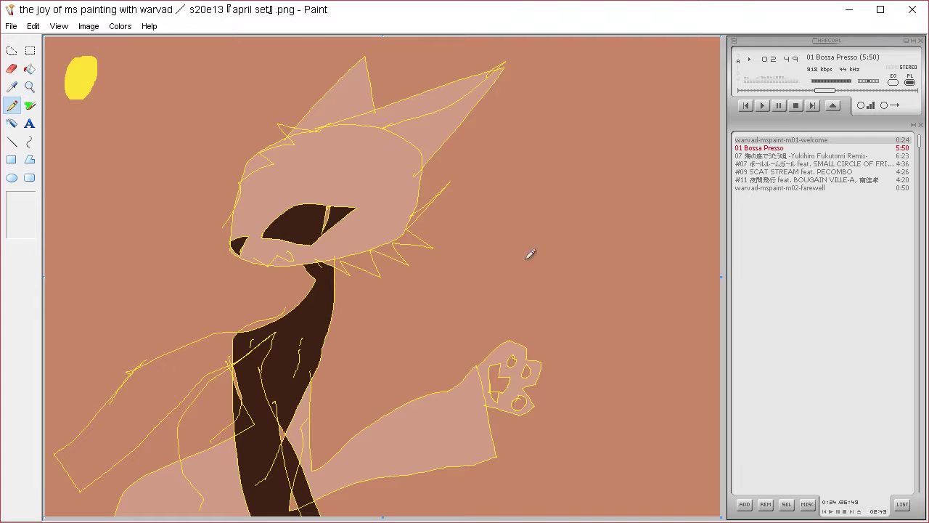
drag(541, 364, 562, 364)
drag(539, 405, 546, 418)
Sketch a second cat's large round head in yellow above the raised paw, with a triangular nose and a curved mouth.
click(12, 86)
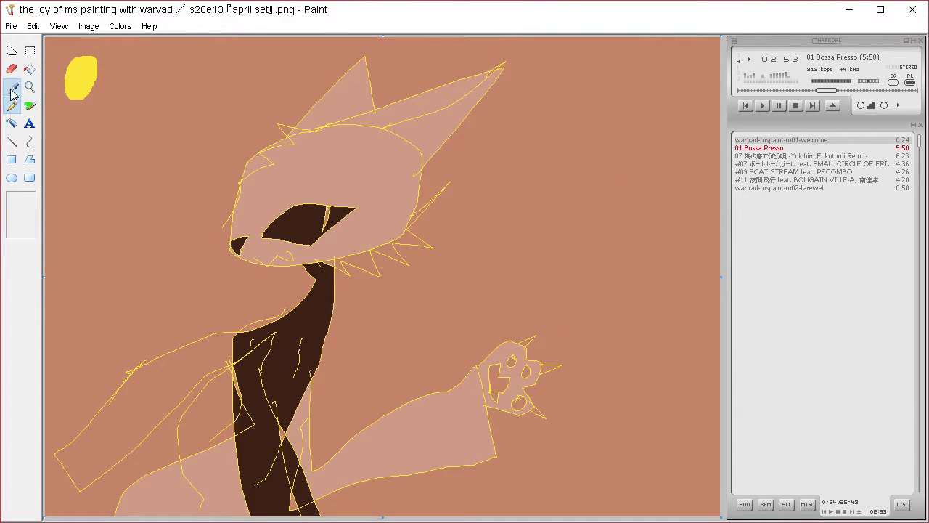
click(89, 76)
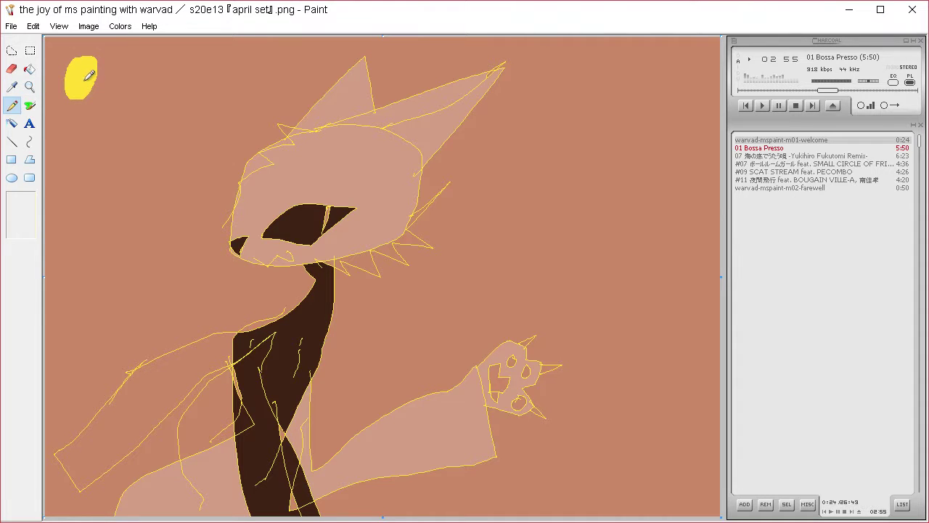
mouse_move(631, 111)
mouse_down()
mouse_move(514, 156)
mouse_move(510, 215)
mouse_move(530, 237)
mouse_move(587, 258)
mouse_move(650, 252)
mouse_move(671, 238)
mouse_move(690, 211)
mouse_move(683, 158)
mouse_move(643, 119)
mouse_up()
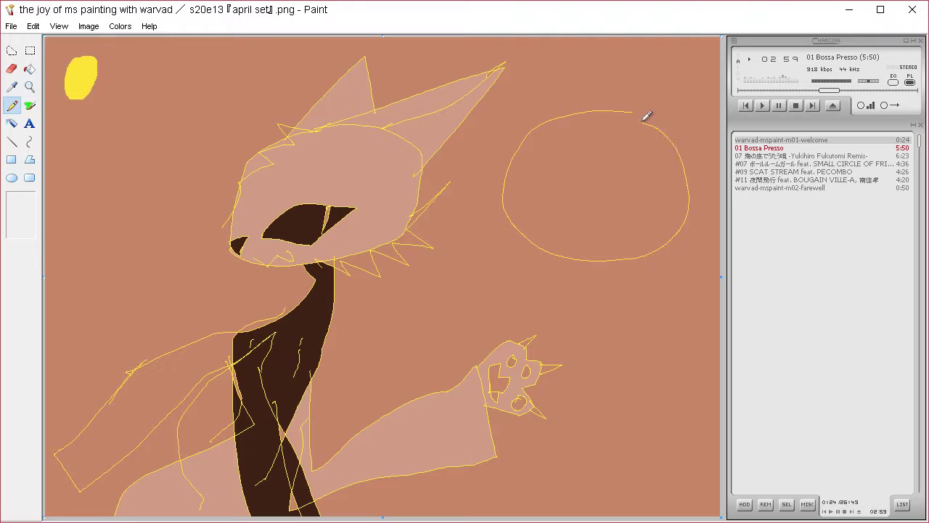
mouse_move(603, 227)
mouse_down()
mouse_move(656, 222)
mouse_move(595, 258)
mouse_move(566, 230)
mouse_up()
mouse_move(621, 244)
mouse_down()
mouse_move(635, 253)
mouse_move(662, 233)
mouse_up()
Sketch the second cat's two large eyes with lid lines across them and narrow slit pupils.
mouse_move(537, 165)
mouse_down()
mouse_move(584, 150)
mouse_move(600, 215)
mouse_move(580, 223)
mouse_move(542, 204)
mouse_move(537, 156)
mouse_up()
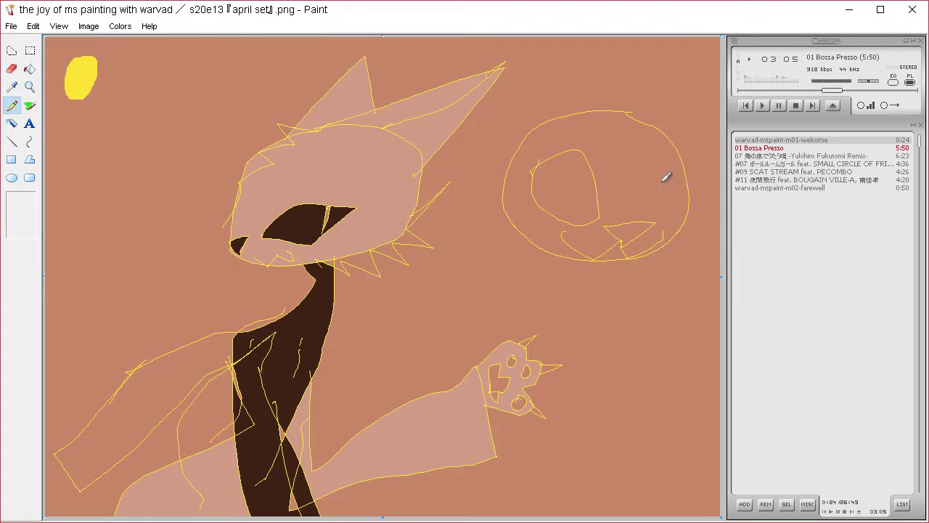
mouse_move(647, 207)
mouse_down()
mouse_move(657, 139)
mouse_move(669, 144)
mouse_move(686, 193)
mouse_up()
drag(596, 187, 507, 202)
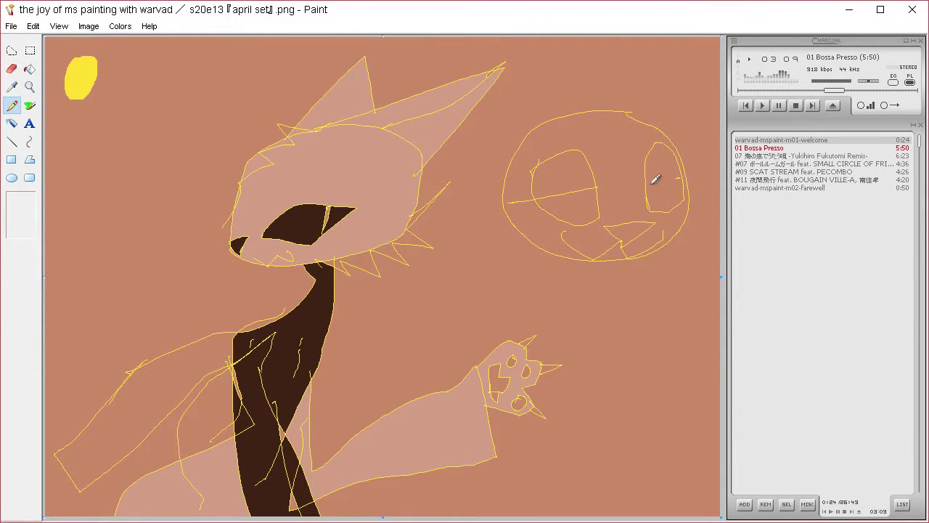
drag(682, 181, 621, 181)
drag(556, 192, 557, 216)
mouse_move(652, 178)
mouse_down()
mouse_move(656, 200)
mouse_move(657, 178)
mouse_up()
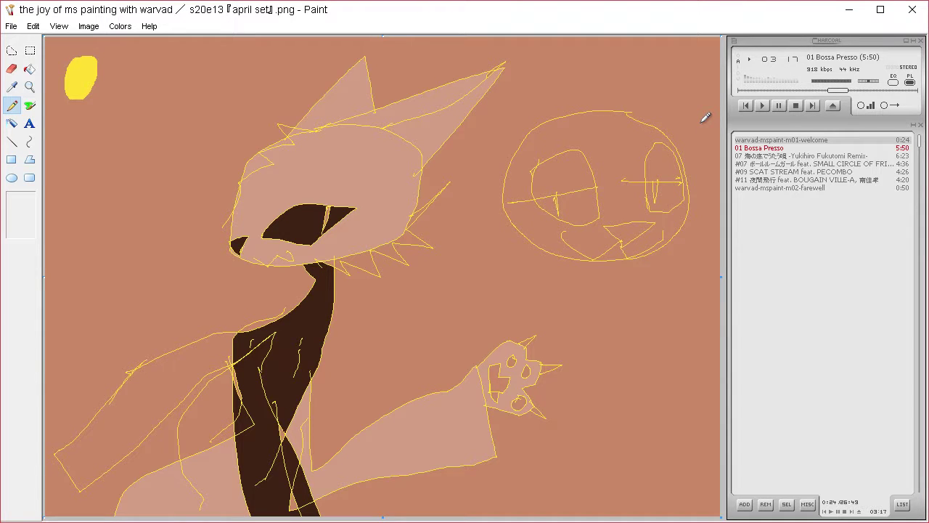
Outline the second cat's two pointed ears and its long narrow neck and body, with inner lines down the torso.
mouse_move(579, 114)
mouse_down()
mouse_move(458, 124)
mouse_move(509, 210)
mouse_up()
mouse_move(617, 114)
mouse_down()
mouse_move(716, 46)
mouse_move(698, 183)
mouse_up()
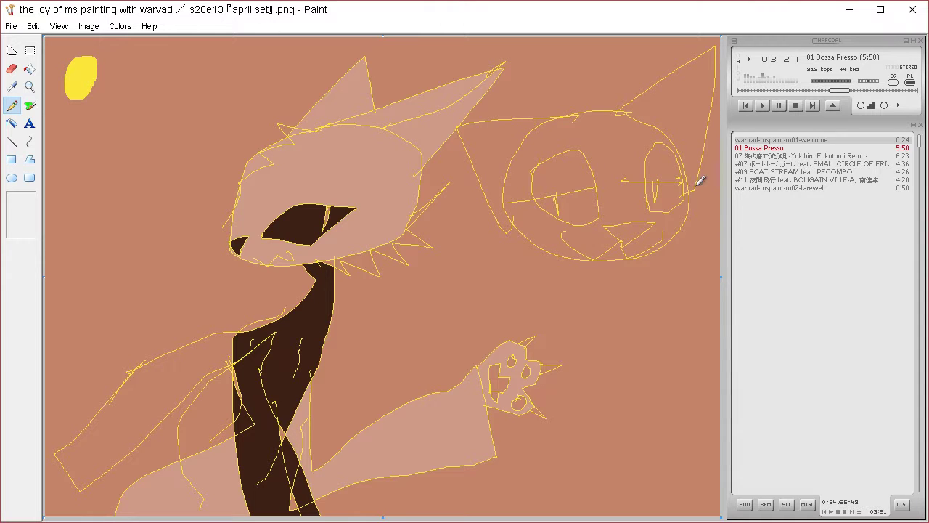
drag(607, 261, 580, 344)
mouse_move(619, 263)
mouse_down()
mouse_move(624, 399)
mouse_move(642, 506)
mouse_up()
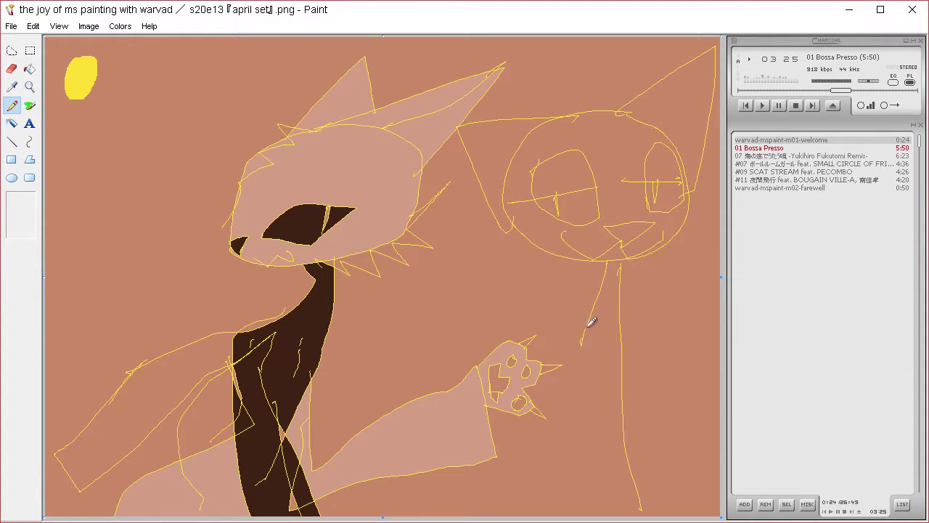
mouse_move(591, 321)
mouse_down()
mouse_move(535, 469)
mouse_move(553, 515)
mouse_up()
mouse_move(609, 280)
mouse_down()
mouse_move(570, 332)
mouse_move(548, 515)
mouse_up()
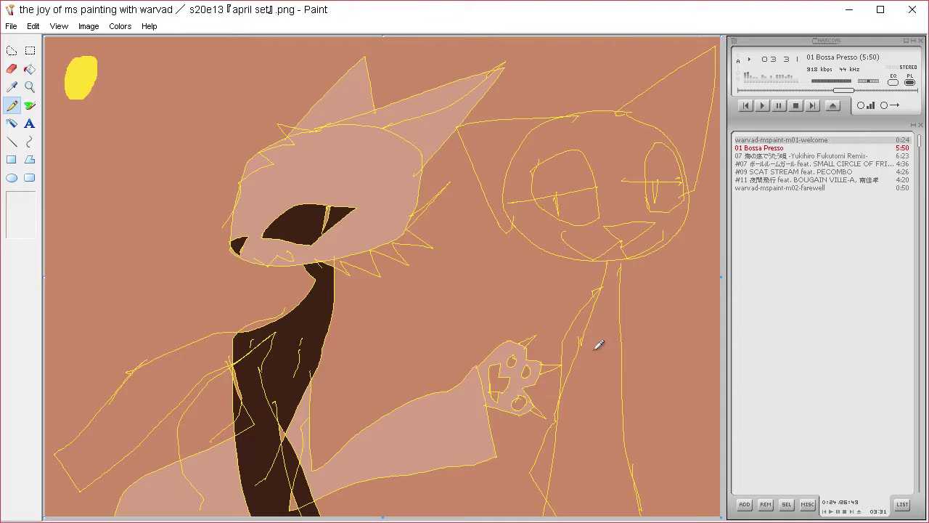
drag(614, 312, 553, 516)
drag(621, 275, 640, 515)
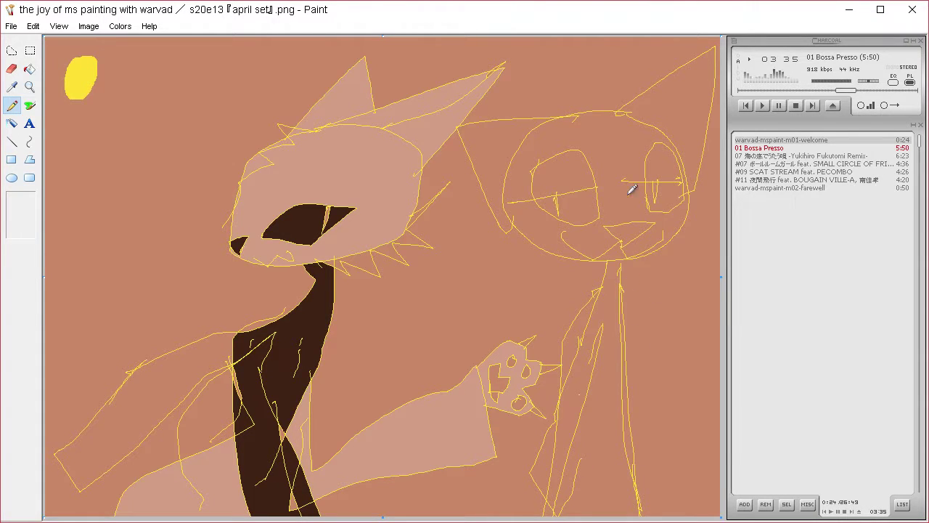
Sketch the second cat's tail looping from its hip behind the first cat's sleeve and curling above the raised arm.
mouse_move(539, 462)
mouse_down()
mouse_move(492, 508)
mouse_move(463, 514)
mouse_move(437, 512)
mouse_move(409, 475)
mouse_up()
mouse_move(394, 409)
mouse_down()
mouse_move(456, 342)
mouse_move(448, 296)
mouse_move(384, 317)
mouse_move(387, 347)
mouse_move(374, 354)
mouse_move(364, 338)
mouse_move(402, 282)
mouse_move(460, 273)
mouse_move(485, 304)
mouse_move(441, 374)
mouse_up()
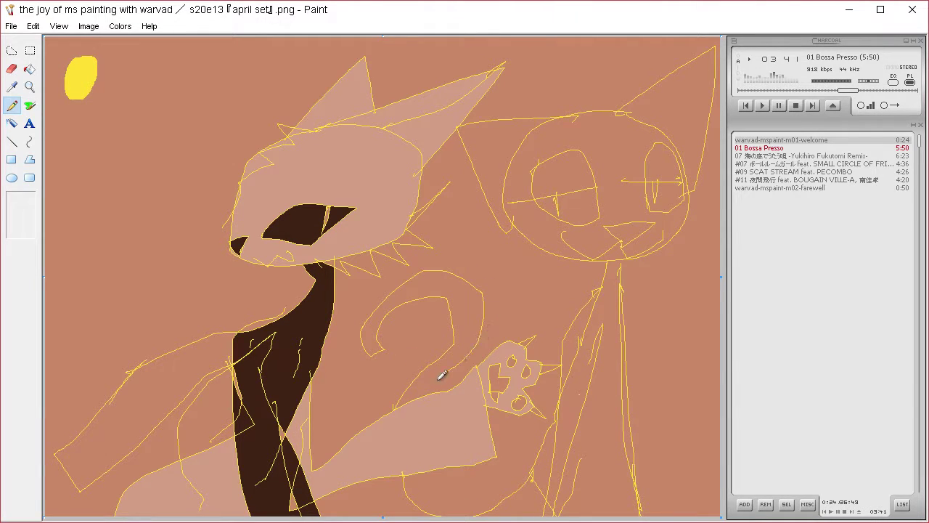
mouse_move(421, 462)
mouse_down()
mouse_move(440, 500)
mouse_move(496, 488)
mouse_up()
Erase the second cat's nose, mouth and part of its lower head outline with the terracotta background colour.
click(13, 87)
right_click(60, 134)
click(16, 65)
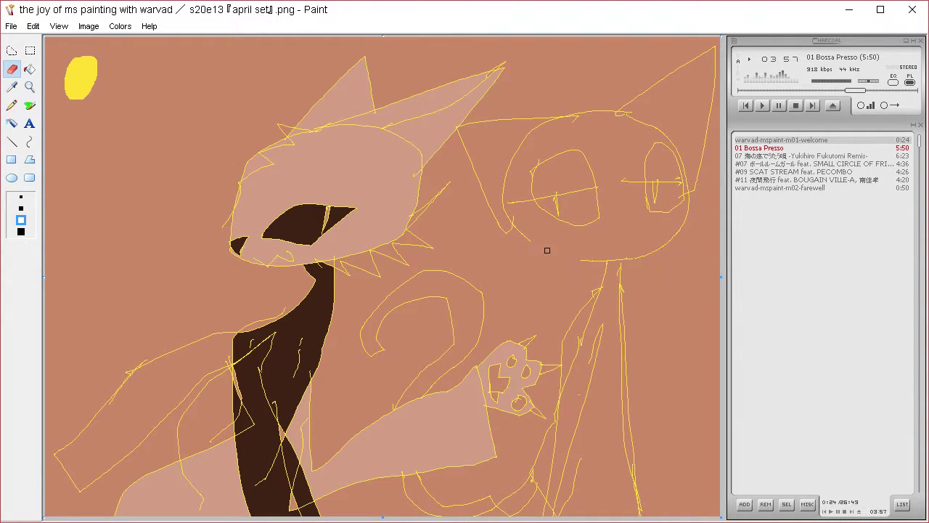
Redraw the second cat's lower face with spiky cheek fur, a small triangular nose and a zigzag mouth.
click(12, 105)
mouse_move(581, 254)
mouse_down()
mouse_move(532, 268)
mouse_move(501, 252)
mouse_move(535, 228)
mouse_up()
mouse_move(685, 236)
mouse_down()
mouse_move(664, 249)
mouse_move(697, 242)
mouse_move(678, 235)
mouse_move(686, 217)
mouse_move(641, 222)
mouse_move(659, 210)
mouse_move(614, 234)
mouse_up()
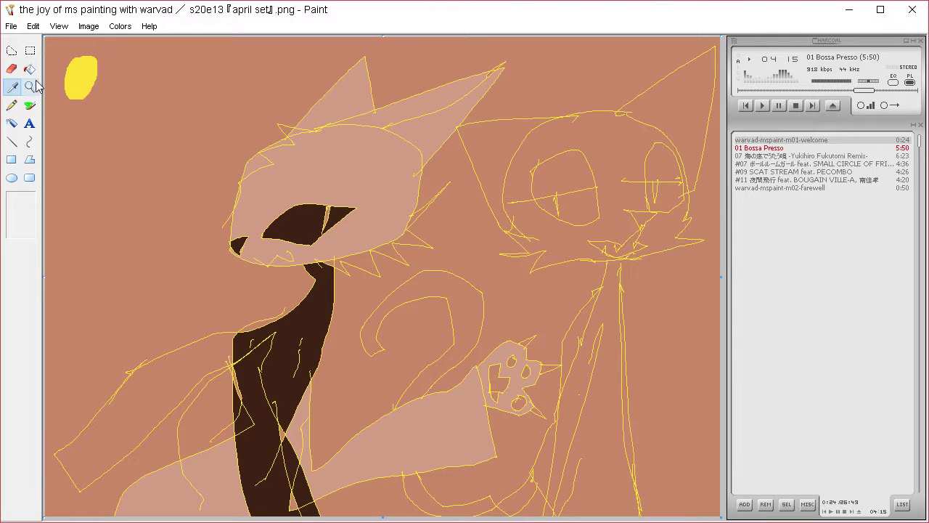
Mix a light salmon pink and fill the second cat's face and ears with it.
click(120, 26)
click(140, 45)
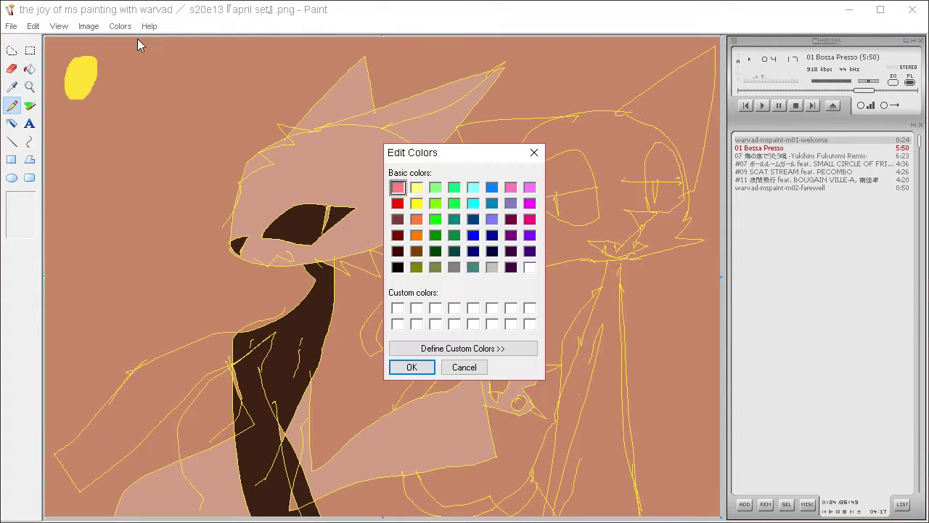
click(505, 348)
drag(702, 222, 699, 216)
click(420, 366)
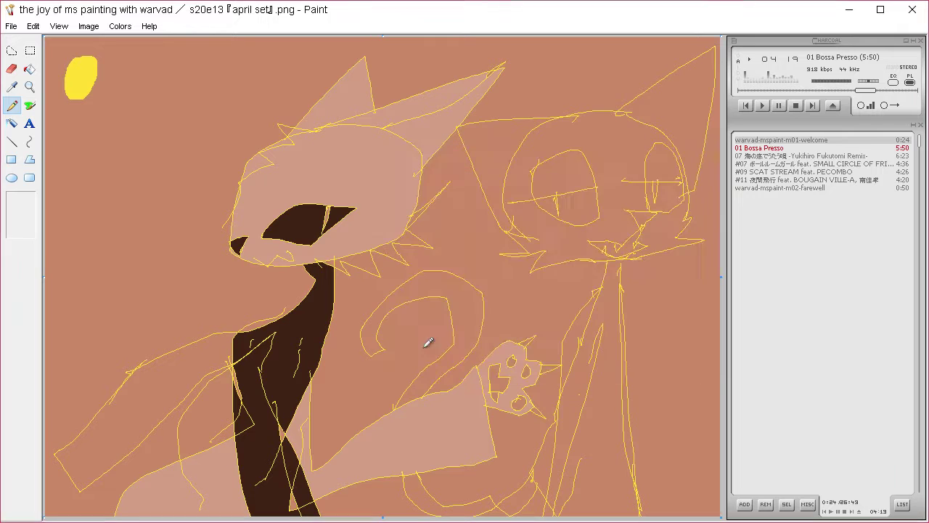
click(29, 69)
click(631, 154)
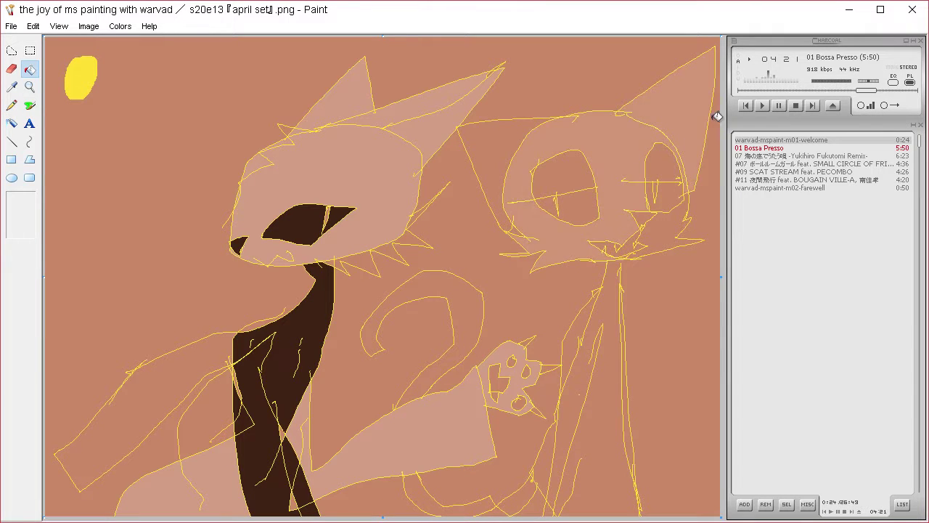
click(497, 151)
click(672, 233)
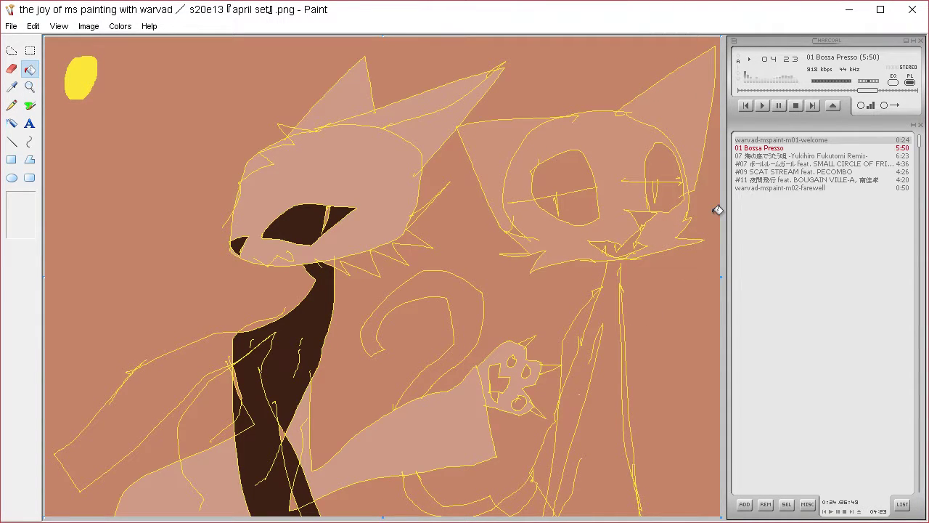
Fill the second cat's body, the surrounding background and the upper halves of its eyes with the deep brown.
click(12, 87)
click(320, 312)
click(617, 323)
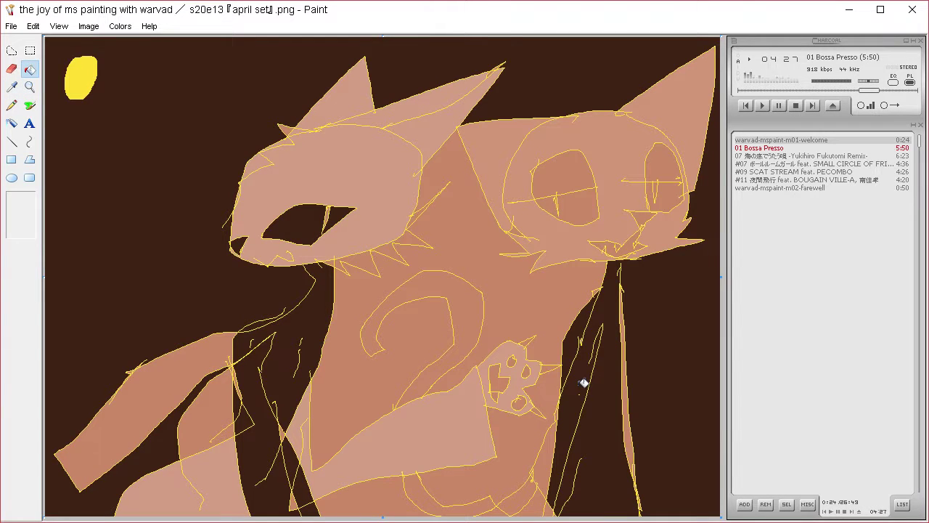
click(592, 167)
click(671, 162)
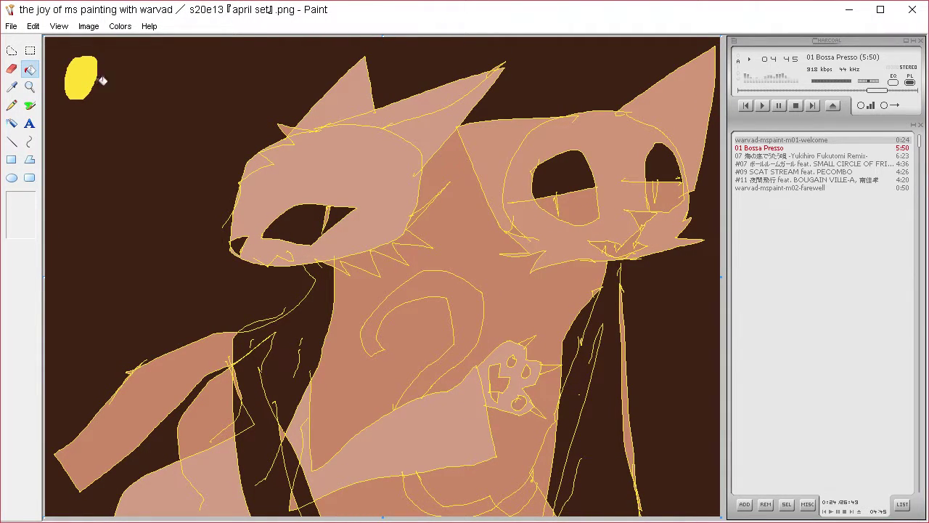
Lighten the sampled deep brown to a near-white pink with red 249, green 240 and blue 236.
click(20, 86)
click(250, 274)
click(120, 27)
click(131, 41)
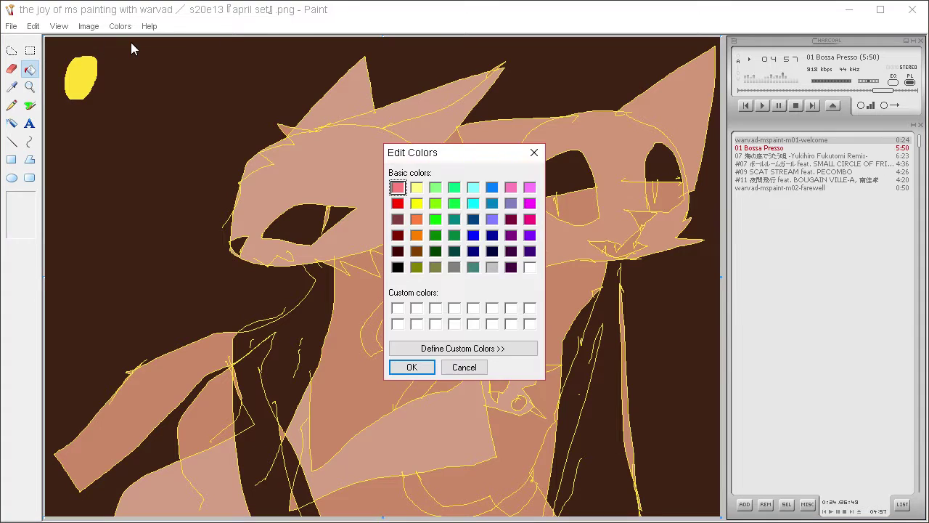
click(529, 354)
click(697, 181)
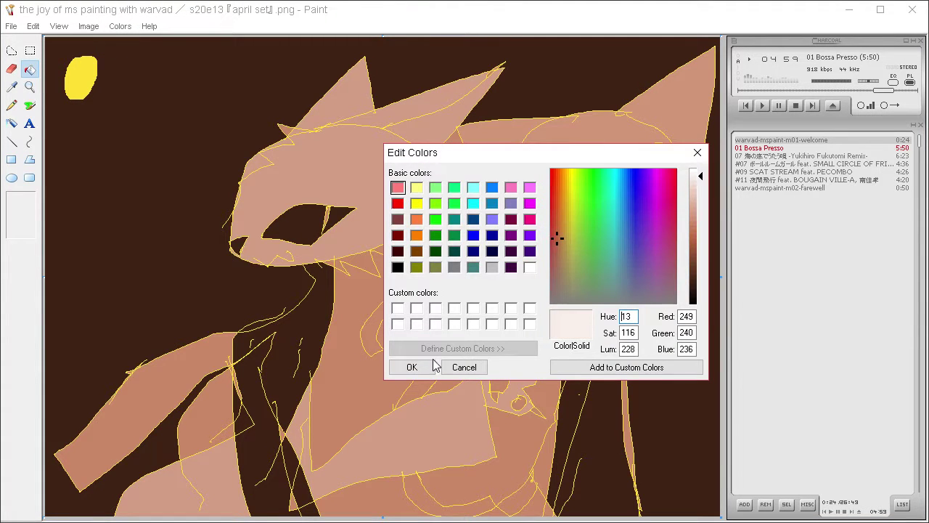
click(431, 366)
Brush near-white stripes radiating around the first cat's eye, across its forehead and cheek.
click(30, 106)
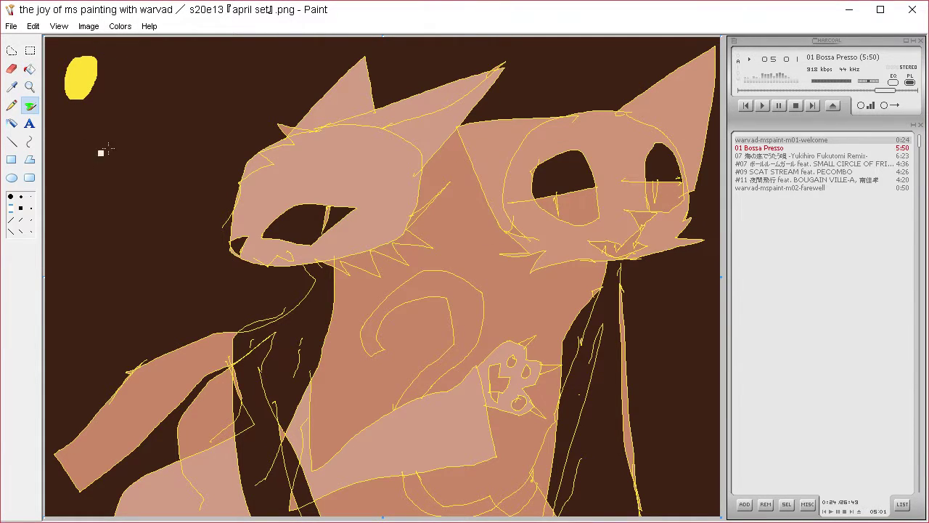
mouse_move(270, 212)
mouse_down()
mouse_move(274, 176)
mouse_move(293, 161)
mouse_up()
mouse_move(300, 198)
mouse_down()
mouse_move(308, 152)
mouse_move(343, 147)
mouse_up()
mouse_move(331, 183)
mouse_down()
mouse_move(373, 151)
mouse_move(403, 166)
mouse_up()
drag(372, 200, 408, 188)
mouse_move(365, 220)
mouse_down()
mouse_move(399, 216)
mouse_move(361, 247)
mouse_up()
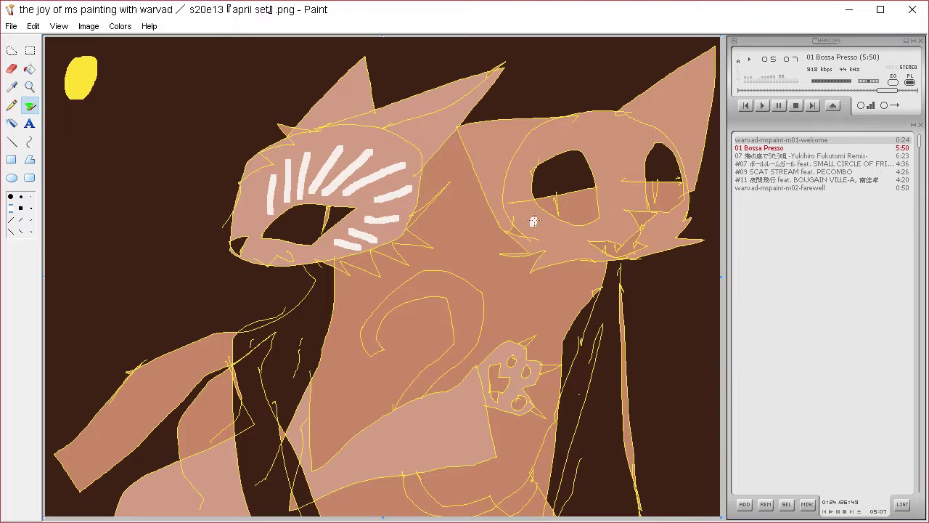
Brush short near-white vertical stripes on both of the second cat's cheeks below the eyes.
drag(534, 220, 541, 255)
drag(547, 221, 556, 255)
drag(558, 222, 565, 256)
drag(571, 230, 577, 252)
drag(586, 226, 589, 236)
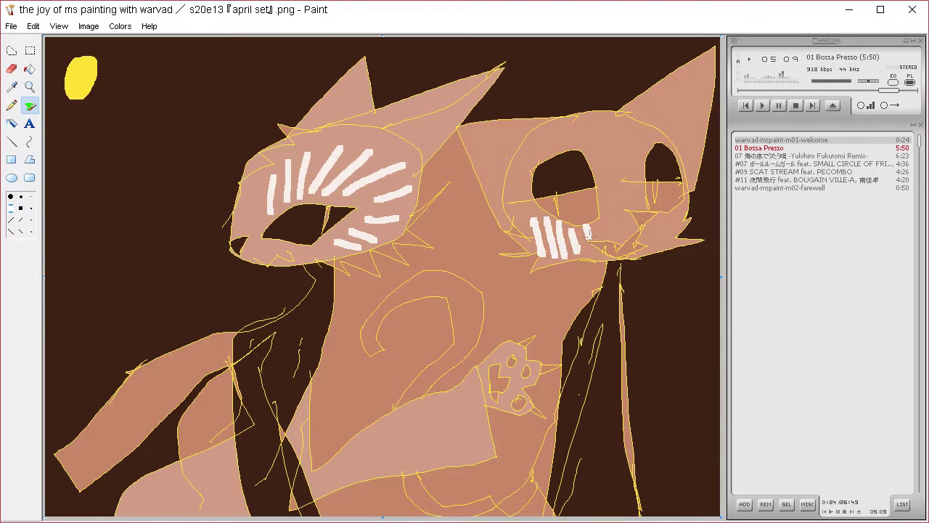
drag(536, 193, 540, 228)
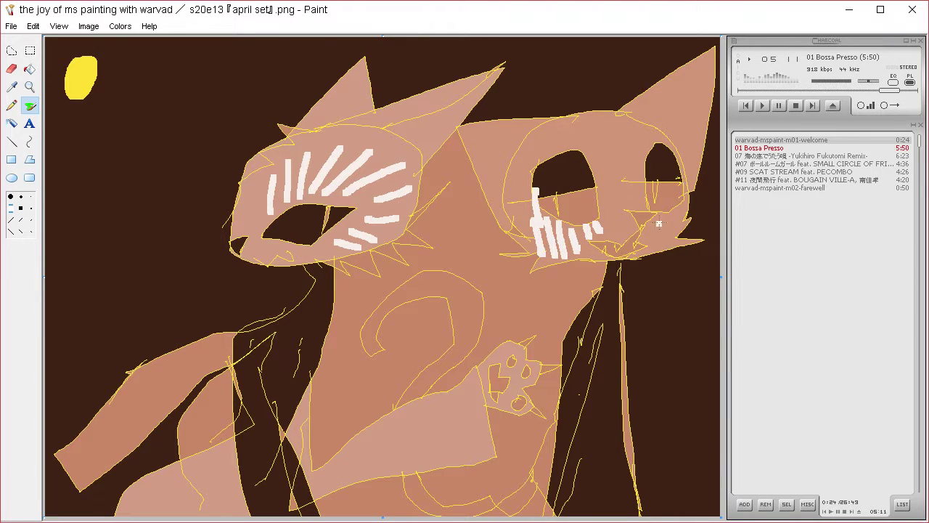
drag(657, 215, 661, 231)
mouse_move(667, 212)
mouse_down()
mouse_move(670, 229)
mouse_move(680, 227)
mouse_up()
drag(682, 212, 682, 234)
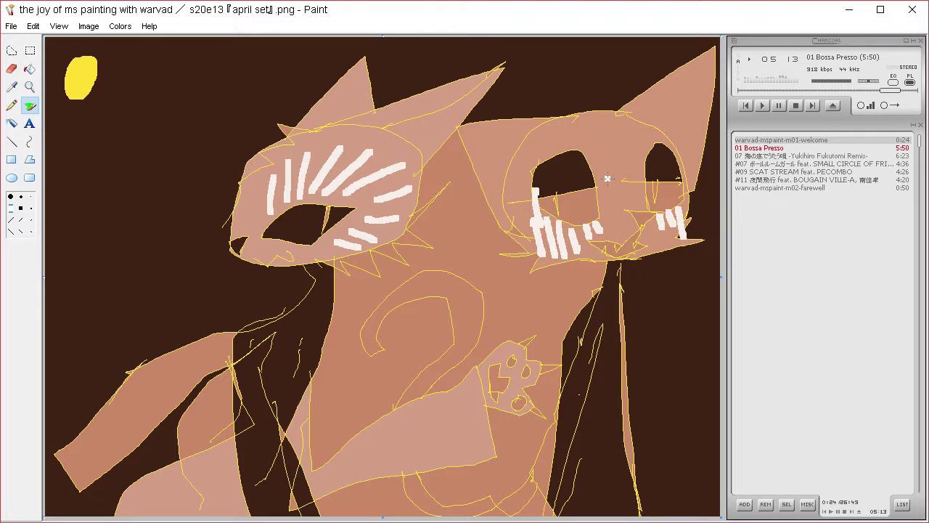
Paint four near-white spots of decreasing size down the second cat's chest and colour both its inner ears near-white.
mouse_move(608, 321)
mouse_down()
mouse_move(590, 339)
mouse_move(601, 328)
mouse_move(600, 405)
mouse_up()
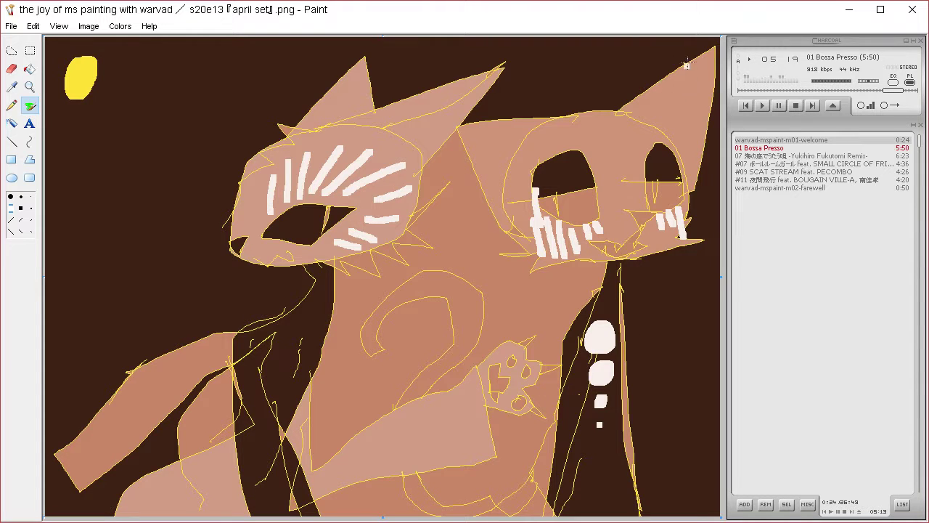
mouse_move(659, 127)
mouse_down()
mouse_move(706, 73)
mouse_move(687, 168)
mouse_move(673, 129)
mouse_move(684, 153)
mouse_move(663, 129)
mouse_move(696, 100)
mouse_move(678, 121)
mouse_move(699, 106)
mouse_move(684, 154)
mouse_up()
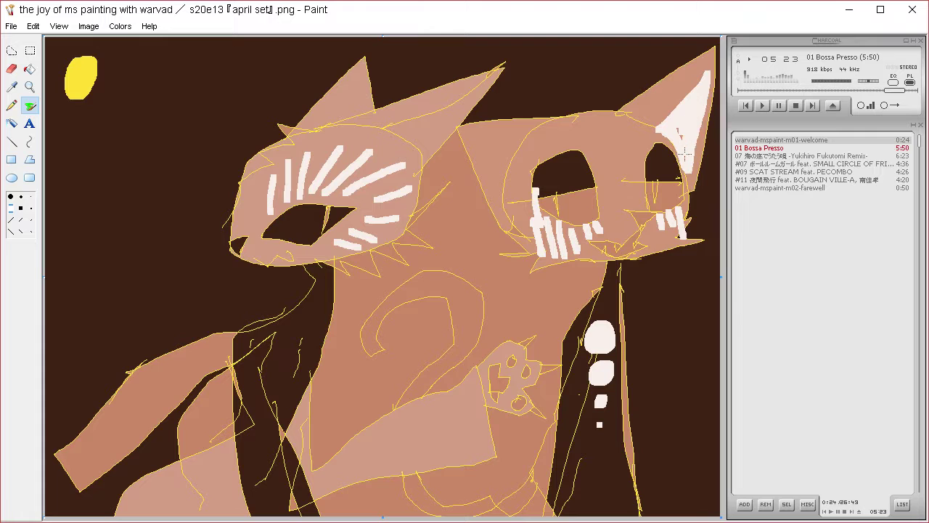
mouse_move(506, 154)
mouse_down()
mouse_move(466, 139)
mouse_move(500, 206)
mouse_move(510, 157)
mouse_move(495, 186)
mouse_move(479, 150)
mouse_up()
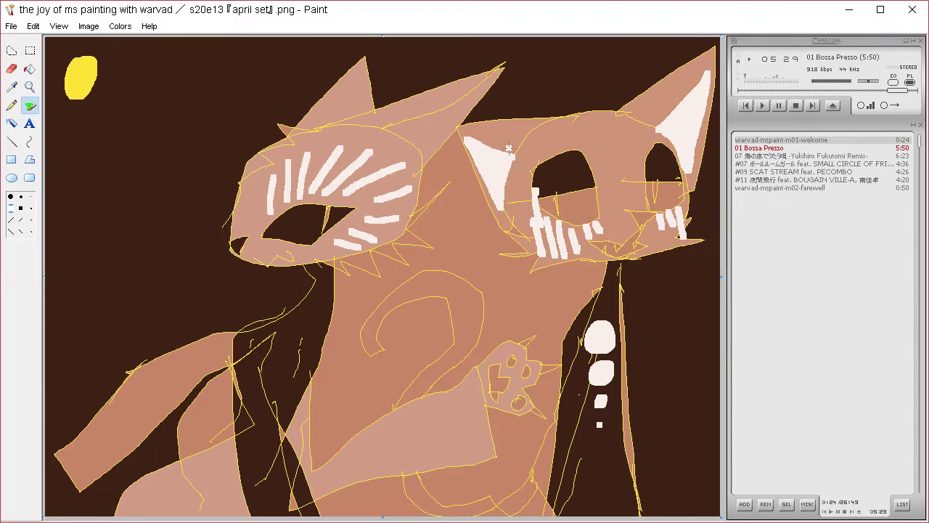
Trace the first cat's ears, tufted cheek, face profile and back of the neck with a thicker yellow brush outline.
click(21, 208)
mouse_move(294, 130)
mouse_down()
mouse_move(363, 60)
mouse_move(372, 94)
mouse_up()
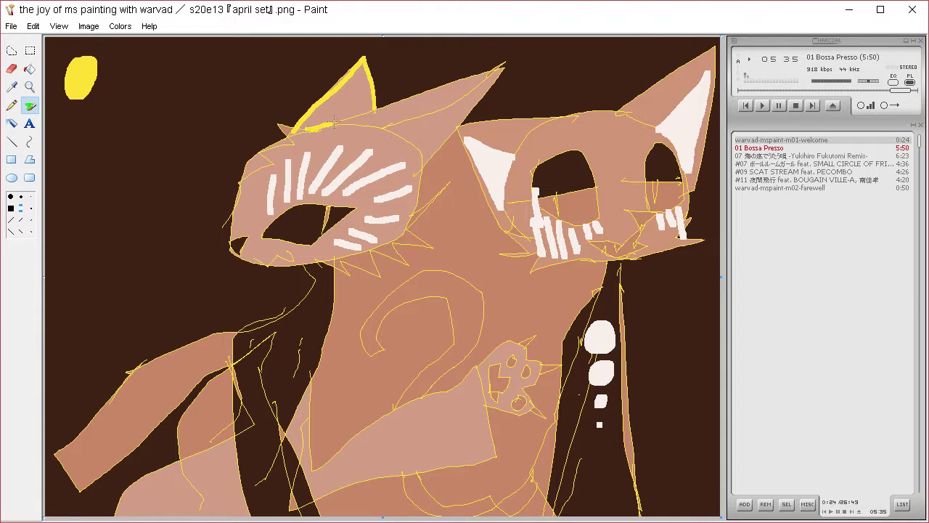
mouse_move(332, 123)
mouse_down()
mouse_move(508, 64)
mouse_move(436, 153)
mouse_move(436, 167)
mouse_up()
mouse_move(415, 207)
mouse_down()
mouse_move(402, 252)
mouse_move(332, 263)
mouse_up()
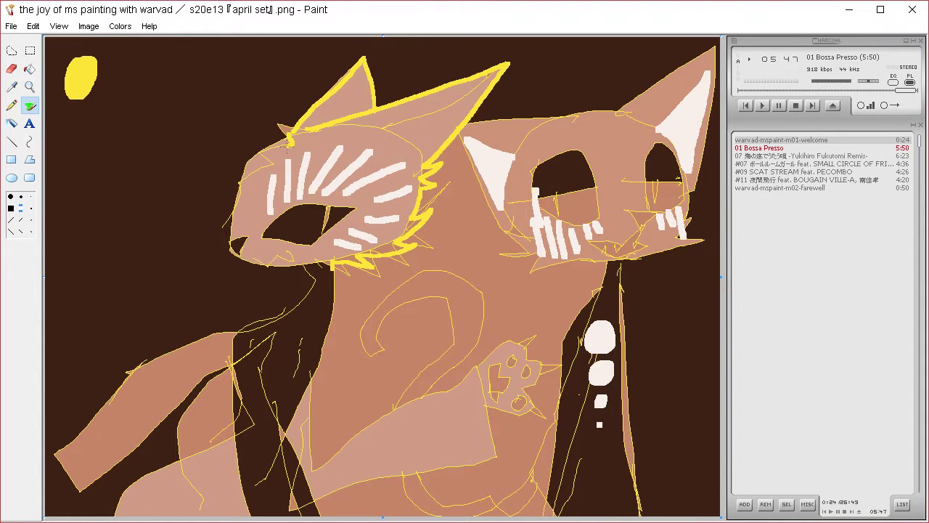
mouse_move(288, 146)
mouse_down()
mouse_move(252, 144)
mouse_move(265, 168)
mouse_move(238, 188)
mouse_move(223, 246)
mouse_move(249, 265)
mouse_move(331, 257)
mouse_move(306, 274)
mouse_move(283, 318)
mouse_move(229, 355)
mouse_move(235, 516)
mouse_up()
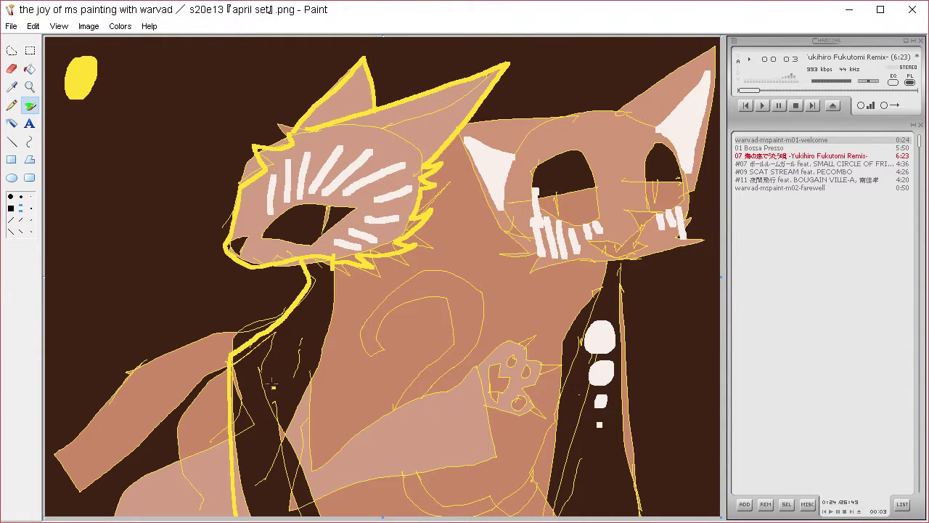
Outline the first cat's jacket edges, front of the neck and lower back in thick yellow, extending the base of its tail.
drag(264, 359, 318, 515)
mouse_move(332, 261)
mouse_down()
mouse_move(330, 349)
mouse_move(285, 427)
mouse_up()
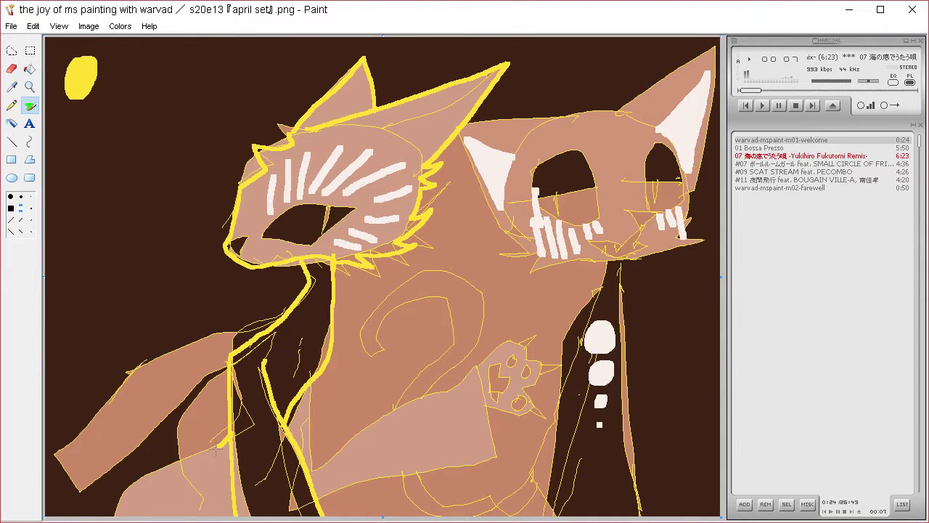
drag(217, 448, 98, 518)
mouse_move(131, 479)
mouse_down()
mouse_move(80, 416)
mouse_move(125, 355)
mouse_move(224, 353)
mouse_move(240, 307)
mouse_move(214, 255)
mouse_move(103, 486)
mouse_move(45, 442)
mouse_up()
key(ctrl+z)
drag(80, 496, 45, 468)
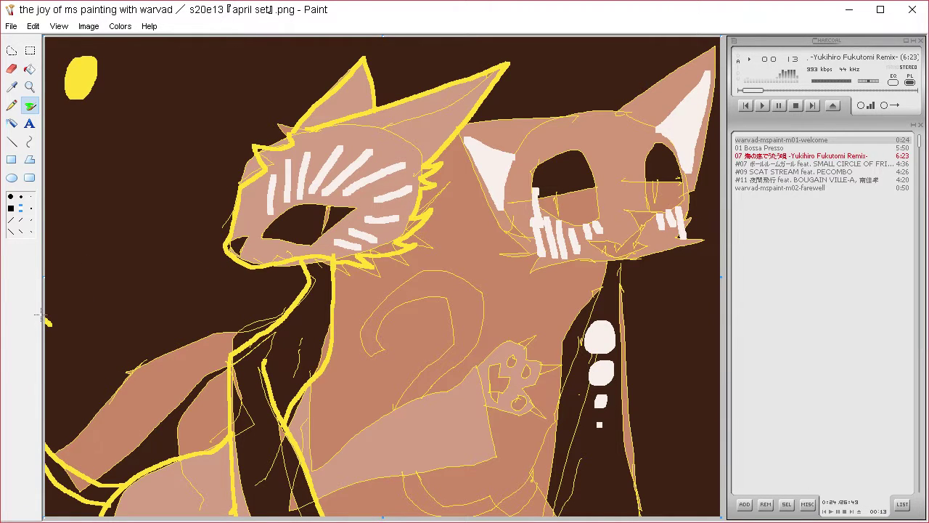
Draw the first cat's curled tail and outline its raised arm and clawed paw in thick yellow.
mouse_move(40, 315)
mouse_down()
mouse_move(180, 341)
mouse_move(134, 371)
mouse_move(165, 340)
mouse_move(82, 308)
mouse_move(40, 384)
mouse_up()
mouse_move(311, 387)
mouse_down()
mouse_move(312, 468)
mouse_move(472, 367)
mouse_move(492, 451)
mouse_move(335, 489)
mouse_up()
mouse_move(472, 366)
mouse_down()
mouse_move(512, 339)
mouse_move(527, 356)
mouse_up()
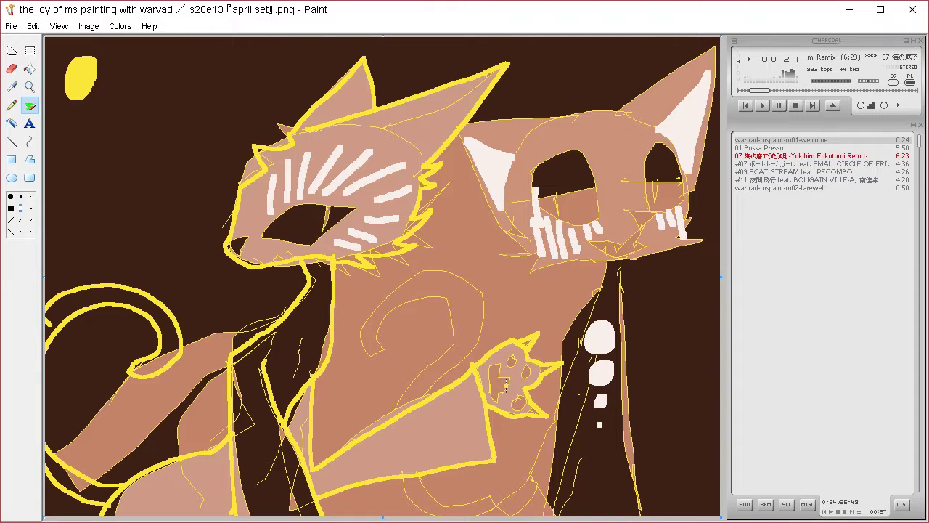
Outline the second cat's head, ears, cheek tufts and both eyes in thick yellow.
mouse_move(600, 260)
mouse_down()
mouse_move(529, 272)
mouse_move(511, 239)
mouse_move(520, 235)
mouse_move(510, 205)
mouse_move(468, 165)
mouse_move(476, 118)
mouse_move(617, 113)
mouse_move(715, 49)
mouse_move(691, 205)
mouse_move(706, 243)
mouse_up()
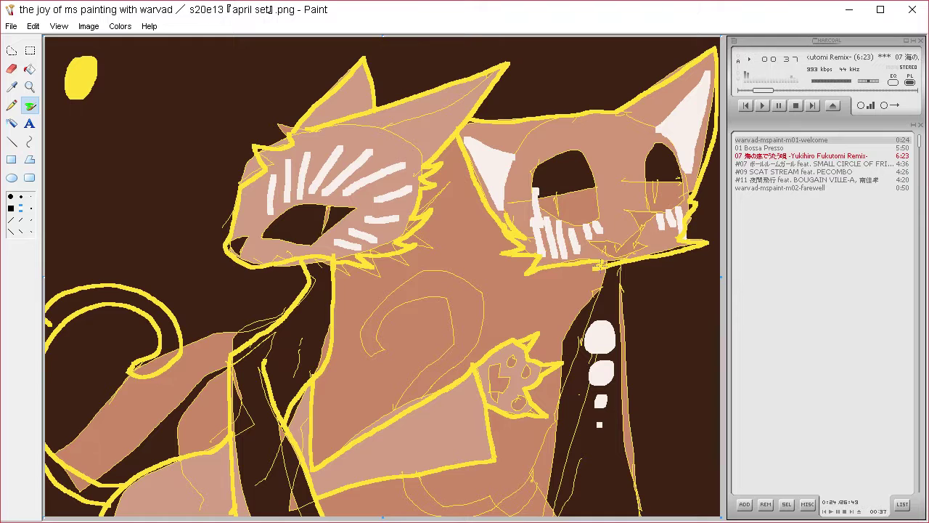
mouse_move(599, 194)
mouse_down()
mouse_move(576, 147)
mouse_move(546, 158)
mouse_move(533, 180)
mouse_up()
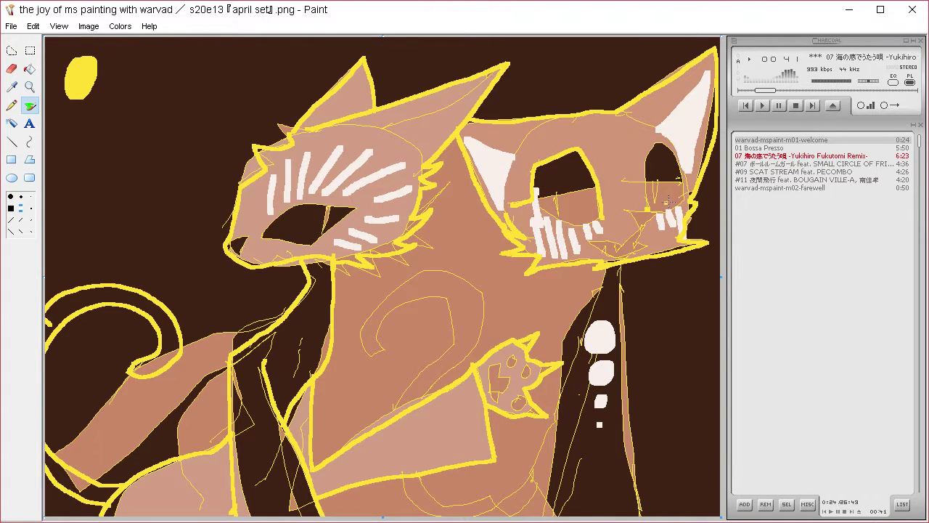
mouse_move(687, 205)
mouse_down()
mouse_move(670, 149)
mouse_move(643, 172)
mouse_up()
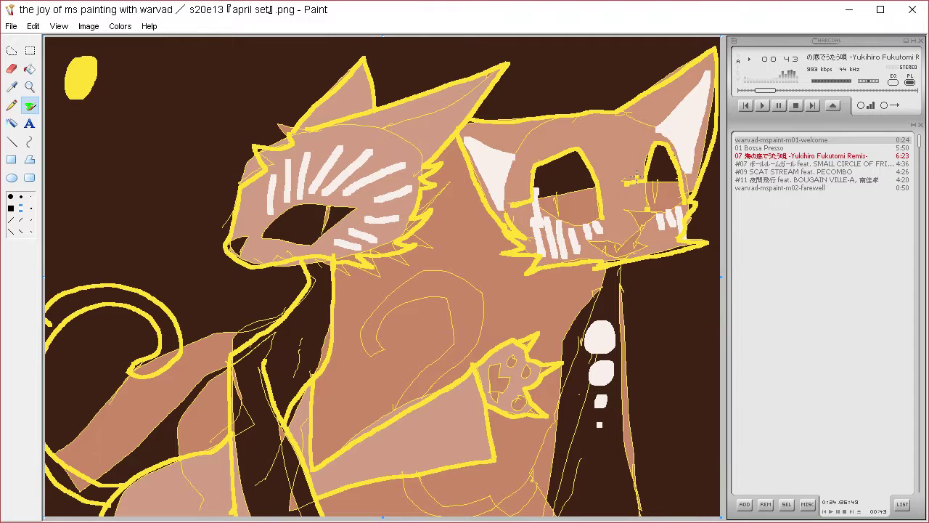
Draw thick yellow lines down both sides of the second cat's neck and body, redoing the inner side once.
mouse_move(598, 269)
mouse_down()
mouse_move(526, 479)
mouse_move(551, 517)
mouse_up()
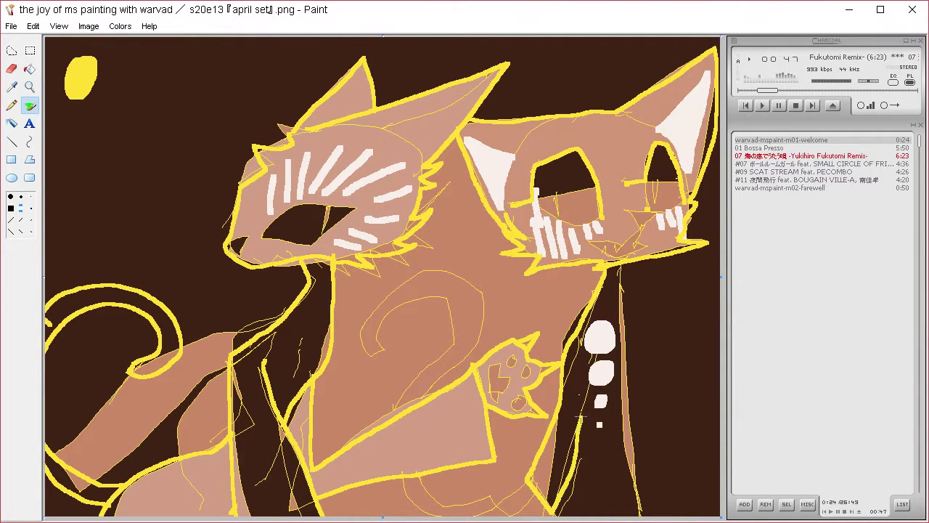
key(ctrl+z)
mouse_move(605, 277)
mouse_down()
mouse_move(563, 355)
mouse_move(553, 517)
mouse_up()
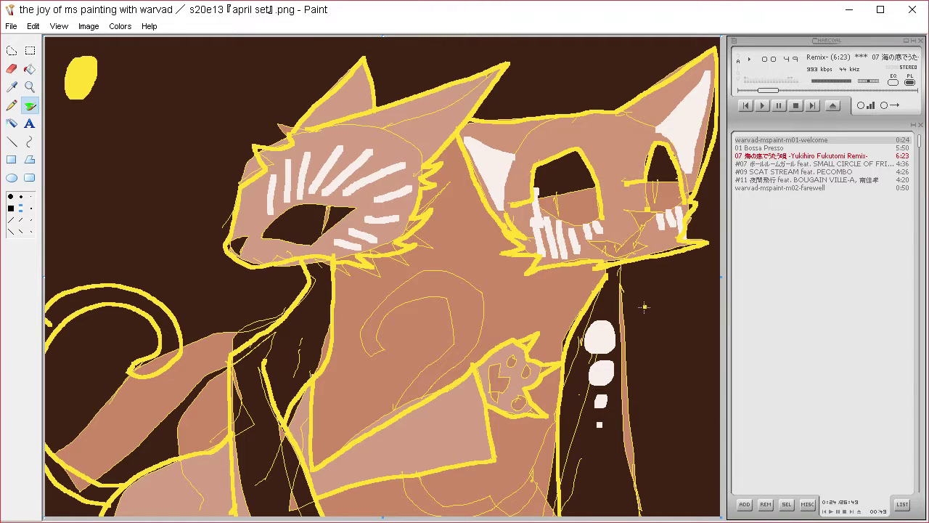
mouse_move(621, 284)
mouse_down()
mouse_move(613, 488)
mouse_move(630, 517)
mouse_up()
mouse_move(621, 309)
mouse_down()
mouse_move(615, 352)
mouse_move(639, 516)
mouse_up()
drag(593, 295, 606, 517)
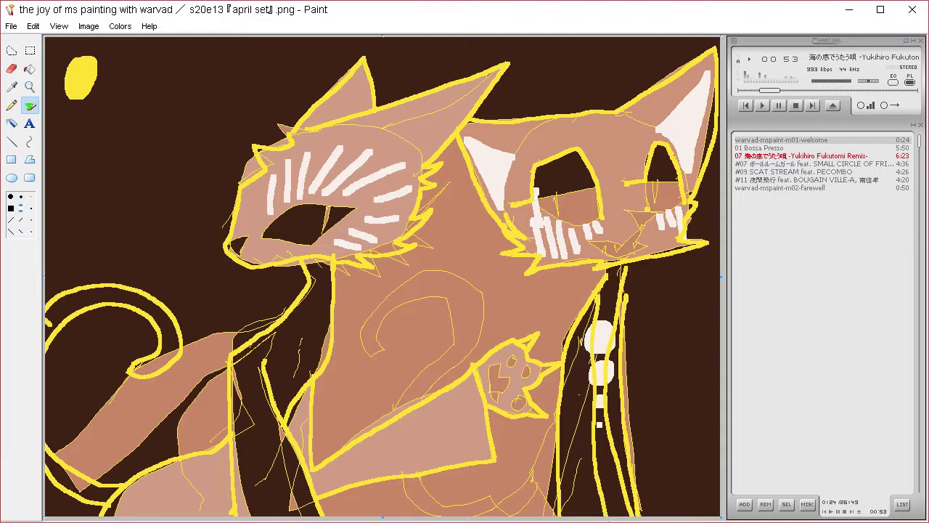
drag(557, 468, 563, 517)
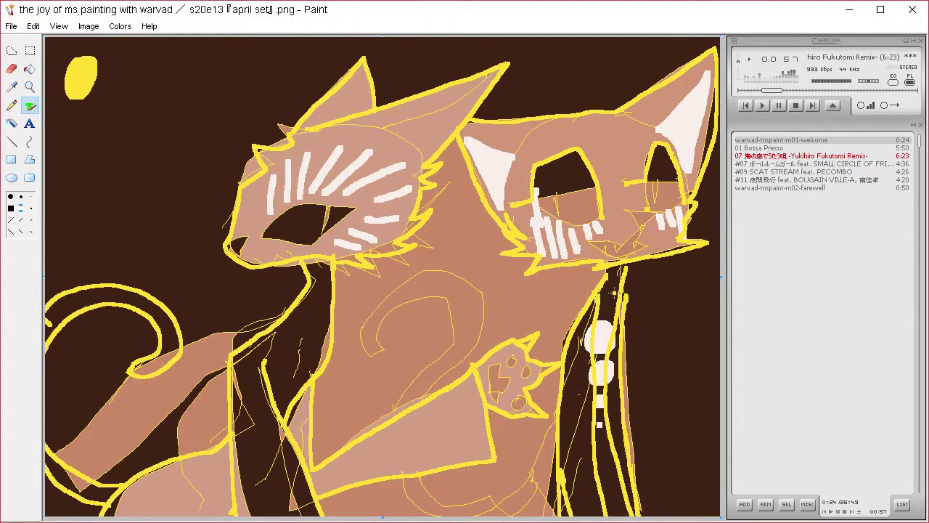
Outline the hooked tail between the two cats and its curved base beneath the raised arm in thick yellow.
mouse_move(563, 454)
mouse_down()
mouse_move(468, 509)
mouse_move(423, 480)
mouse_up()
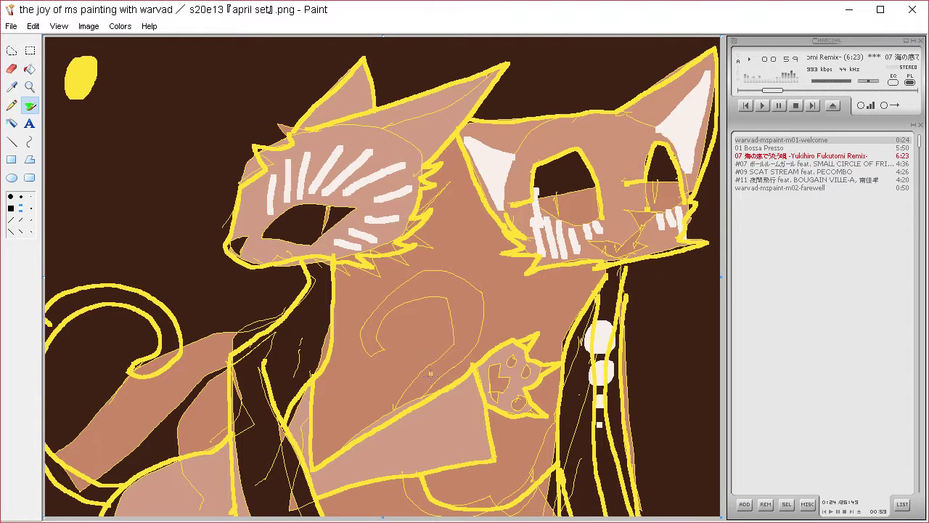
mouse_move(424, 397)
mouse_down()
mouse_move(486, 313)
mouse_move(432, 261)
mouse_move(353, 306)
mouse_move(365, 359)
mouse_move(379, 354)
mouse_move(373, 328)
mouse_move(421, 286)
mouse_move(457, 292)
mouse_move(450, 319)
mouse_move(409, 362)
mouse_move(403, 408)
mouse_up()
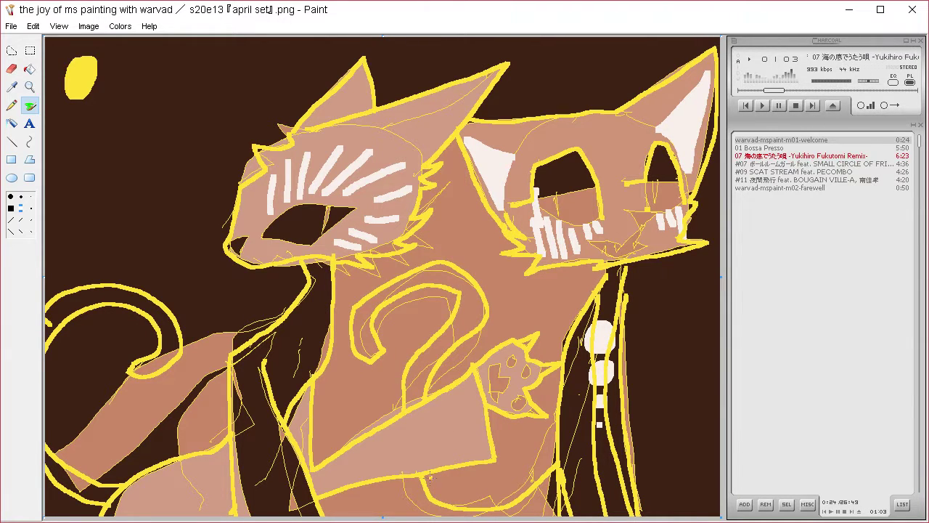
drag(457, 495, 497, 499)
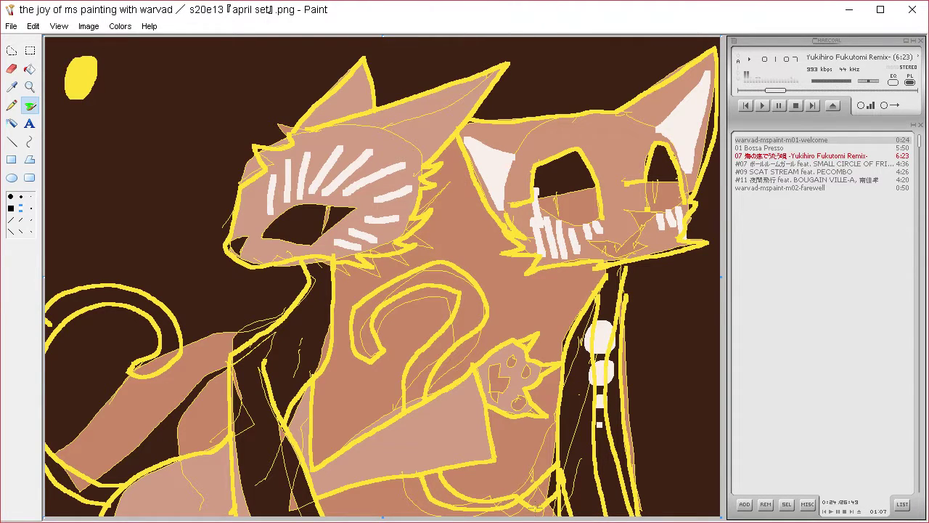
drag(496, 501, 553, 473)
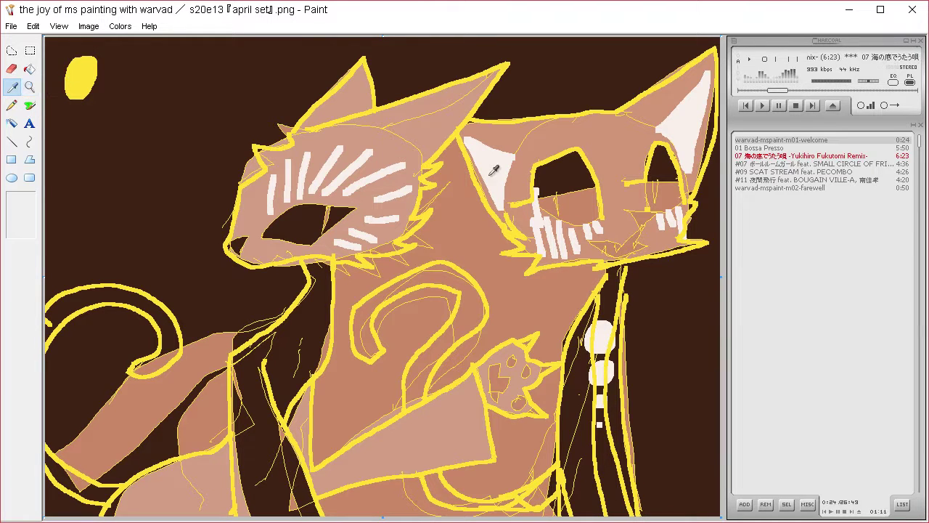
Clear freehand background areas around the first cat's head and above and beside the second cat to near-white.
click(12, 52)
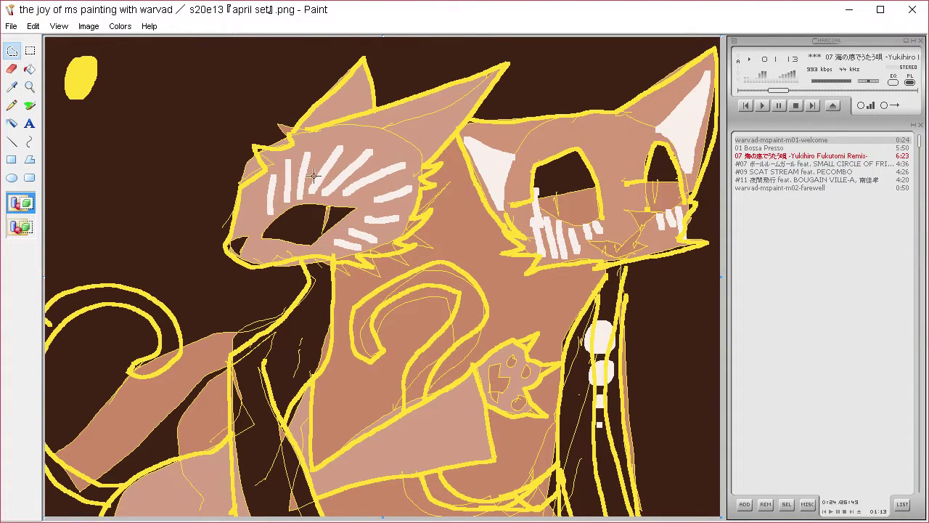
mouse_move(229, 357)
mouse_down()
mouse_move(279, 323)
mouse_move(306, 274)
mouse_move(299, 259)
mouse_move(253, 267)
mouse_move(229, 251)
mouse_move(242, 183)
mouse_move(263, 171)
mouse_move(255, 147)
mouse_move(289, 147)
mouse_move(292, 130)
mouse_move(368, 53)
mouse_move(240, 109)
mouse_move(246, 302)
mouse_move(256, 300)
mouse_move(225, 321)
mouse_move(218, 359)
mouse_up()
key(Delete)
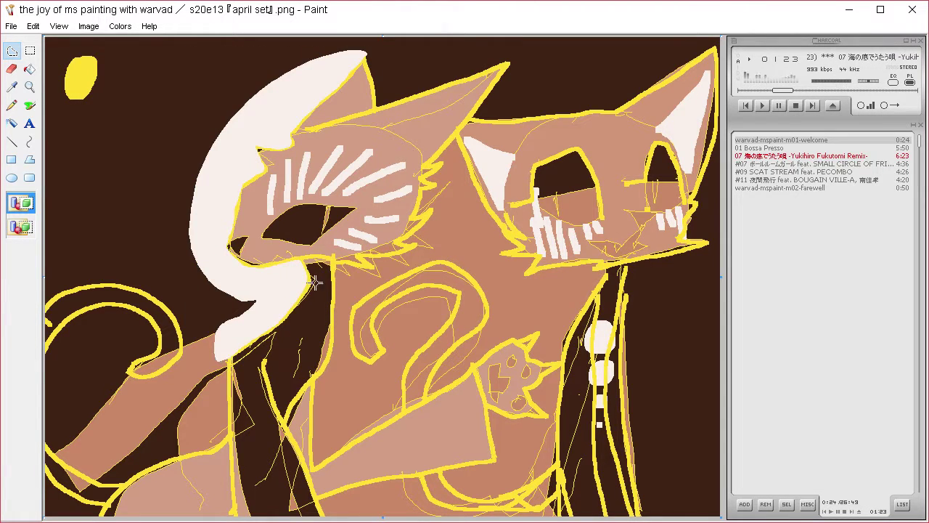
mouse_move(376, 107)
mouse_down()
mouse_move(512, 62)
mouse_move(471, 119)
mouse_move(523, 118)
mouse_move(534, 55)
mouse_move(386, 44)
mouse_move(363, 51)
mouse_move(376, 111)
mouse_up()
key(Delete)
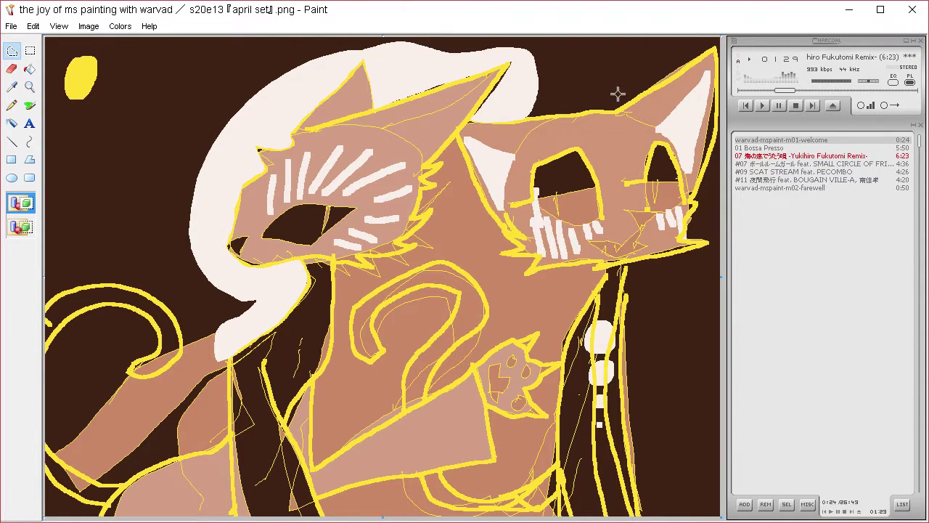
mouse_move(509, 115)
mouse_down()
mouse_move(627, 106)
mouse_move(712, 50)
mouse_move(716, 30)
mouse_move(587, 35)
mouse_move(526, 63)
mouse_move(530, 95)
mouse_up()
key(Delete)
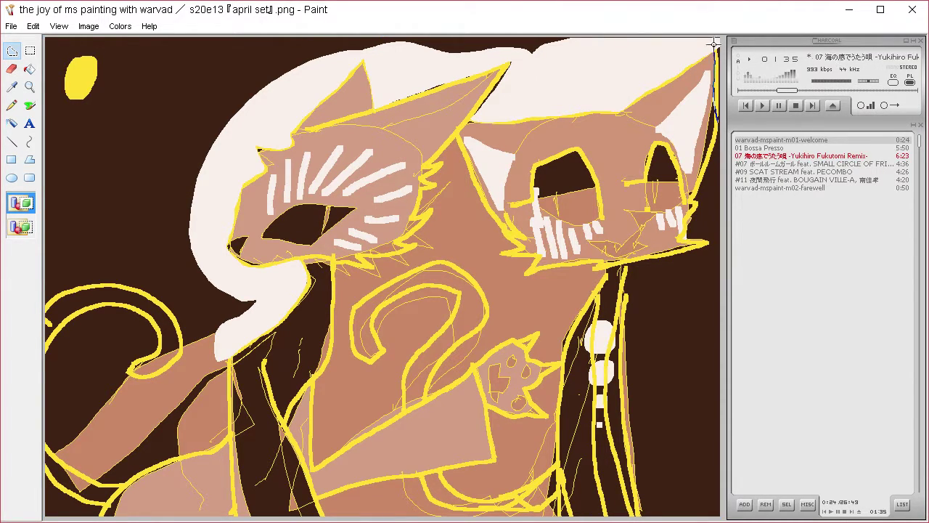
mouse_move(716, 92)
mouse_down()
mouse_move(691, 197)
mouse_move(699, 203)
mouse_move(680, 242)
mouse_move(711, 246)
mouse_move(627, 263)
mouse_move(623, 357)
mouse_move(640, 517)
mouse_move(741, 271)
mouse_move(742, 129)
mouse_move(715, 34)
mouse_up()
key(Delete)
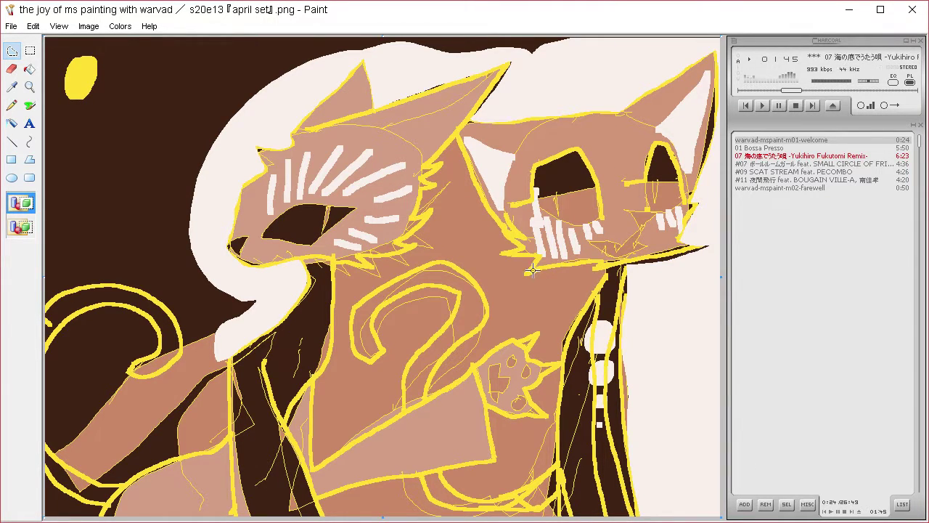
Clear the area between the two cats to near-white, leaving the hooked tail and raised arm intact.
mouse_move(524, 273)
mouse_down()
mouse_move(585, 263)
mouse_move(604, 272)
mouse_move(561, 363)
mouse_move(529, 356)
mouse_move(541, 332)
mouse_move(492, 349)
mouse_move(425, 400)
mouse_move(446, 357)
mouse_move(489, 314)
mouse_move(485, 293)
mouse_move(444, 266)
mouse_move(367, 299)
mouse_move(350, 316)
mouse_move(354, 345)
mouse_move(360, 360)
mouse_move(376, 362)
mouse_move(383, 302)
mouse_move(444, 288)
mouse_move(462, 295)
mouse_move(404, 377)
mouse_move(393, 424)
mouse_move(314, 471)
mouse_move(312, 381)
mouse_move(333, 339)
mouse_up()
mouse_move(353, 263)
mouse_down()
mouse_move(420, 244)
mouse_move(401, 242)
mouse_move(434, 209)
mouse_move(412, 218)
mouse_move(423, 188)
mouse_move(436, 187)
mouse_move(428, 180)
mouse_move(441, 168)
mouse_move(435, 164)
mouse_move(459, 139)
mouse_move(497, 223)
mouse_move(526, 250)
mouse_move(498, 255)
mouse_move(543, 267)
mouse_up()
key(Delete)
mouse_move(490, 413)
mouse_down()
mouse_move(493, 464)
mouse_move(441, 468)
mouse_move(475, 500)
mouse_move(520, 491)
mouse_move(559, 464)
mouse_move(563, 399)
mouse_move(546, 371)
mouse_move(529, 388)
mouse_move(551, 421)
mouse_move(519, 421)
mouse_move(485, 404)
mouse_move(499, 394)
mouse_up()
key(Delete)
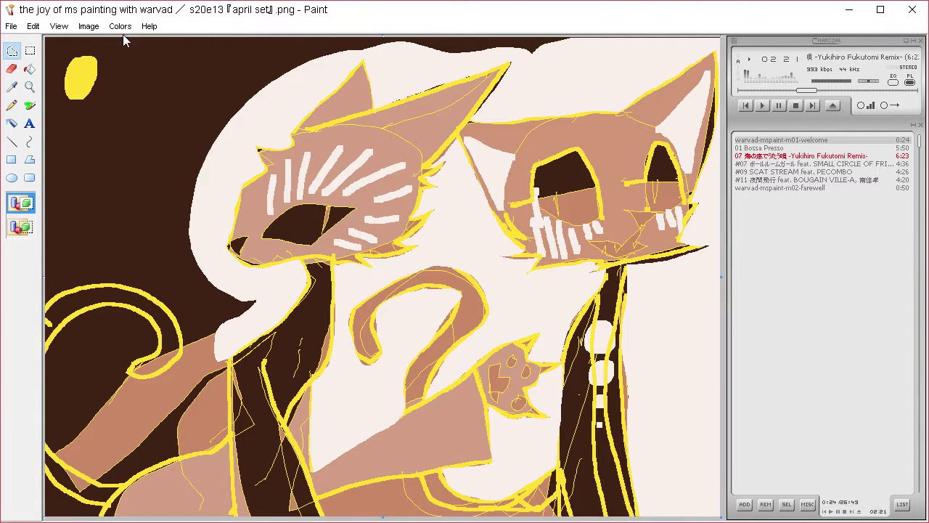
Pick a vivid purple and fill the large pad and toe pads of the raised paw with it.
click(500, 348)
drag(631, 178, 666, 175)
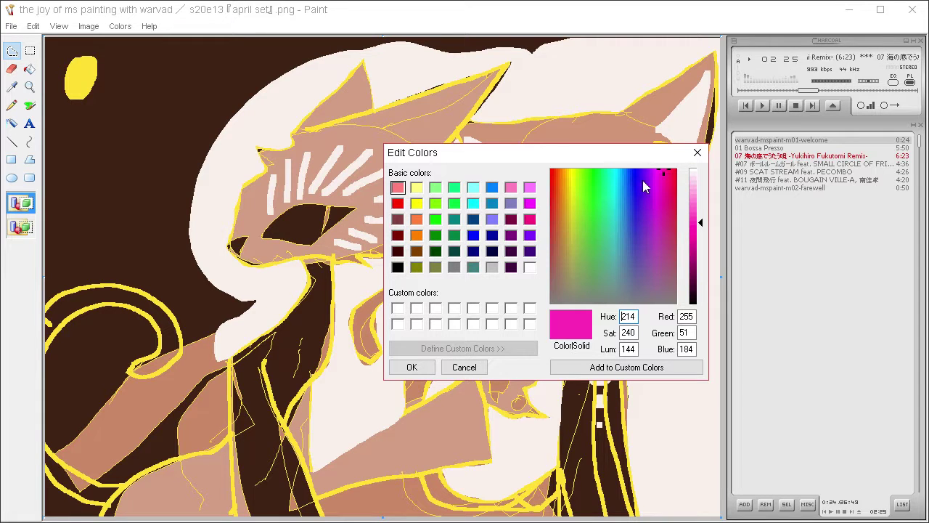
click(651, 171)
click(411, 366)
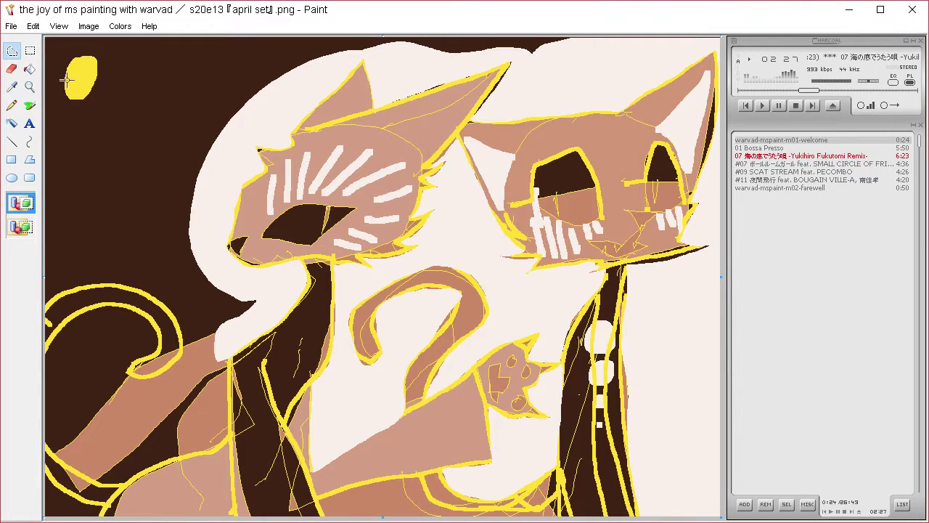
click(29, 68)
click(507, 377)
click(512, 361)
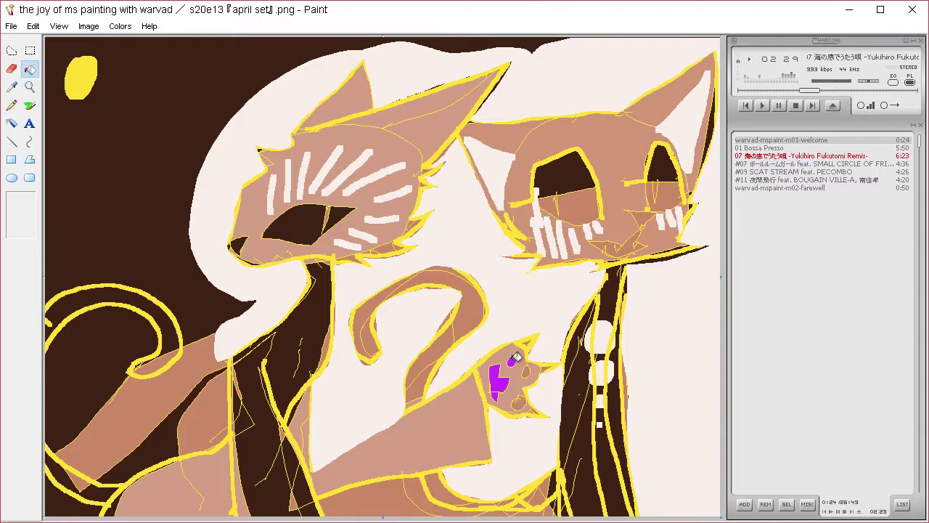
click(526, 371)
click(518, 403)
Try purple on the second cat's nose, undo it, and fill the cat's mouth with purple instead.
click(646, 218)
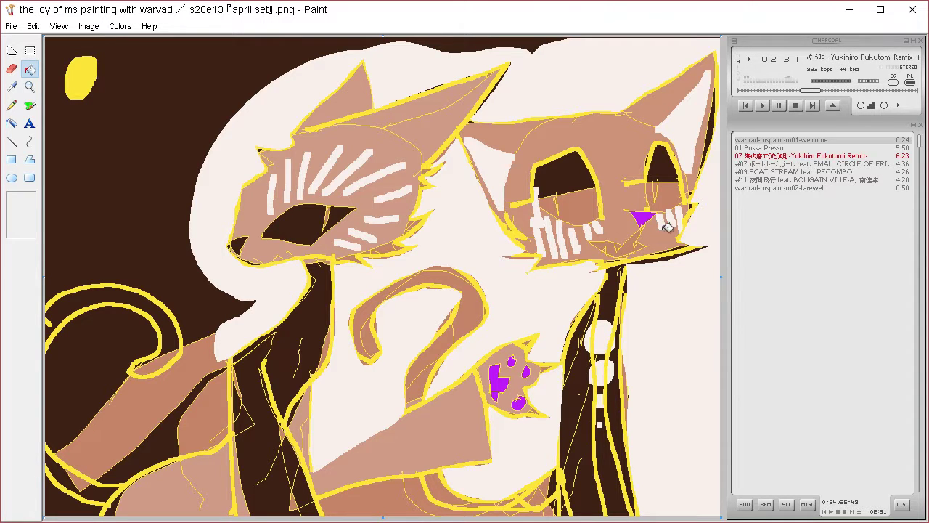
key(ctrl+z)
click(633, 251)
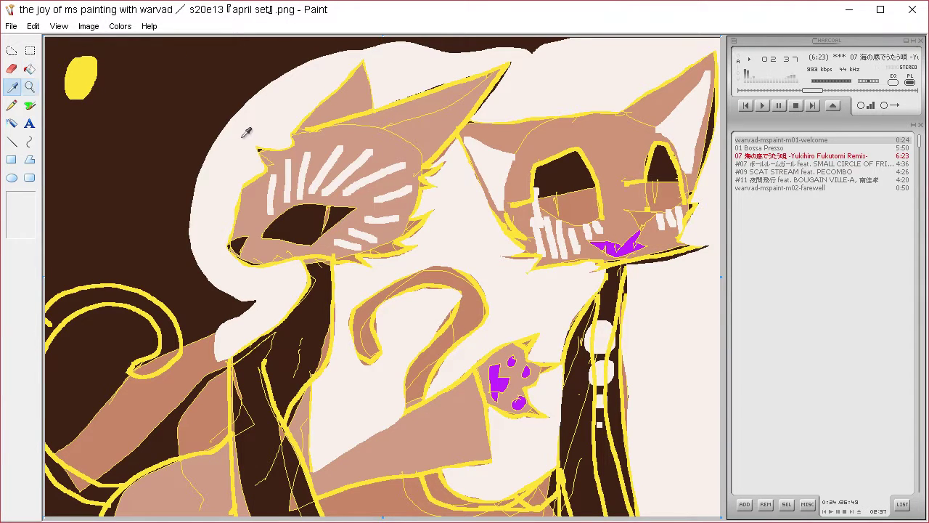
Cut curved near-white stripes into the dark background behind the first cat's head, echoing its outline.
click(11, 50)
mouse_move(225, 301)
mouse_down()
mouse_move(170, 218)
mouse_move(216, 122)
mouse_move(308, 48)
mouse_move(298, 43)
mouse_move(204, 103)
mouse_move(154, 208)
mouse_move(184, 285)
mouse_move(224, 309)
mouse_move(179, 302)
mouse_move(145, 240)
mouse_move(169, 125)
mouse_move(241, 37)
mouse_move(151, 113)
mouse_move(122, 222)
mouse_move(148, 294)
mouse_move(177, 327)
mouse_move(210, 322)
mouse_up()
key(Delete)
key(Delete)
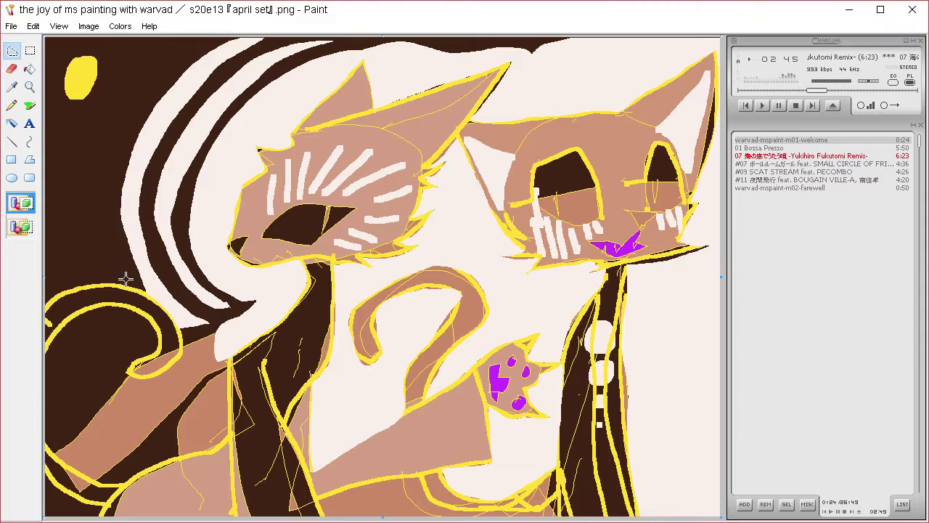
mouse_move(124, 284)
mouse_down()
mouse_move(107, 234)
mouse_move(109, 163)
mouse_move(165, 54)
mouse_move(188, 36)
mouse_move(134, 67)
mouse_move(92, 155)
mouse_move(88, 249)
mouse_move(101, 281)
mouse_move(120, 285)
mouse_move(127, 271)
mouse_move(156, 352)
mouse_move(133, 349)
mouse_move(116, 305)
mouse_up()
key(Delete)
key(Delete)
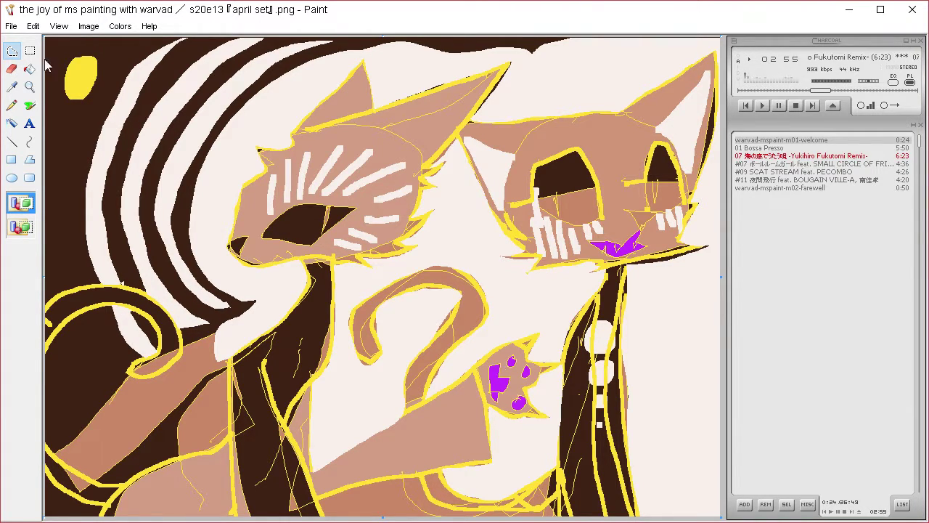
Cut curved deep brown stripes into the near-white background beside the second cat's body.
mouse_move(678, 514)
mouse_down()
mouse_move(658, 364)
mouse_move(731, 253)
mouse_move(748, 259)
mouse_move(693, 320)
mouse_move(672, 387)
mouse_move(678, 466)
mouse_move(714, 459)
mouse_move(696, 463)
mouse_move(705, 514)
mouse_move(690, 379)
mouse_move(731, 309)
mouse_move(737, 329)
mouse_move(703, 412)
mouse_move(706, 512)
mouse_up()
key(Delete)
key(Delete)
mouse_move(713, 476)
mouse_down()
mouse_move(725, 398)
mouse_move(713, 473)
mouse_up()
key(Delete)
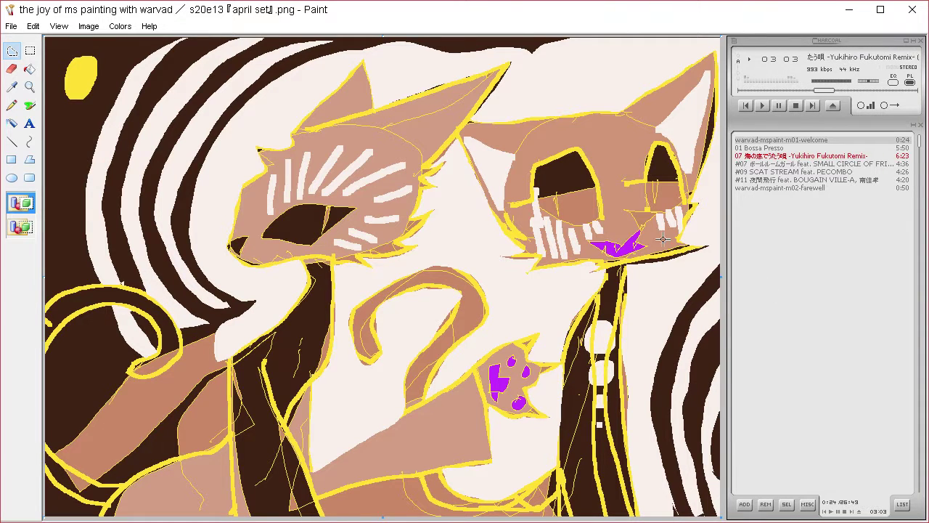
mouse_move(710, 254)
mouse_down()
mouse_move(636, 328)
mouse_move(631, 407)
mouse_move(641, 499)
mouse_move(655, 501)
mouse_move(645, 400)
mouse_move(659, 318)
mouse_move(722, 255)
mouse_up()
key(Delete)
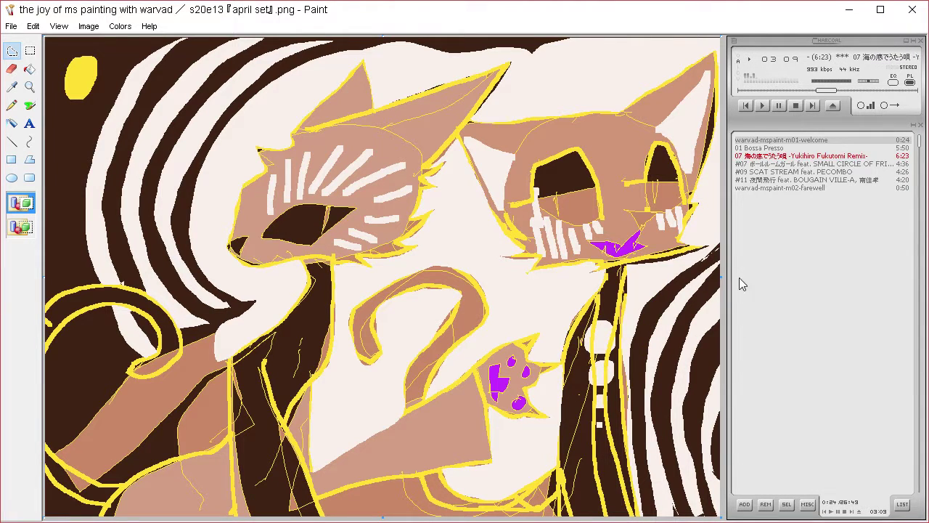
Cover part of the second cat's purple mouth with a deep brown freehand shape.
mouse_move(590, 241)
mouse_down()
mouse_move(615, 248)
mouse_move(638, 238)
mouse_move(607, 255)
mouse_move(609, 243)
mouse_move(619, 246)
mouse_up()
key(Delete)
key(Delete)
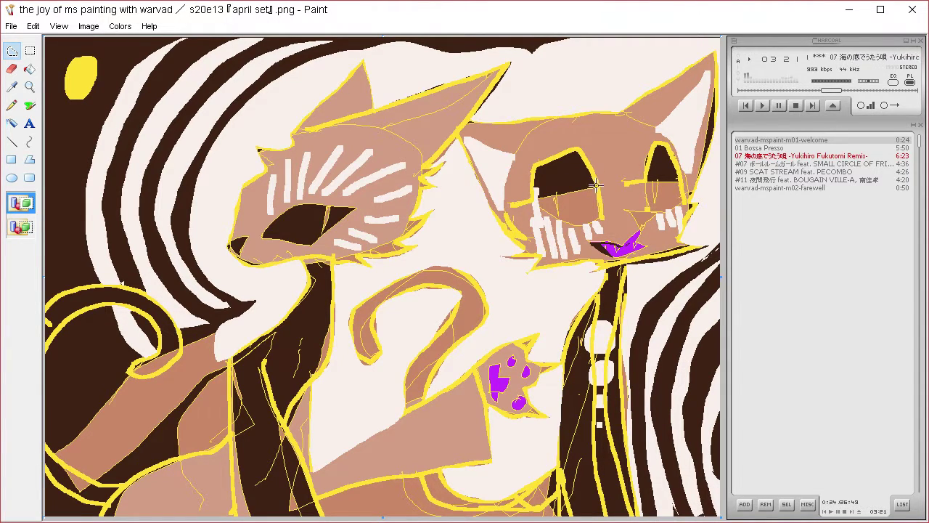
Try adding spiky deep brown eyelashes to both of the second cat's eyes, and undo them.
mouse_move(595, 185)
mouse_down()
mouse_move(500, 210)
mouse_move(530, 199)
mouse_move(509, 197)
mouse_move(523, 191)
mouse_move(581, 187)
mouse_up()
key(Delete)
mouse_move(680, 182)
mouse_down()
mouse_move(619, 183)
mouse_move(642, 179)
mouse_move(631, 171)
mouse_move(679, 178)
mouse_up()
key(Delete)
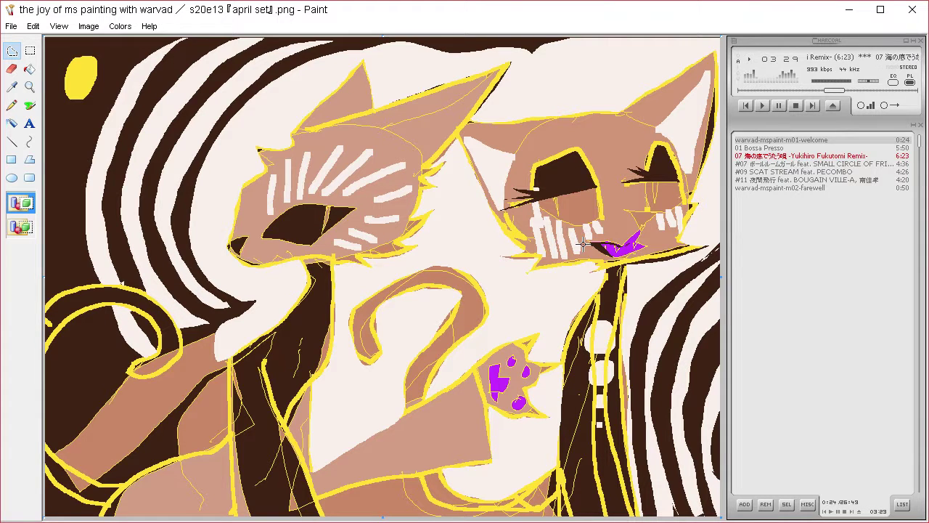
key(ctrl+z)
key(ctrl+z)
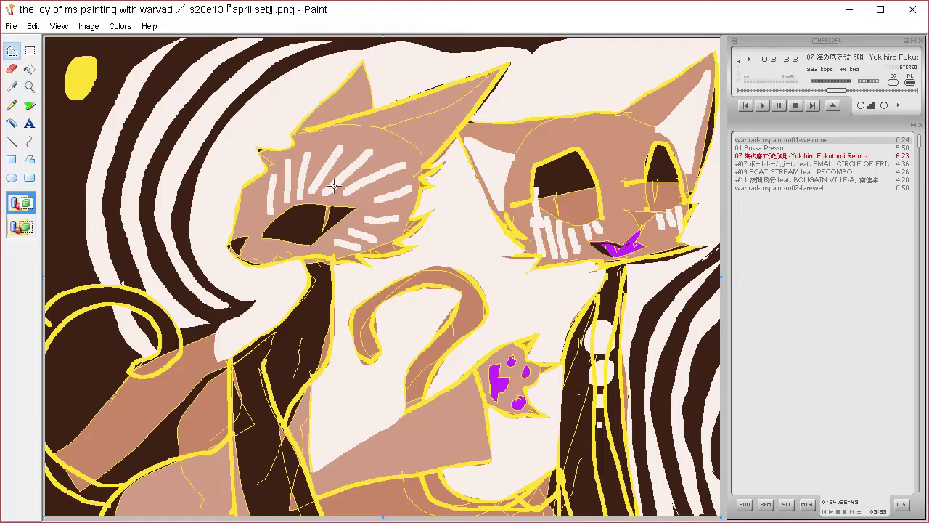
click(12, 87)
right_click(71, 81)
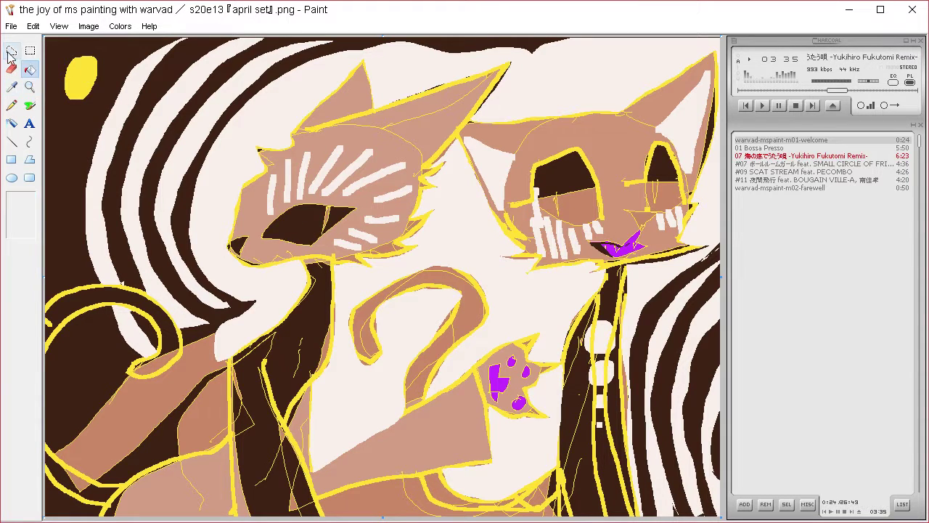
click(12, 51)
mouse_move(250, 259)
mouse_down()
mouse_move(292, 257)
mouse_move(294, 247)
mouse_move(287, 262)
mouse_move(262, 262)
mouse_up()
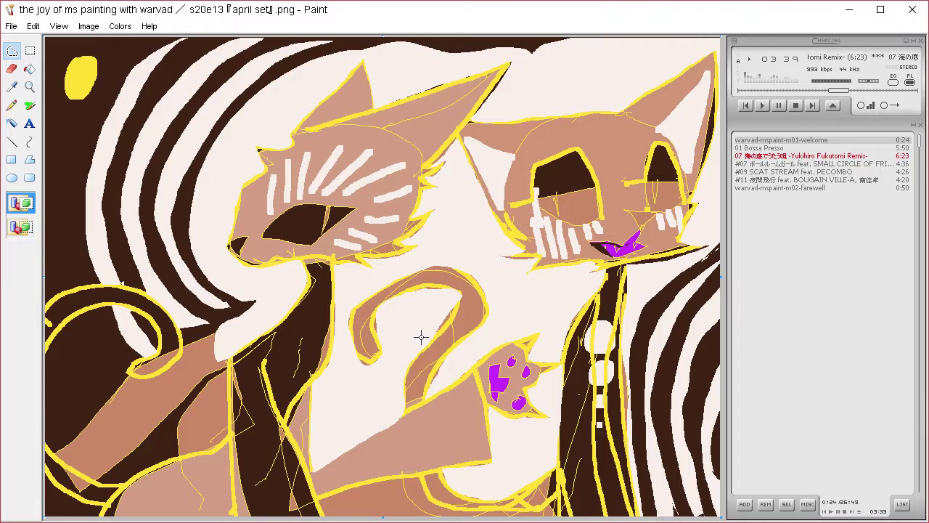
Mix a pale olive-green with hue 38 and saturation 91, and fill the inside of the first cat's ear with it.
click(119, 26)
click(138, 43)
click(461, 348)
drag(609, 279, 571, 252)
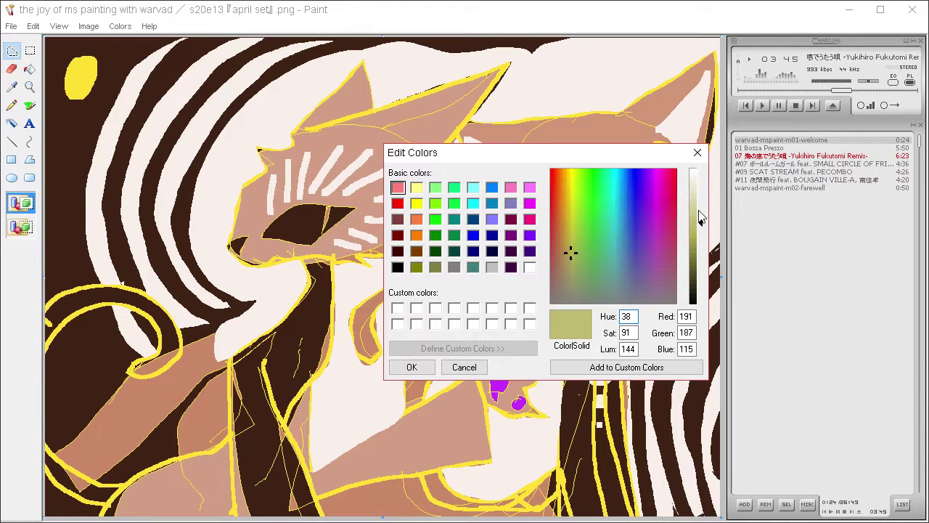
mouse_move(700, 217)
mouse_down()
mouse_move(700, 194)
mouse_move(700, 203)
mouse_up()
click(419, 364)
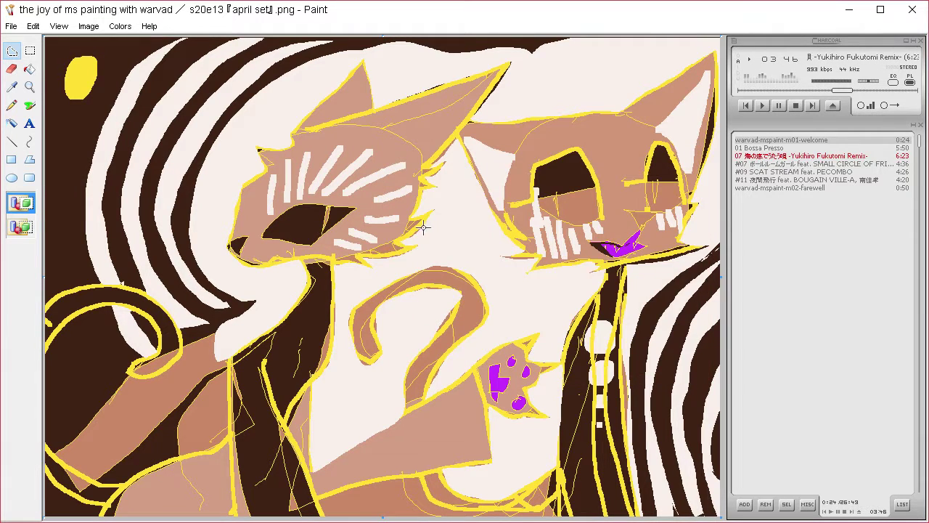
click(32, 71)
click(446, 127)
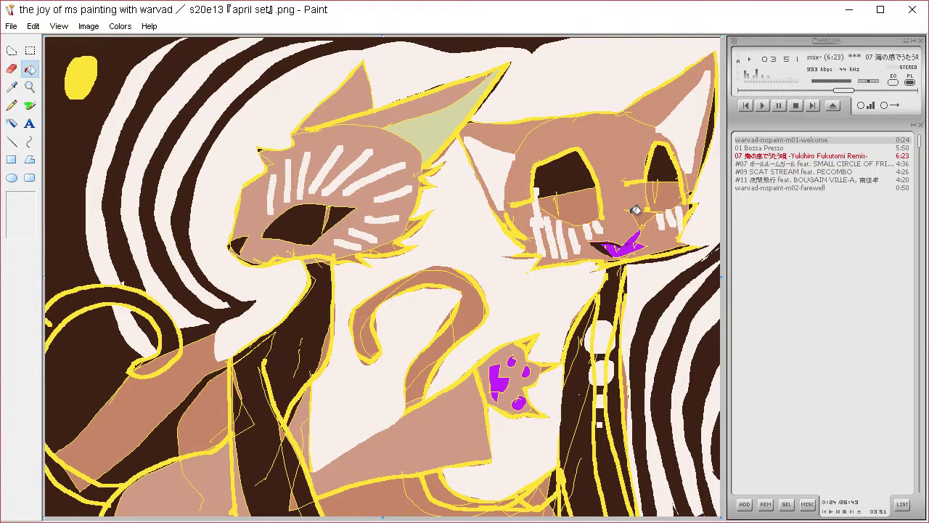
Mix a dark brown of red 96, green 54, blue 34 and fill the outstretched arm and the first cat's lower body with it.
click(122, 28)
click(138, 42)
click(518, 351)
drag(701, 283, 701, 270)
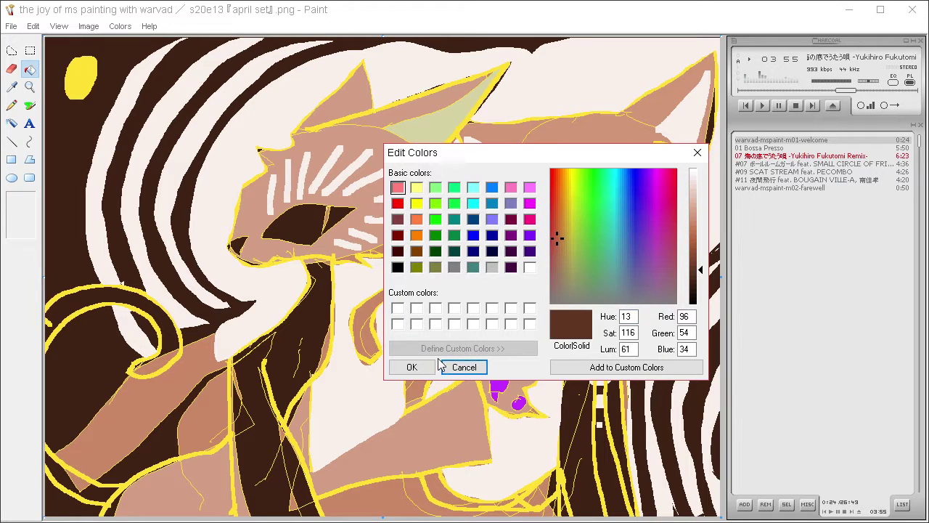
click(411, 366)
click(442, 431)
click(227, 478)
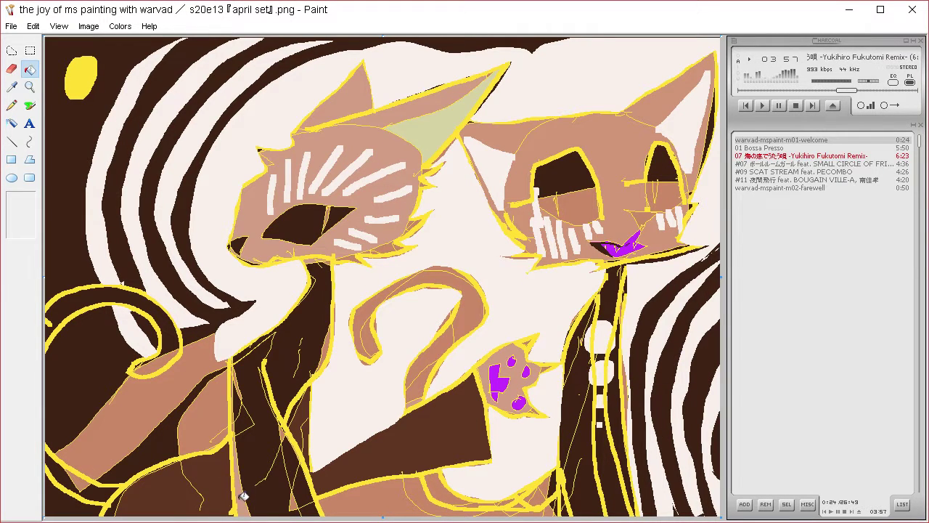
click(237, 493)
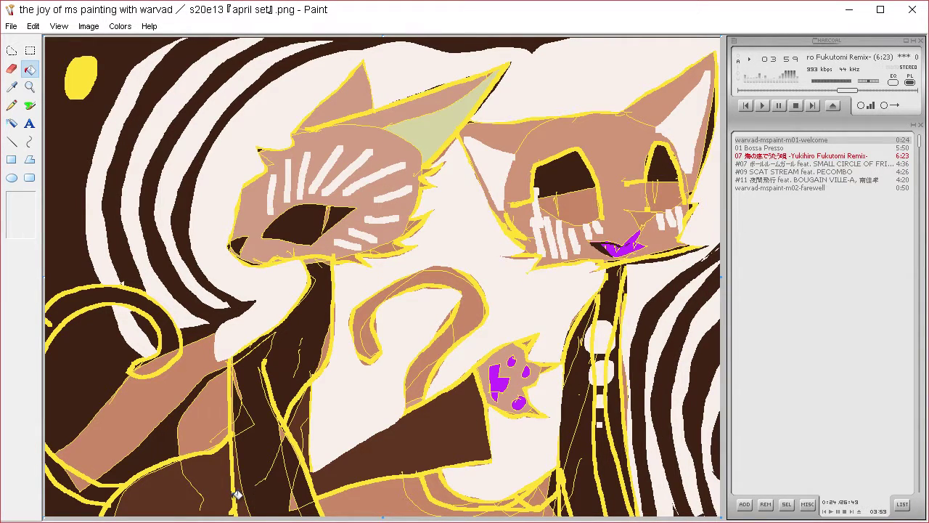
click(120, 25)
click(140, 42)
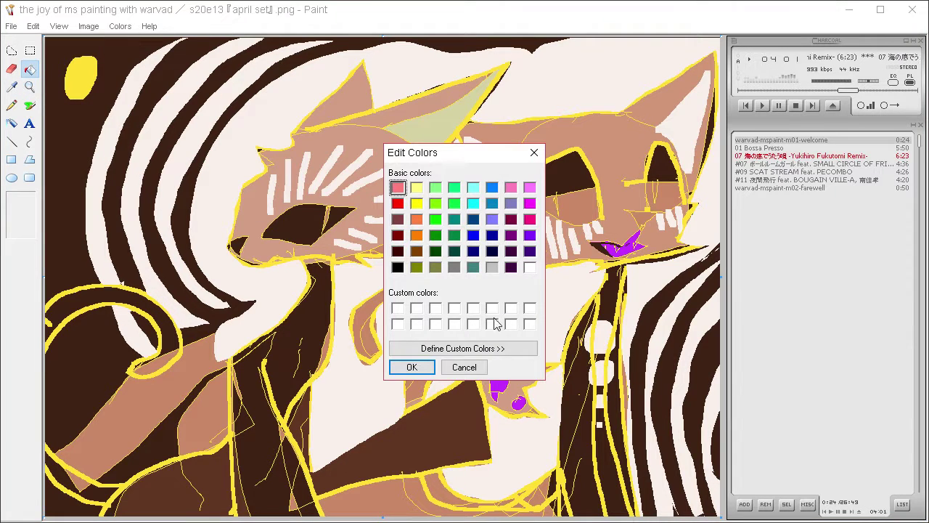
click(472, 349)
drag(701, 218, 699, 194)
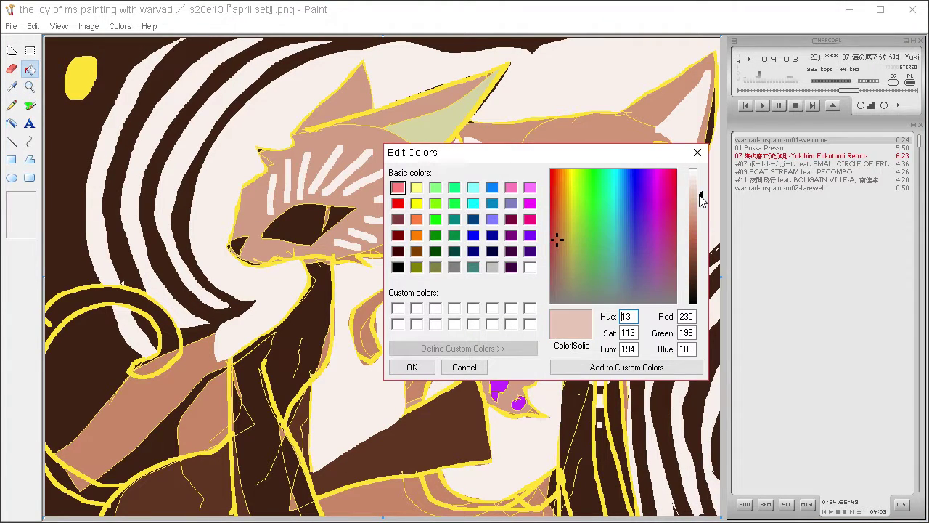
click(464, 367)
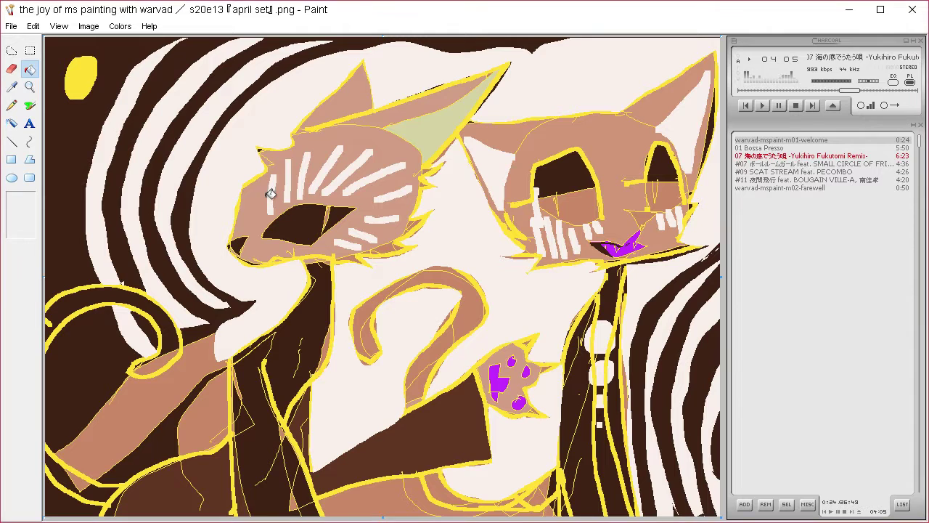
Mix a muted blue-grey and fill every section of the first cat's curled tail with it.
click(116, 26)
click(140, 42)
click(462, 349)
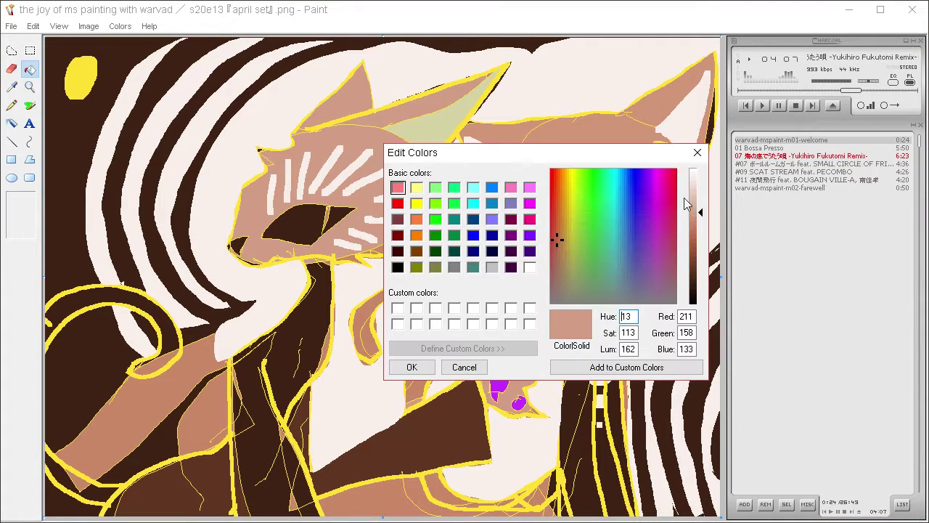
drag(627, 283, 612, 291)
click(412, 367)
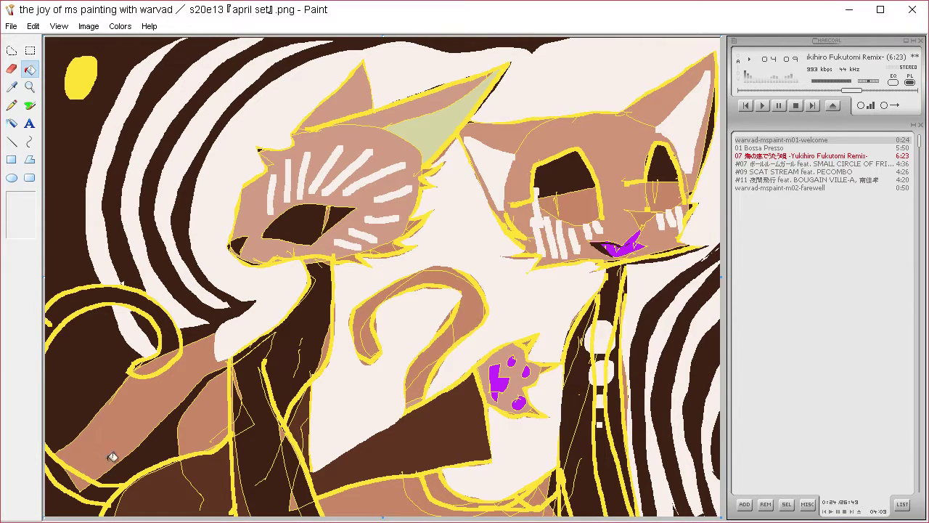
click(99, 493)
click(86, 480)
click(80, 309)
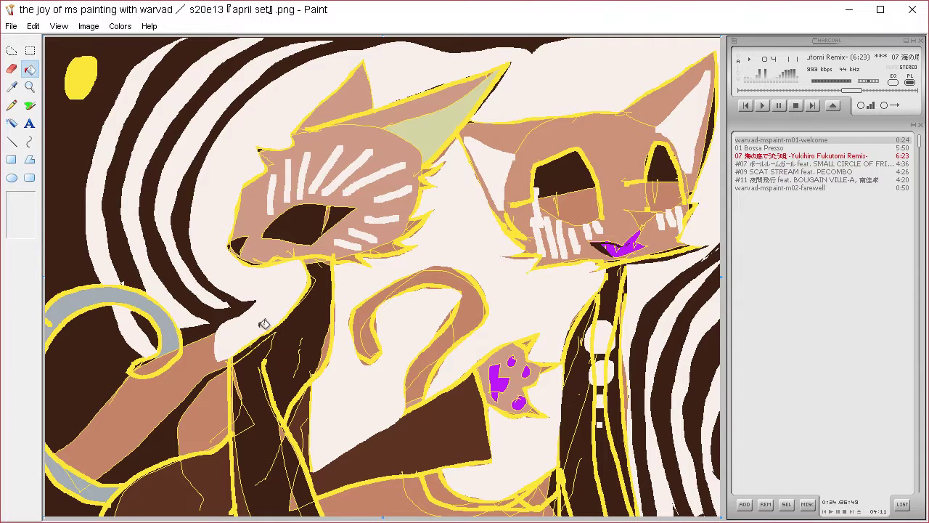
click(179, 361)
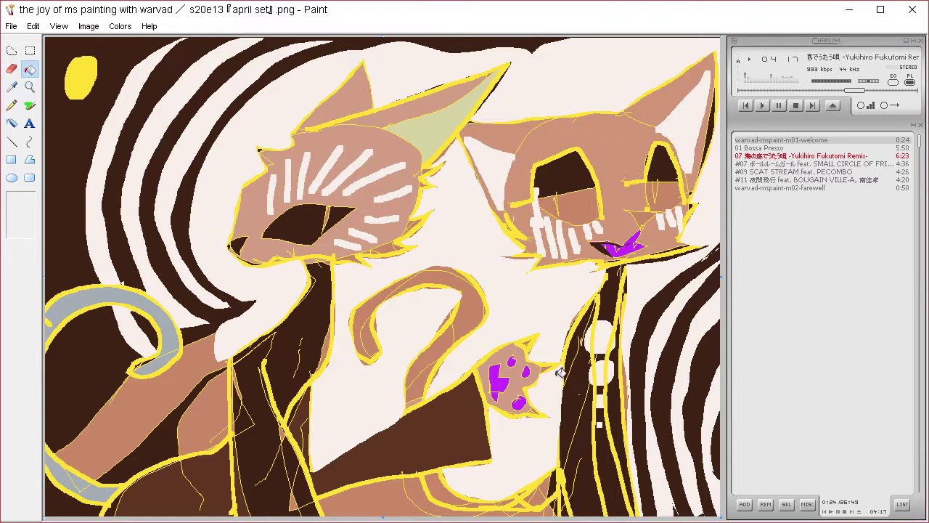
Recolour the deep brown part of the second cat's mouth with blue-grey and finally with the mouth's own purple.
click(602, 245)
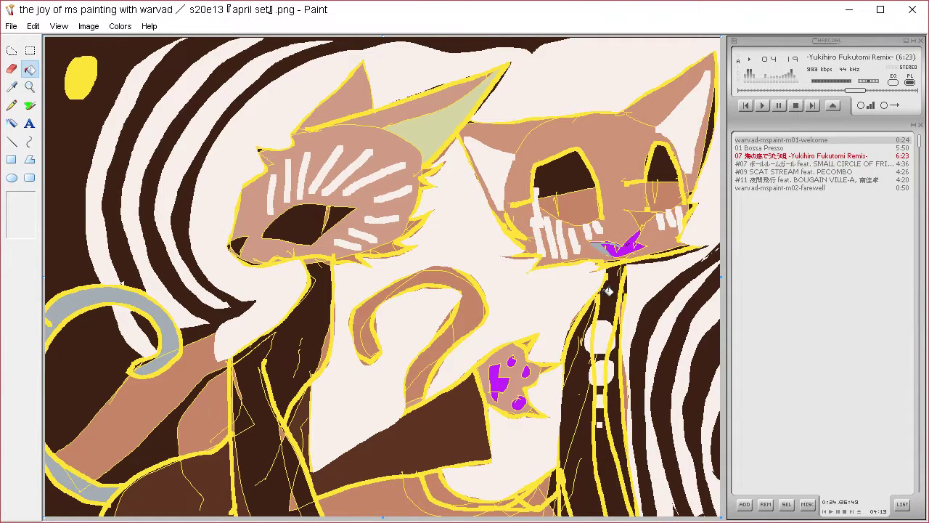
click(11, 87)
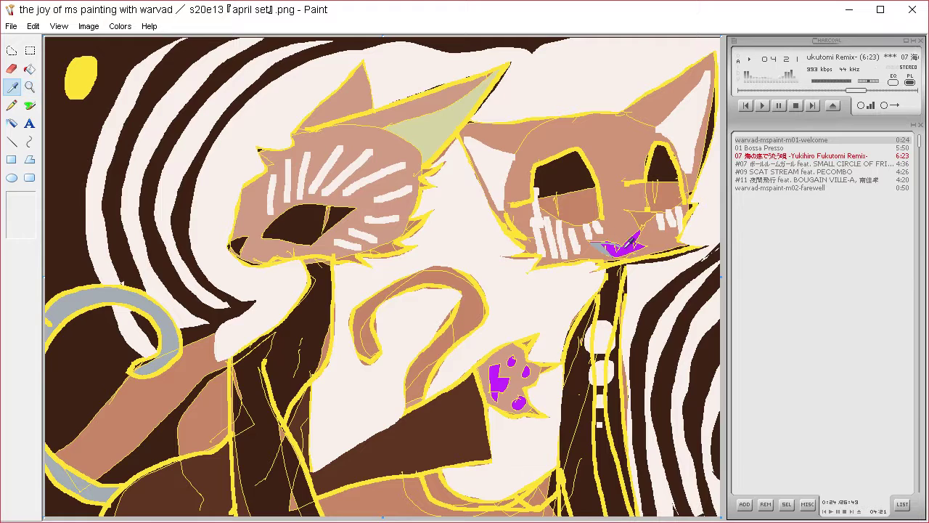
click(633, 240)
click(606, 247)
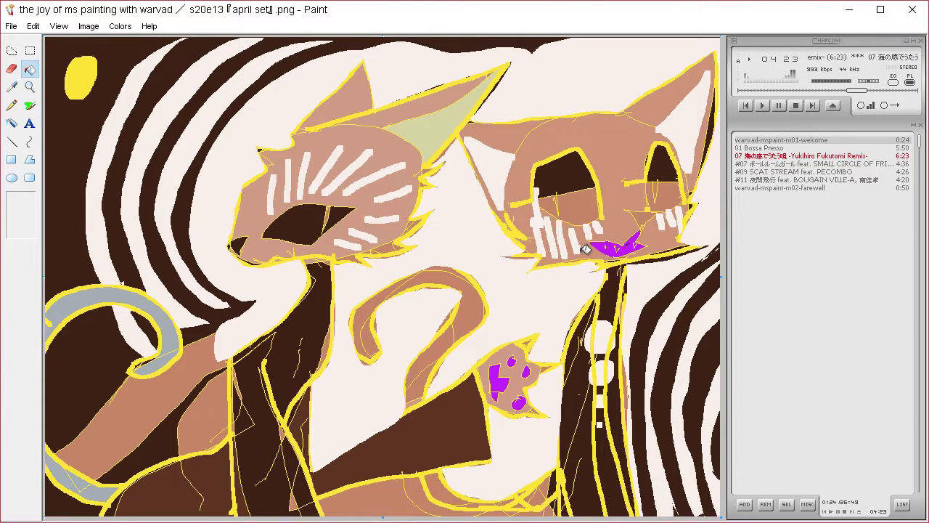
click(12, 105)
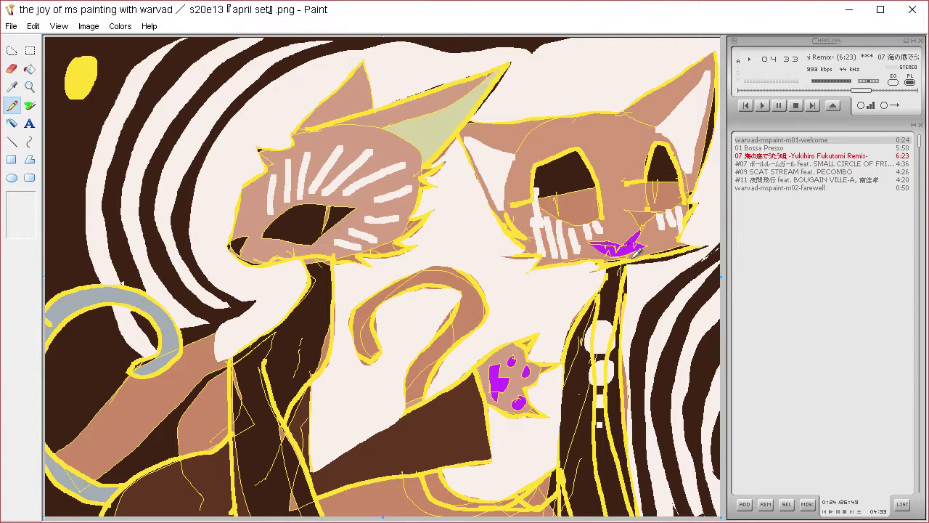
Mix a turquoise of red 90, green 216, blue 190 and fill the lower halves of the second cat's eyes with it.
click(120, 26)
click(142, 42)
click(521, 348)
click(601, 227)
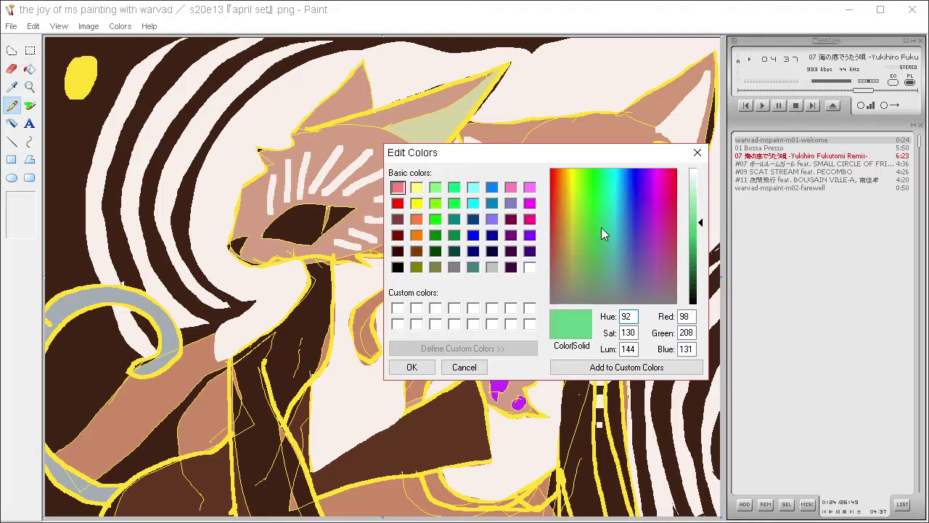
click(609, 220)
click(407, 366)
click(29, 69)
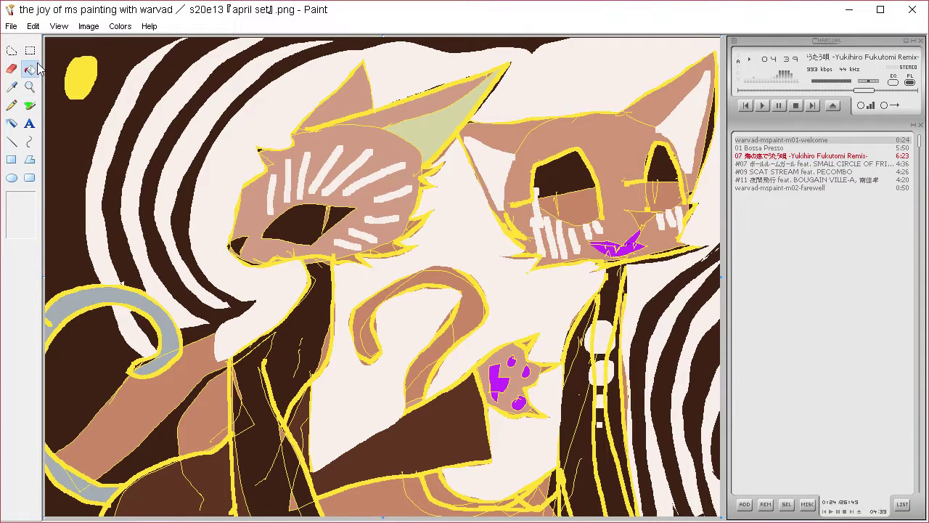
click(577, 209)
click(657, 198)
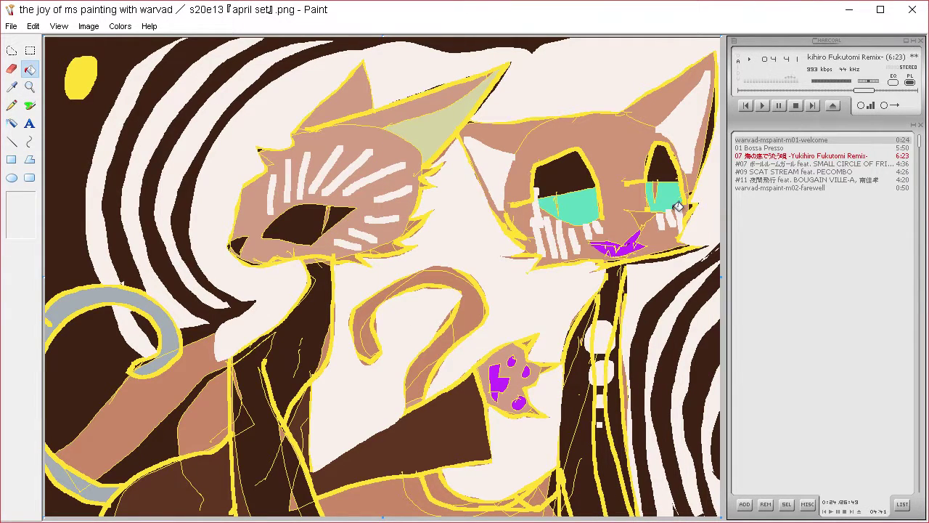
Darken the turquoise to a deep teal and refill the second cat's irises with it.
click(120, 27)
click(141, 42)
click(522, 347)
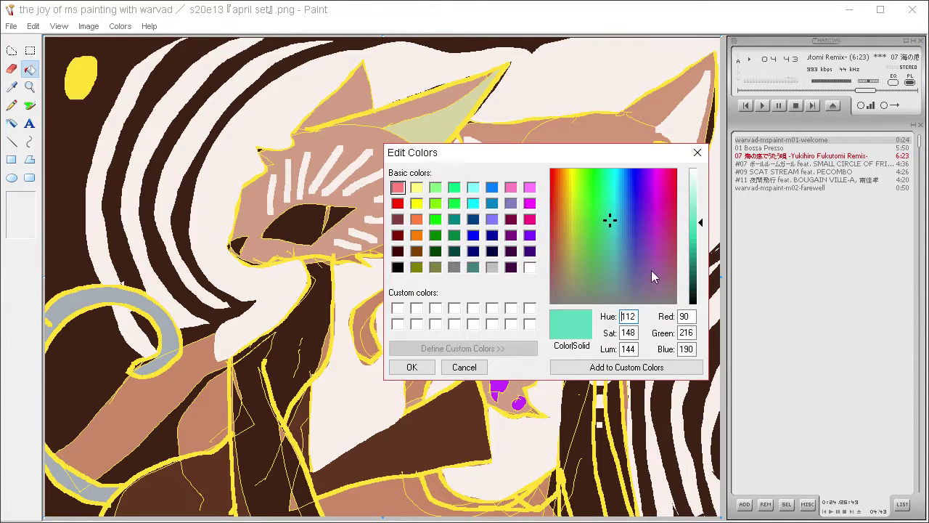
click(700, 255)
click(412, 367)
click(595, 209)
click(662, 199)
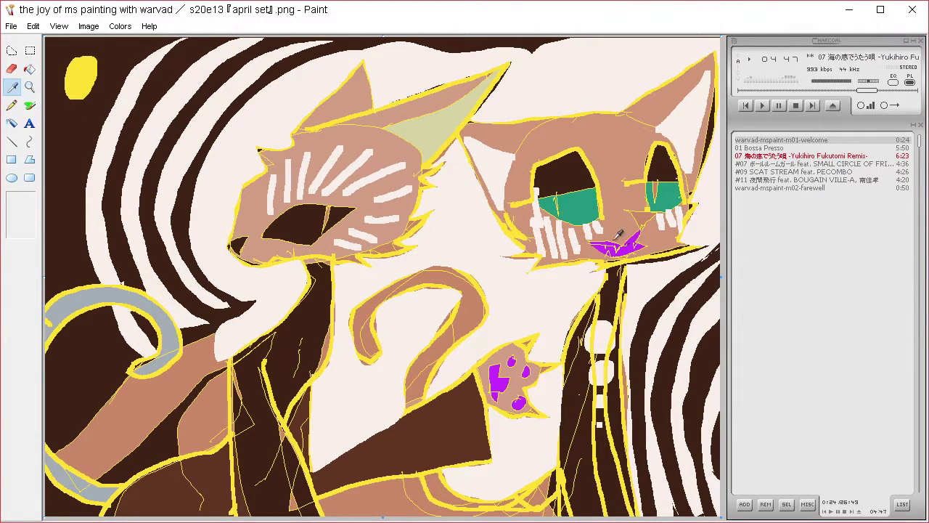
Erase the left part of the second cat's purple mouth with the skin tone and add a deep brown mouth edge and nose.
click(11, 69)
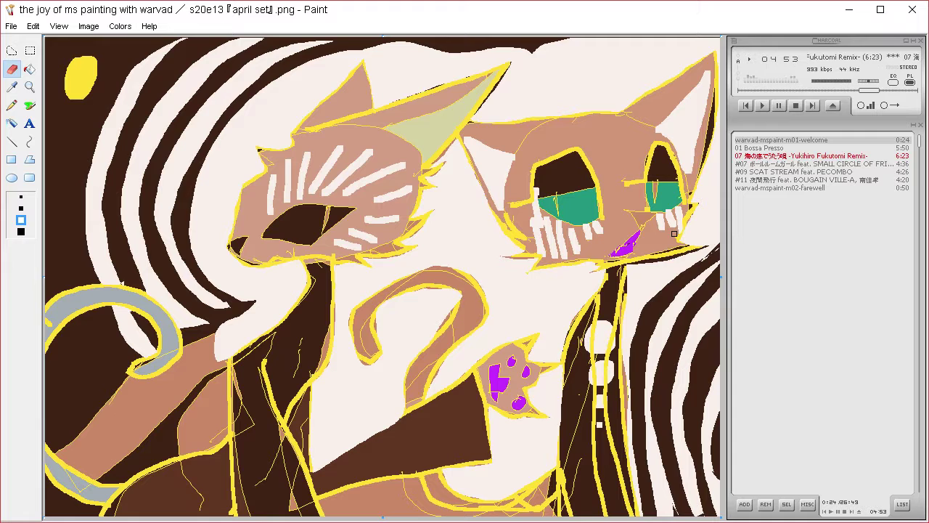
click(12, 87)
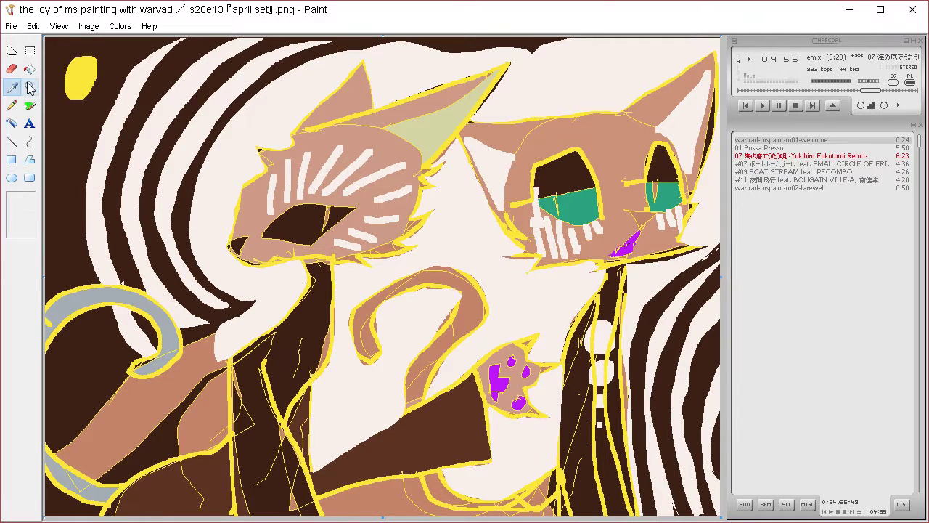
click(182, 94)
click(12, 105)
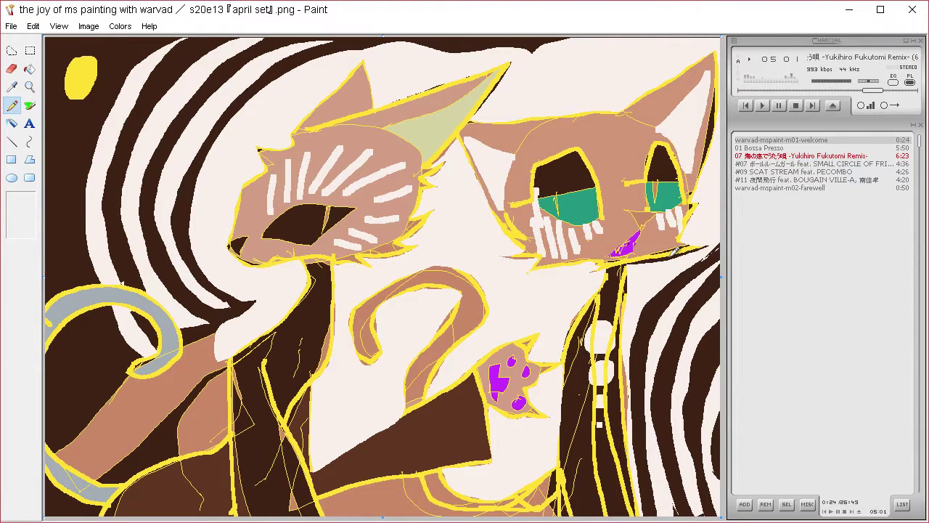
click(11, 50)
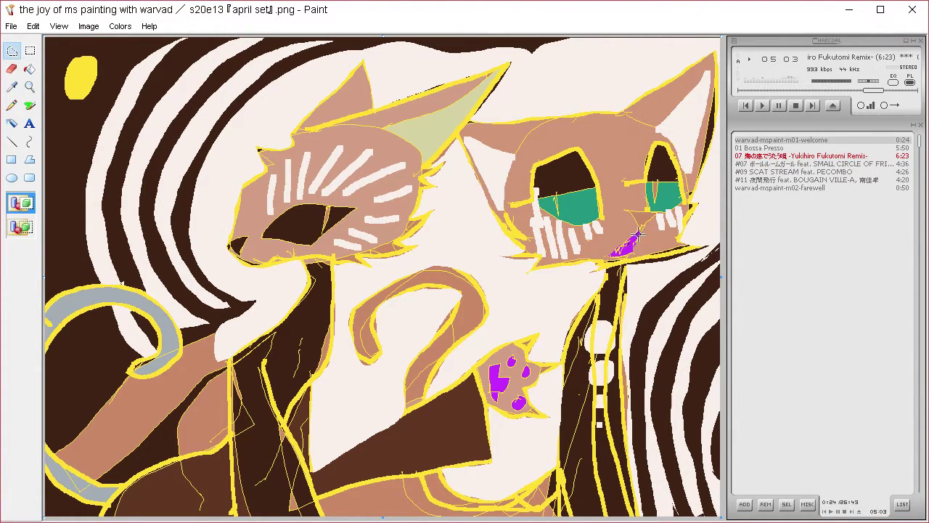
mouse_move(632, 233)
mouse_down()
mouse_move(602, 257)
mouse_move(652, 226)
mouse_move(636, 231)
mouse_move(635, 255)
mouse_move(648, 222)
mouse_move(632, 213)
mouse_move(658, 212)
mouse_move(634, 213)
mouse_up()
key(Delete)
key(Delete)
key(ctrl+z)
key(Delete)
key(Delete)
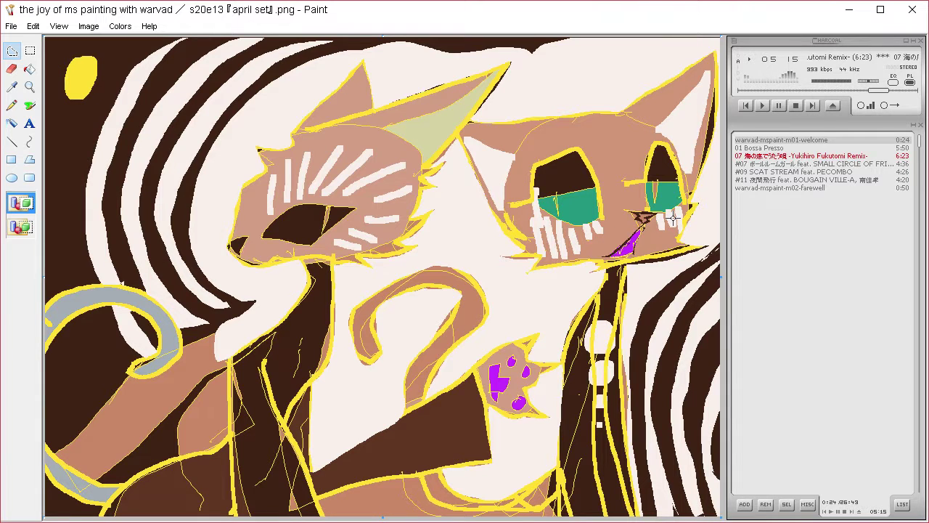
Add a curved deep brown mouth line to the first cat's muzzle and spiky deep brown eyelashes at its eye's outer corner.
mouse_move(254, 248)
mouse_down()
mouse_move(265, 259)
mouse_move(297, 250)
mouse_move(271, 256)
mouse_up()
key(Delete)
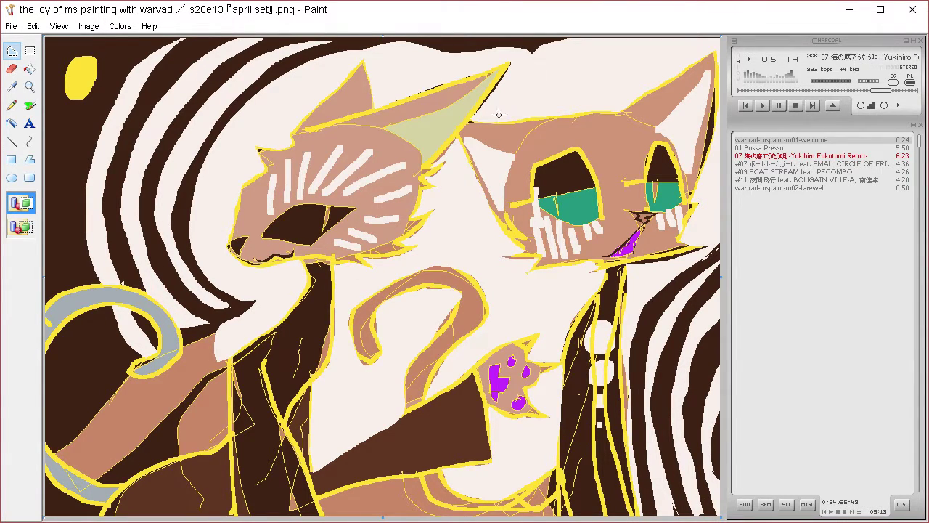
mouse_move(335, 197)
mouse_down()
mouse_move(365, 177)
mouse_move(352, 193)
mouse_move(380, 194)
mouse_move(354, 203)
mouse_up()
key(Delete)
key(Delete)
mouse_move(359, 210)
mouse_down()
mouse_move(381, 212)
mouse_move(361, 212)
mouse_move(352, 221)
mouse_move(357, 233)
mouse_move(348, 224)
mouse_up()
key(Delete)
key(Delete)
key(Delete)
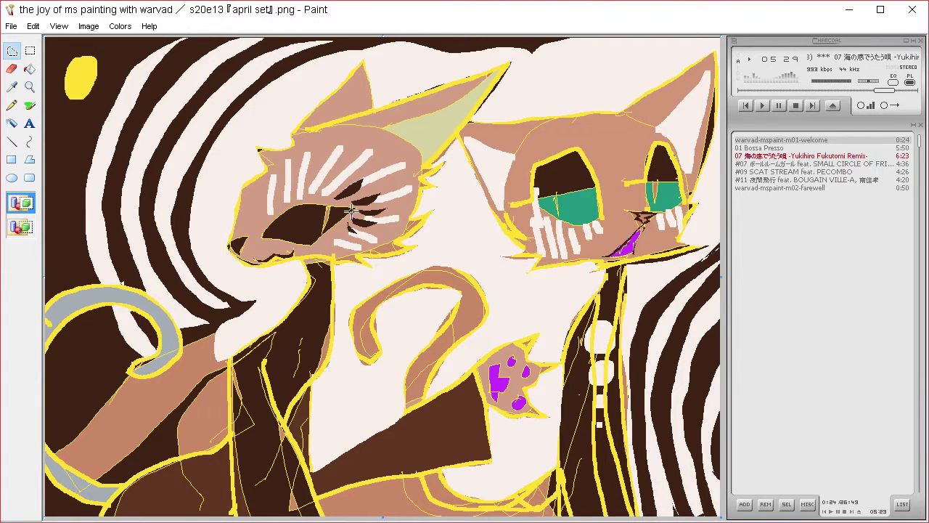
Fill the yellow blob in the dark background with the surrounding deep brown.
click(13, 88)
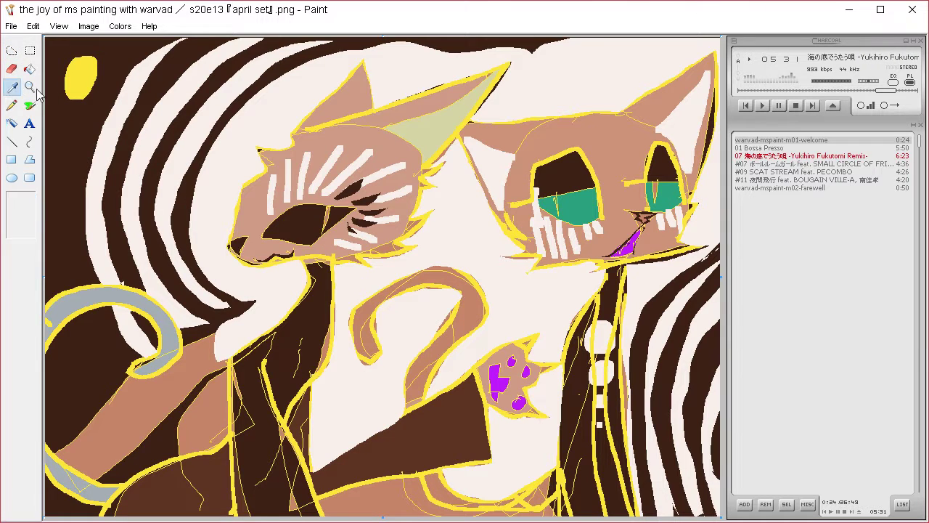
click(57, 103)
click(30, 71)
click(81, 89)
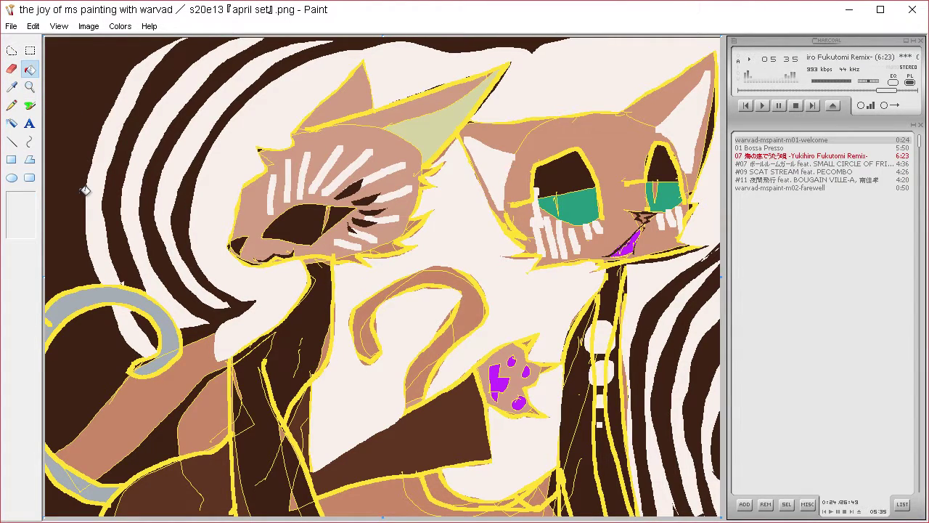
Sample the outline yellow and draw a borderless filled circle in the upper-left background, above the grey-blue tail.
click(11, 86)
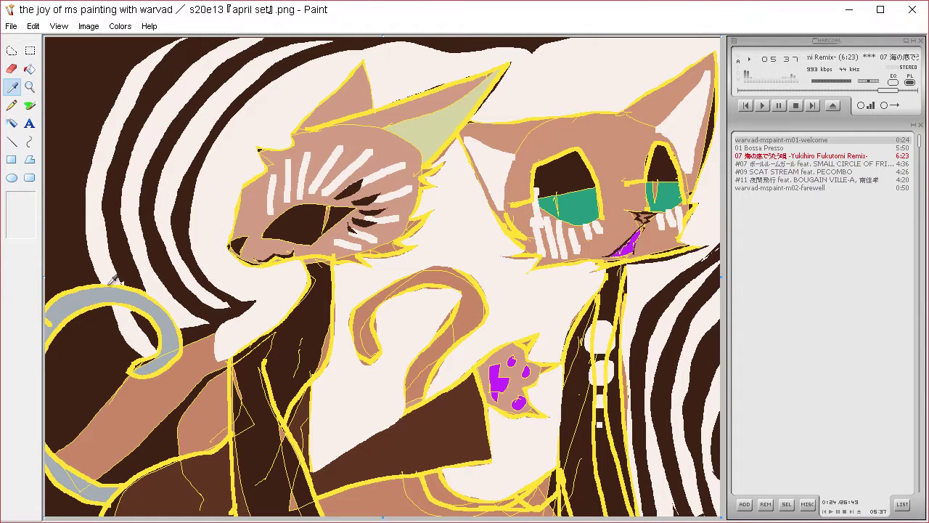
click(91, 286)
click(20, 181)
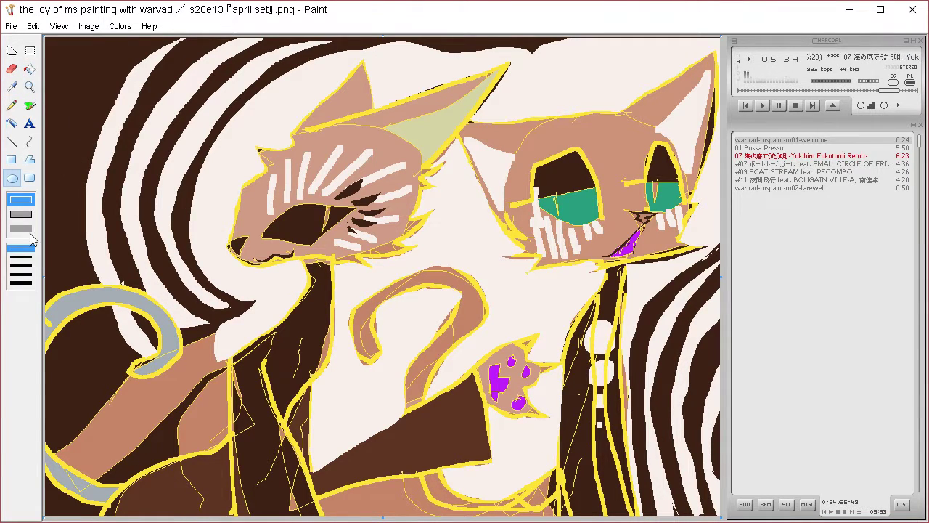
click(21, 229)
drag(50, 38, 239, 224)
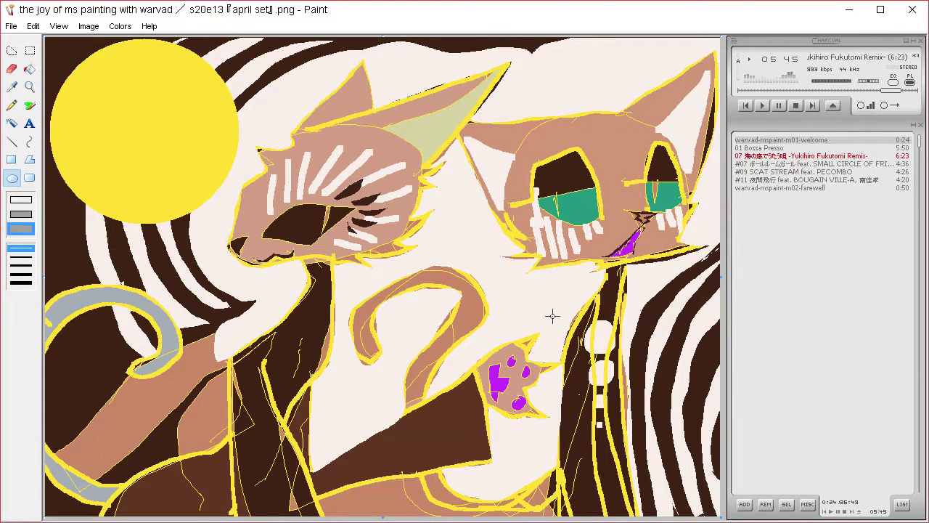
Sample the background's deep brown and draw a smaller filled ellipse inside the yellow circle to form a ring.
click(12, 87)
click(61, 61)
mouse_move(74, 52)
mouse_down()
mouse_move(227, 211)
mouse_move(217, 215)
mouse_up()
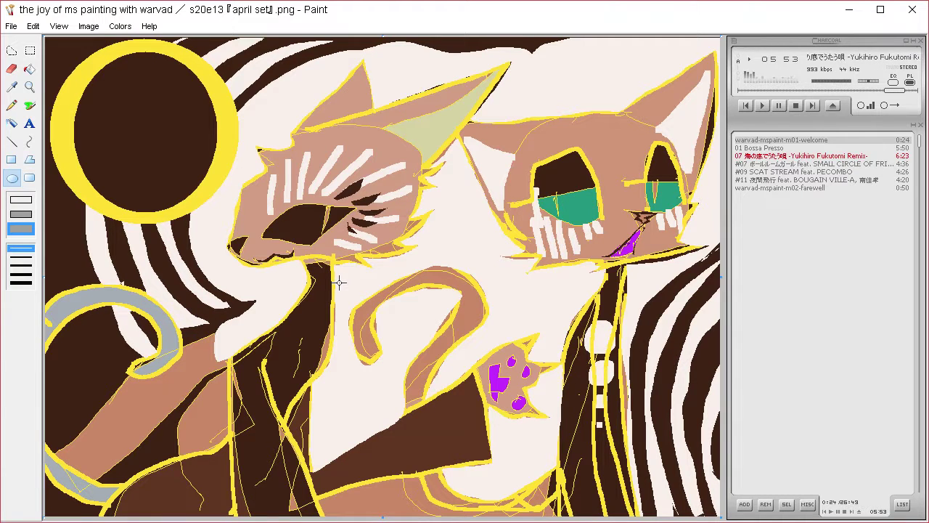
Sample the deep brown of the first cat's clothing and brush fanning lengthwise stripes along the brown sleeve.
click(18, 88)
click(303, 304)
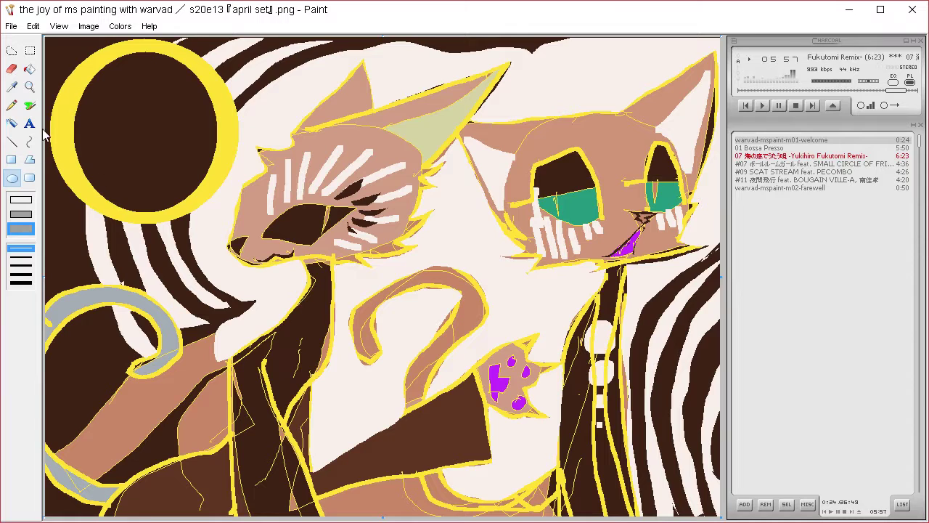
click(29, 105)
drag(311, 476, 471, 391)
drag(320, 481, 476, 405)
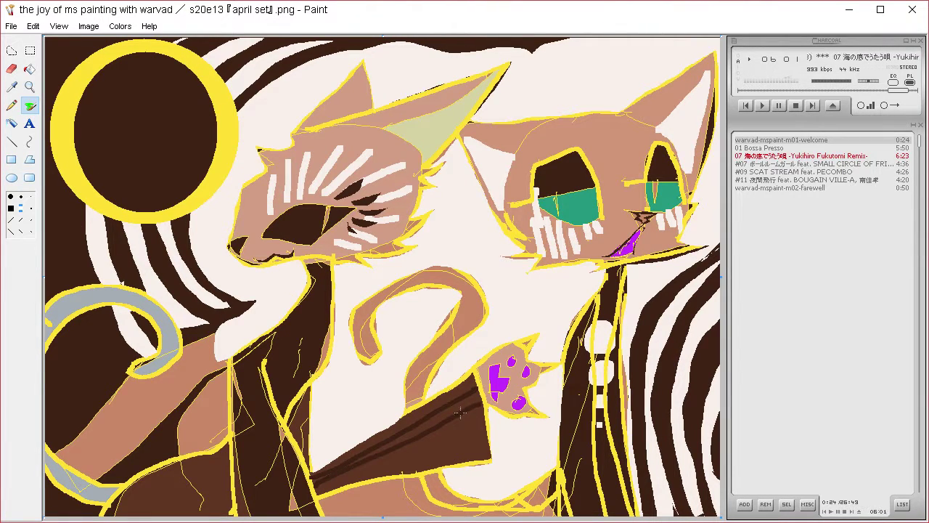
drag(313, 496, 487, 423)
drag(389, 470, 482, 436)
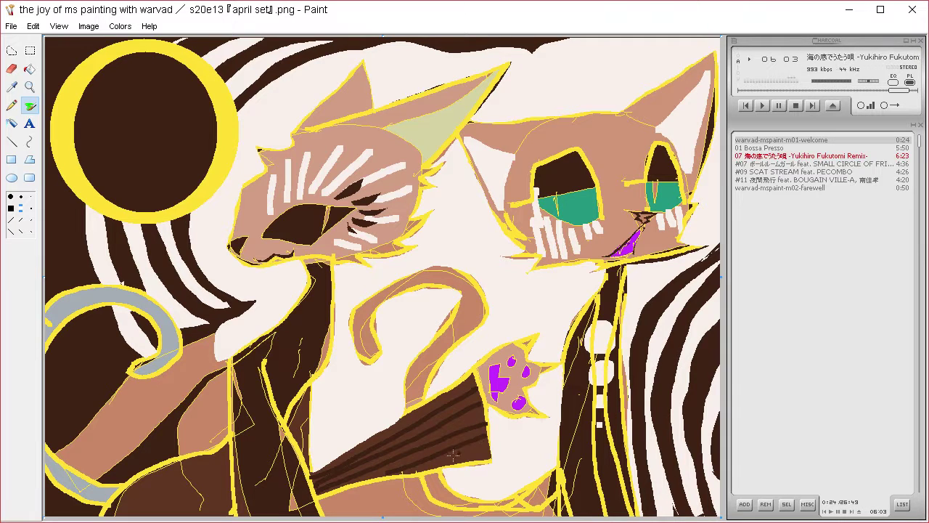
drag(438, 469, 475, 445)
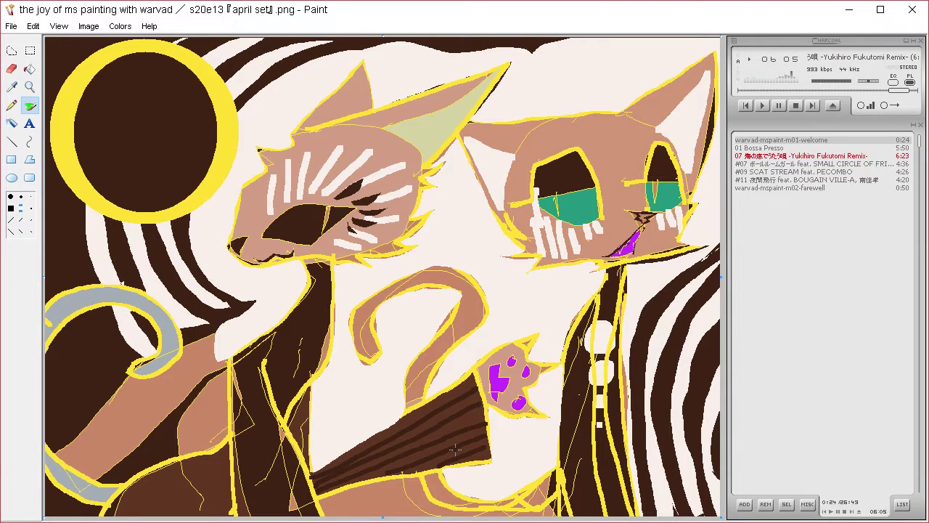
Brush deep brown strokes across the sleeve's stripes to turn them into a lattice.
drag(360, 486, 334, 454)
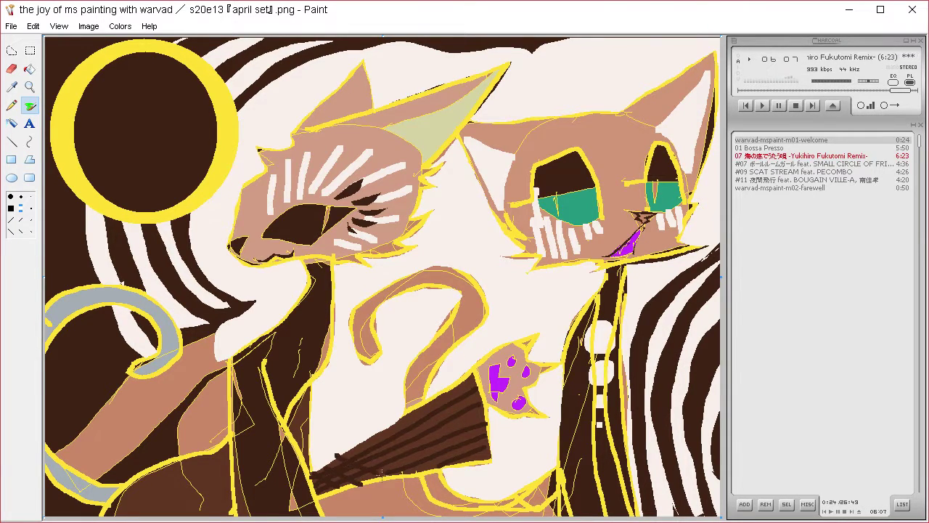
drag(386, 429, 453, 466)
drag(407, 412, 485, 458)
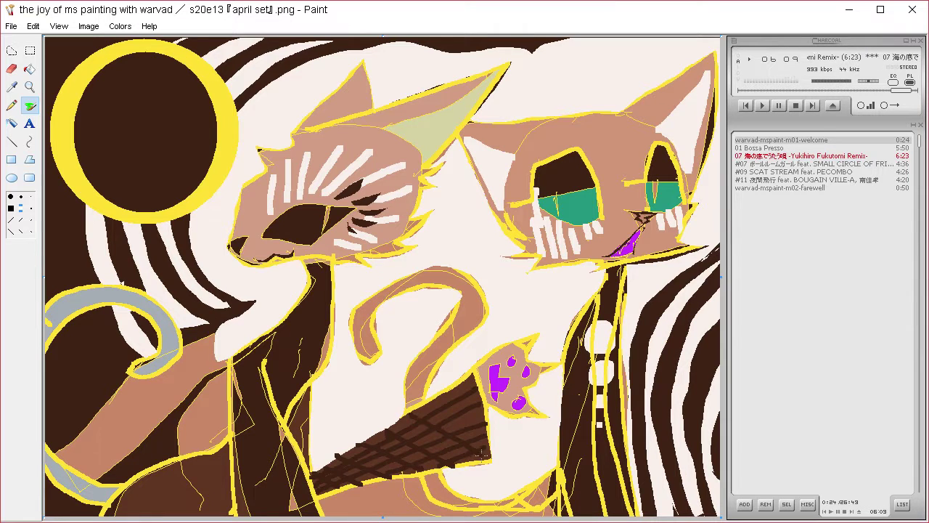
drag(433, 400, 486, 429)
drag(455, 390, 482, 403)
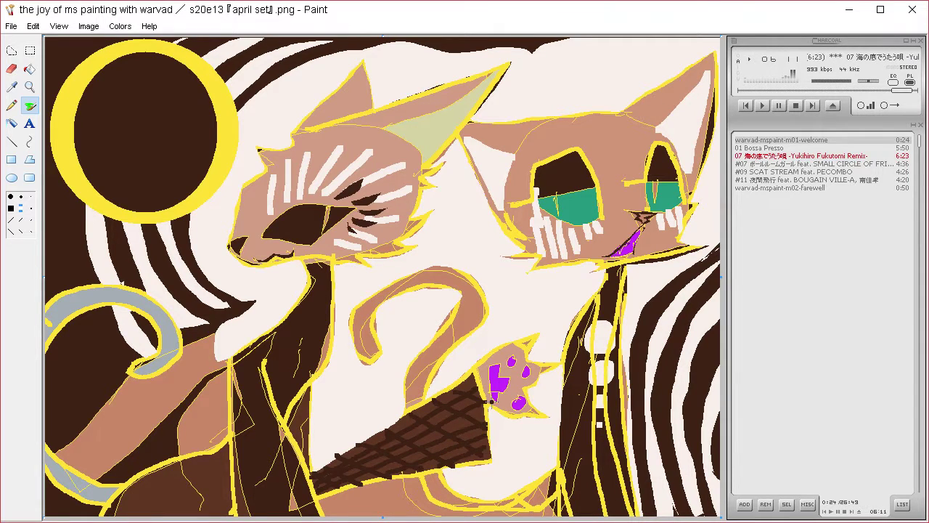
Fill some of the sleeve's lattice cells with deep brown to make a checkered pattern.
click(29, 69)
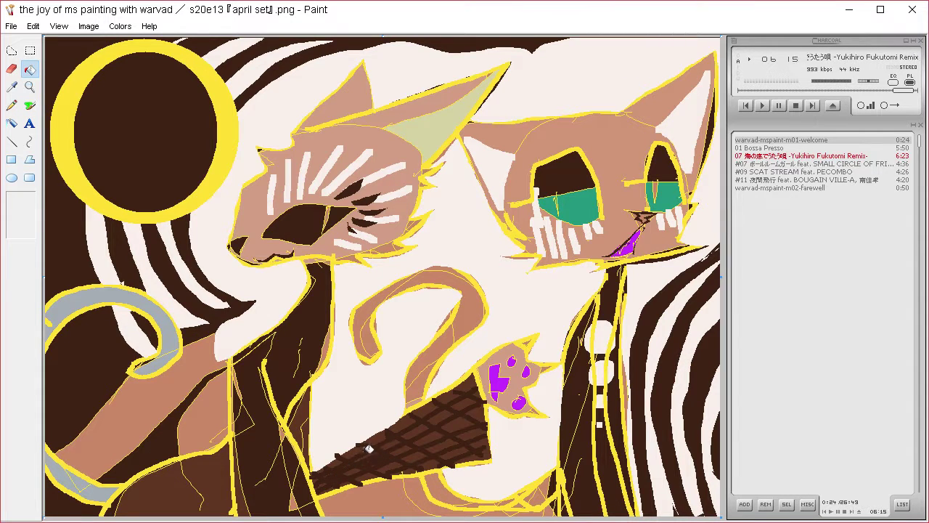
click(409, 433)
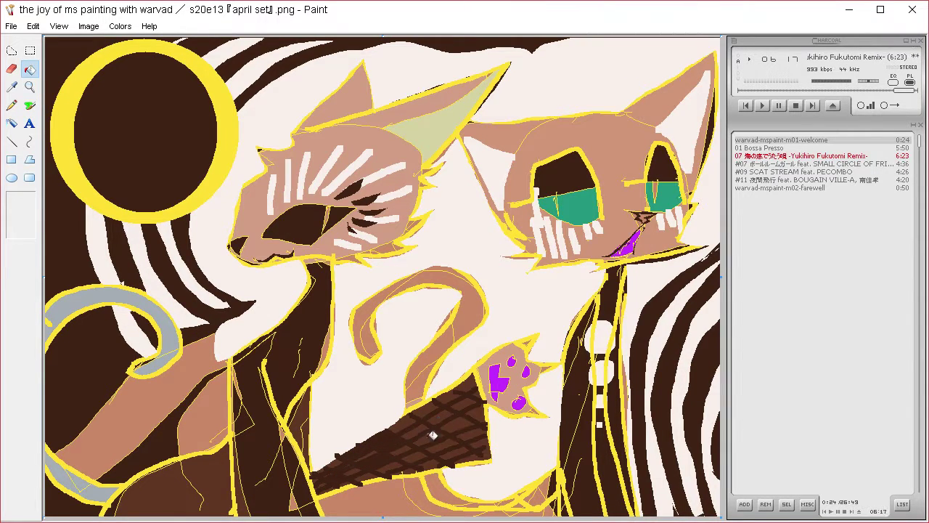
click(429, 438)
click(408, 421)
click(442, 413)
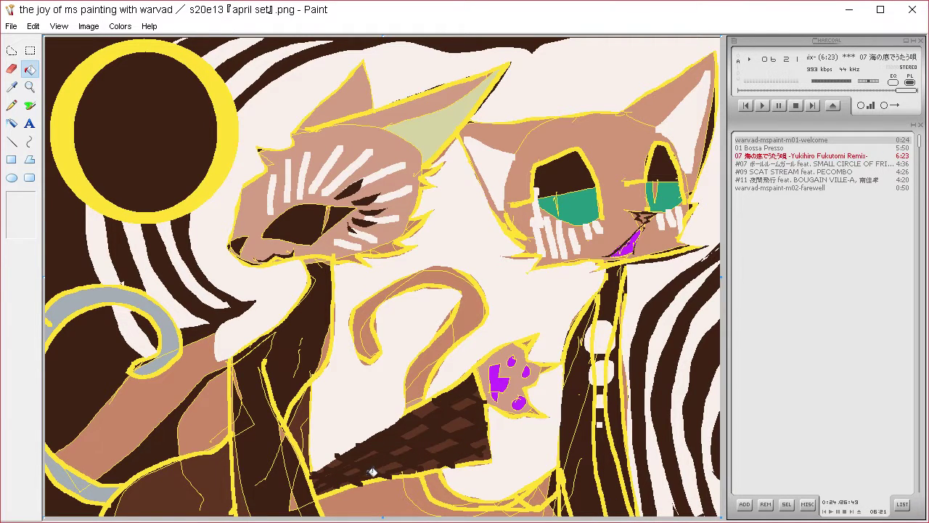
Sample a brown and mix a very dark brown with red 41, green 22 and blue 14.
click(12, 86)
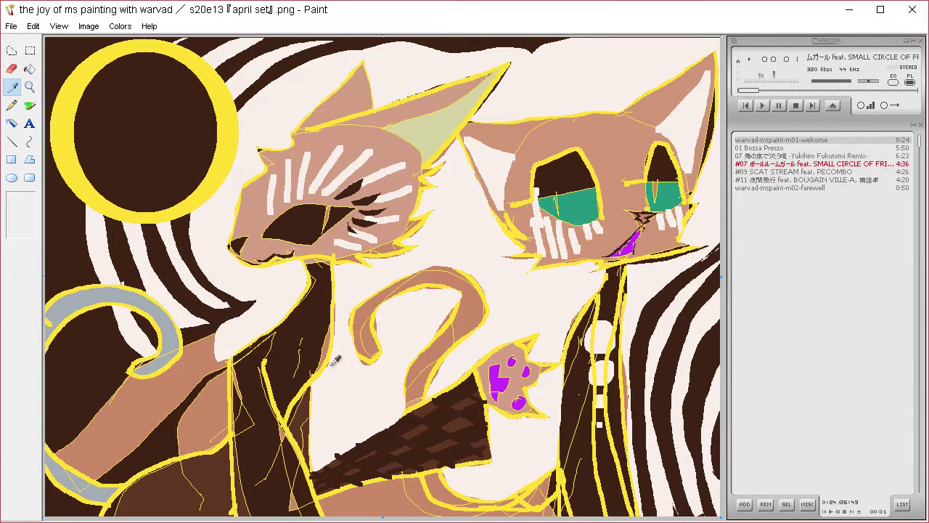
click(338, 311)
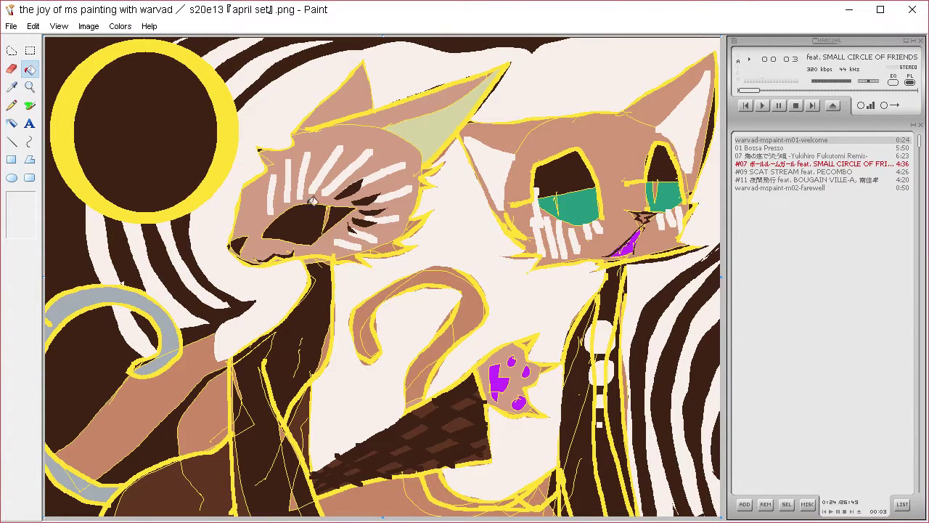
click(120, 26)
click(138, 42)
click(462, 349)
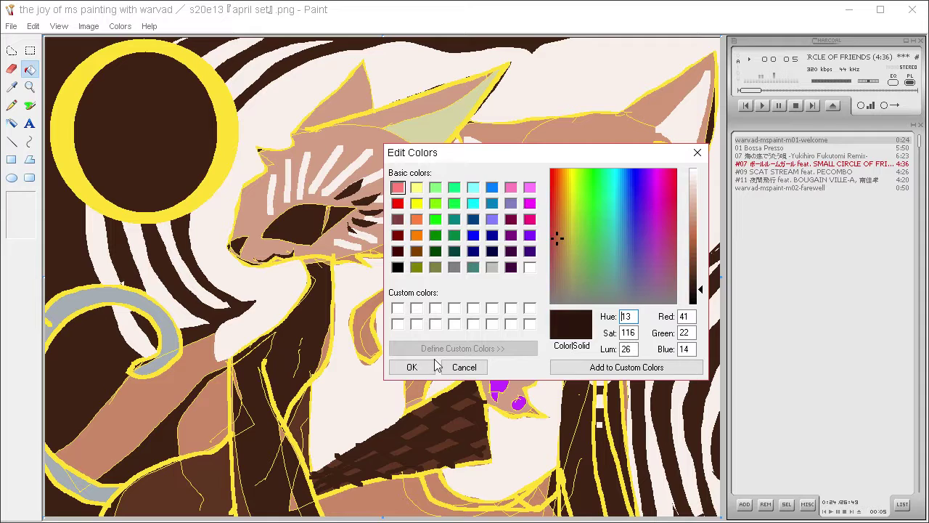
click(432, 367)
Draw thin, very dark diagonal lines descending to the right across the first cat's neck, shoulder and torso.
click(13, 141)
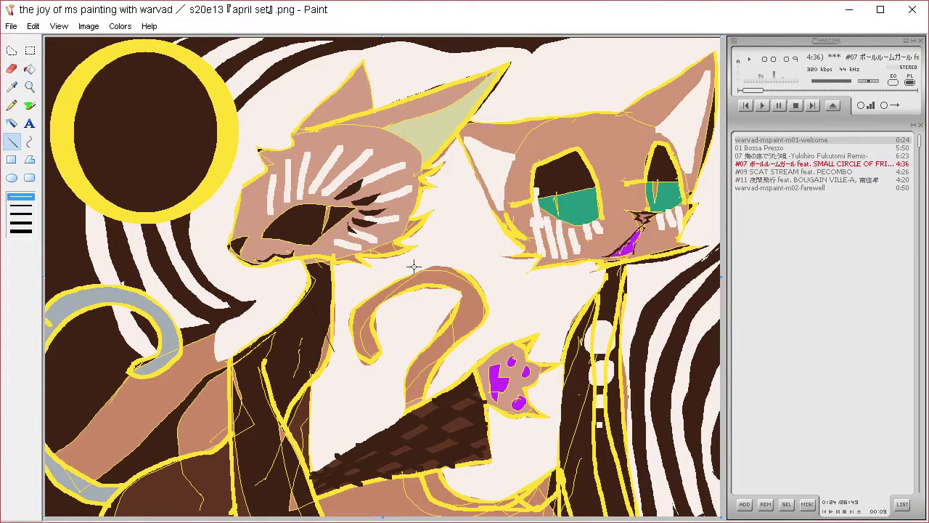
click(13, 87)
click(317, 321)
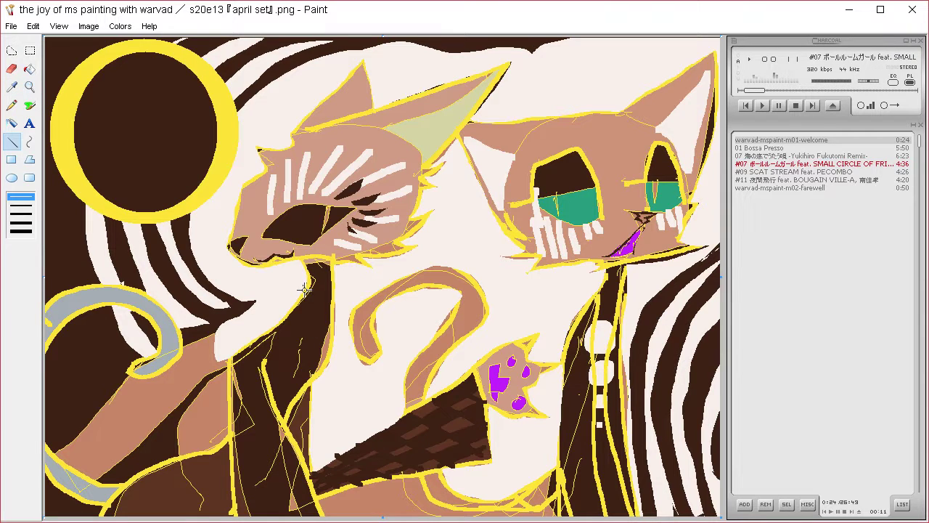
mouse_move(303, 284)
mouse_down()
mouse_move(330, 365)
mouse_move(327, 404)
mouse_up()
drag(256, 296, 304, 411)
drag(234, 308, 325, 477)
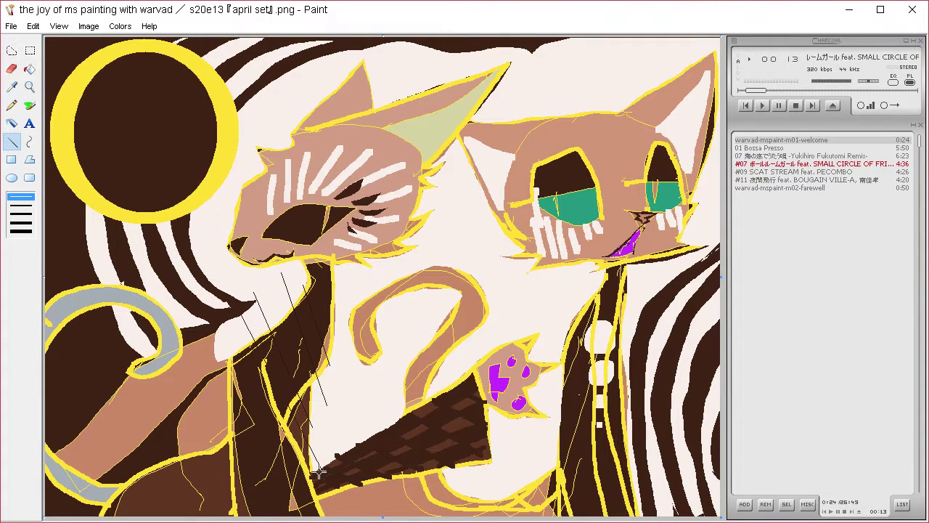
drag(190, 340, 347, 518)
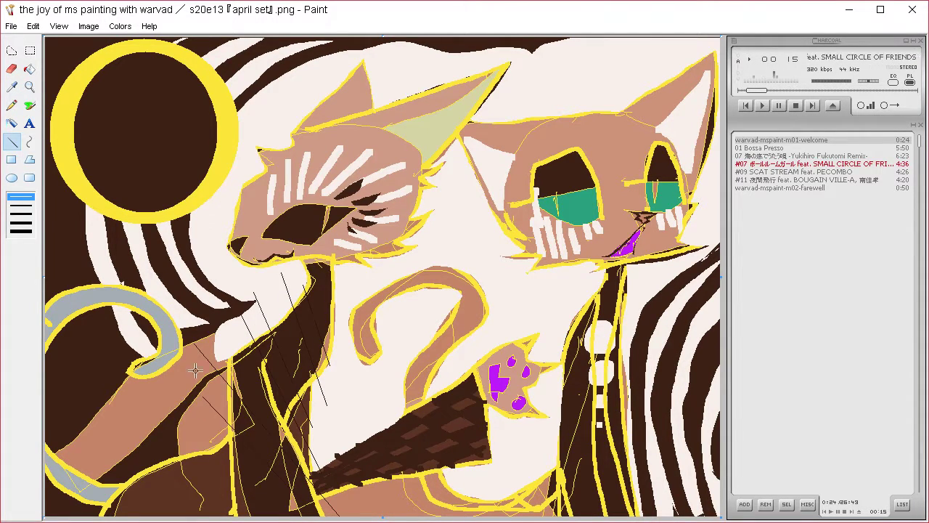
Draw thin, very dark lines rising to the right across the first cat's torso to complete a diagonal grid.
mouse_move(217, 336)
mouse_down()
mouse_move(373, 252)
mouse_move(386, 277)
mouse_up()
mouse_move(168, 398)
mouse_down()
mouse_move(399, 269)
mouse_move(396, 304)
mouse_up()
drag(180, 450, 396, 345)
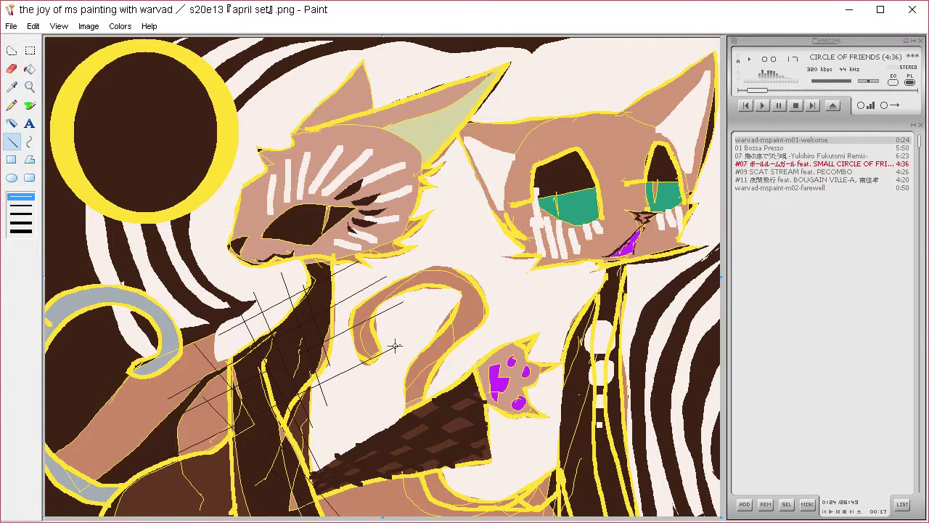
drag(180, 494, 414, 376)
drag(193, 514, 438, 409)
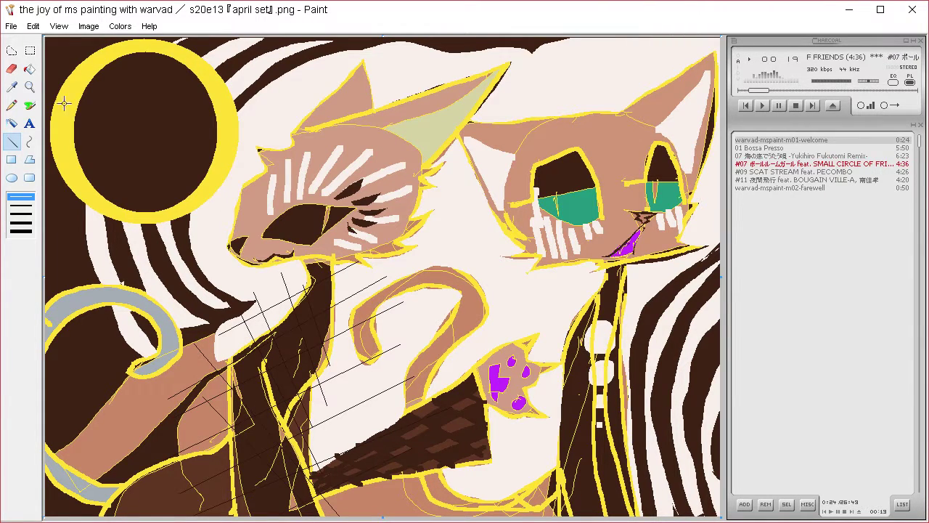
Fill alternating grid cells of the first cat's clothing with very dark brown, from the neck to the lower torso.
click(29, 68)
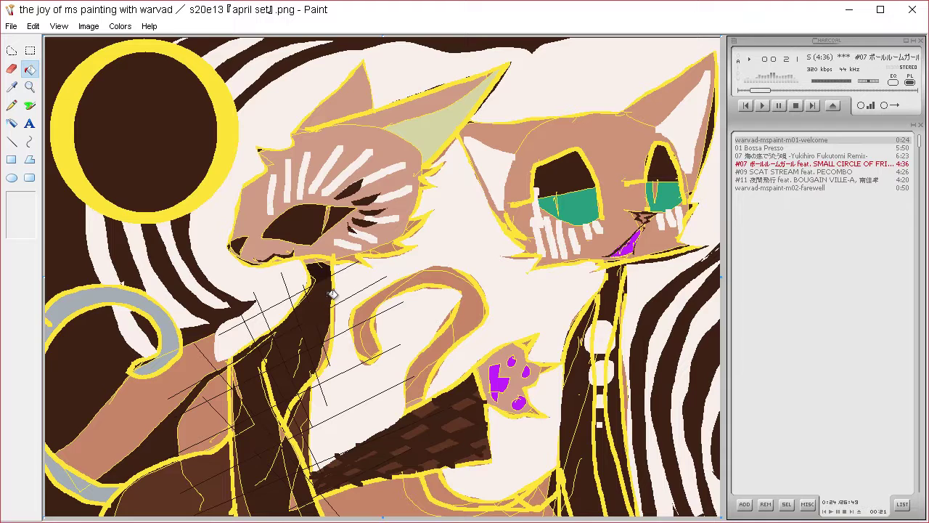
click(329, 320)
click(313, 313)
click(291, 345)
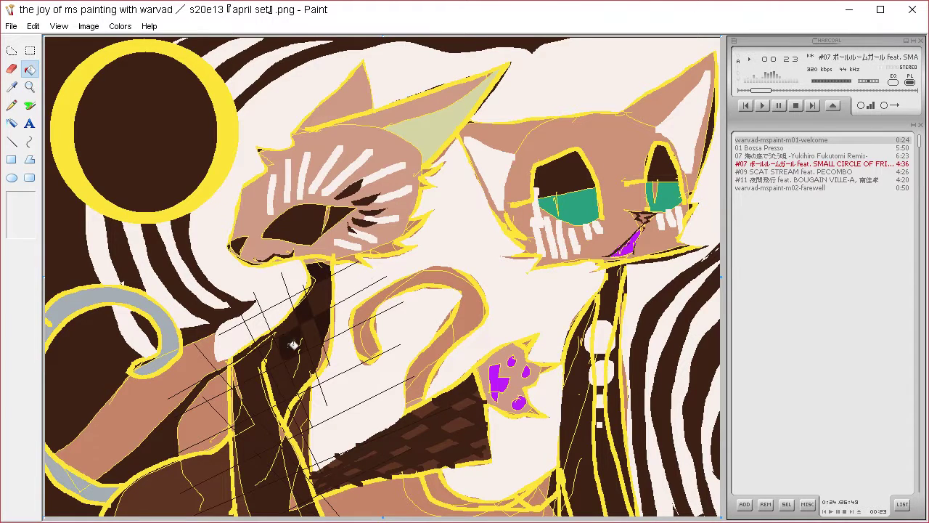
click(322, 352)
click(285, 374)
click(259, 365)
click(263, 427)
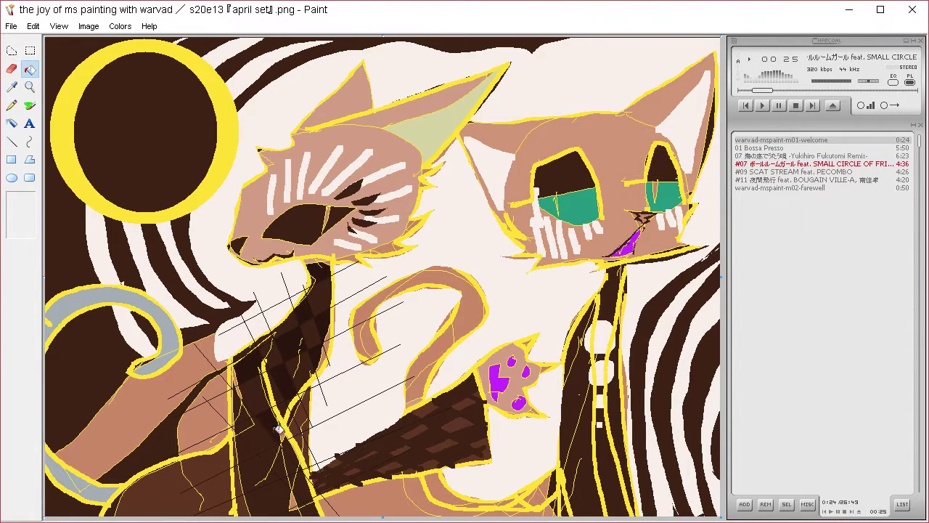
click(263, 436)
click(261, 448)
click(279, 458)
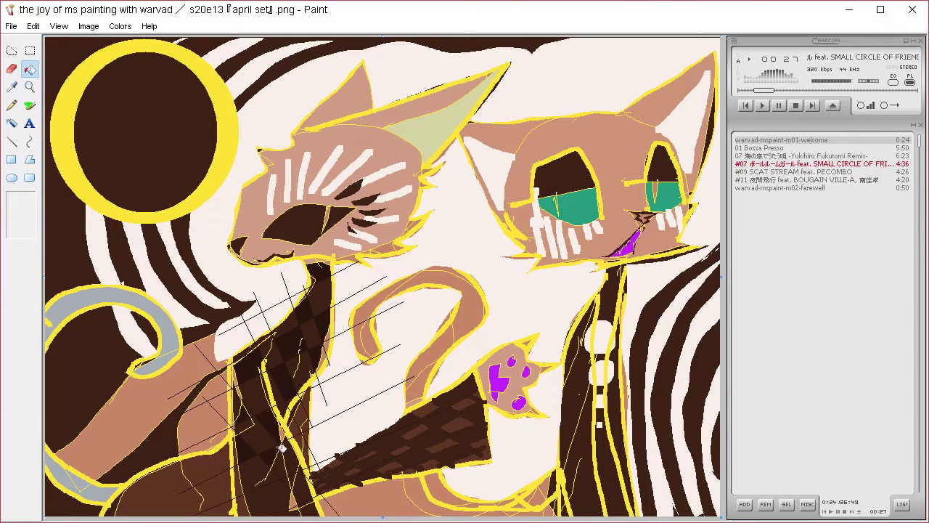
click(292, 466)
click(296, 461)
click(306, 415)
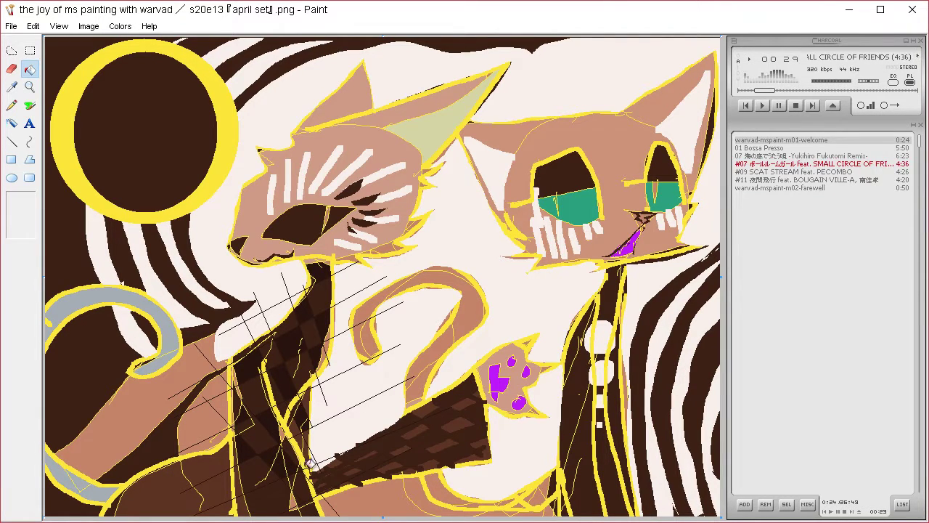
click(281, 484)
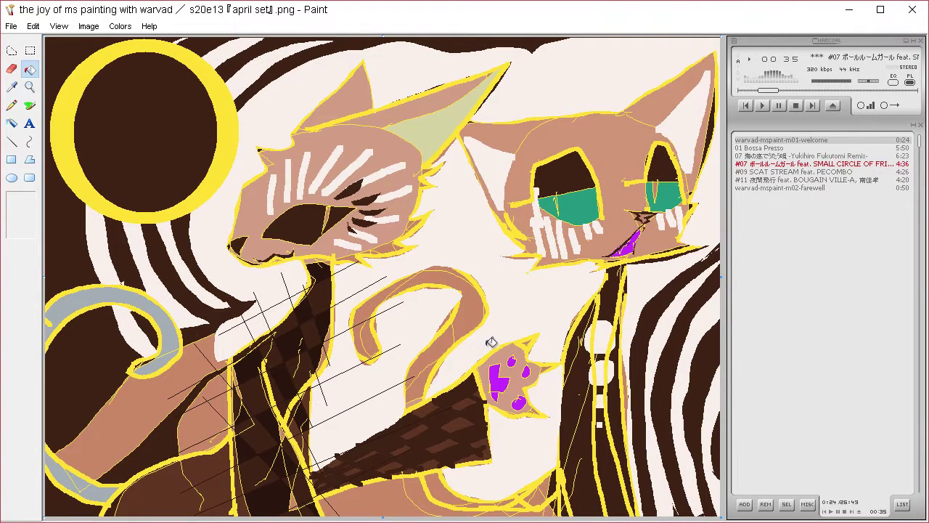
key(ctrl+z)
key(ctrl+z)
key(ctrl+z)
key(ctrl+a)
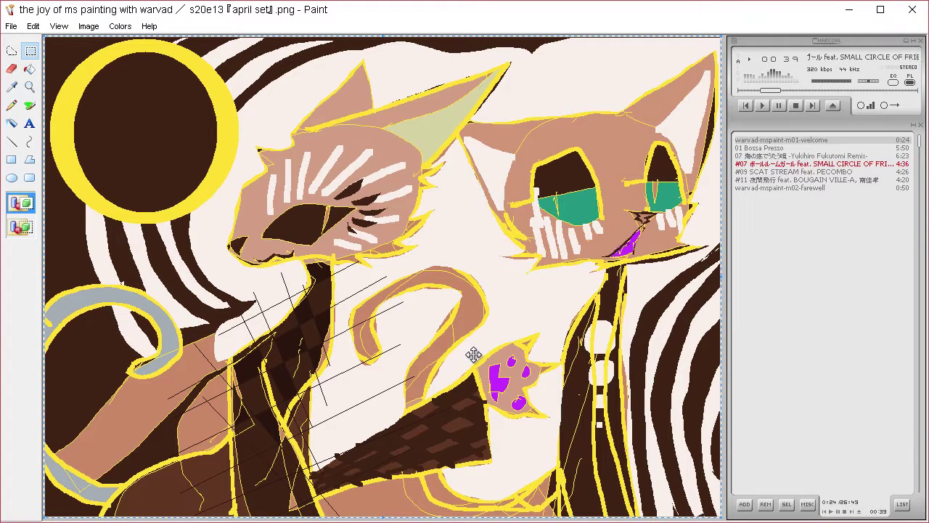
key(ctrl+y)
key(ctrl+y)
key(ctrl+y)
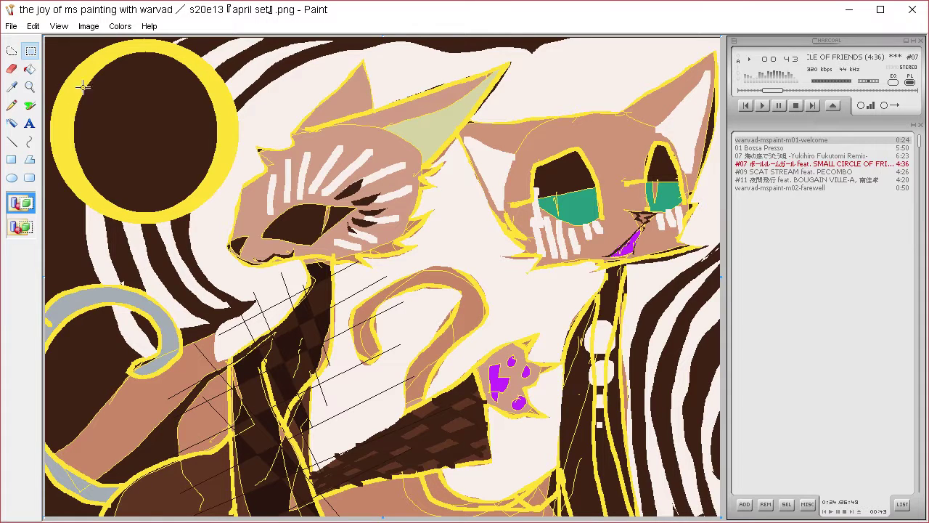
Fill the first cat's face, both ears and raised paw with the tail's blue-grey.
click(29, 68)
click(356, 149)
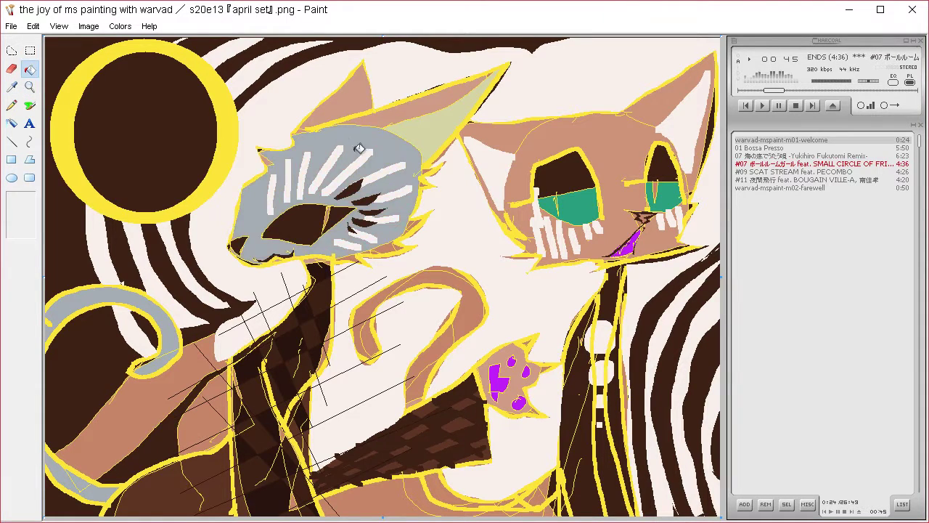
click(352, 96)
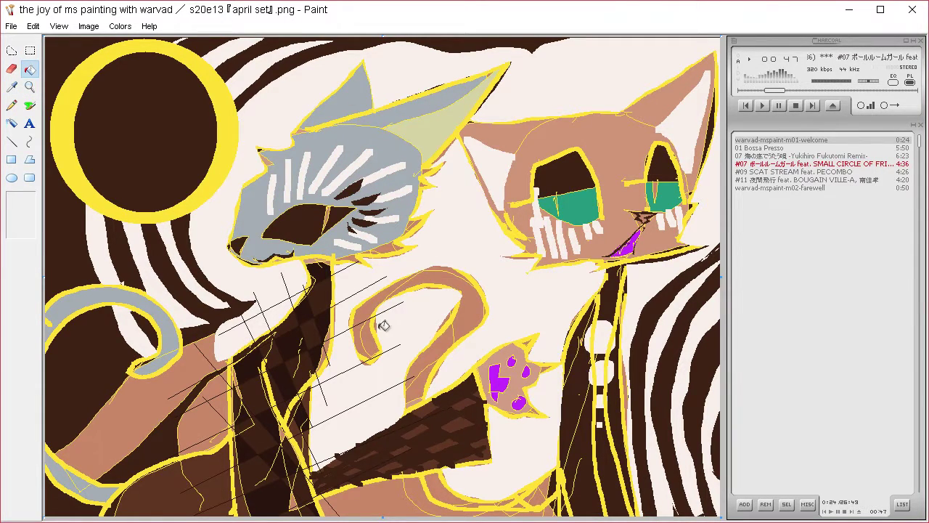
click(511, 377)
Try filling the first cat's face and both ears with light grey (RGB 221, 221, 221), and undo the fills.
click(119, 26)
click(134, 43)
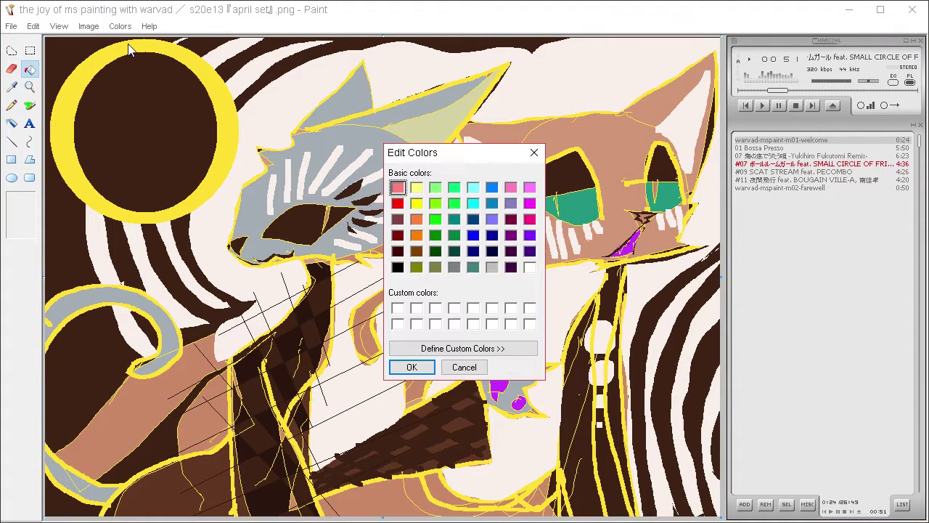
click(520, 349)
drag(701, 209, 701, 190)
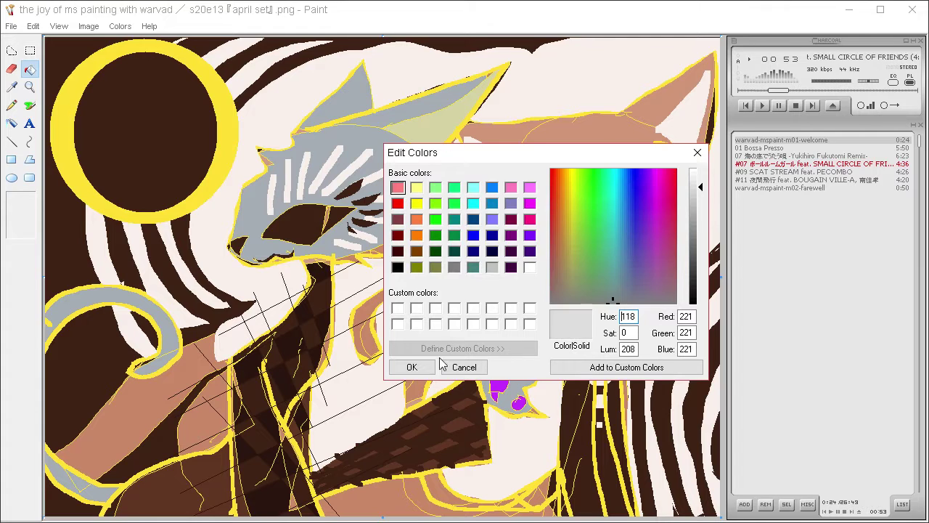
click(411, 367)
click(368, 142)
click(404, 111)
click(356, 98)
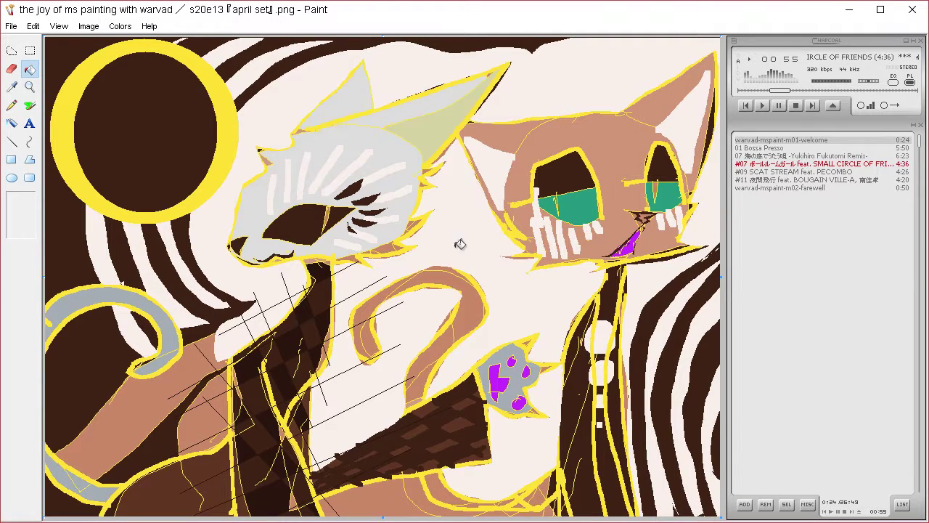
key(ctrl+z)
key(ctrl+z)
key(ctrl+z)
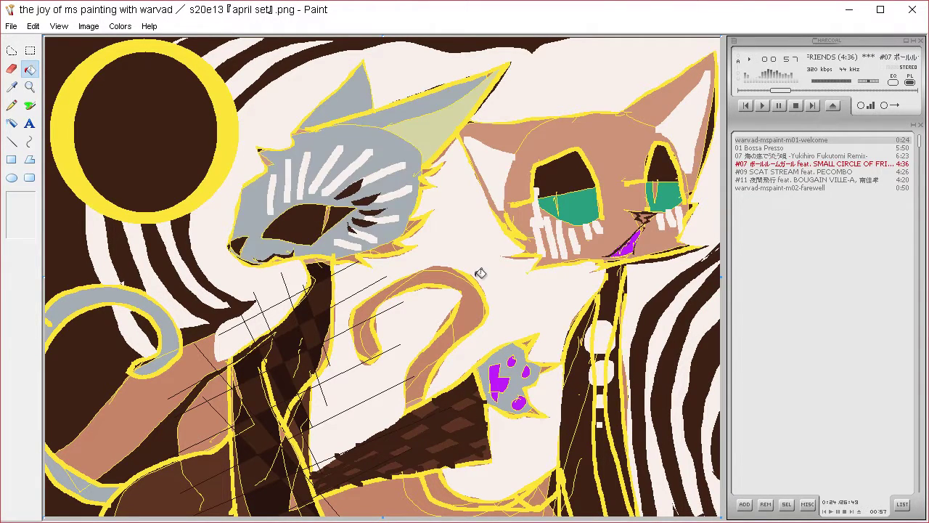
Fill the first cat's face, both ears, raised paw and curled tail with mid grey (RGB 140, 140, 140).
click(120, 25)
click(136, 41)
click(520, 348)
drag(701, 254, 701, 234)
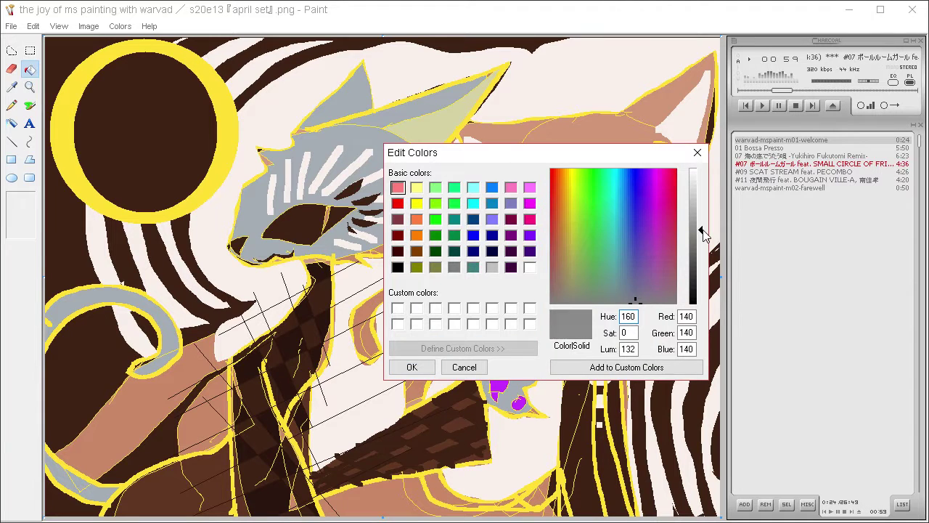
click(411, 366)
click(367, 141)
click(390, 102)
click(364, 108)
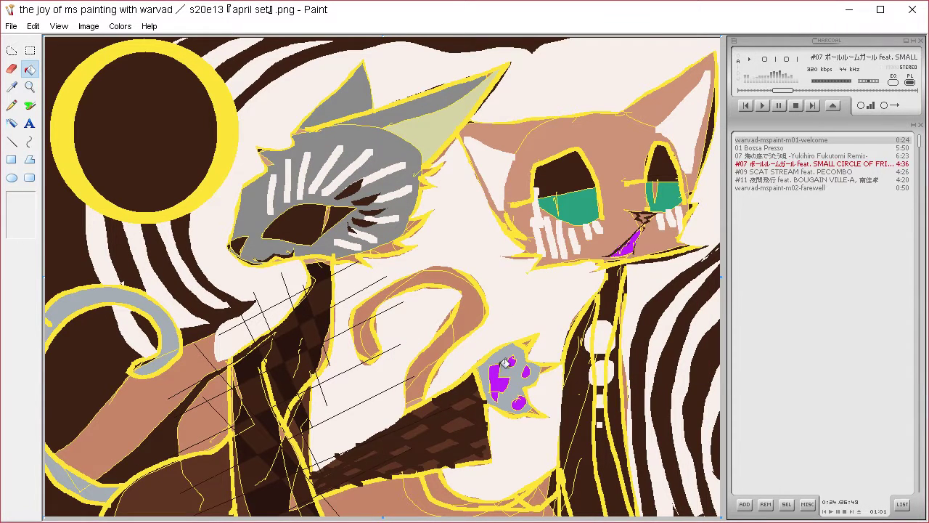
click(512, 380)
click(177, 332)
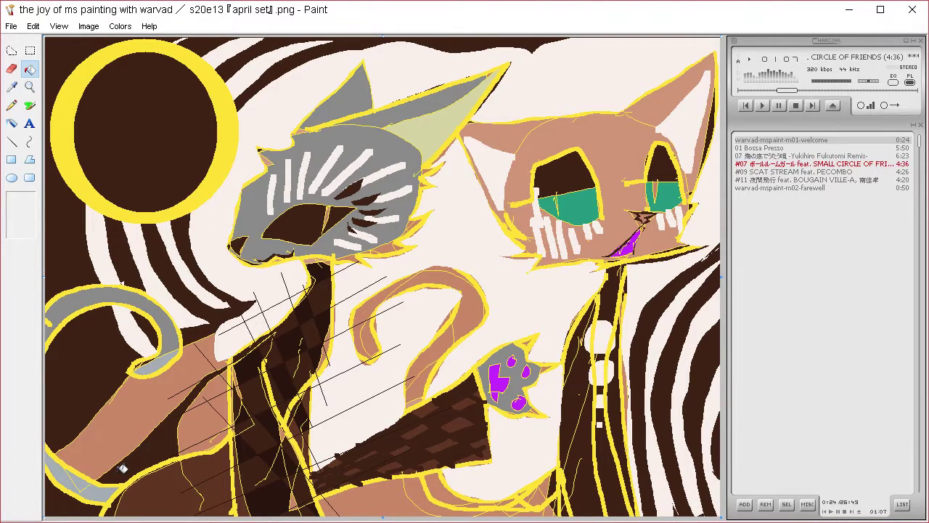
Recolour the yellow outlines around the first cat's ears, forehead, muzzle, jaw and cheek fur black.
click(119, 26)
click(138, 44)
click(519, 354)
click(689, 331)
click(411, 367)
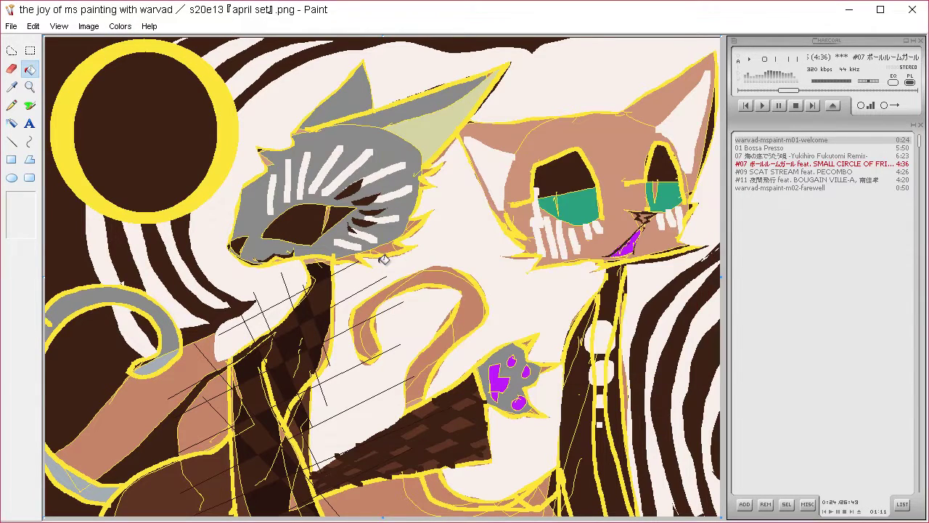
click(371, 257)
click(334, 261)
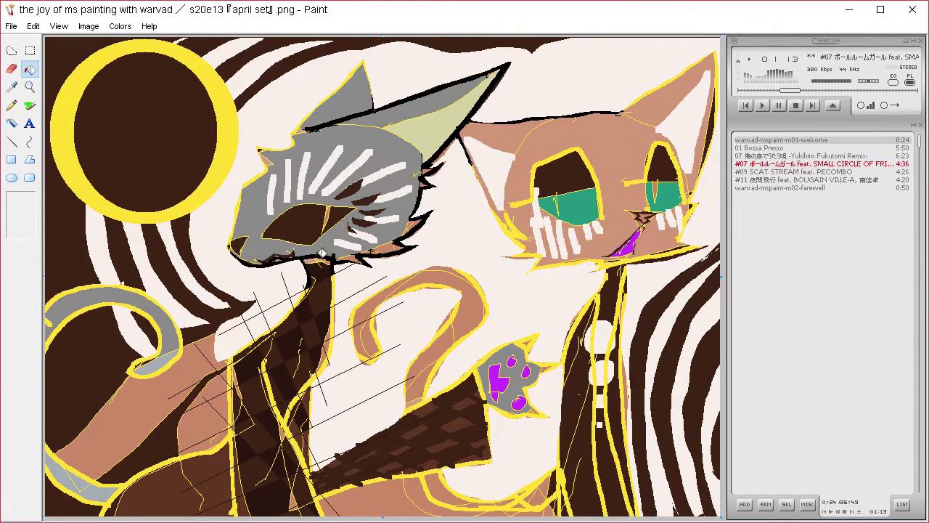
click(242, 228)
key(ctrl+z)
click(268, 148)
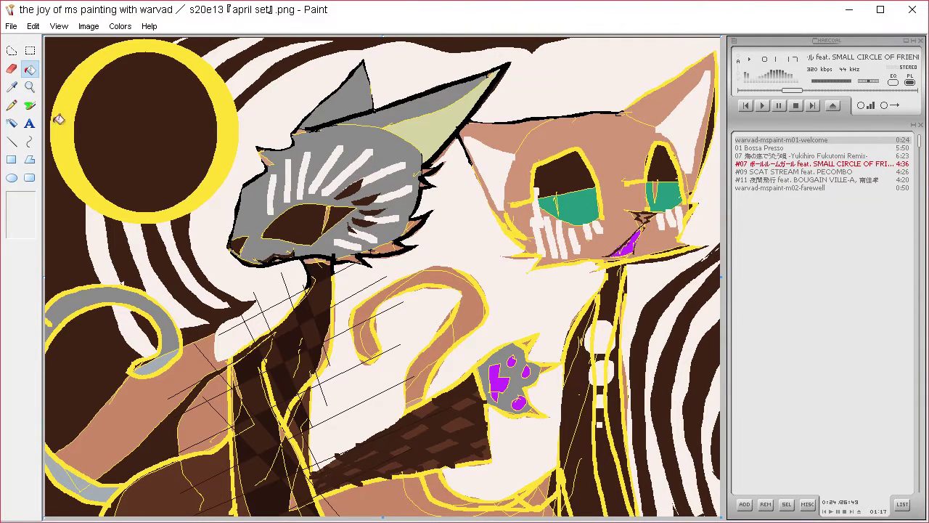
Sample the ring's yellow and paint the first cat's whole eye solid yellow.
click(12, 88)
click(97, 196)
click(317, 228)
click(346, 213)
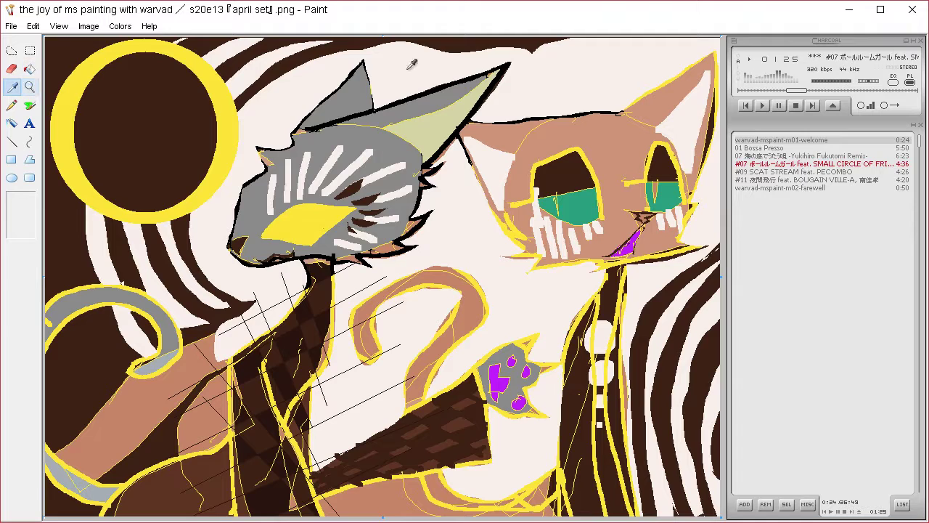
Recolour the yellow outline along the back of the first cat's neck and shoulder black.
click(304, 297)
click(290, 316)
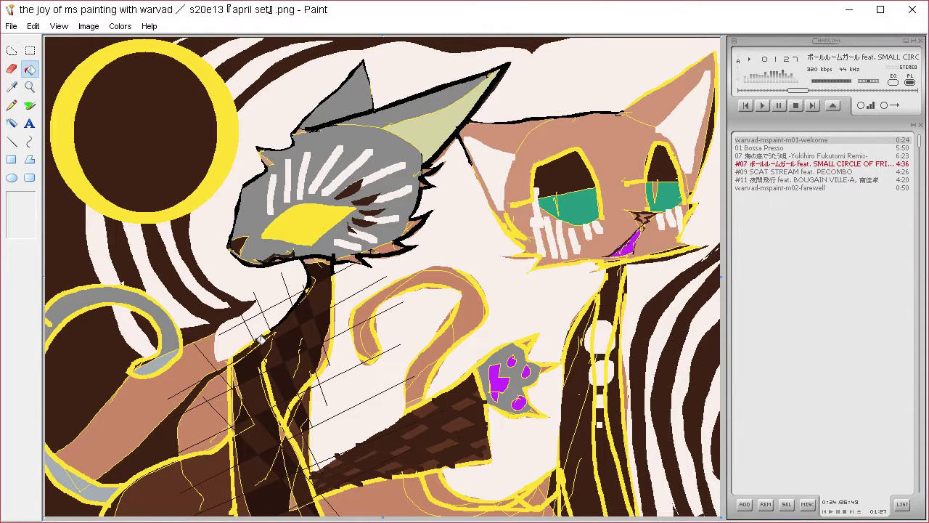
click(256, 341)
click(267, 333)
click(265, 337)
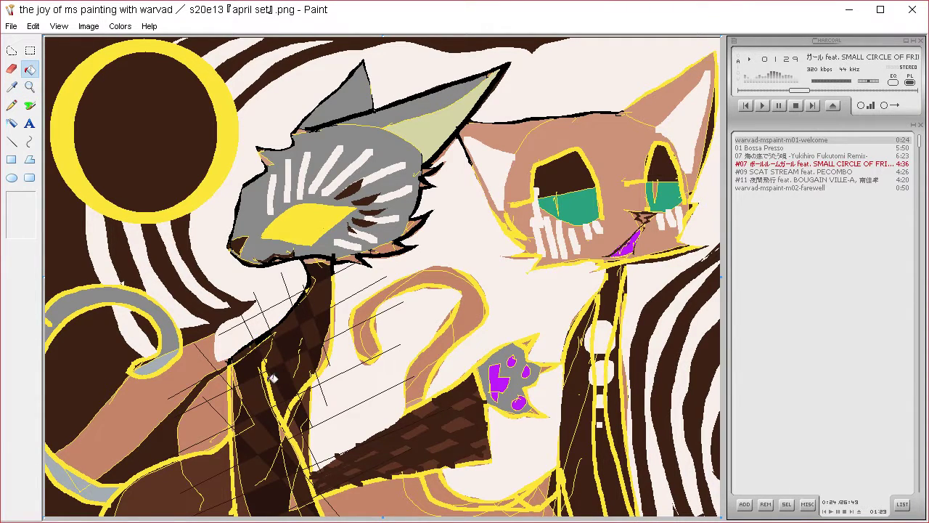
Fill the first cat's inner torso lines and the connected outlines of the sleeve, paw, middle tail and second cat's chest with black.
click(268, 383)
click(284, 417)
click(294, 442)
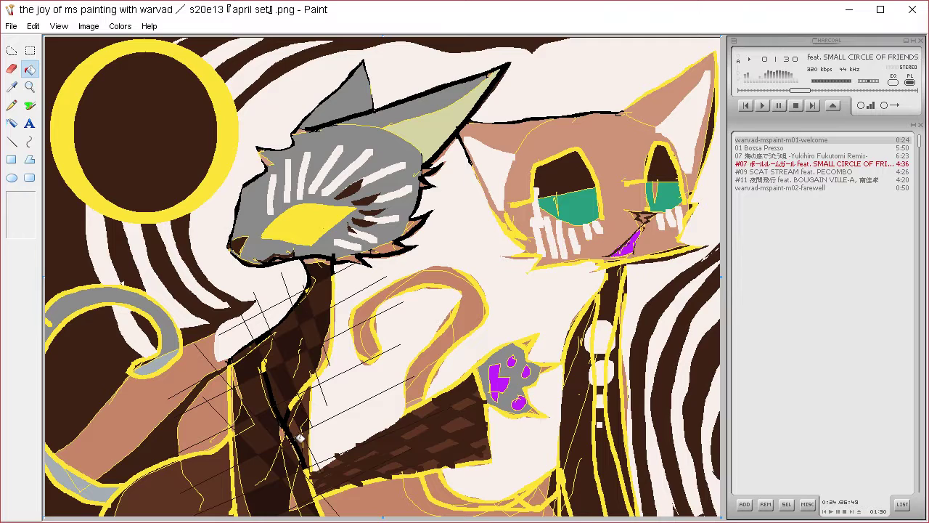
click(320, 499)
click(312, 481)
click(433, 395)
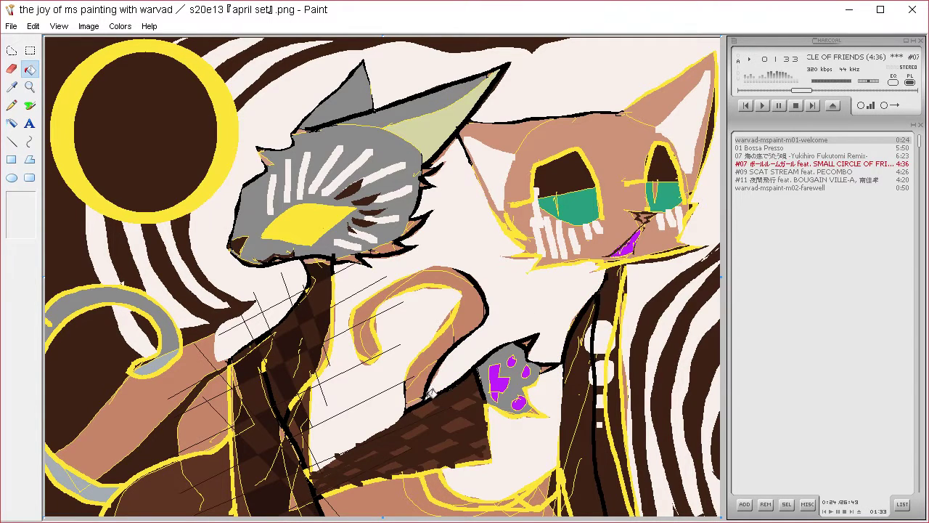
click(209, 186)
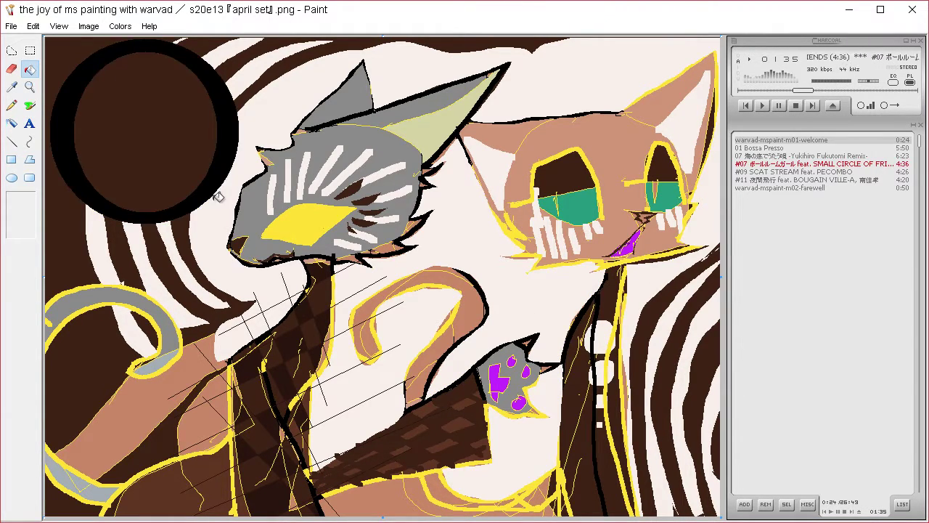
key(ctrl+z)
Cut a pointed black shape into the lower half of the first cat's yellow eye.
click(12, 86)
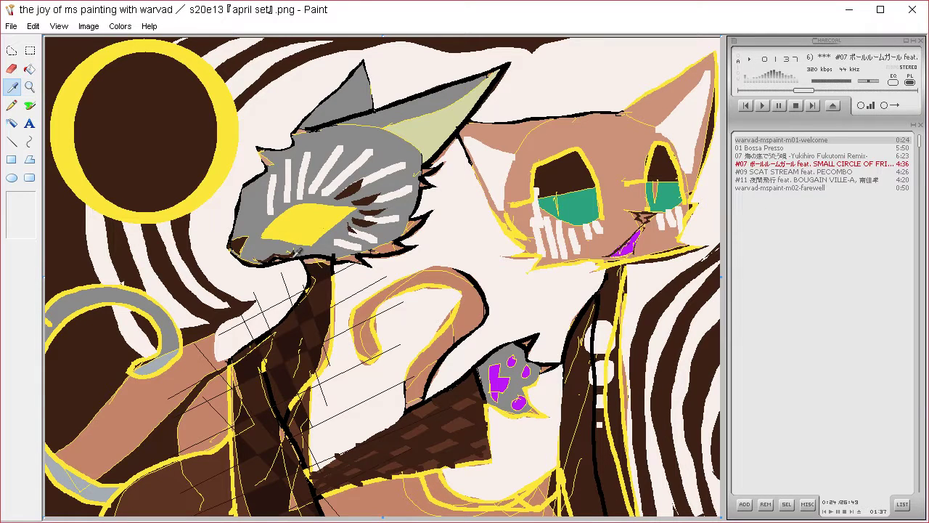
click(14, 52)
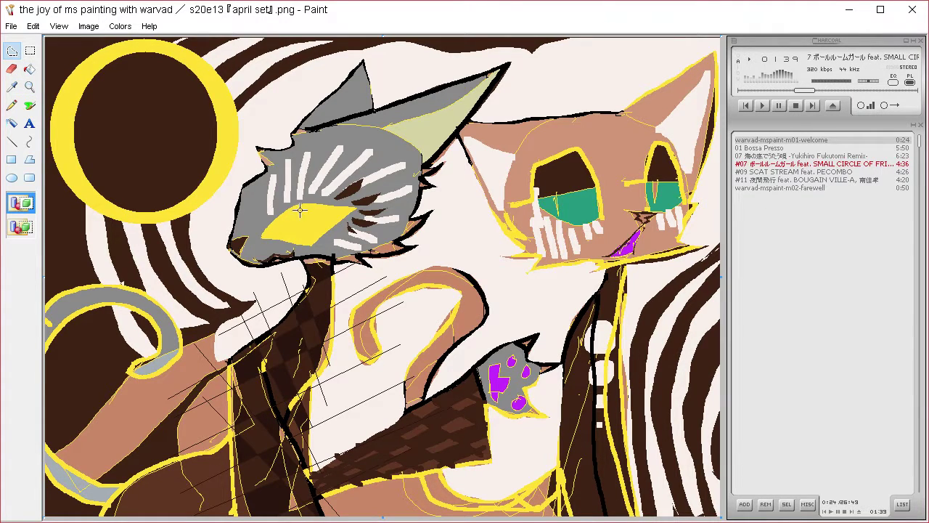
mouse_move(348, 209)
mouse_down()
mouse_move(293, 213)
mouse_move(266, 233)
mouse_move(312, 241)
mouse_move(351, 211)
mouse_up()
key(Delete)
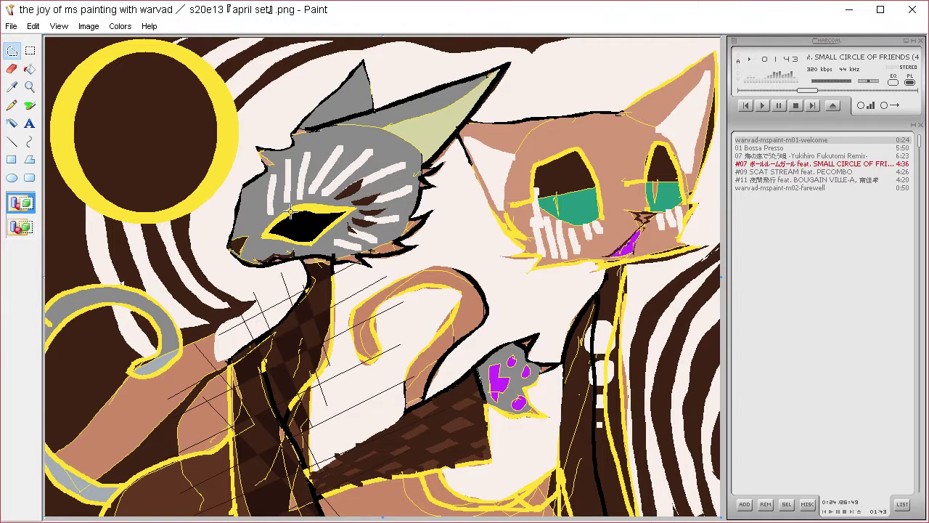
key(ctrl+z)
mouse_move(264, 236)
mouse_down()
mouse_move(348, 217)
mouse_move(313, 244)
mouse_move(289, 249)
mouse_up()
key(Delete)
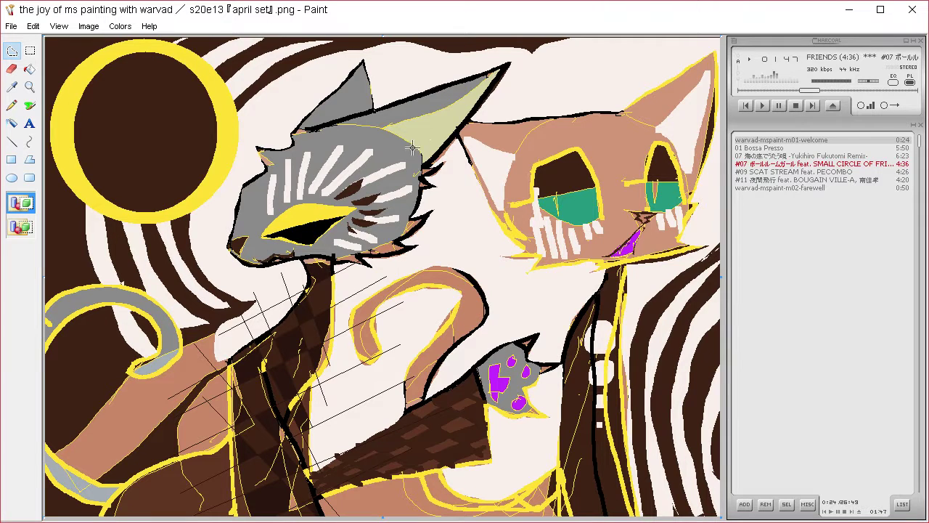
Add a narrow yellow slit pupil across the black part of the first cat's eye.
click(29, 69)
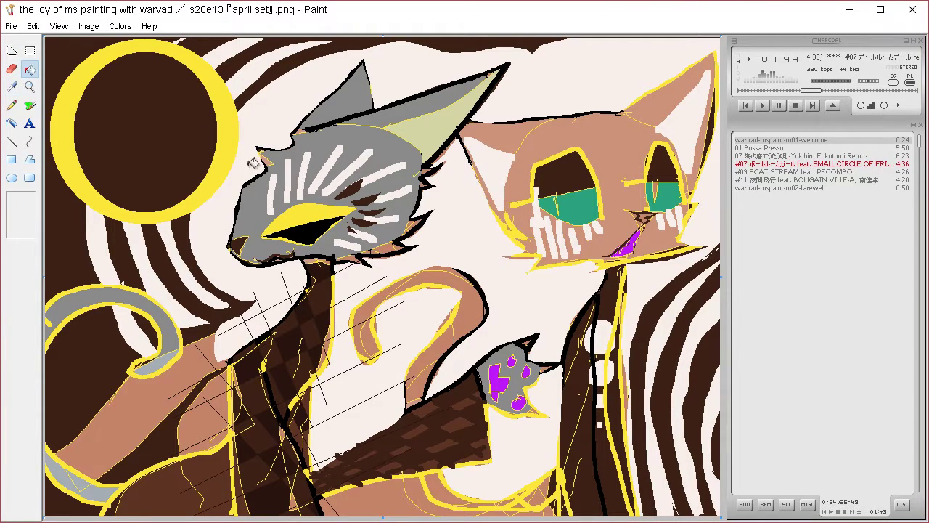
click(17, 52)
drag(316, 220, 320, 213)
key(Delete)
key(Delete)
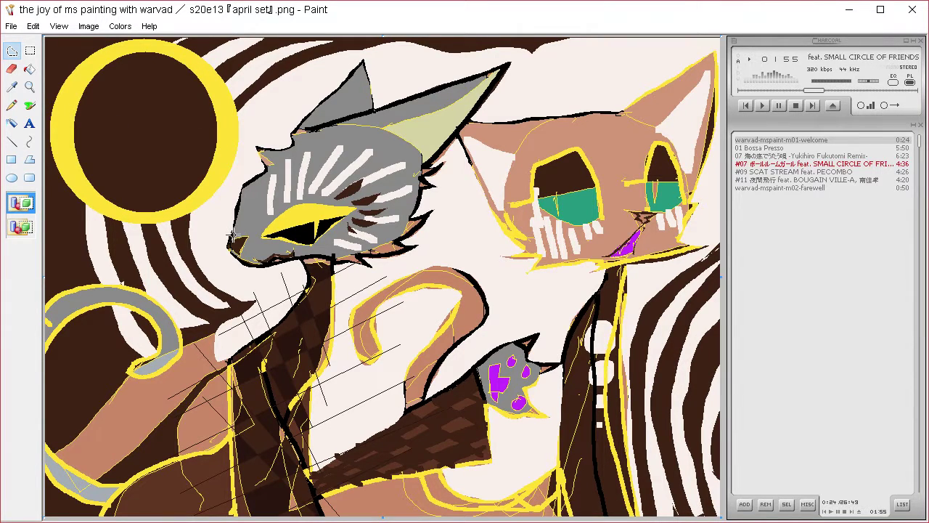
Turn the first cat's muzzle yellow and add dark brown nose and mouth shapes on it.
mouse_move(232, 234)
mouse_down()
mouse_move(311, 260)
mouse_move(243, 265)
mouse_move(233, 228)
mouse_up()
key(Delete)
click(12, 87)
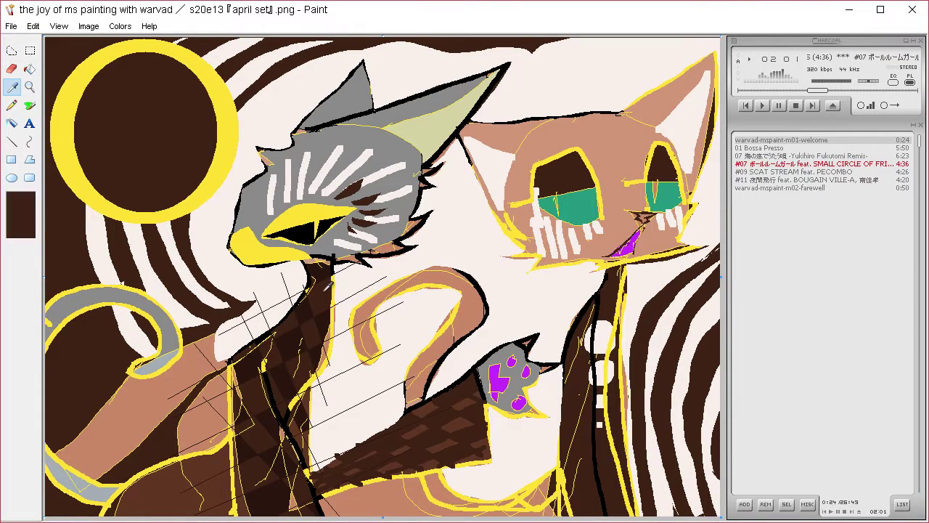
click(328, 282)
click(12, 50)
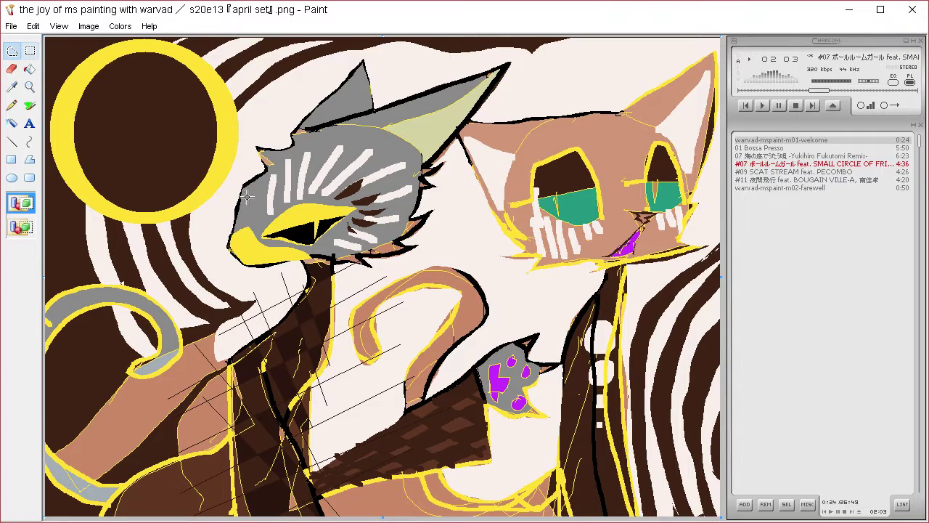
mouse_move(245, 244)
mouse_down()
mouse_move(231, 247)
mouse_move(286, 256)
mouse_move(262, 250)
mouse_move(249, 259)
mouse_up()
key(Delete)
key(Delete)
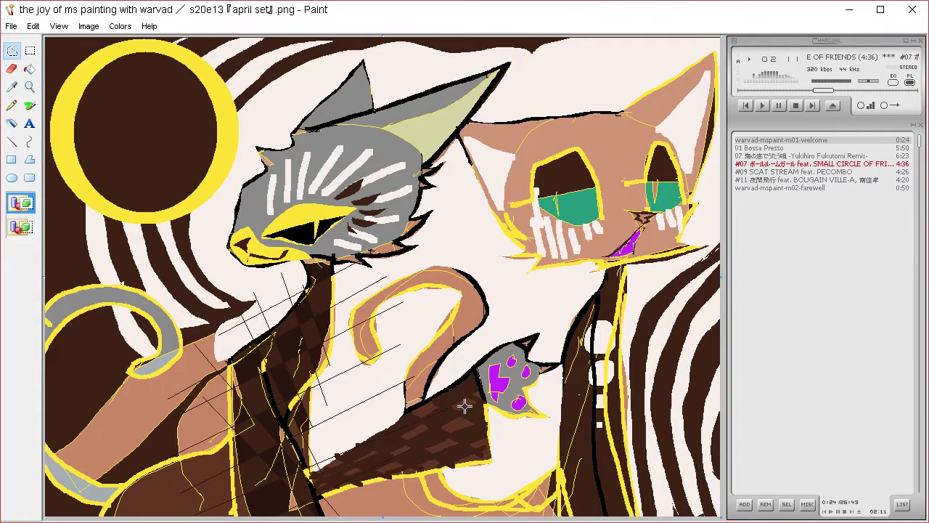
Cut a large rounded pale patch around the second cat's larger eye, covering its cheek and striped markings.
click(29, 68)
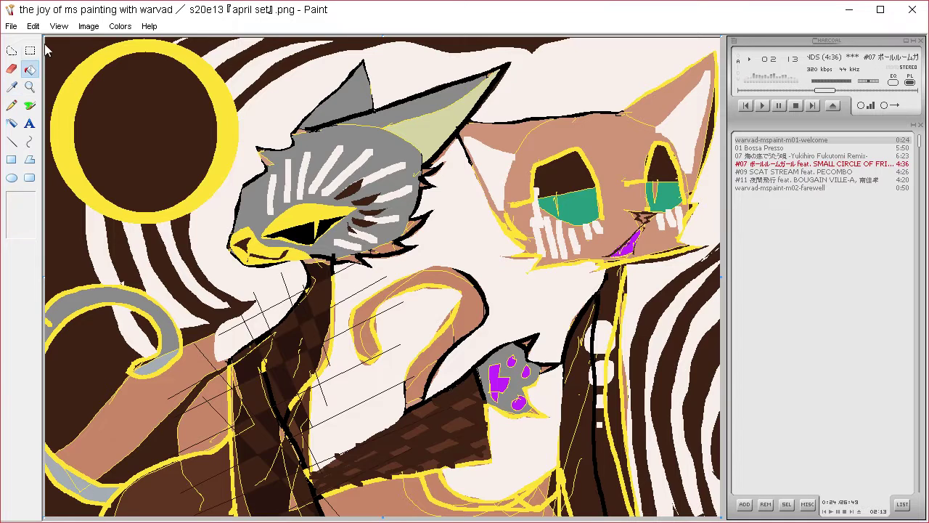
click(11, 50)
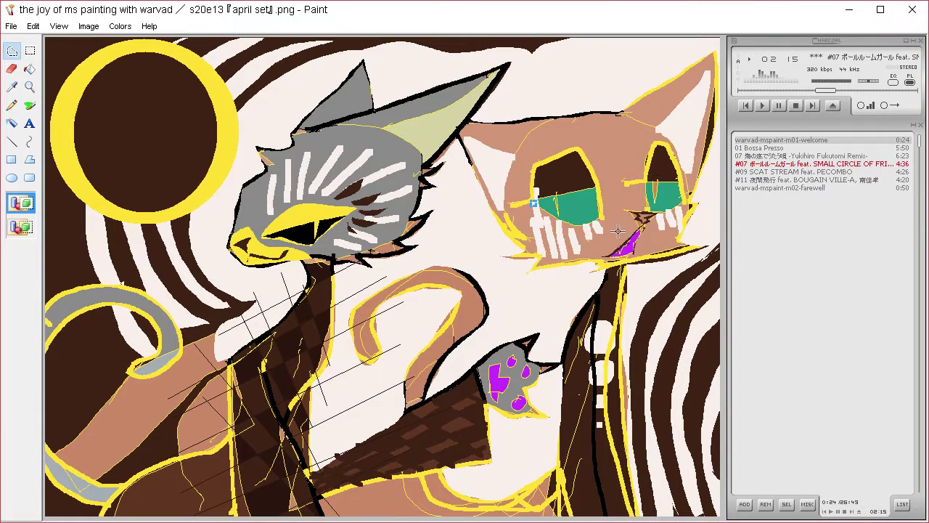
mouse_move(596, 256)
mouse_down()
mouse_move(622, 217)
mouse_move(615, 182)
mouse_move(593, 169)
mouse_move(601, 215)
mouse_move(585, 226)
mouse_move(537, 202)
mouse_move(509, 207)
mouse_move(535, 193)
mouse_move(533, 167)
mouse_move(520, 173)
mouse_move(507, 201)
mouse_move(516, 233)
mouse_move(536, 252)
mouse_move(518, 257)
mouse_move(545, 256)
mouse_move(533, 269)
mouse_move(608, 255)
mouse_up()
key(Delete)
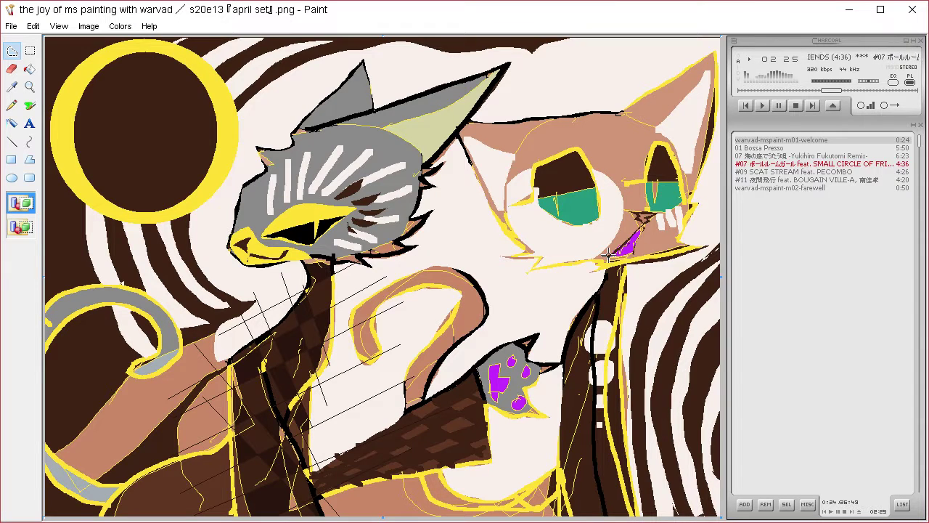
Add one large round pale spot with a ring of small pale dots around it on the second cat's forehead.
key(Delete)
mouse_move(610, 133)
mouse_down()
mouse_move(624, 142)
mouse_move(585, 138)
mouse_up()
key(Delete)
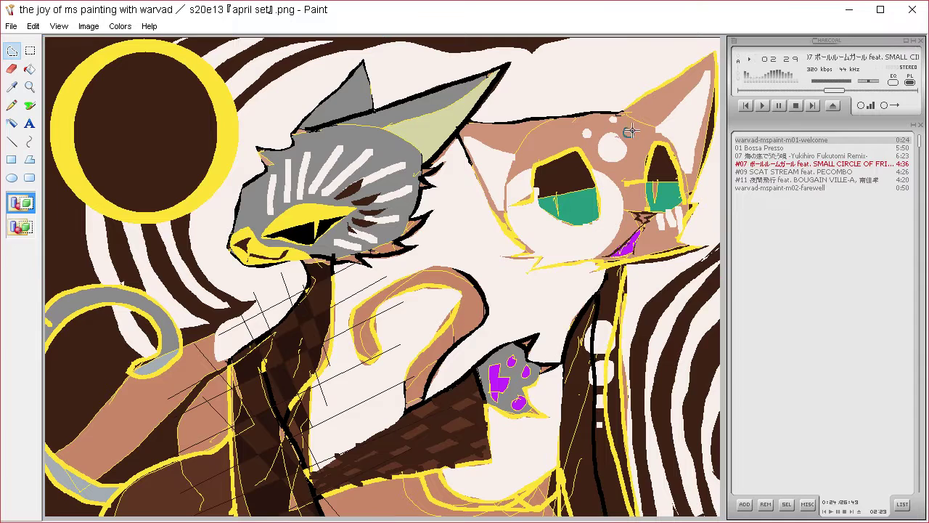
key(Delete)
drag(632, 130, 604, 121)
key(Delete)
key(Delete)
drag(622, 167, 597, 164)
key(Delete)
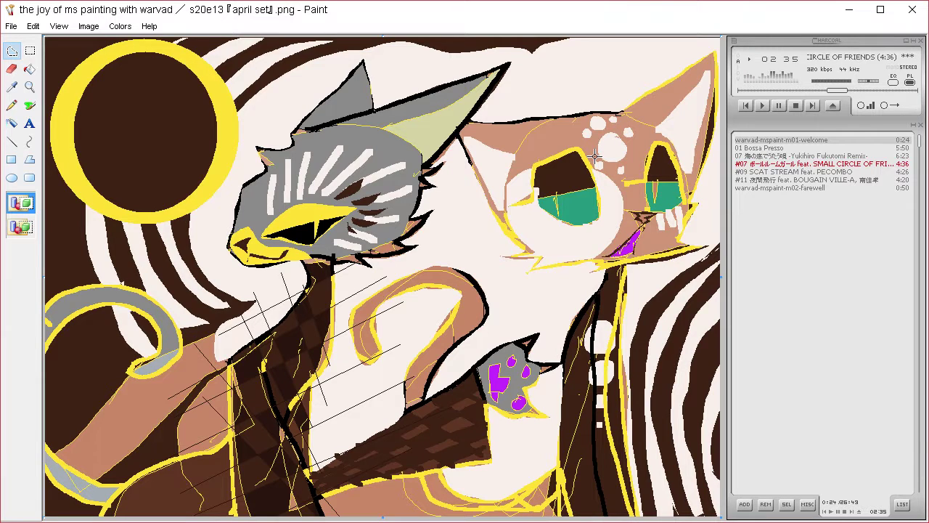
click(12, 86)
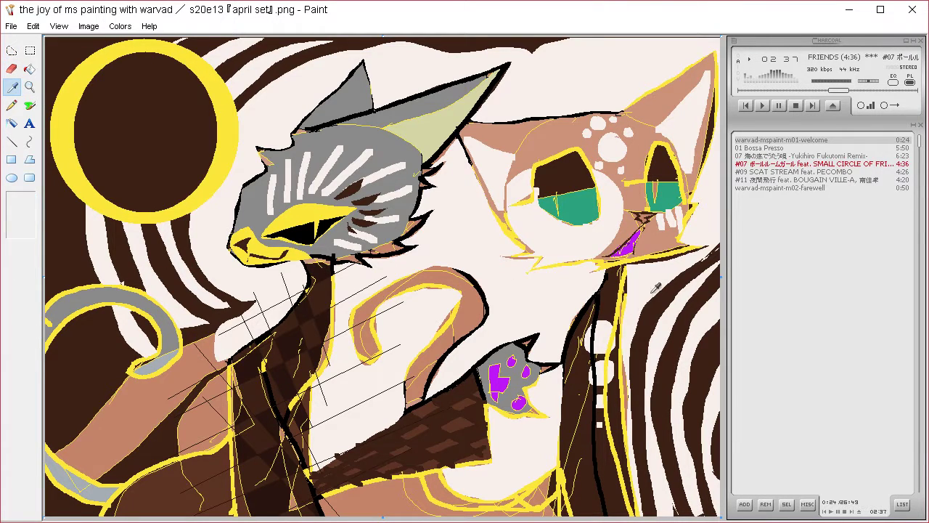
click(655, 242)
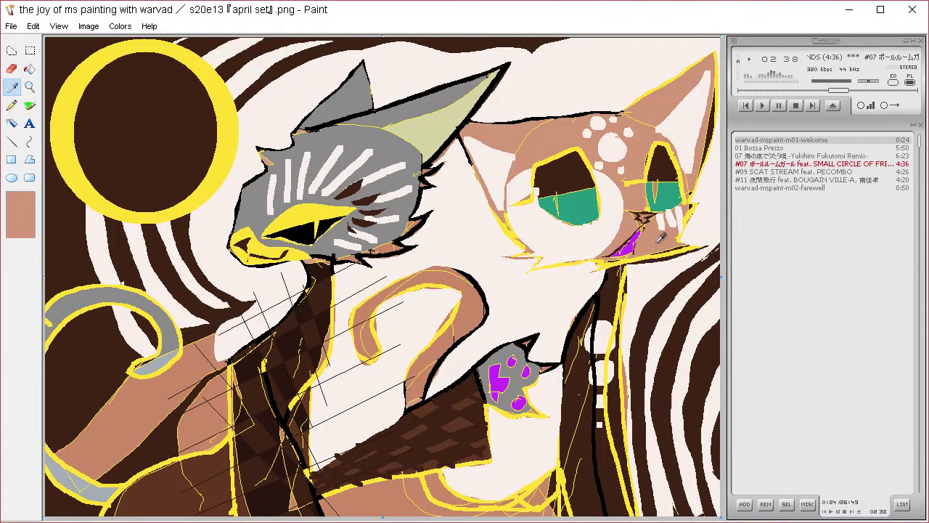
click(13, 88)
click(656, 218)
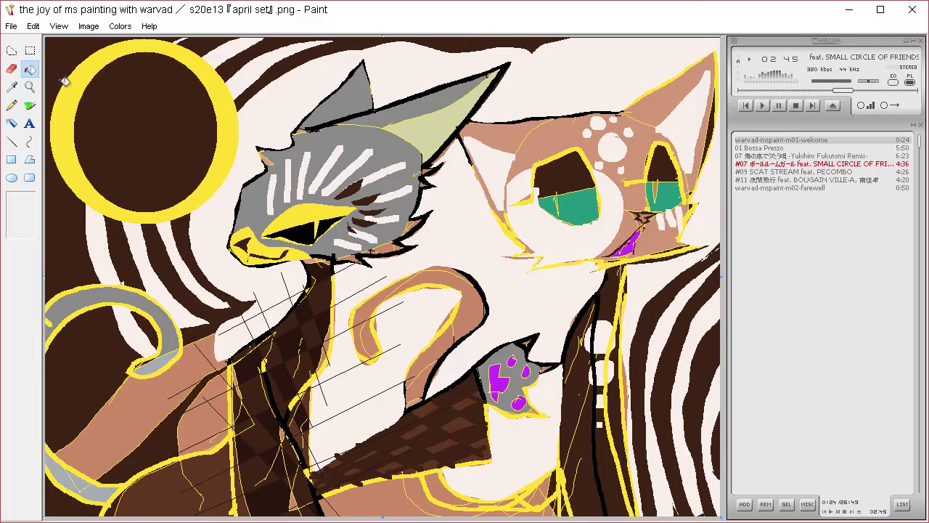
click(13, 86)
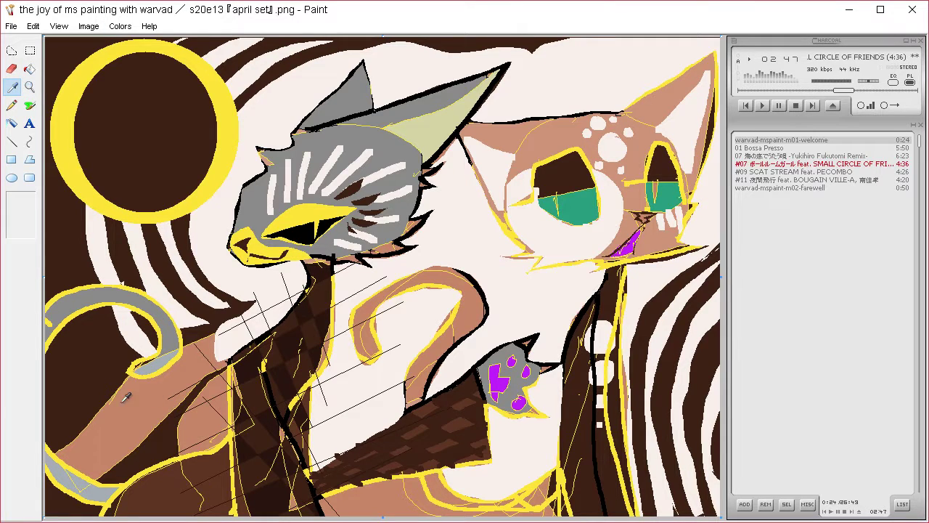
click(296, 344)
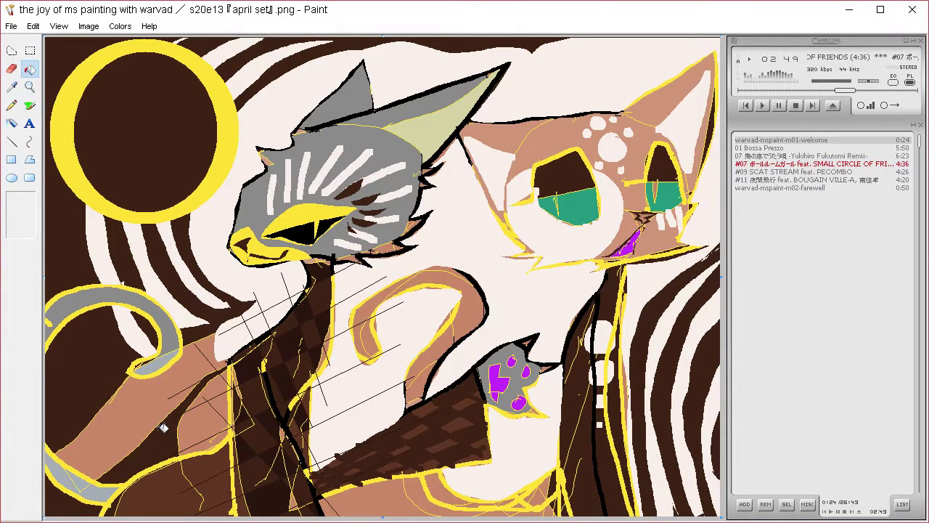
Mix a slightly darker tone of the sampled pale colour and shade the insides of both of the second cat's ears with it.
click(12, 86)
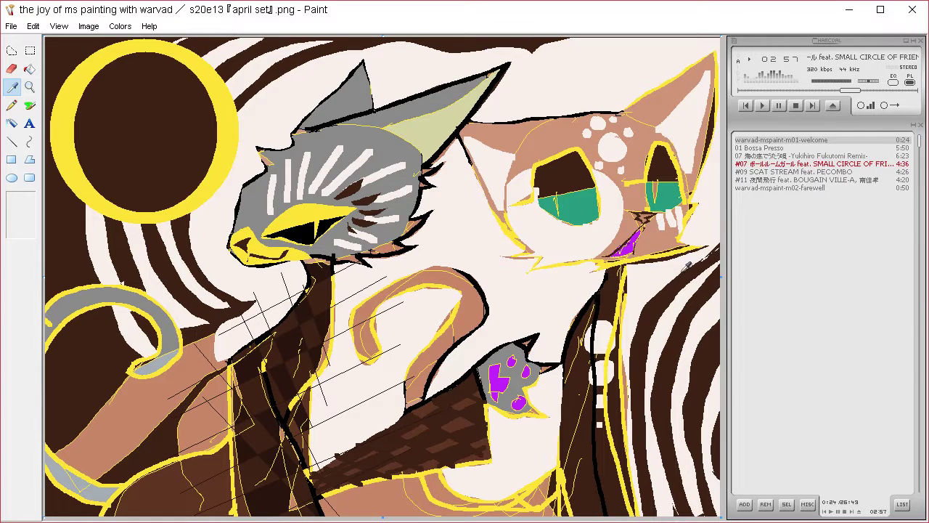
click(693, 117)
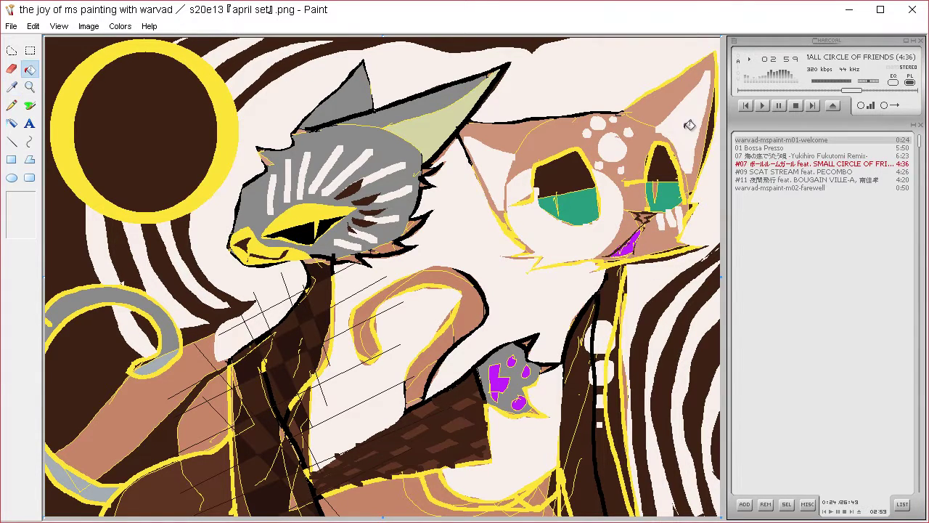
click(120, 26)
click(127, 45)
click(500, 348)
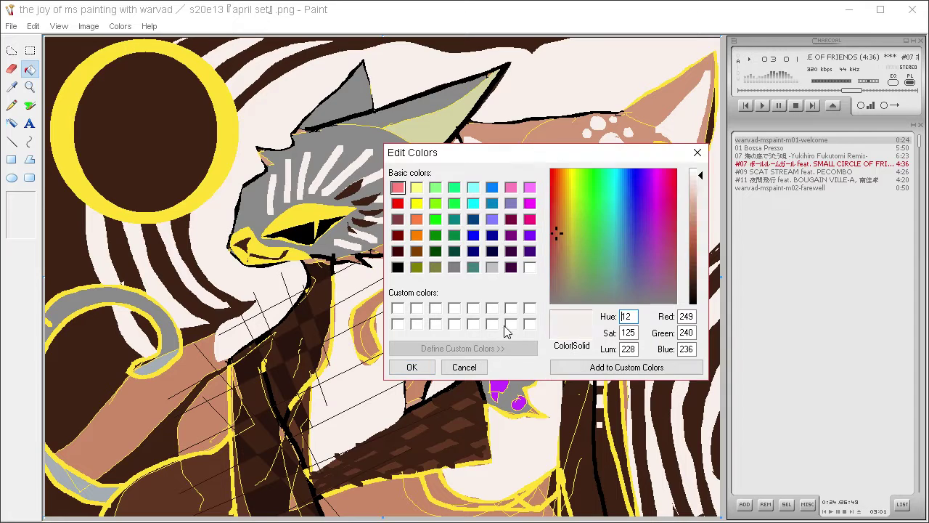
drag(702, 178, 702, 187)
click(424, 364)
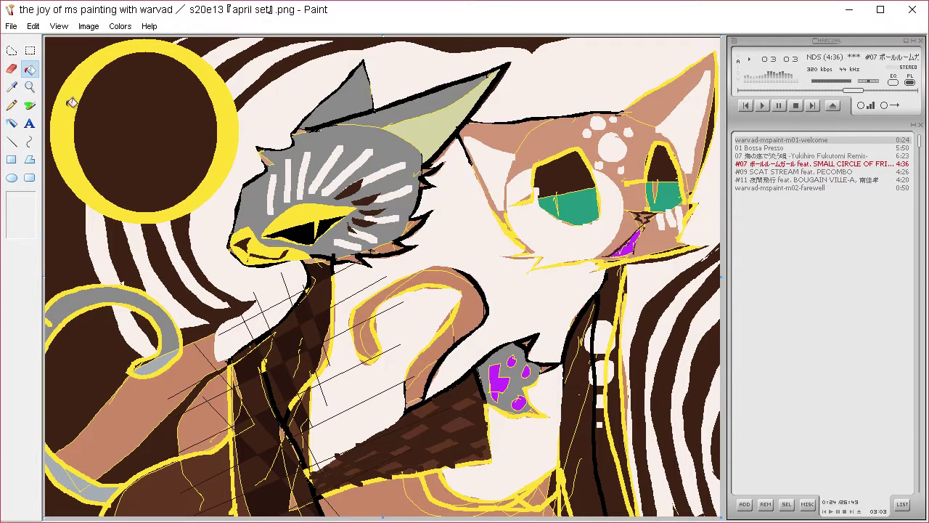
click(32, 106)
mouse_move(670, 122)
mouse_down()
mouse_move(711, 69)
mouse_move(689, 114)
mouse_up()
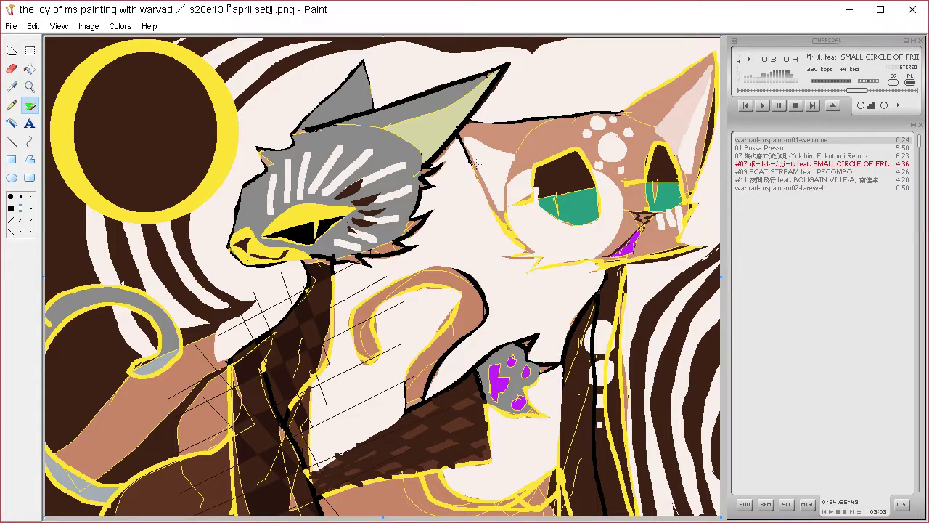
mouse_move(476, 150)
mouse_down()
mouse_move(505, 187)
mouse_move(512, 156)
mouse_move(483, 154)
mouse_up()
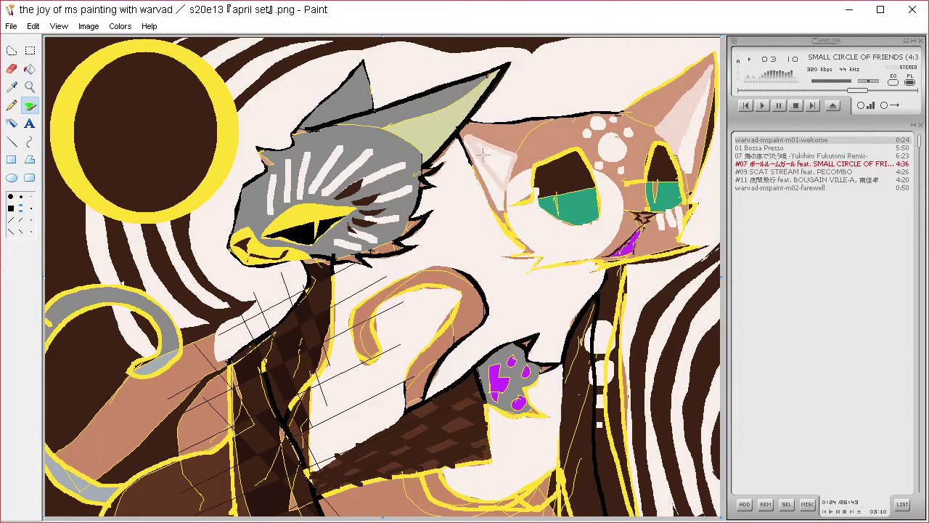
click(29, 69)
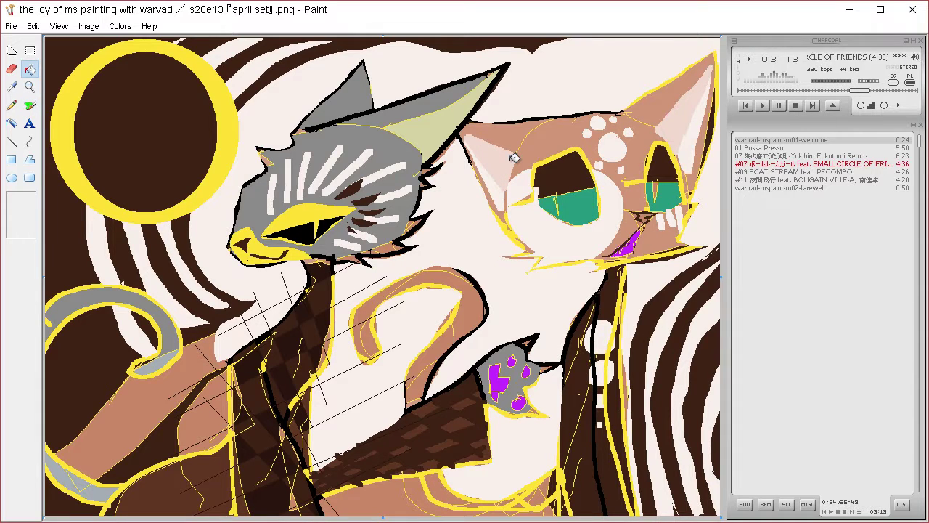
Sample the tan of the second cat's face and paint its neck below the chin in that colour.
click(18, 87)
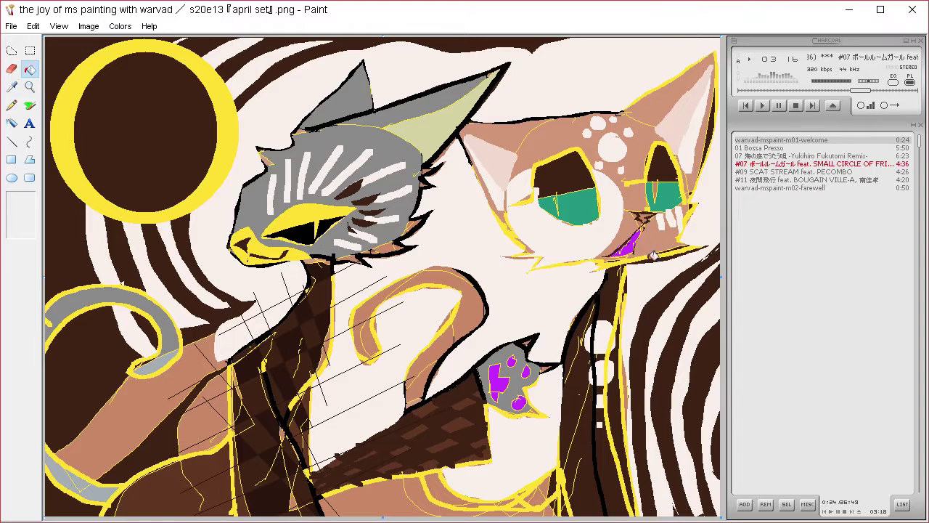
click(656, 243)
click(30, 105)
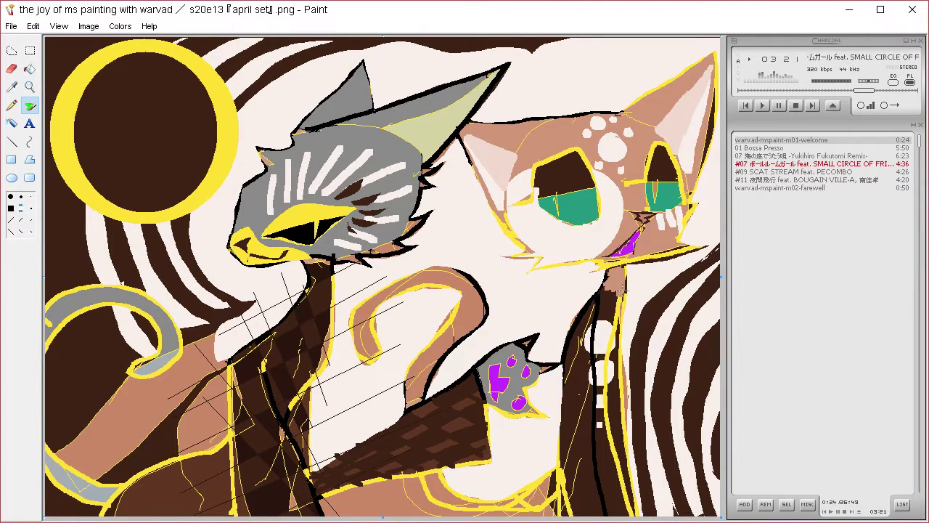
drag(622, 290, 603, 295)
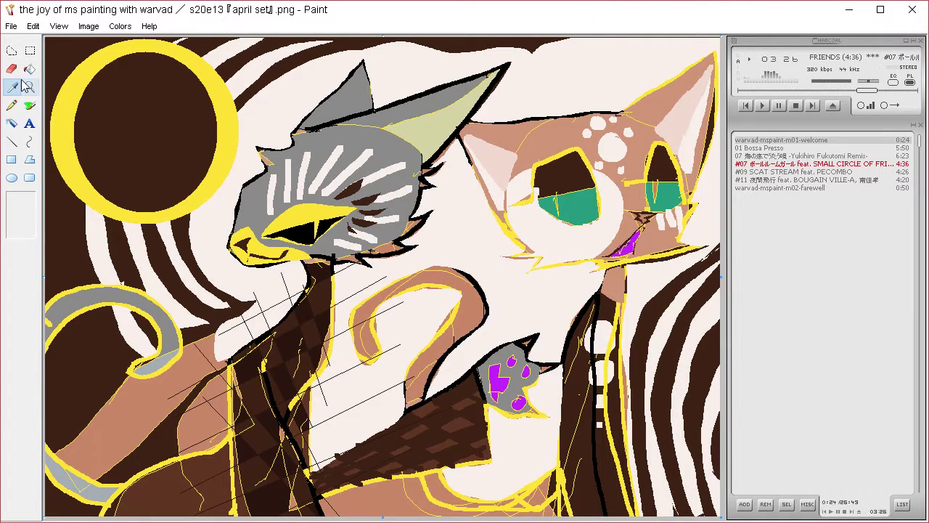
Add a pointed dark brown collar shape around the base of the second cat's neck.
click(16, 53)
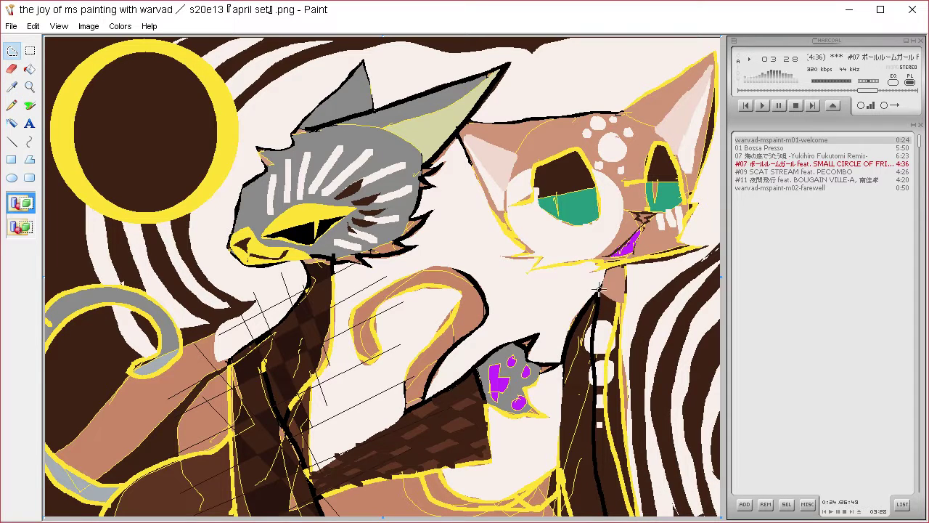
mouse_move(602, 281)
mouse_down()
mouse_move(570, 281)
mouse_move(559, 308)
mouse_move(593, 301)
mouse_move(619, 306)
mouse_move(626, 318)
mouse_move(635, 283)
mouse_move(603, 282)
mouse_up()
key(Delete)
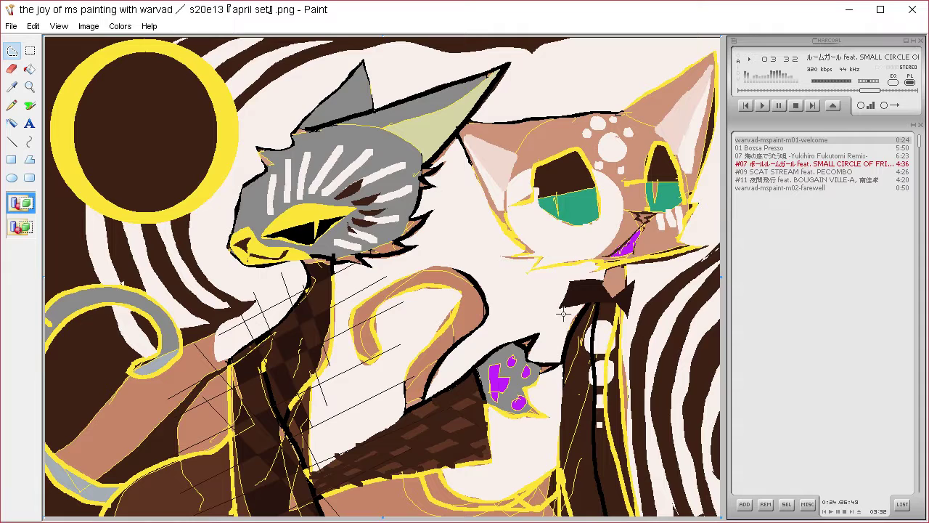
Add dark pointed streaks beside the second cat's shoulder and extend the dark collar down the front of its jacket.
mouse_move(579, 311)
mouse_down()
mouse_move(540, 331)
mouse_move(581, 313)
mouse_move(549, 338)
mouse_up()
key(Delete)
key(Delete)
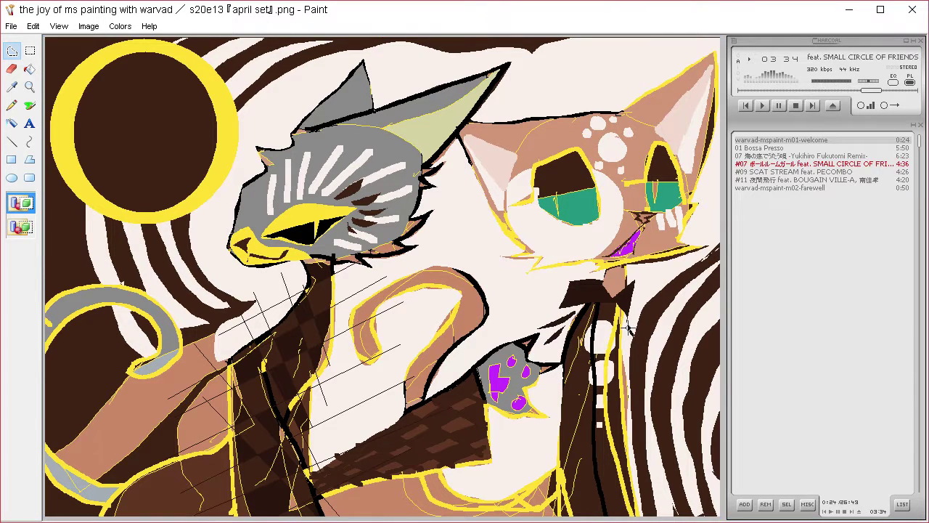
mouse_move(631, 345)
mouse_down()
mouse_move(621, 300)
mouse_move(592, 333)
mouse_move(587, 382)
mouse_move(557, 453)
mouse_move(578, 312)
mouse_move(625, 289)
mouse_up()
key(Delete)
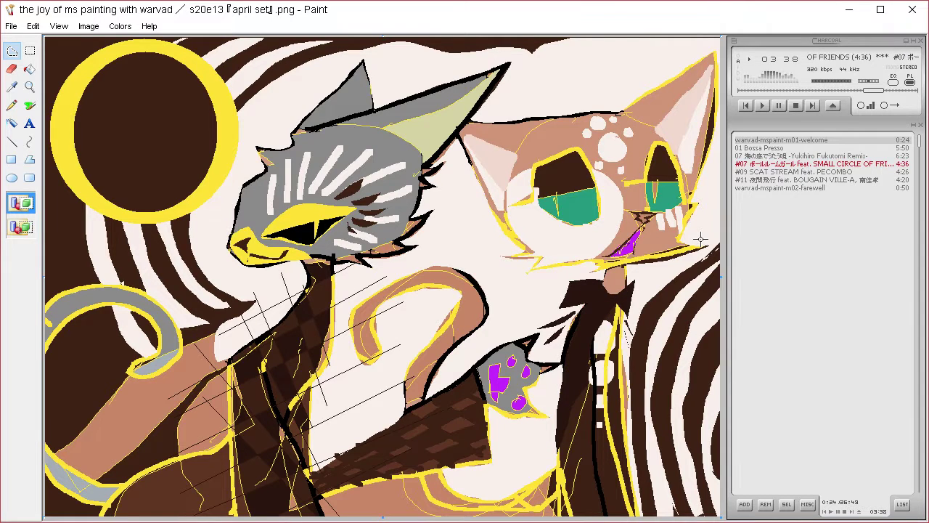
mouse_move(227, 471)
mouse_down()
mouse_move(171, 517)
mouse_move(254, 490)
mouse_move(261, 465)
mouse_up()
key(Delete)
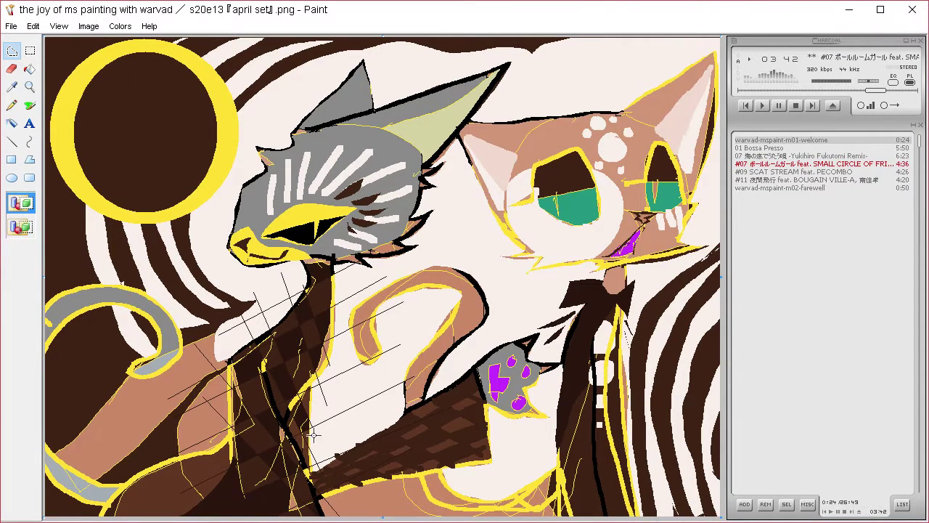
key(ctrl+z)
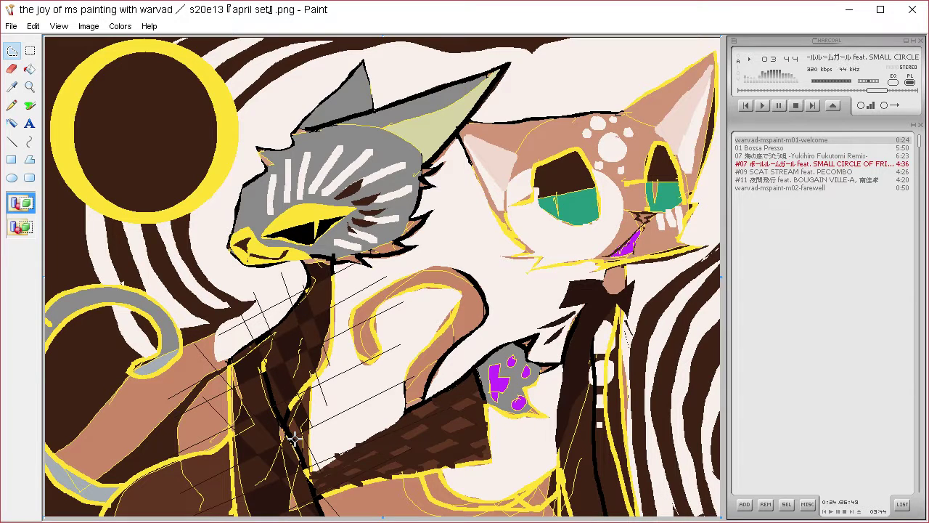
Draw a grid of thin crossing yellow lines over the brown garment at the first cat's hip.
click(30, 105)
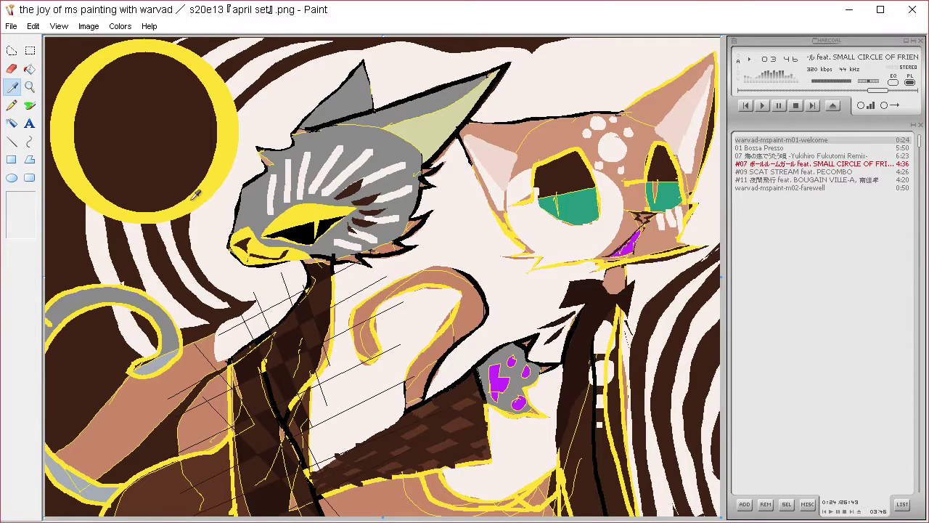
click(17, 142)
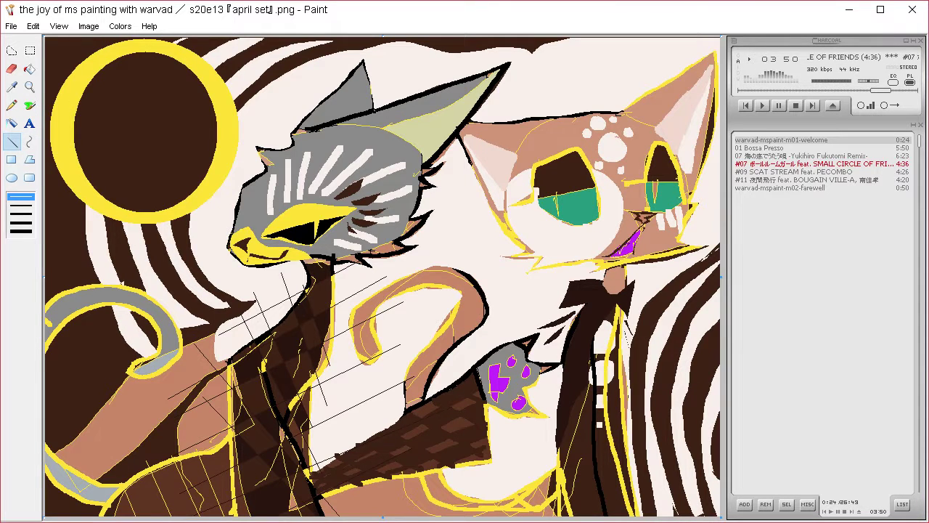
mouse_move(216, 455)
mouse_down()
mouse_move(119, 519)
mouse_move(163, 519)
mouse_up()
drag(233, 478, 193, 518)
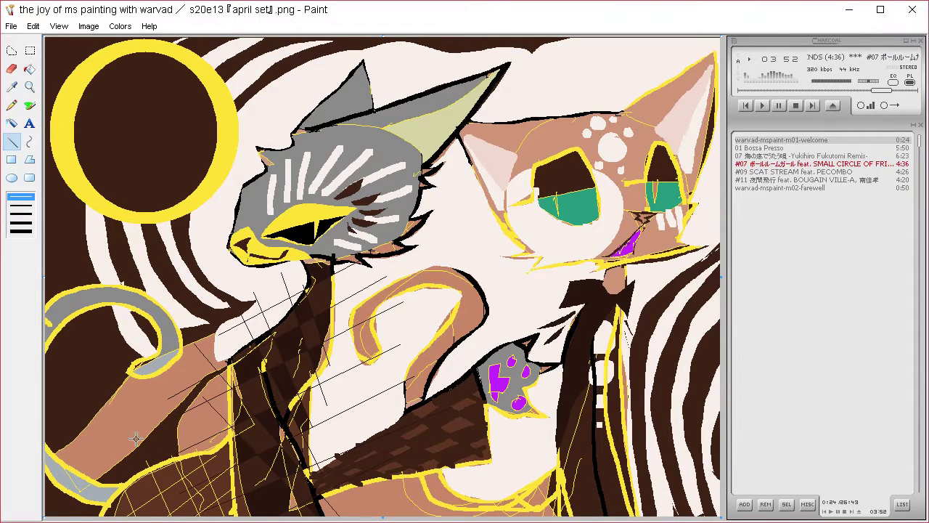
Fill alternate cells of the line grid on the first cat's hip with yellow to form a checkered pattern.
click(29, 69)
click(220, 458)
click(214, 488)
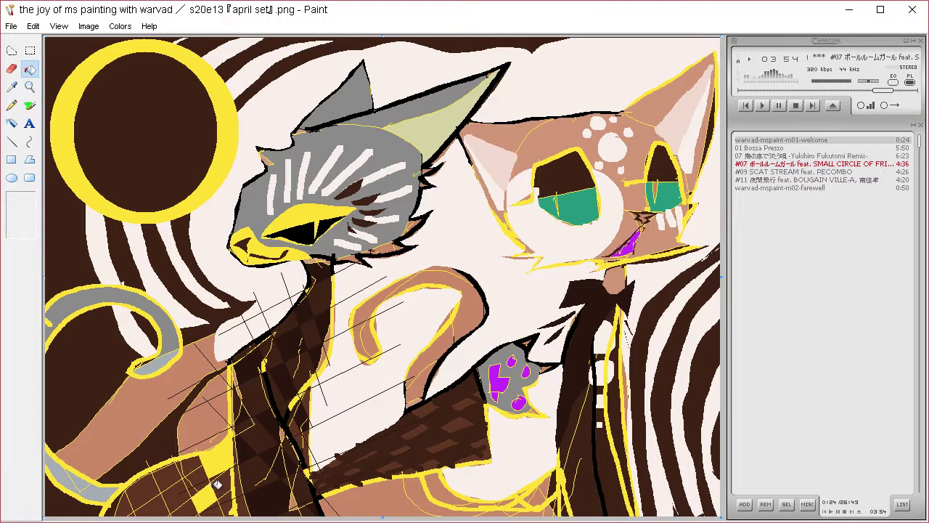
click(187, 490)
click(193, 468)
click(148, 491)
click(224, 508)
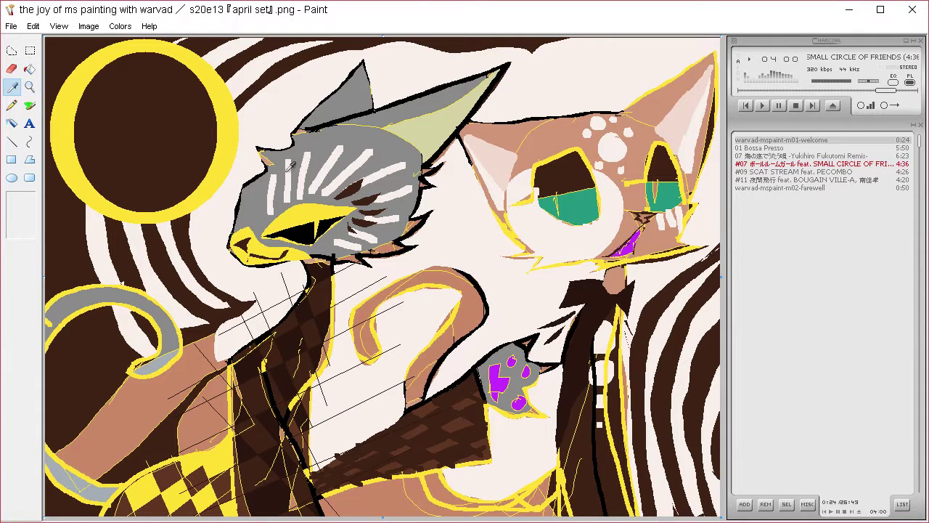
Paint a row of short diagonal pale stripes along the grey curled tail with a fine brush.
click(30, 106)
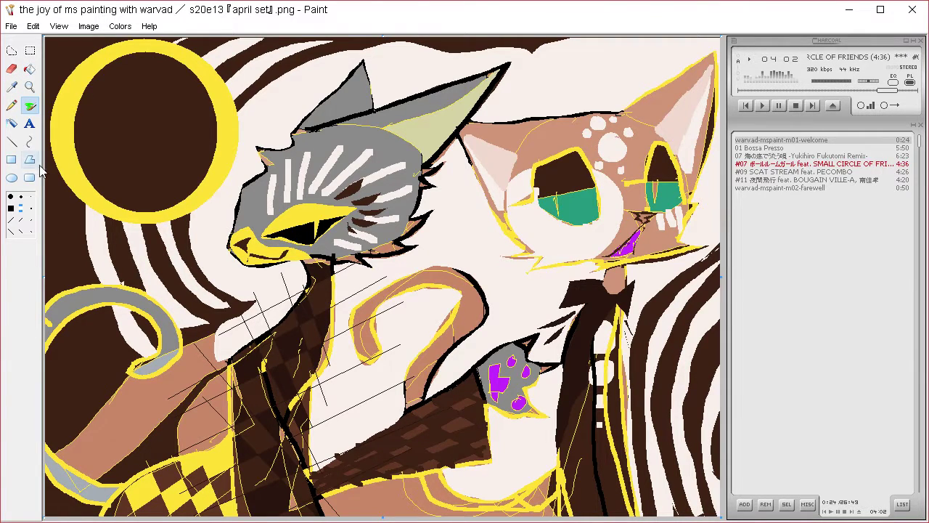
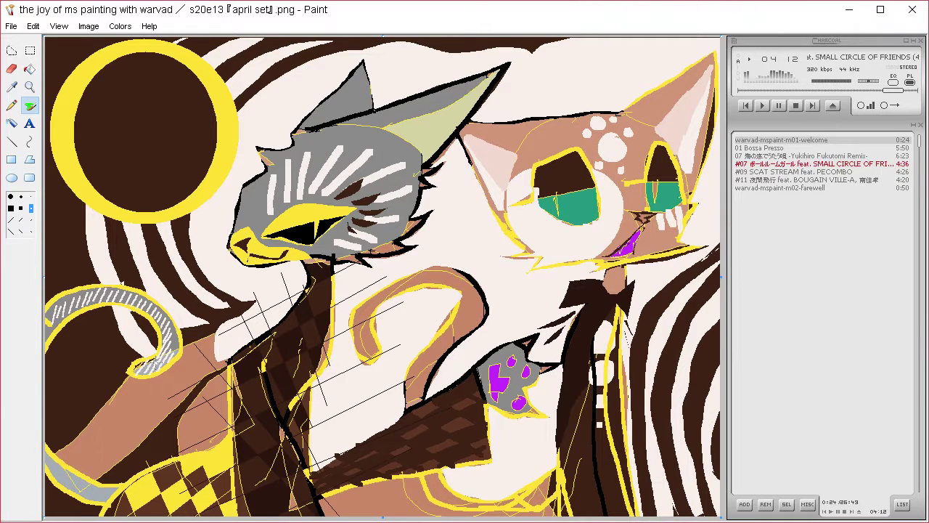
click(17, 85)
click(591, 208)
click(30, 68)
click(219, 159)
key(ctrl+z)
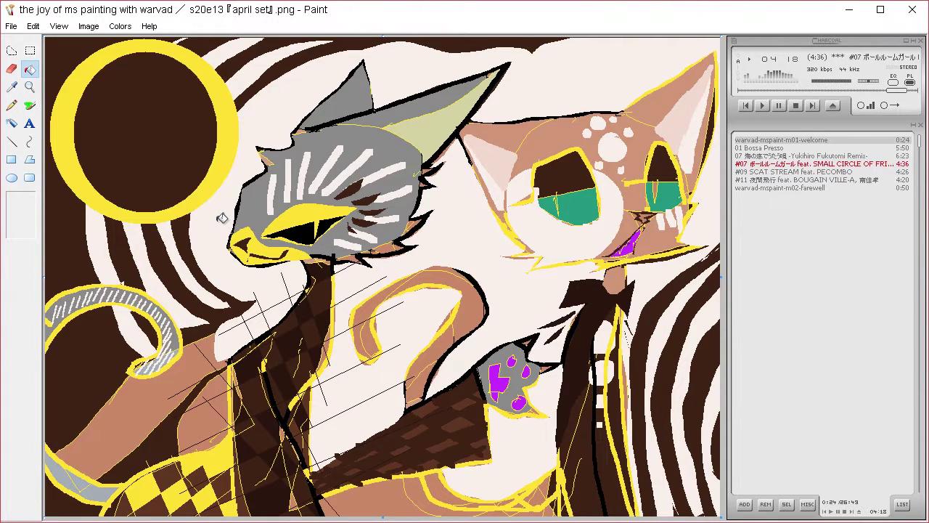
click(184, 186)
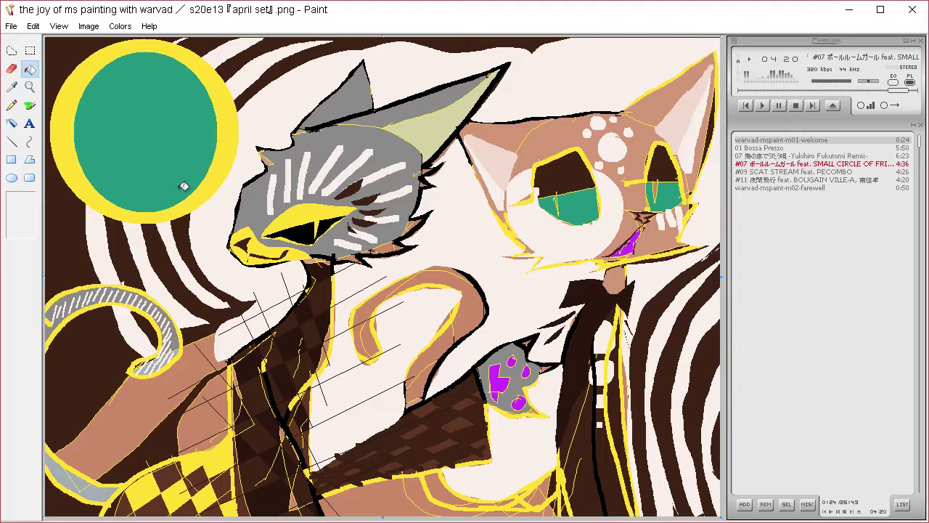
key(ctrl+z)
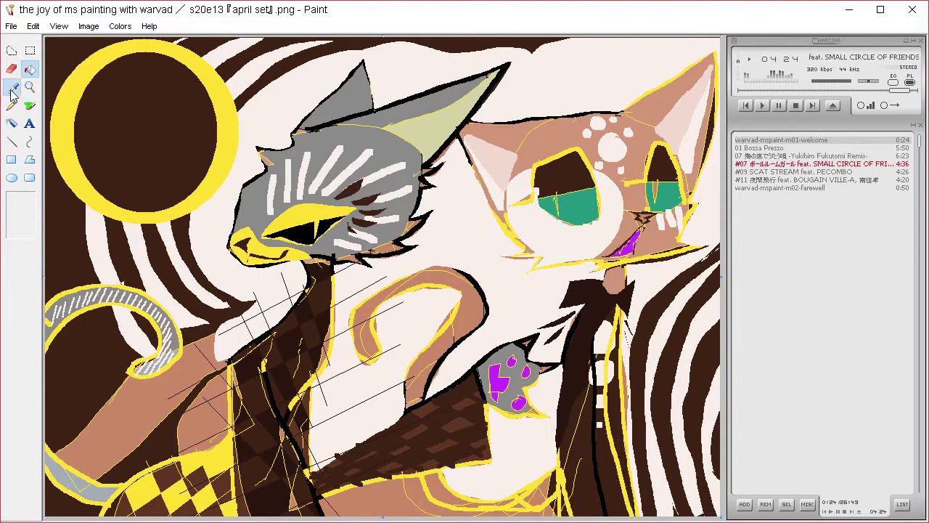
Add a tapering black upper lid line with pointed lashes along the top of the first cat's eye.
click(12, 58)
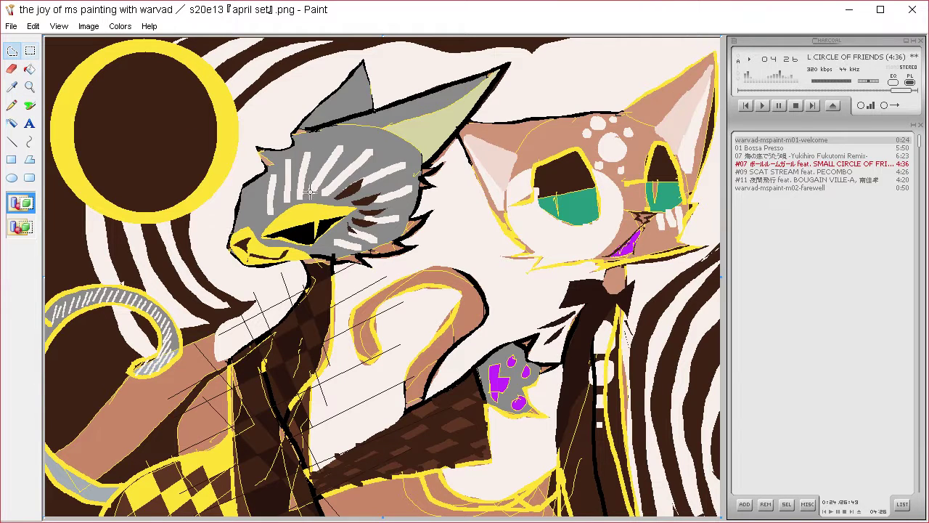
mouse_move(265, 233)
mouse_down()
mouse_move(348, 198)
mouse_move(400, 197)
mouse_move(355, 208)
mouse_move(400, 208)
mouse_move(346, 221)
mouse_move(358, 206)
mouse_move(290, 213)
mouse_move(263, 235)
mouse_up()
key(Delete)
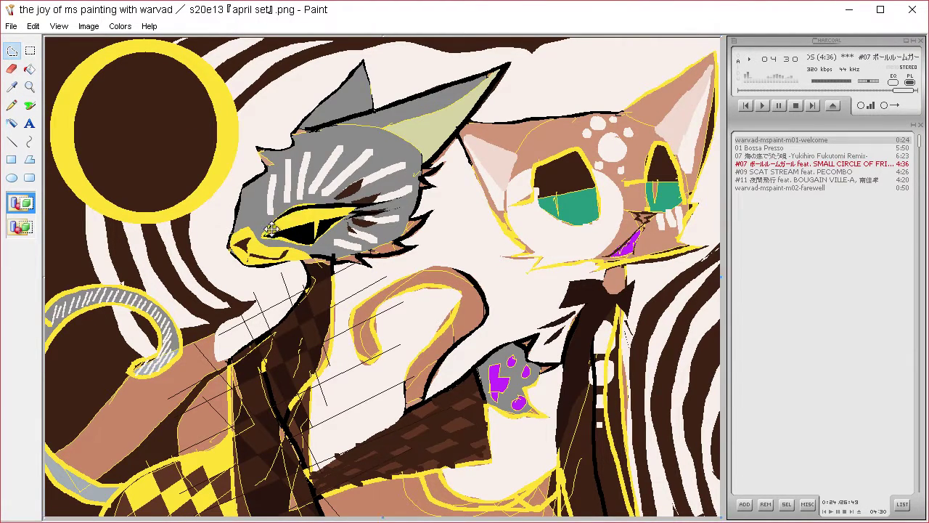
Add a black accent at the second cat's mouth and a pointed black shadow on its collar tip.
mouse_move(615, 252)
mouse_down()
mouse_move(594, 255)
mouse_move(610, 259)
mouse_up()
key(Delete)
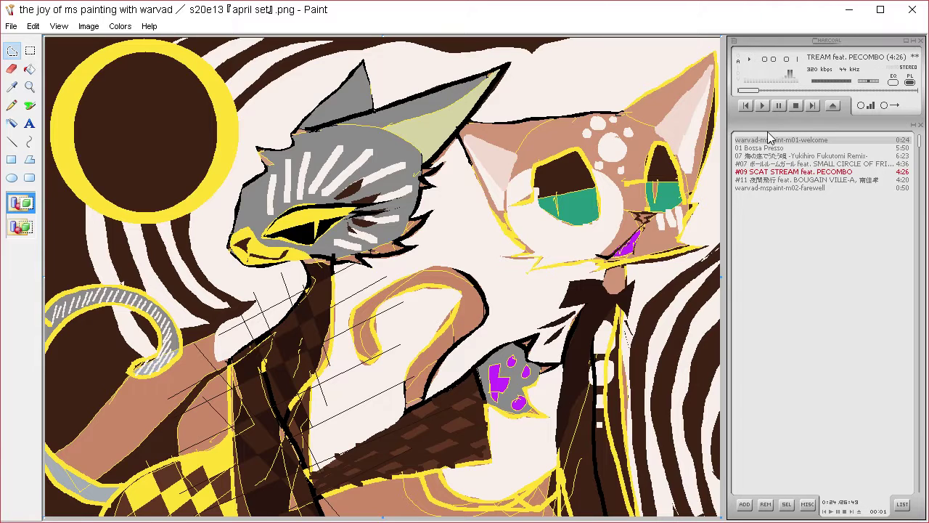
mouse_move(649, 268)
mouse_down()
mouse_move(633, 318)
mouse_move(624, 307)
mouse_move(631, 288)
mouse_move(622, 317)
mouse_up()
key(Delete)
key(ctrl+z)
key(Delete)
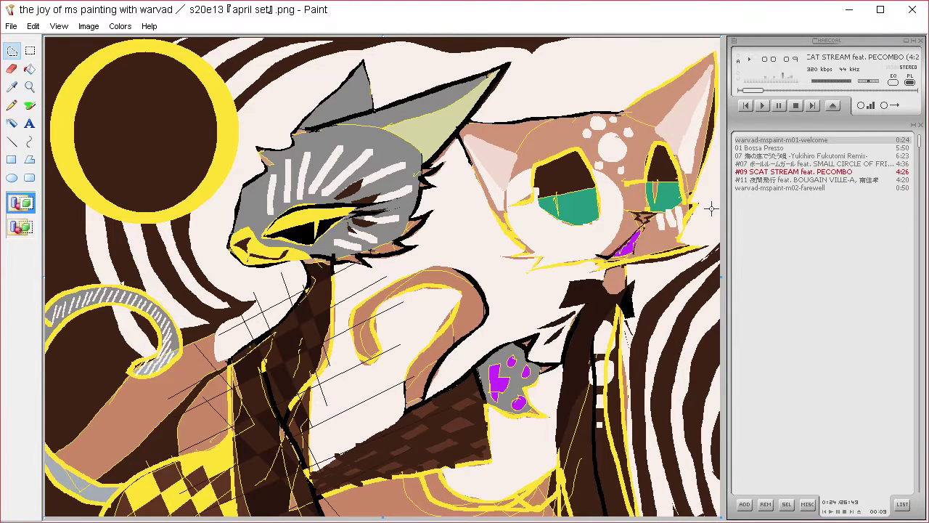
Add jagged black fur tufts beside both ears of the second cat using freehand selections filled with the background colour.
mouse_move(482, 178)
mouse_down()
mouse_move(489, 245)
mouse_move(492, 172)
mouse_move(466, 178)
mouse_move(469, 215)
mouse_move(479, 175)
mouse_move(469, 176)
mouse_move(467, 150)
mouse_up()
key(Delete)
key(Delete)
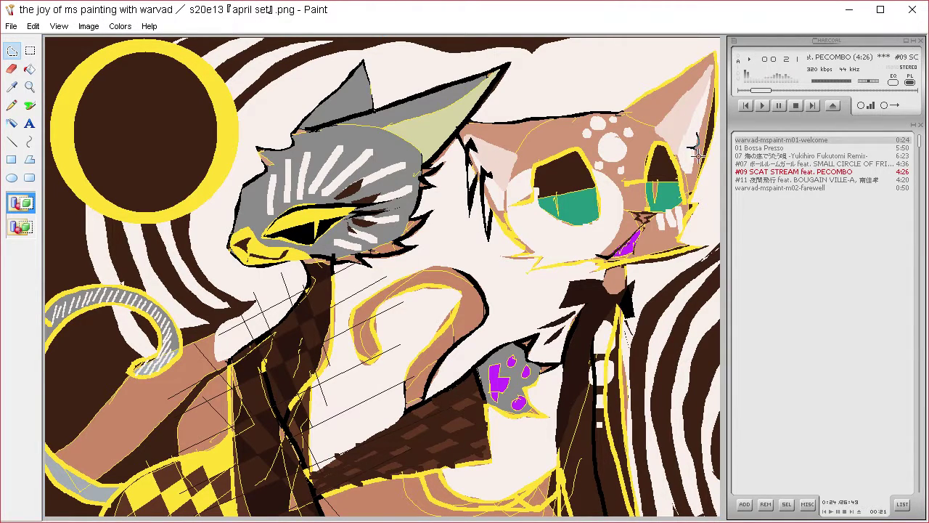
mouse_move(698, 156)
mouse_down()
mouse_move(708, 150)
mouse_move(698, 136)
mouse_up()
key(Delete)
mouse_move(706, 102)
mouse_down()
mouse_move(708, 135)
mouse_move(707, 104)
mouse_up()
key(Delete)
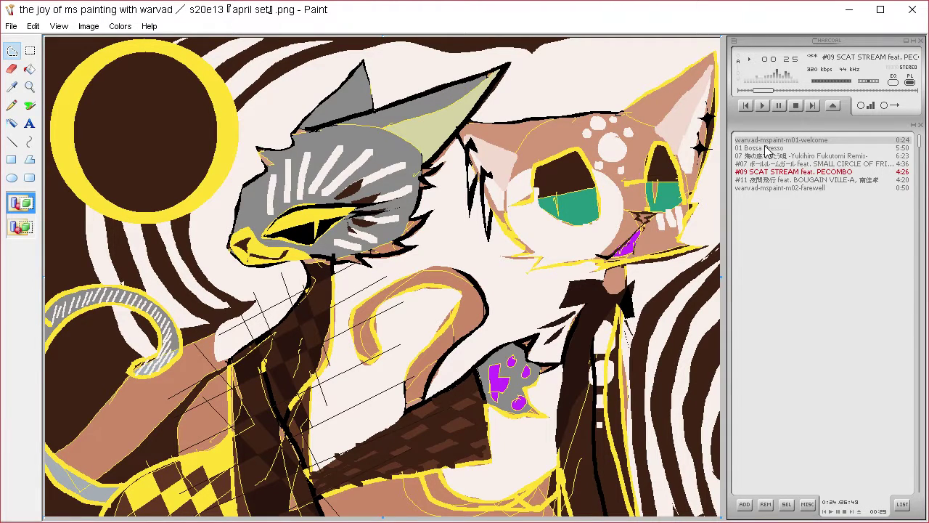
Draw a tall, narrow filled black ellipse as a slit pupil in the centre of the large yellow-ringed circle.
click(13, 86)
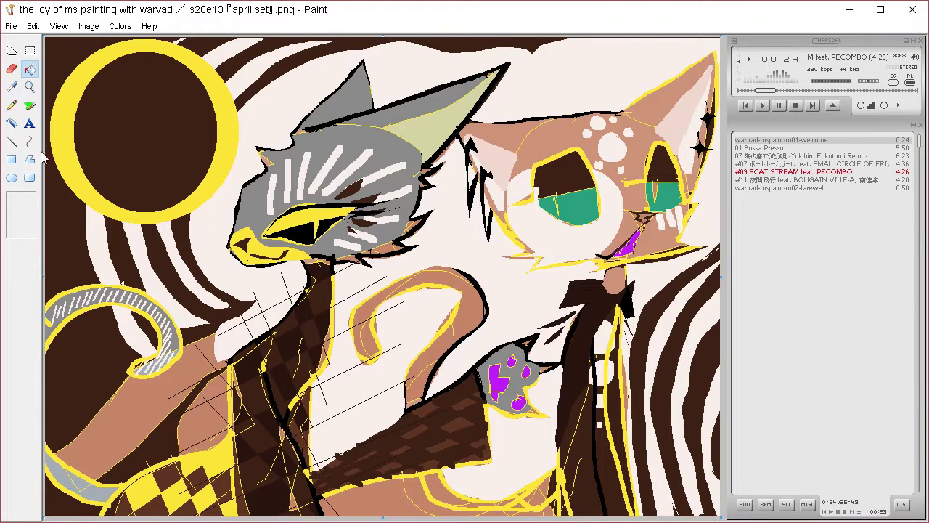
click(11, 177)
drag(140, 58, 150, 209)
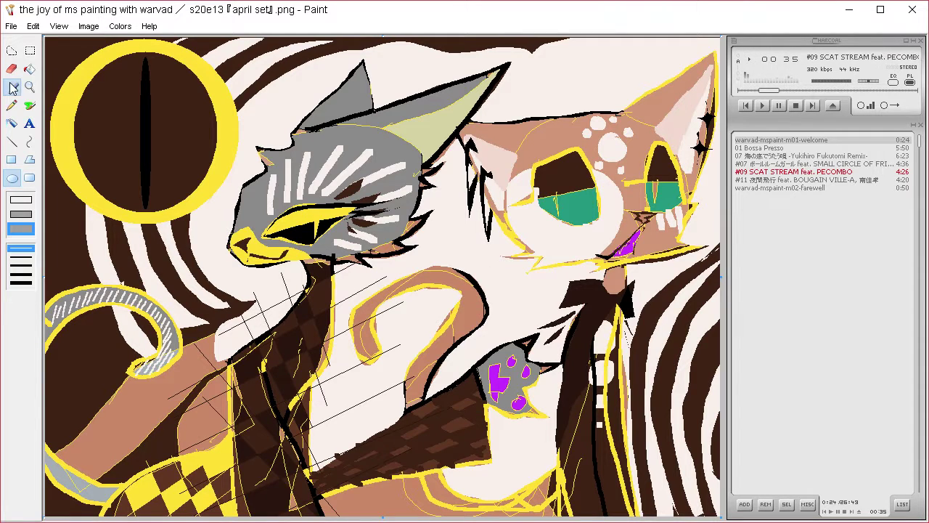
Add solid yellow pointed corners to both sides of the yellow ring so it reads as an eye.
click(29, 159)
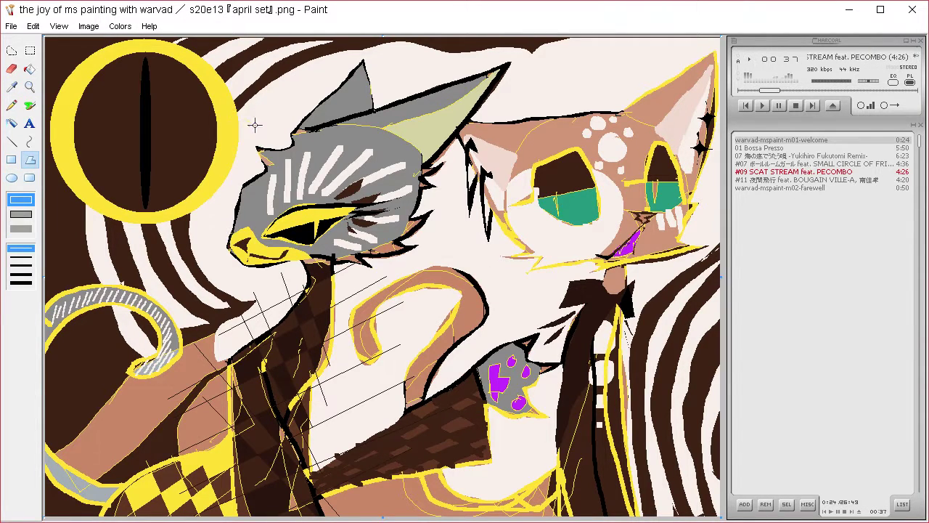
click(16, 230)
click(230, 134)
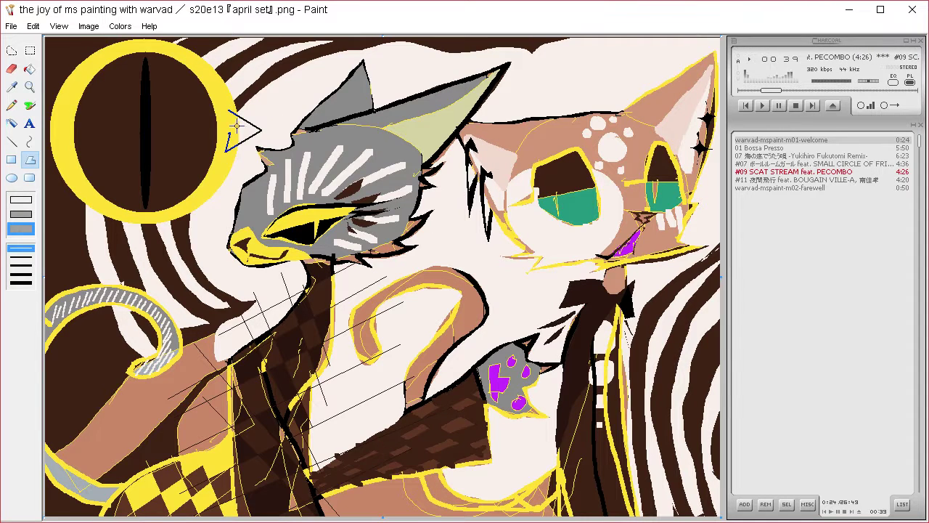
double_click(228, 131)
drag(53, 128, 46, 139)
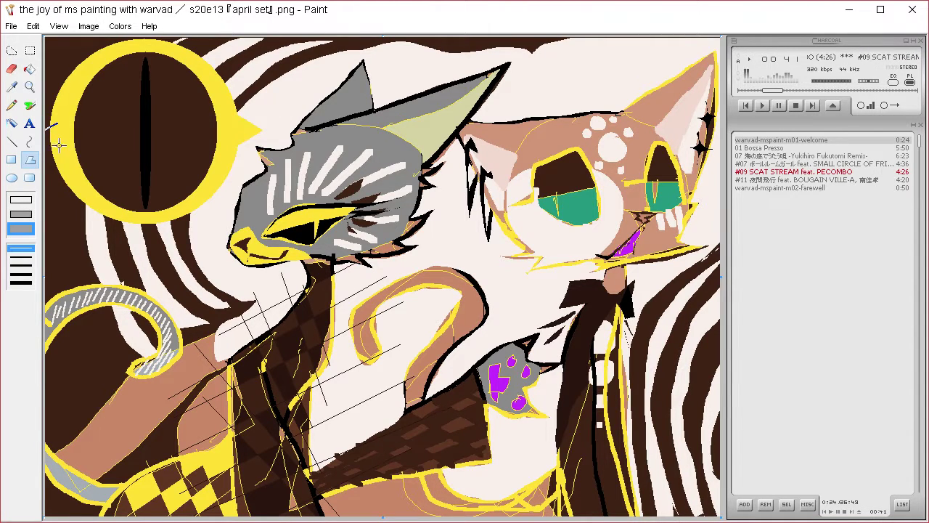
click(48, 158)
double_click(52, 145)
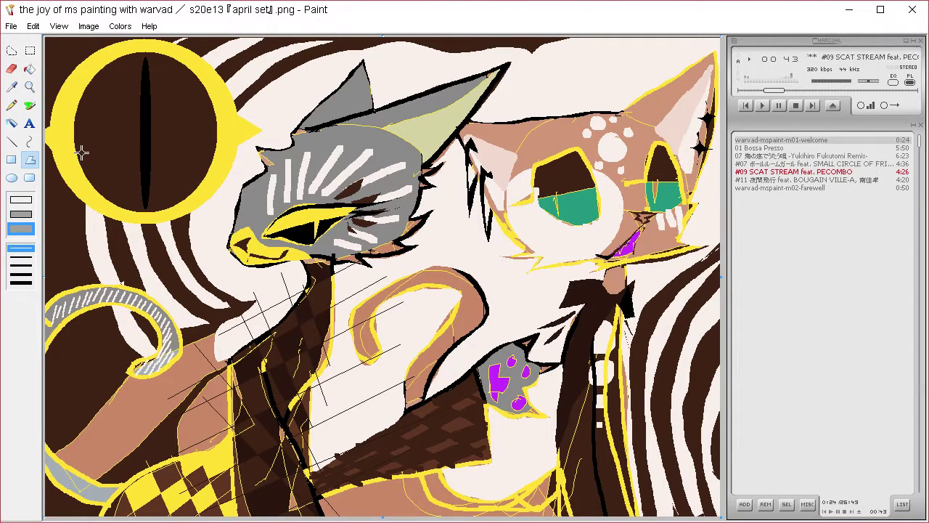
Sample the first cat's pale inner-ear colour, darken it to olive (RGB 181, 176, 91) and fill a shadow shape in that ear.
click(12, 87)
click(427, 130)
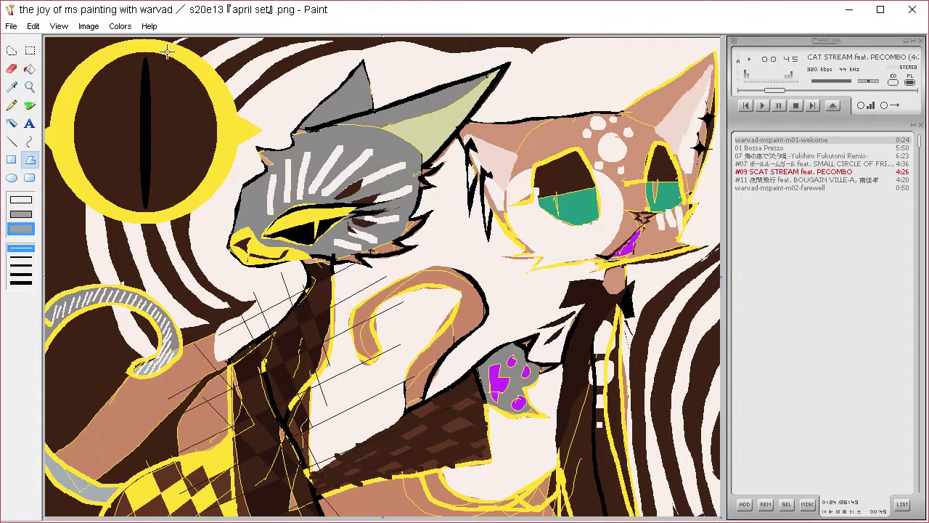
click(124, 29)
click(130, 43)
click(511, 344)
click(702, 217)
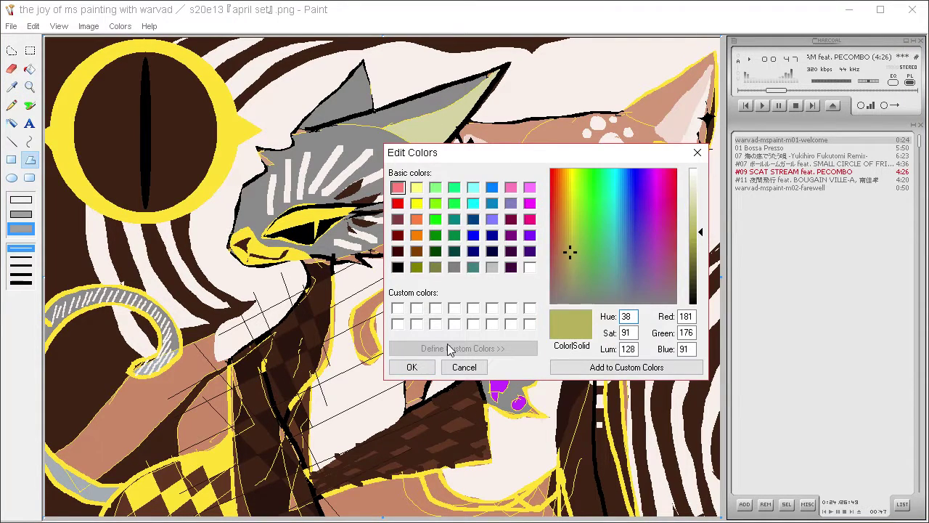
click(412, 367)
drag(417, 148, 497, 70)
drag(442, 108, 437, 113)
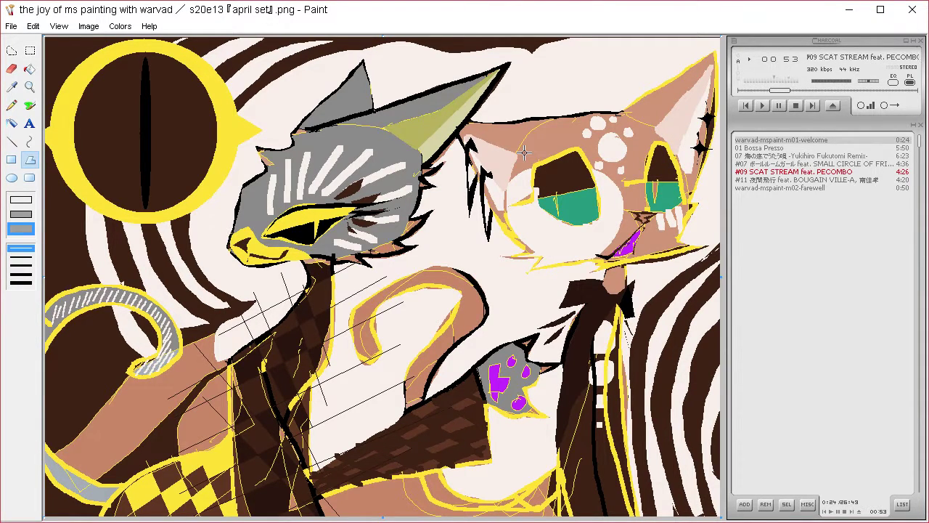
Sample the first cat's grey fur, select the whole picture for copying and mix a darker grey of RGB 111, 111, 111.
click(20, 88)
click(350, 140)
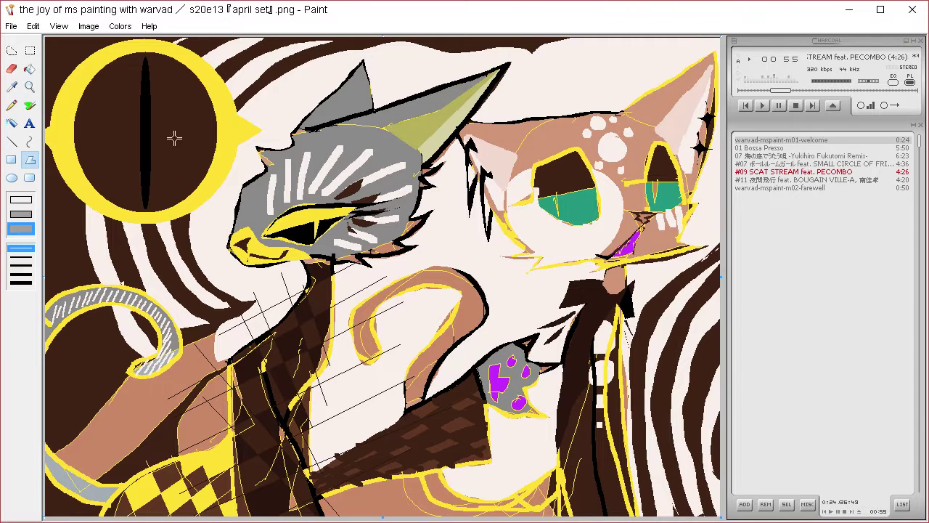
click(20, 88)
click(371, 142)
key(ctrl+a)
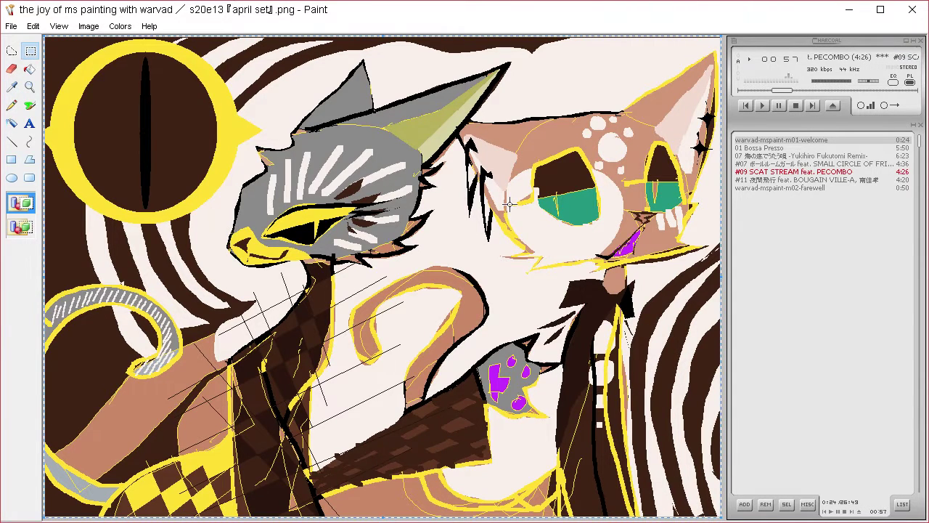
click(119, 27)
click(129, 44)
click(524, 347)
drag(701, 232, 701, 245)
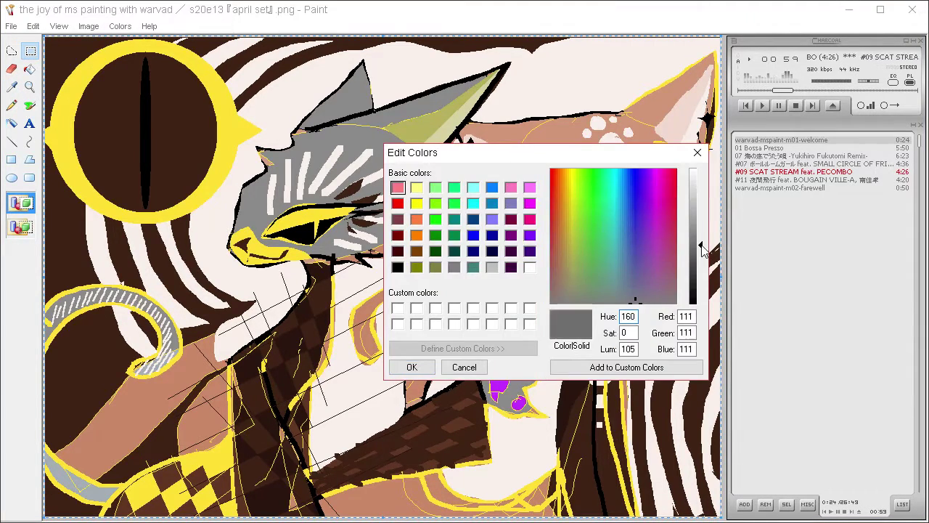
click(412, 368)
Paint large filled dark grey ellipses over the first cat's head and over its curled tail.
click(13, 178)
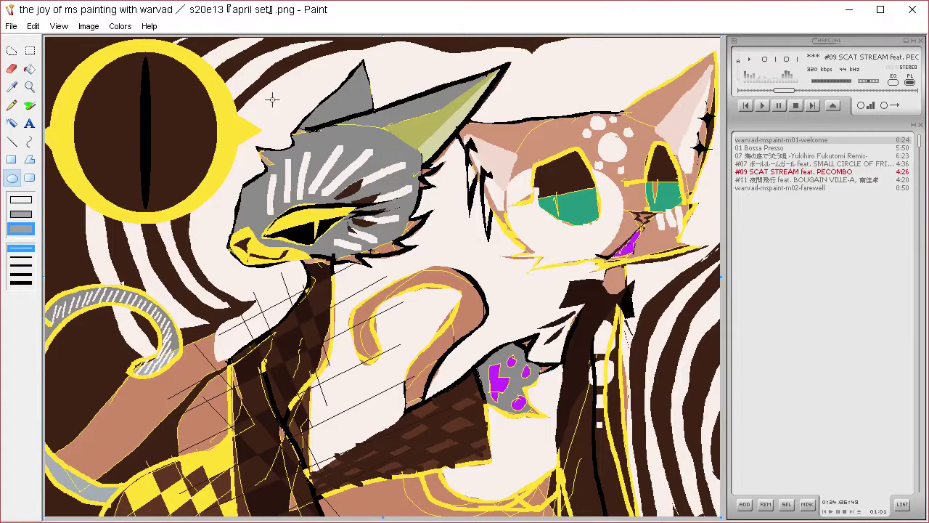
drag(272, 99, 498, 266)
key(ctrl+z)
drag(213, 101, 445, 284)
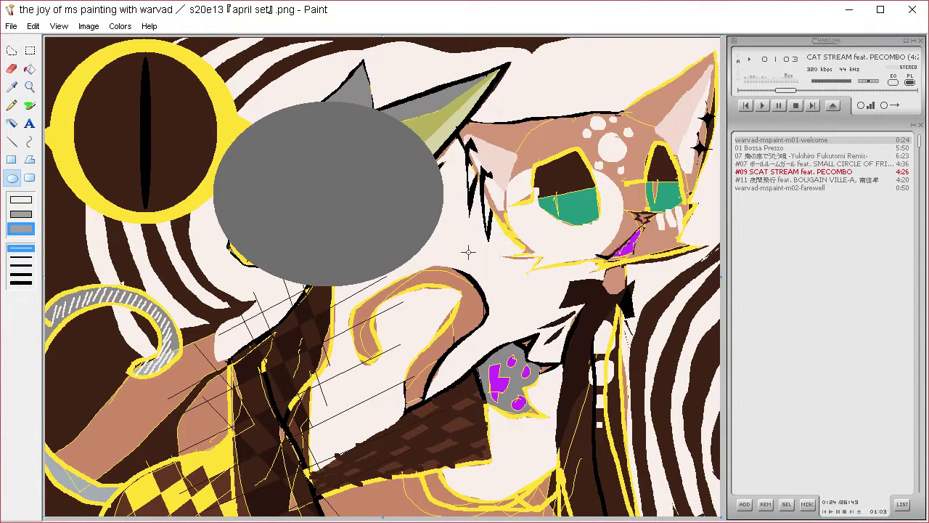
drag(188, 269, 26, 511)
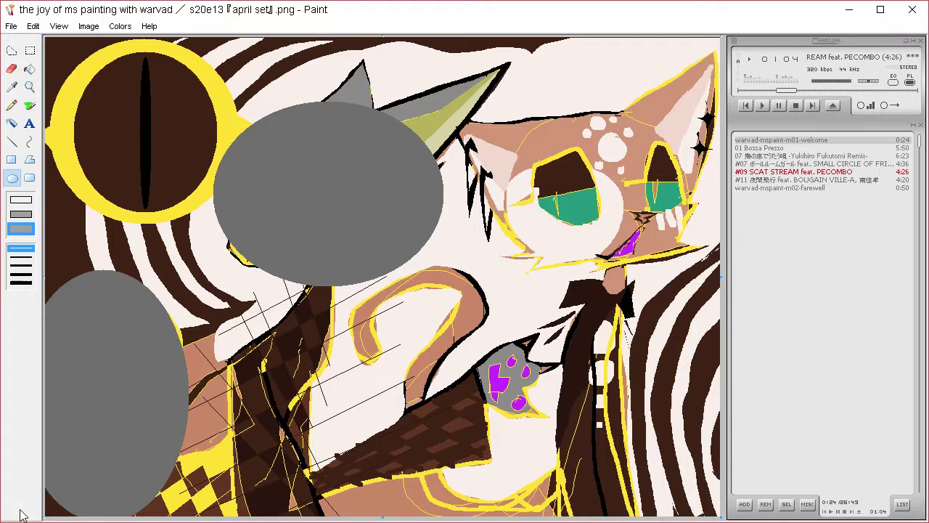
Overlay offset ellipses in the original grey, and paste the copied picture on top with a transparent background to leave crescent shadows.
click(12, 86)
click(357, 85)
drag(213, 65, 393, 248)
drag(171, 254, 63, 512)
key(ctrl+v)
click(33, 232)
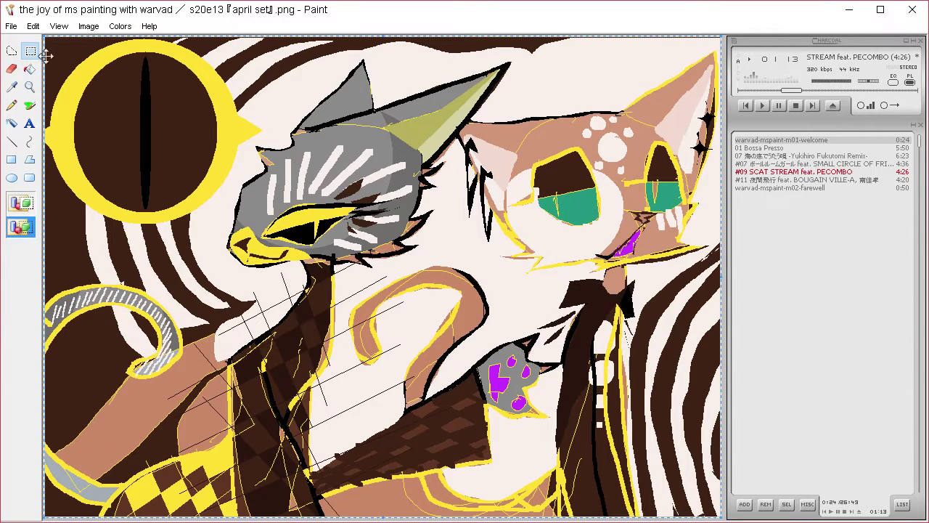
Sample the second cat's tan fur, select the whole picture and mix a darker reddish brown from the sampled colour.
click(18, 83)
click(554, 137)
click(17, 84)
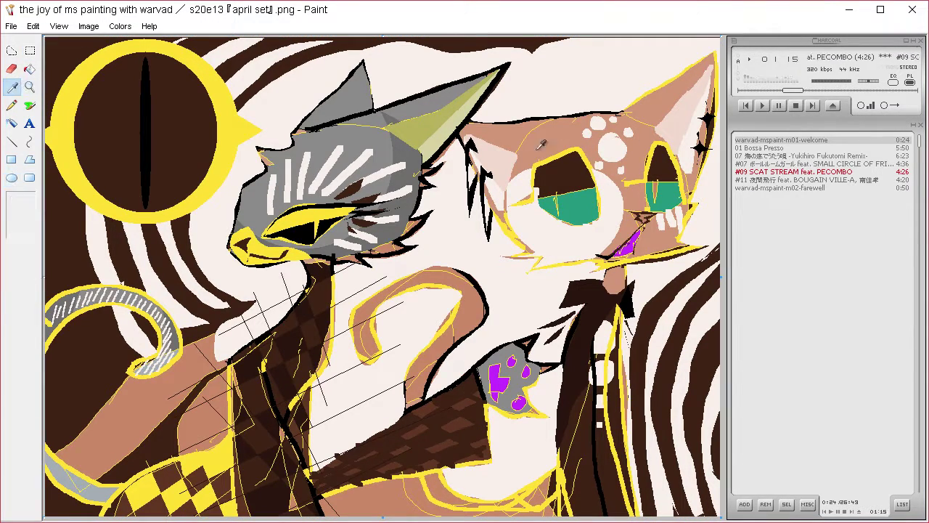
click(554, 137)
key(ctrl+a)
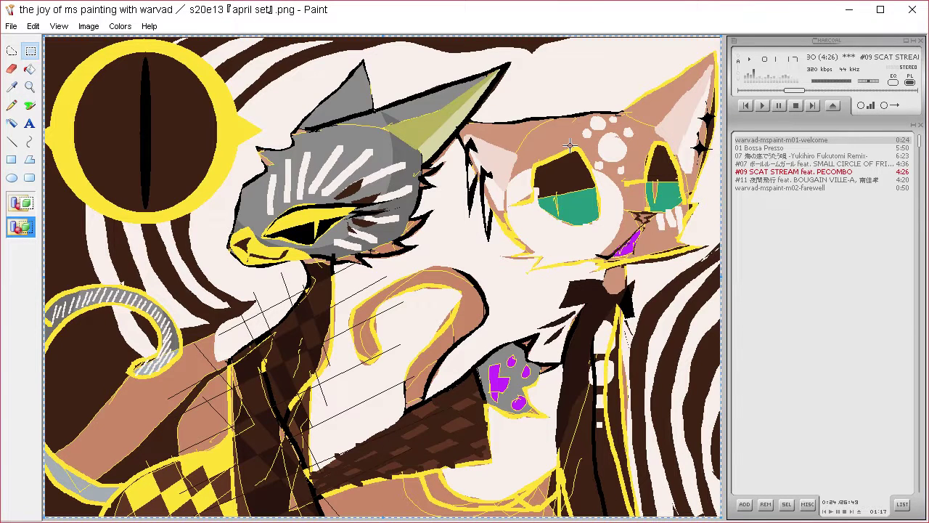
click(121, 30)
click(126, 41)
click(512, 343)
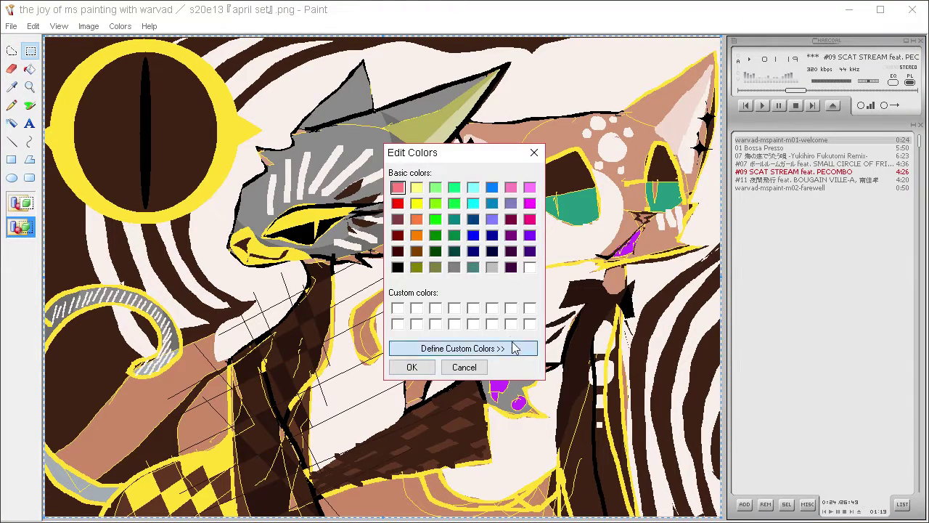
click(512, 348)
drag(701, 218, 701, 248)
click(412, 366)
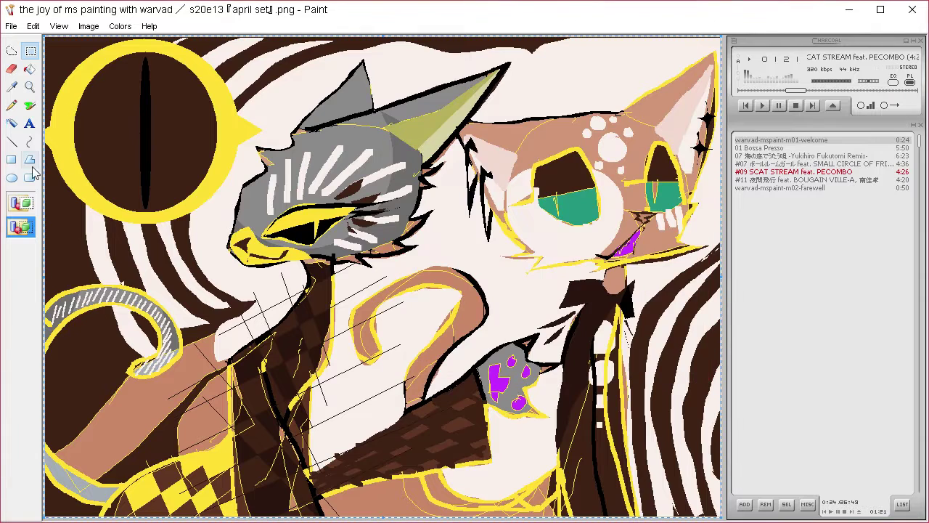
Paint a large reddish-brown circle over the second cat's head and overlay an offset circle in the lighter tan.
click(12, 177)
drag(705, 77, 500, 275)
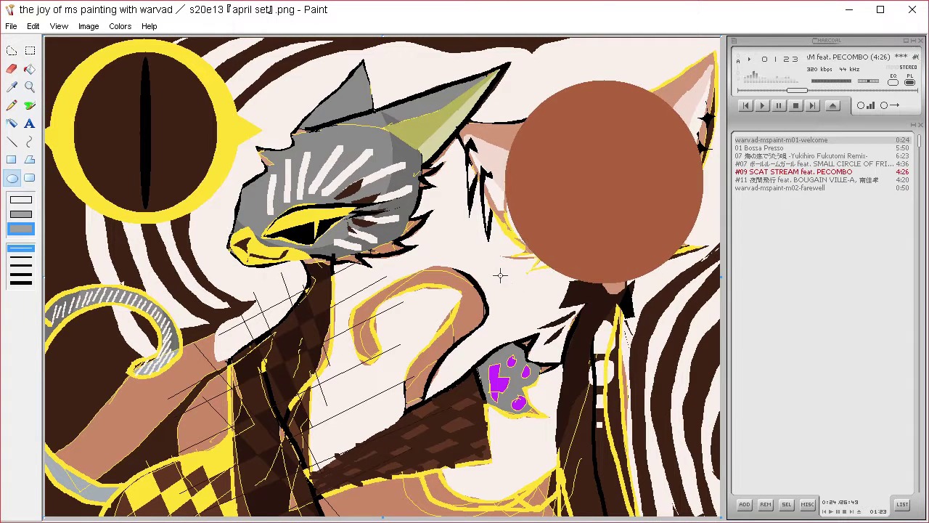
click(11, 87)
click(507, 129)
mouse_move(480, 57)
mouse_down()
mouse_move(682, 265)
mouse_move(704, 246)
mouse_up()
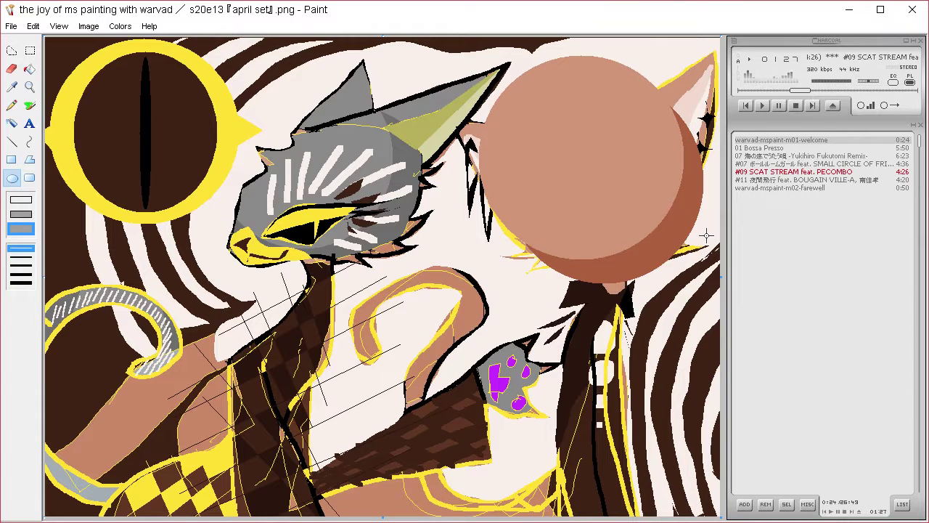
Paint a tall reddish-brown ellipse over the tan tail and checkered arm, and overlay two lighter tan ellipses on it.
click(12, 87)
click(608, 270)
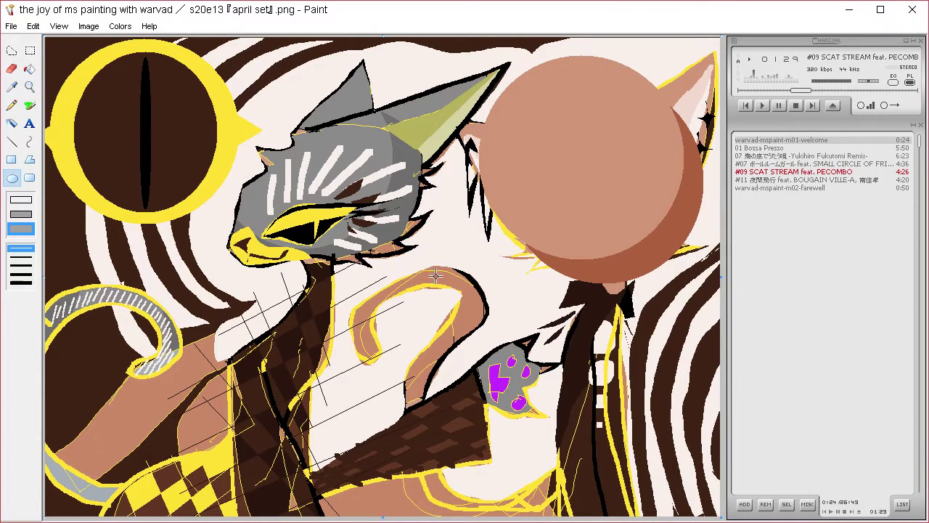
mouse_move(346, 254)
mouse_down()
mouse_move(528, 520)
mouse_move(544, 519)
mouse_up()
click(12, 86)
click(579, 172)
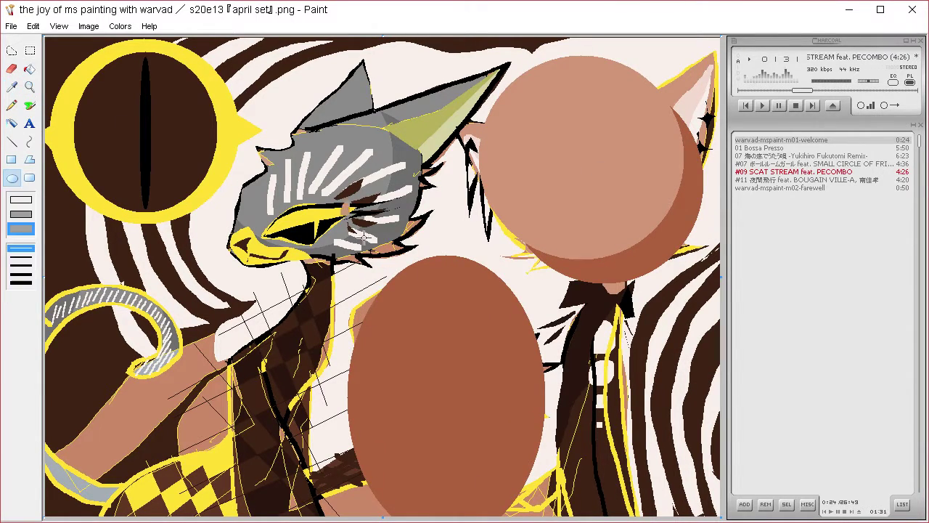
drag(542, 199, 339, 379)
drag(571, 400, 382, 495)
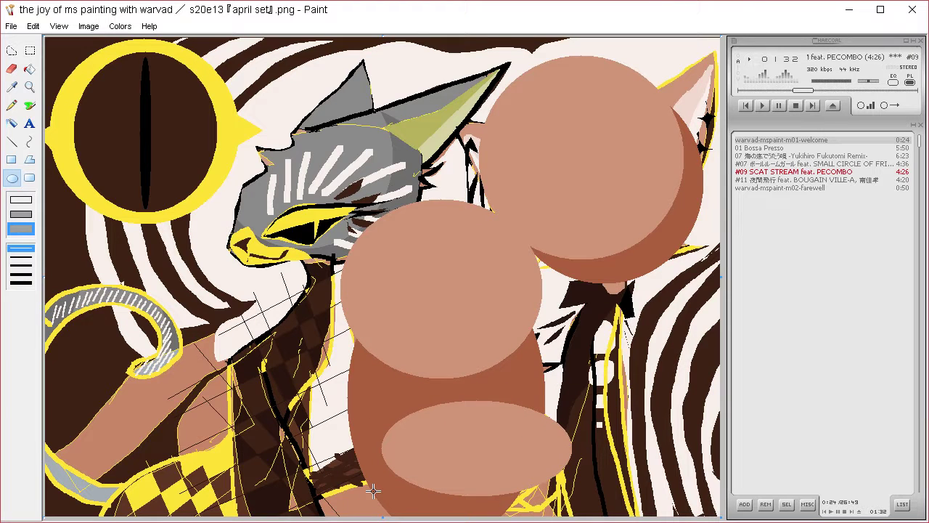
click(15, 86)
click(689, 82)
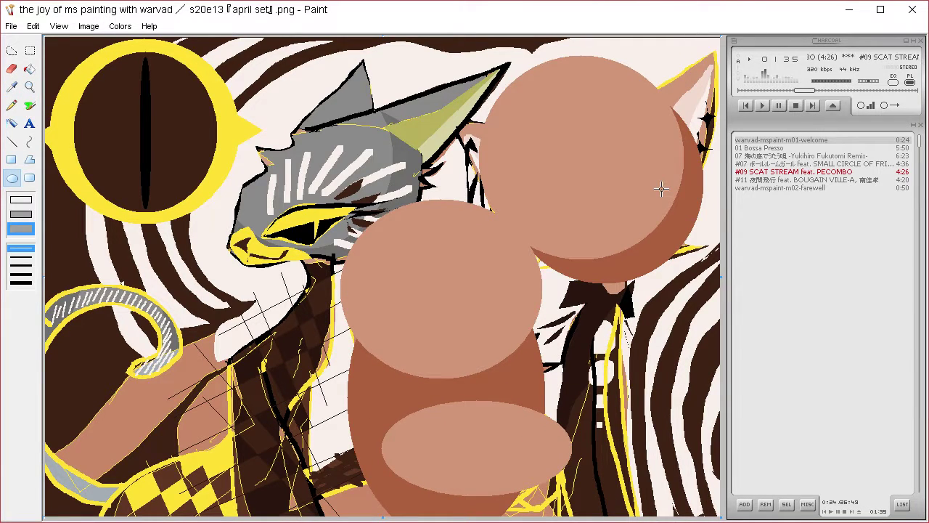
Undo the tan and brown ellipses and select the whole uncovered picture for copying.
key(ctrl+z)
key(ctrl+z)
key(ctrl+z)
key(ctrl+z)
key(ctrl+z)
key(ctrl+a)
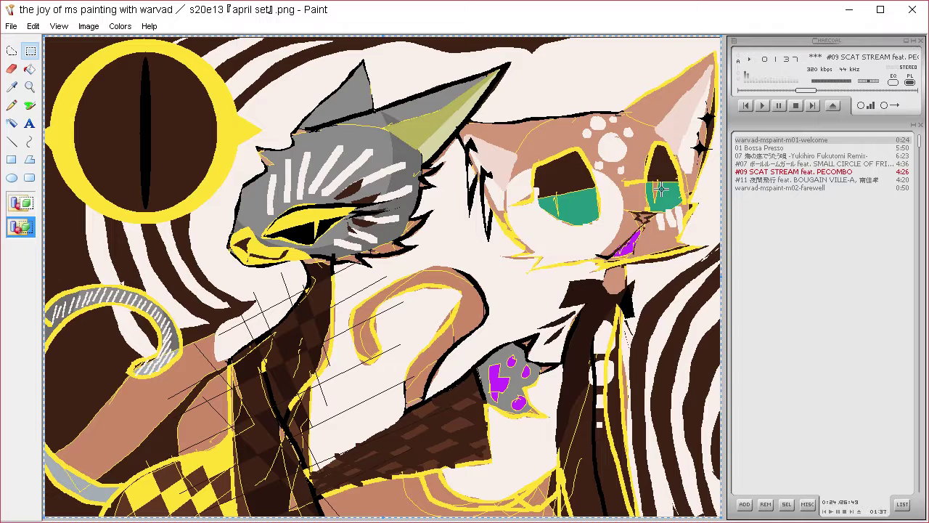
Redo the tan and brown ellipses and paste the copied picture over them with a transparent background to shade the tan fur.
key(ctrl+y)
key(ctrl+y)
key(ctrl+y)
key(ctrl+y)
key(ctrl+y)
key(ctrl+v)
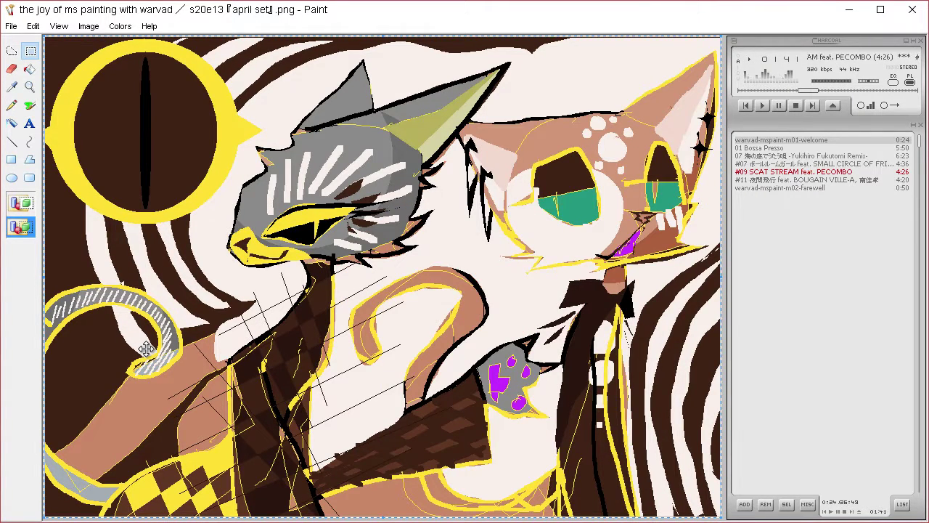
Compare the picture with and without the covering ellipses by stepping back and forth through the edit history.
key(ctrl+y)
key(ctrl+y)
key(ctrl+y)
key(ctrl+y)
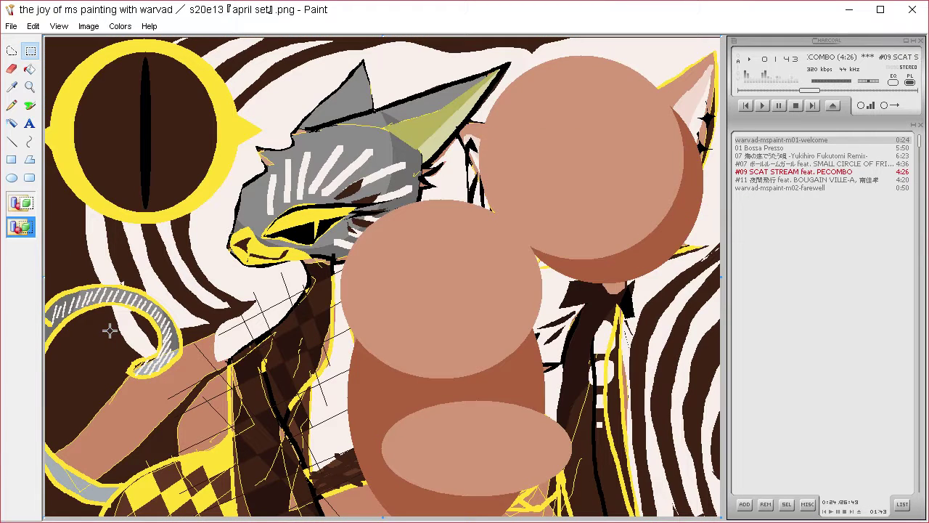
key(ctrl+z)
key(ctrl+z)
key(ctrl+z)
key(ctrl+z)
key(ctrl+y)
key(ctrl+y)
key(ctrl+y)
key(ctrl+y)
key(ctrl+z)
key(ctrl+z)
key(ctrl+z)
key(ctrl+z)
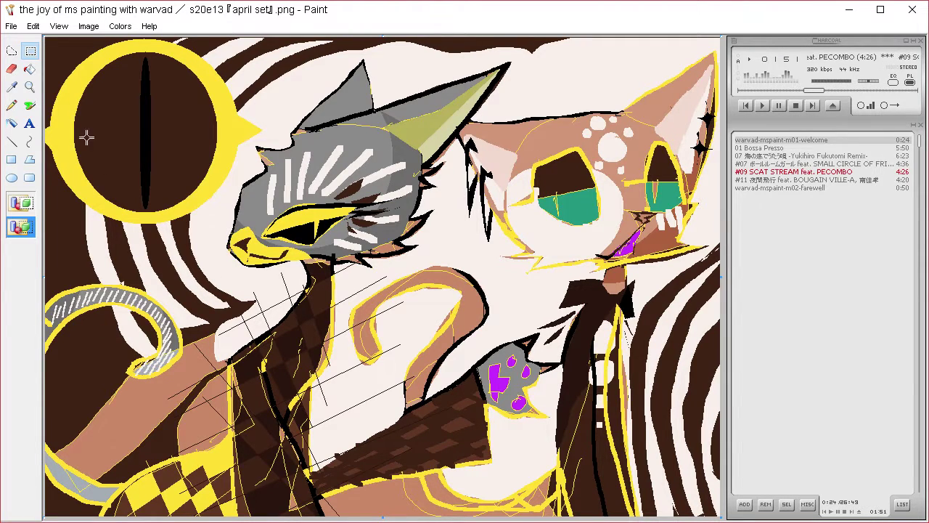
Sample the ring's yellow and add four thin vertical yellow slivers inside the large eye, two on each side of the pupil.
click(17, 87)
click(73, 164)
click(11, 50)
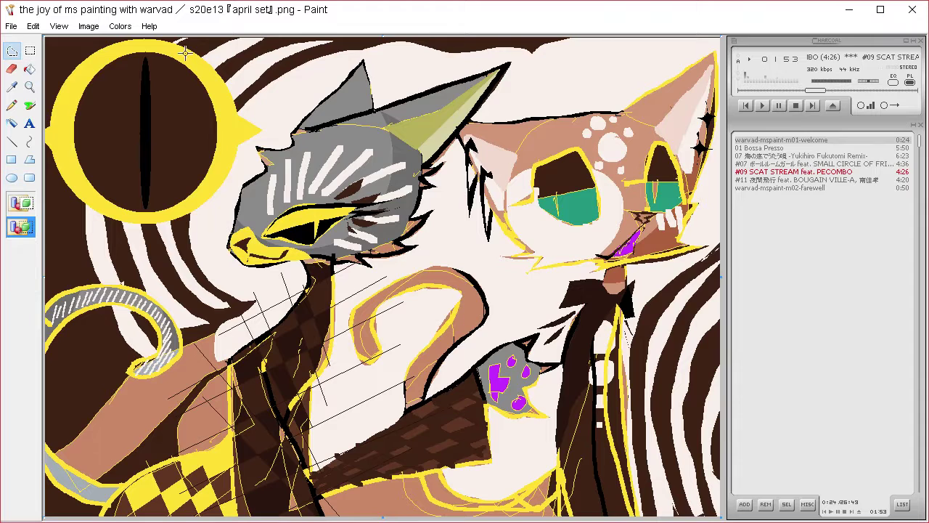
mouse_move(116, 85)
mouse_down()
mouse_move(118, 142)
mouse_move(117, 97)
mouse_up()
key(Delete)
drag(124, 142, 128, 148)
key(Delete)
drag(161, 84, 163, 109)
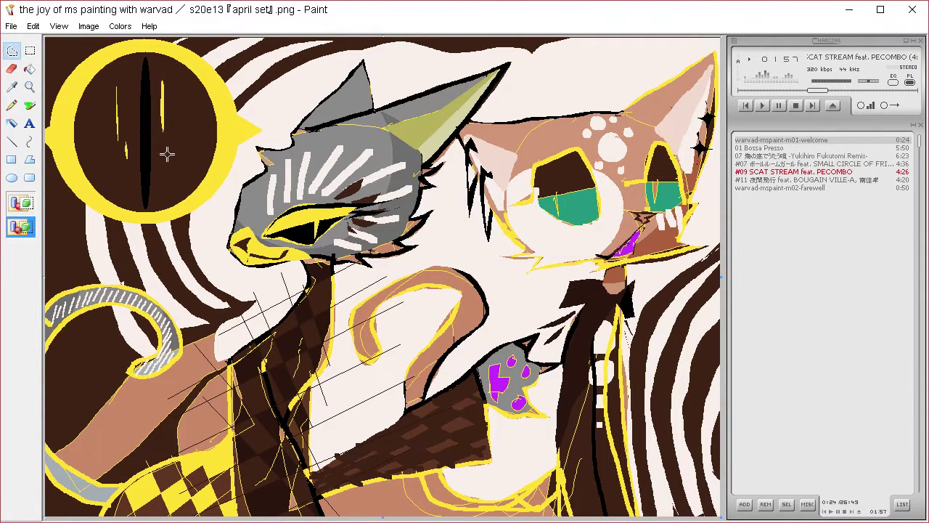
drag(169, 145, 169, 133)
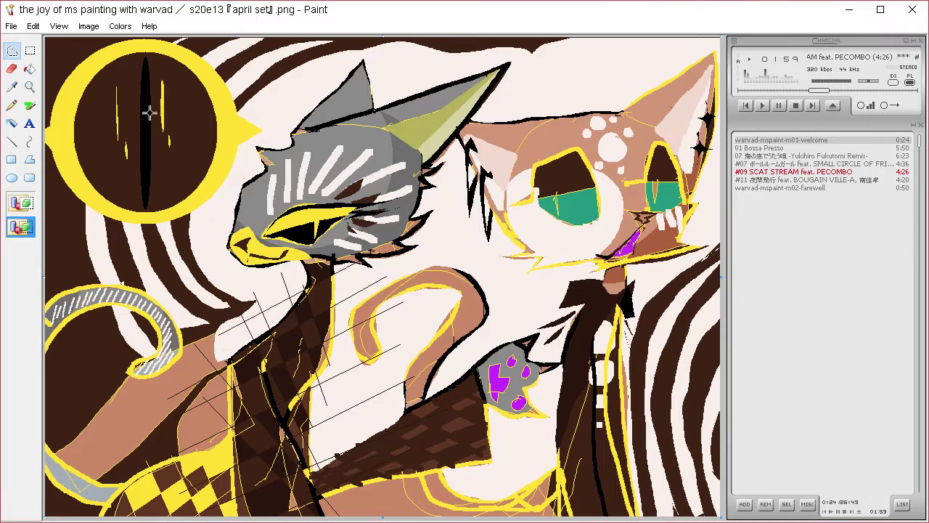
Sample the pupil's black and add flat black slivers beneath the large eye, below the grey cat's chin and across the right-hand stripes.
click(12, 88)
right_click(146, 136)
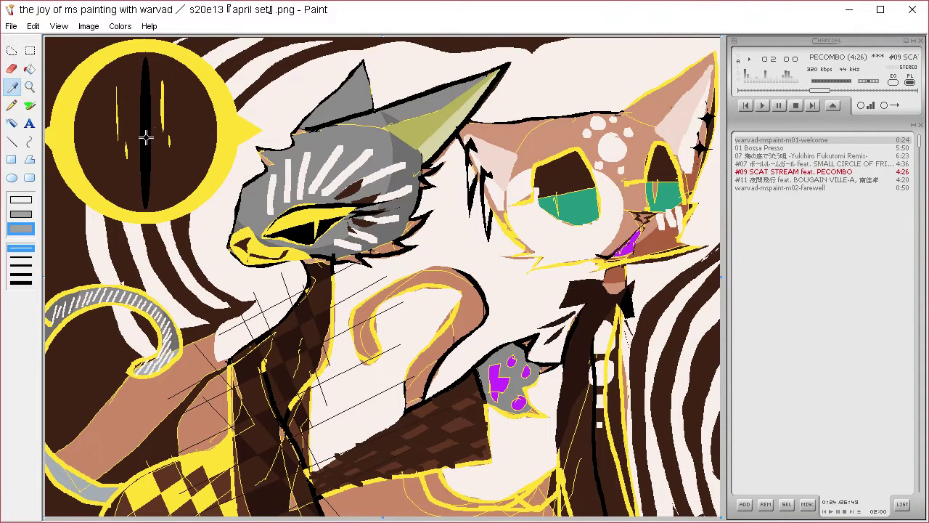
click(9, 55)
mouse_move(86, 213)
mouse_down()
mouse_move(95, 224)
mouse_move(188, 208)
mouse_move(247, 166)
mouse_move(272, 274)
mouse_move(187, 294)
mouse_move(277, 281)
mouse_move(270, 302)
mouse_move(383, 267)
mouse_move(317, 294)
mouse_move(366, 292)
mouse_up()
key(Delete)
key(Delete)
mouse_move(708, 342)
mouse_down()
mouse_move(717, 345)
mouse_move(708, 366)
mouse_move(657, 375)
mouse_up()
key(Delete)
key(Delete)
key(Delete)
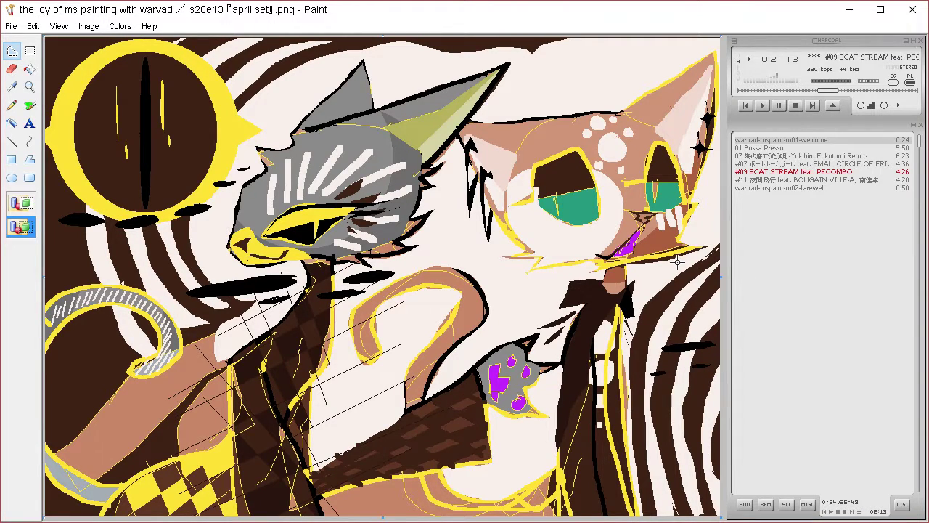
Sample the pale backdrop as the background colour for areas cut out with the free-form selection.
click(15, 87)
right_click(210, 225)
click(14, 52)
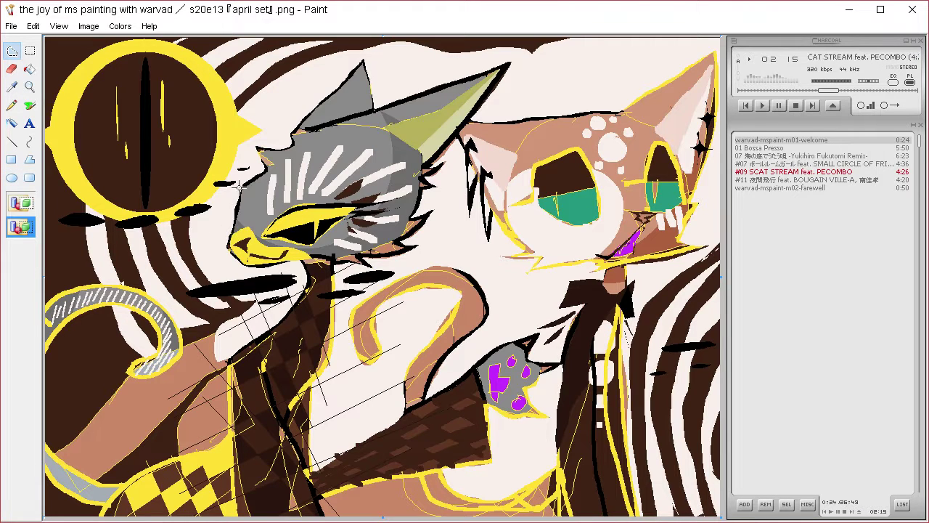
Try to shift the grey cat's forehead and back ear up and to the right, and trim the face's edge.
mouse_move(222, 231)
mouse_down()
mouse_move(348, 141)
mouse_move(393, 80)
mouse_move(370, 49)
mouse_move(260, 147)
mouse_move(238, 177)
mouse_move(228, 232)
mouse_up()
drag(328, 161, 347, 165)
click(200, 225)
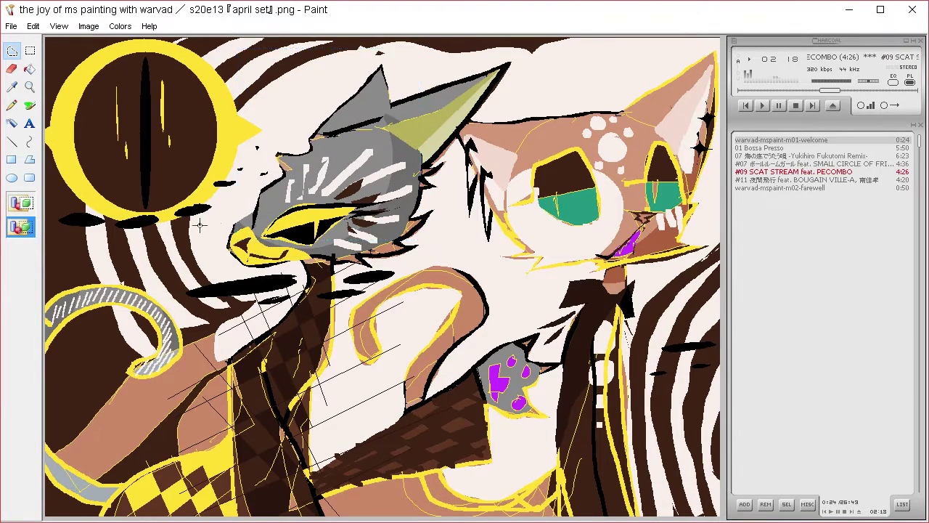
mouse_move(217, 242)
mouse_down()
mouse_move(256, 223)
mouse_move(246, 203)
mouse_move(209, 278)
mouse_move(223, 227)
mouse_move(317, 129)
mouse_move(278, 136)
mouse_up()
key(Delete)
key(Delete)
key(Delete)
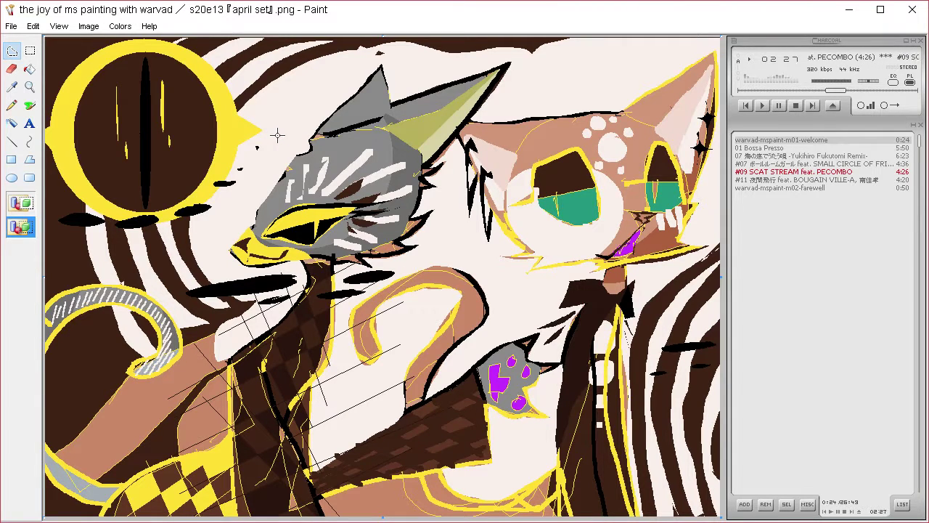
Undo the forehead shift and edge trims on the grey cat, comparing both versions through the edit history.
key(ctrl+z)
key(ctrl+z)
key(ctrl+z)
key(ctrl+z)
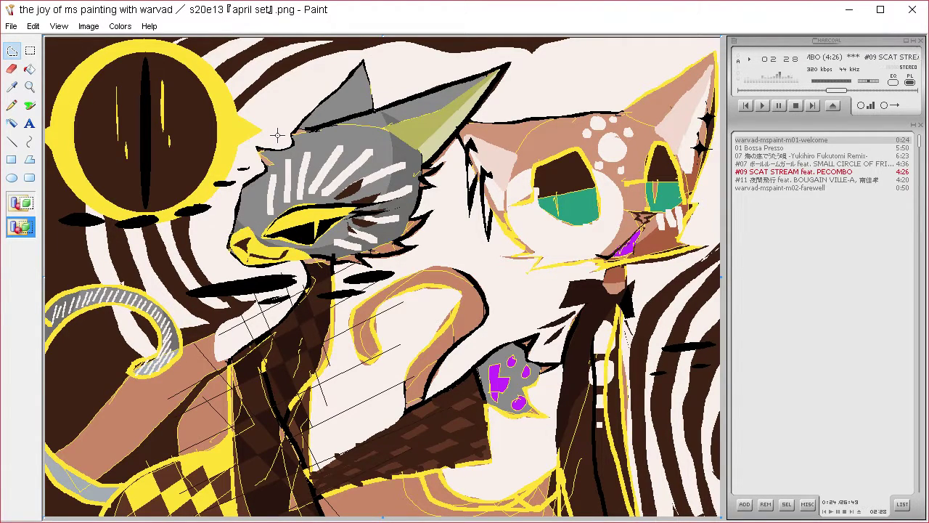
key(ctrl+y)
key(ctrl+z)
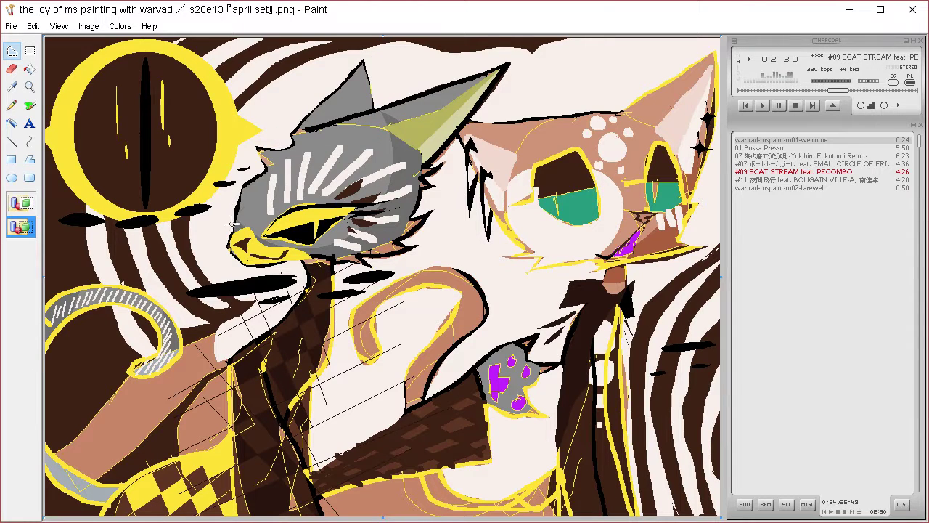
Cut out the grey cat's forehead and back ear free-form and nudge them slightly to the right and down, breaking up the white stripes.
mouse_move(232, 223)
mouse_down()
mouse_move(254, 190)
mouse_move(328, 127)
mouse_move(374, 120)
mouse_move(299, 86)
mouse_move(207, 238)
mouse_move(221, 231)
mouse_up()
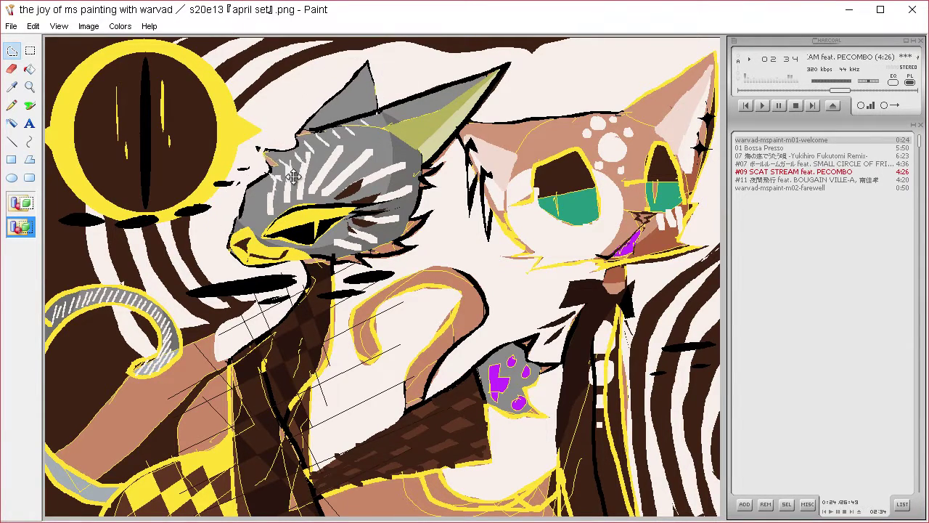
drag(293, 177, 296, 179)
click(450, 250)
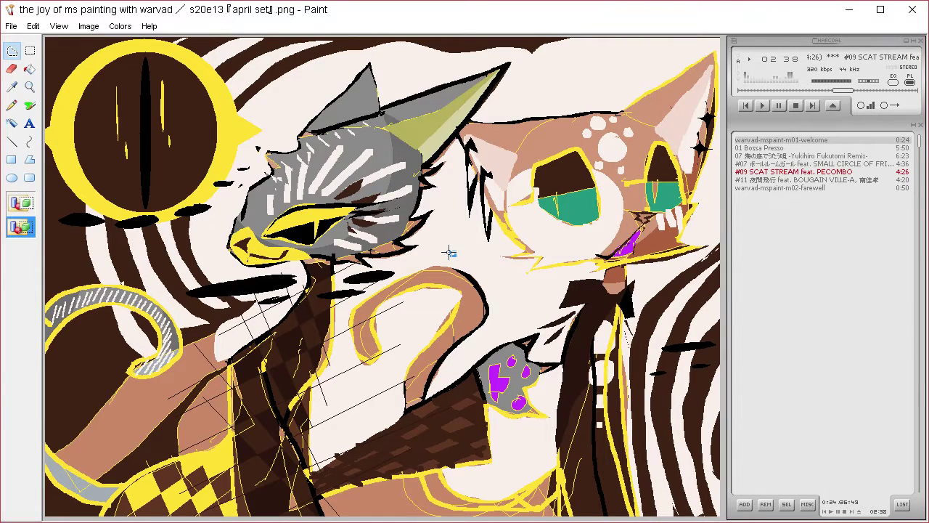
Sample black and add a thin curved line over the tan cat's nose and a black wedge beneath the grey paw.
click(12, 86)
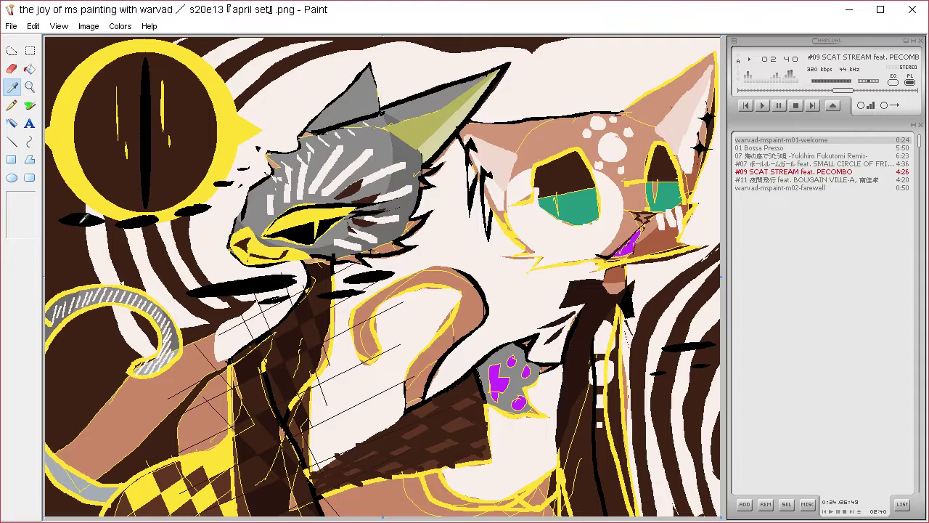
click(13, 50)
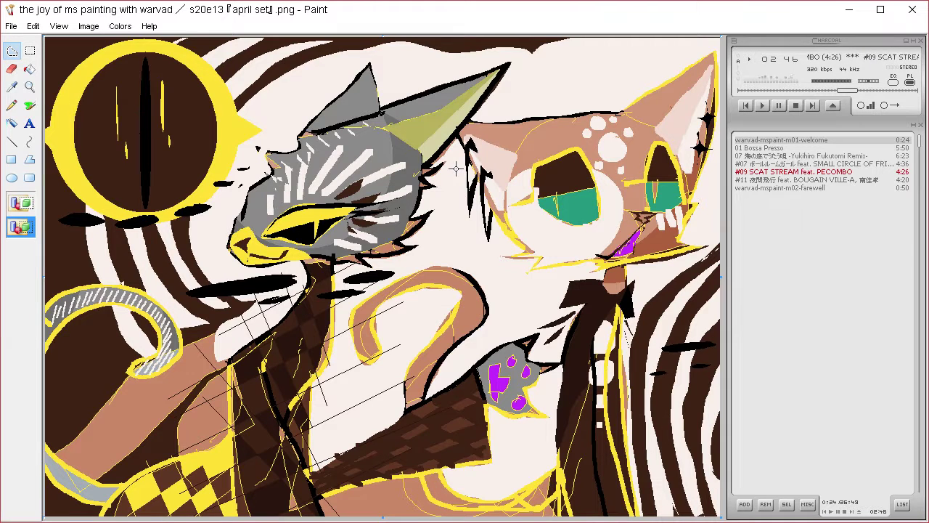
mouse_move(598, 223)
mouse_down()
mouse_move(626, 199)
mouse_move(679, 213)
mouse_move(636, 204)
mouse_move(603, 219)
mouse_up()
key(Delete)
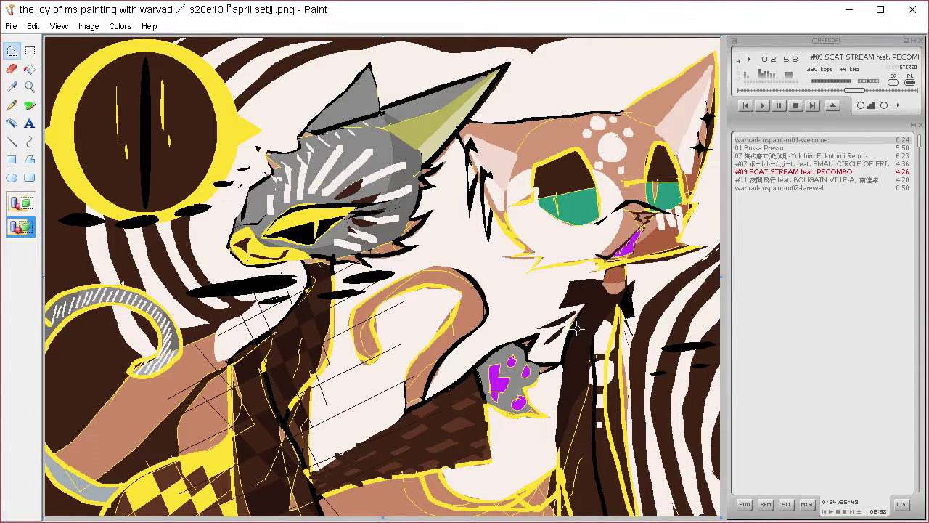
mouse_move(492, 460)
mouse_down()
mouse_move(507, 415)
mouse_move(492, 402)
mouse_move(491, 461)
mouse_up()
key(Delete)
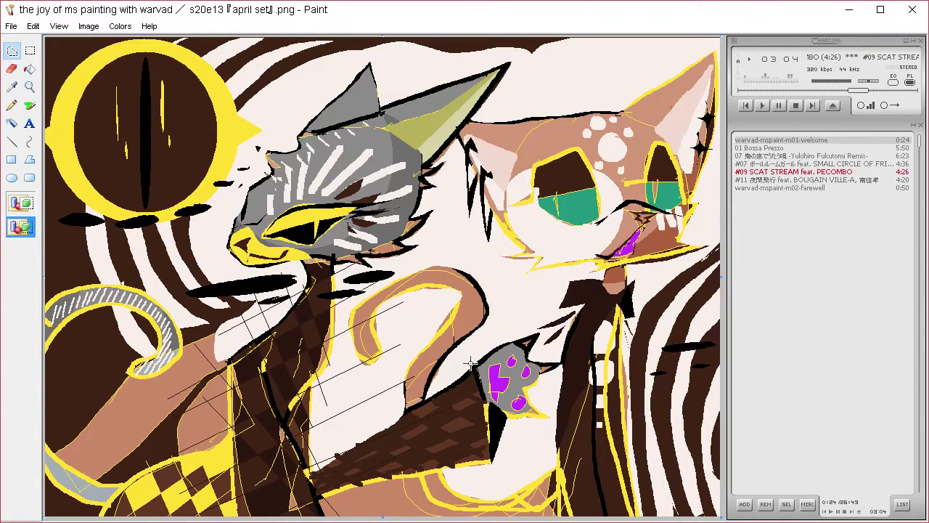
Shade the grey cat's upper neck and the inner part of its large ear with black free-form shapes.
mouse_move(332, 265)
mouse_down()
mouse_move(298, 305)
mouse_move(315, 299)
mouse_move(303, 261)
mouse_move(336, 259)
mouse_up()
key(Delete)
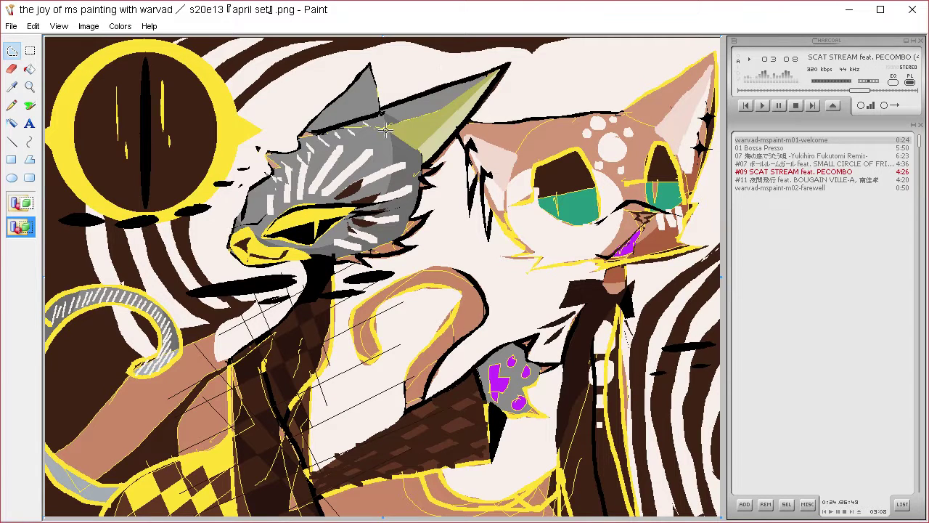
mouse_move(386, 129)
mouse_down()
mouse_move(457, 102)
mouse_move(499, 69)
mouse_move(413, 129)
mouse_up()
key(Delete)
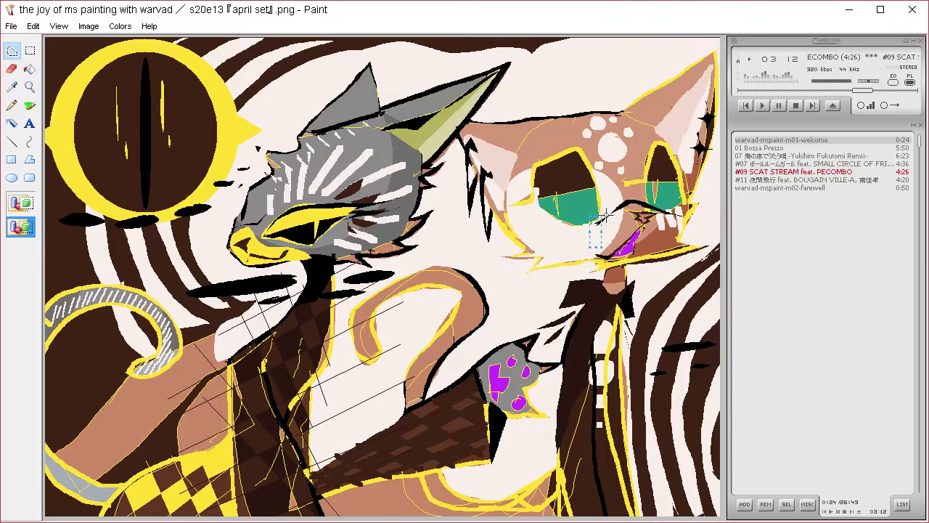
Undo trial black drips beneath the tan cat's larger eye and add thin black slivers inside both green irises.
drag(584, 220, 585, 244)
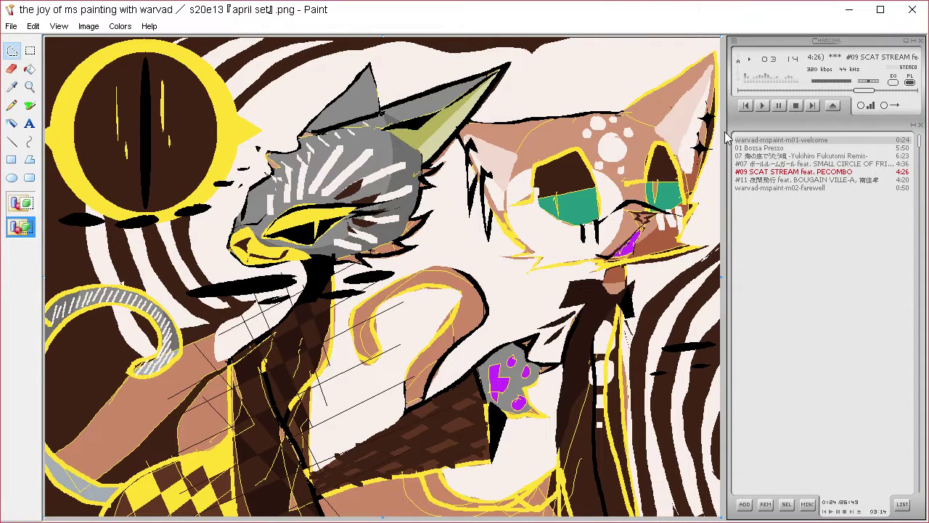
key(ctrl+z)
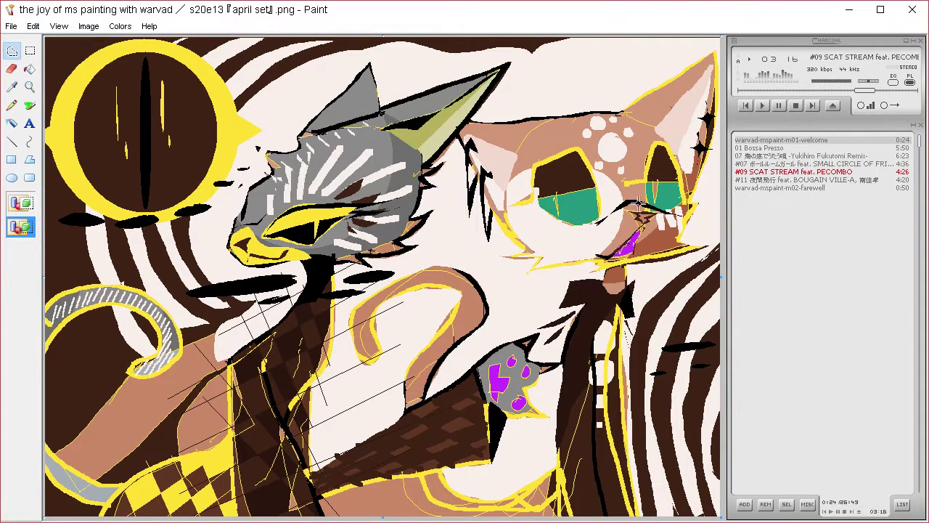
mouse_move(573, 193)
mouse_down()
mouse_move(576, 221)
mouse_move(579, 190)
mouse_move(547, 198)
mouse_move(548, 213)
mouse_move(544, 187)
mouse_up()
key(Delete)
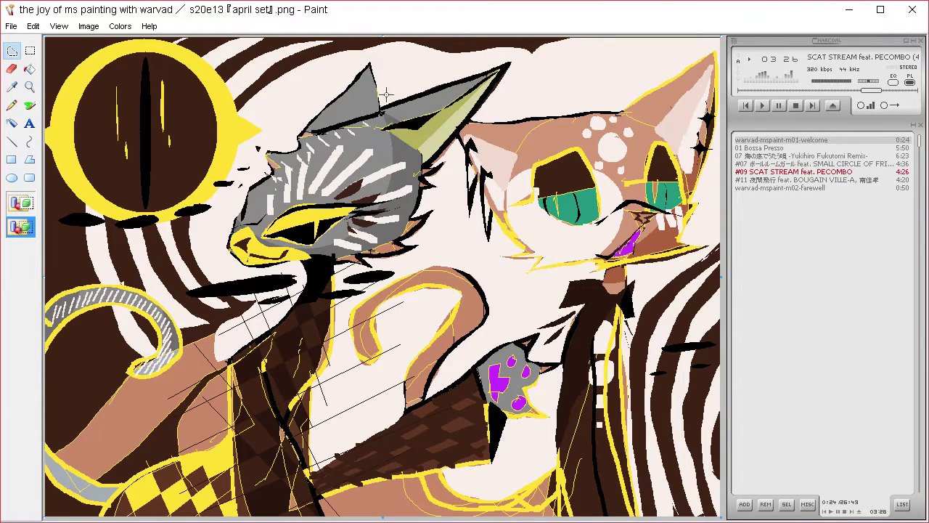
Add spiky black fur tufts along the grey cat's forehead and the base of its back ear.
mouse_move(385, 112)
mouse_down()
mouse_move(301, 134)
mouse_move(302, 154)
mouse_move(259, 151)
mouse_move(271, 173)
mouse_move(232, 178)
mouse_move(252, 179)
mouse_move(239, 221)
mouse_up()
key(Delete)
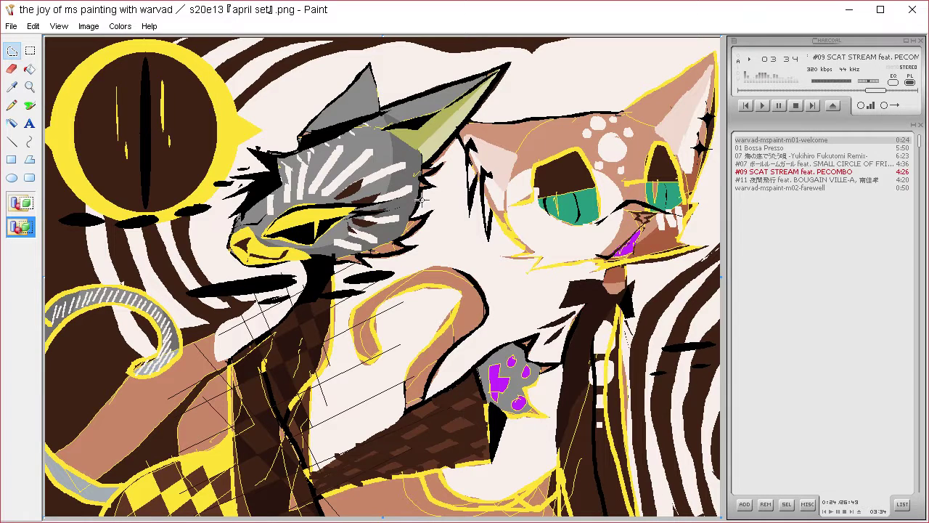
Add a row of thin vertical black slivers between the two cats, descending toward the grey paw.
mouse_move(439, 174)
mouse_down()
mouse_move(440, 253)
mouse_move(442, 179)
mouse_move(447, 195)
mouse_move(453, 181)
mouse_move(459, 254)
mouse_up()
key(Delete)
key(Delete)
drag(465, 196, 468, 265)
drag(473, 221, 490, 306)
key(Delete)
key(Delete)
key(Delete)
drag(497, 274, 498, 326)
key(Delete)
drag(504, 294, 505, 319)
drag(511, 299, 513, 321)
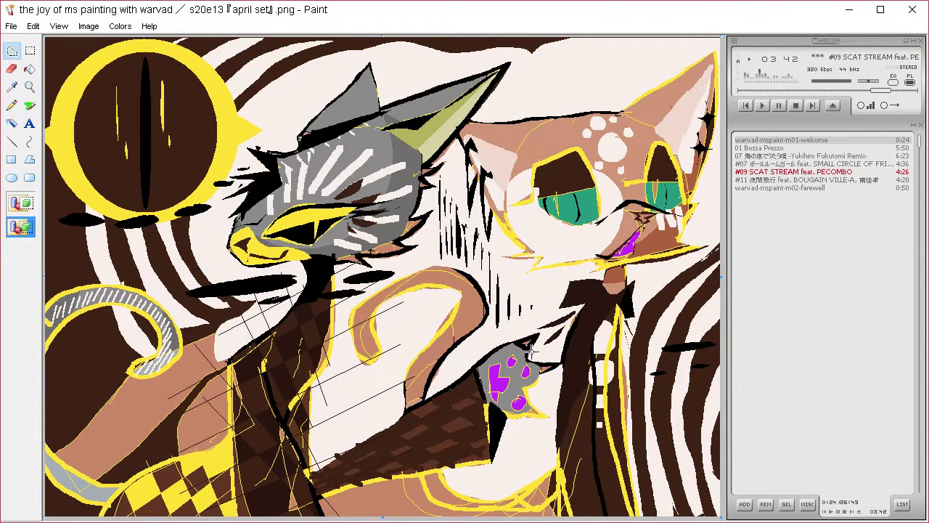
Sample the white of the grey cat's stripes and recolour the slivers in the tan cat's larger iris, undoing a stray fill of the smaller iris.
click(21, 84)
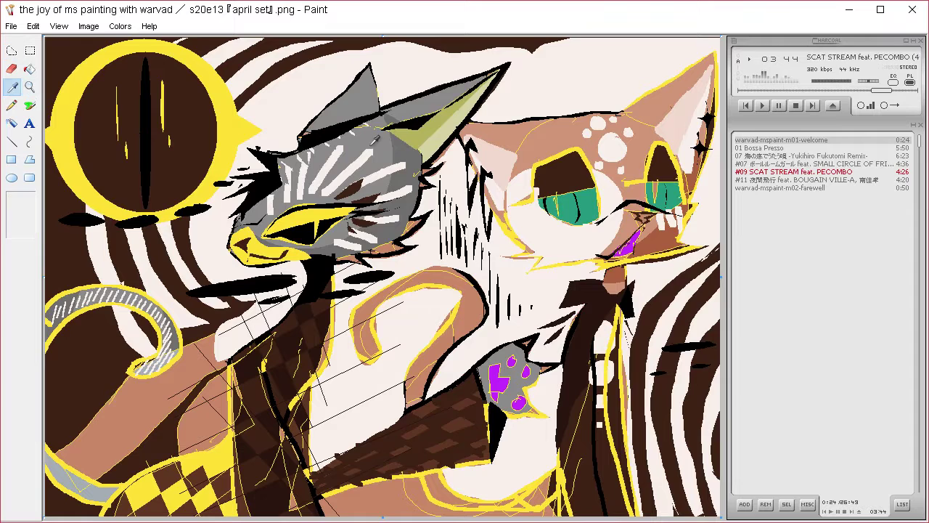
click(400, 153)
click(18, 50)
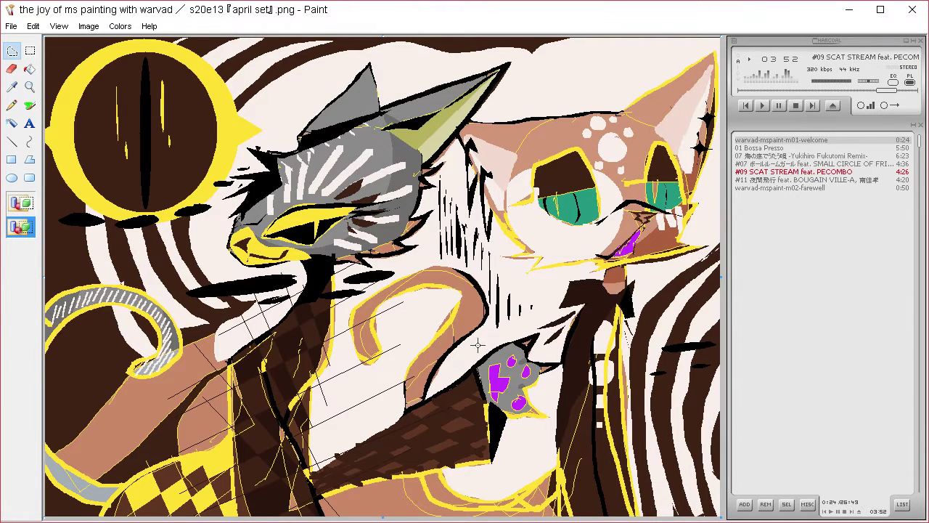
click(11, 177)
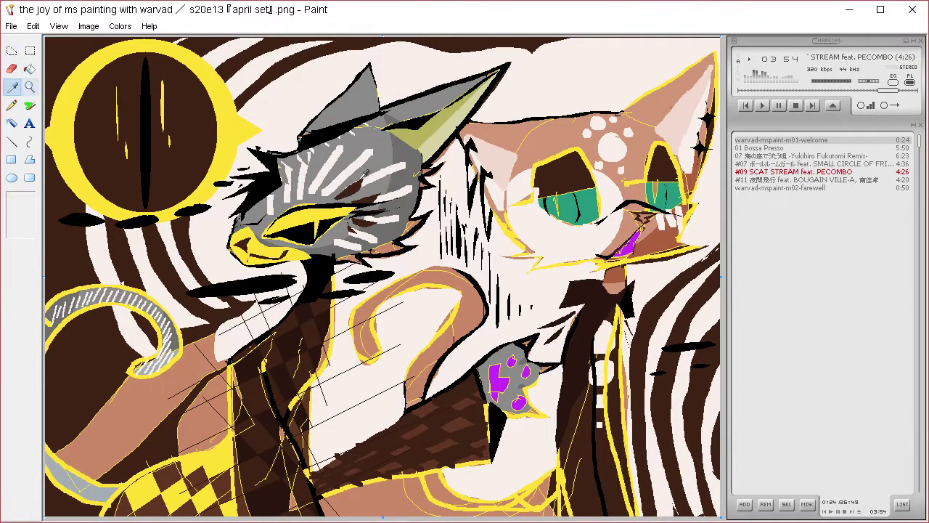
click(29, 69)
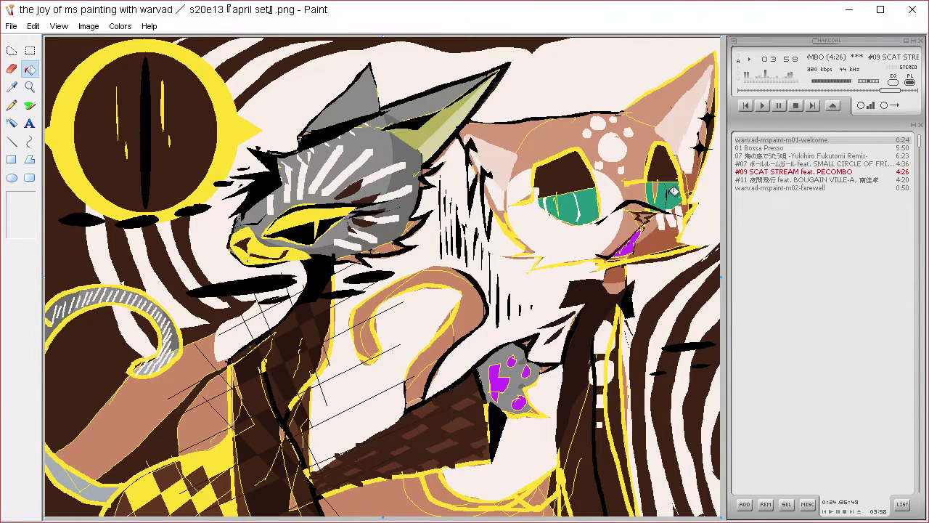
click(673, 191)
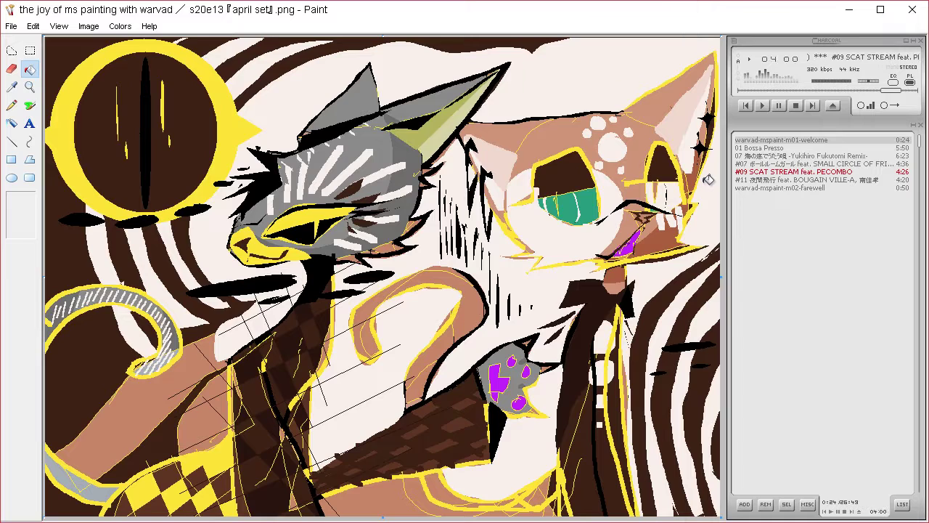
key(ctrl+z)
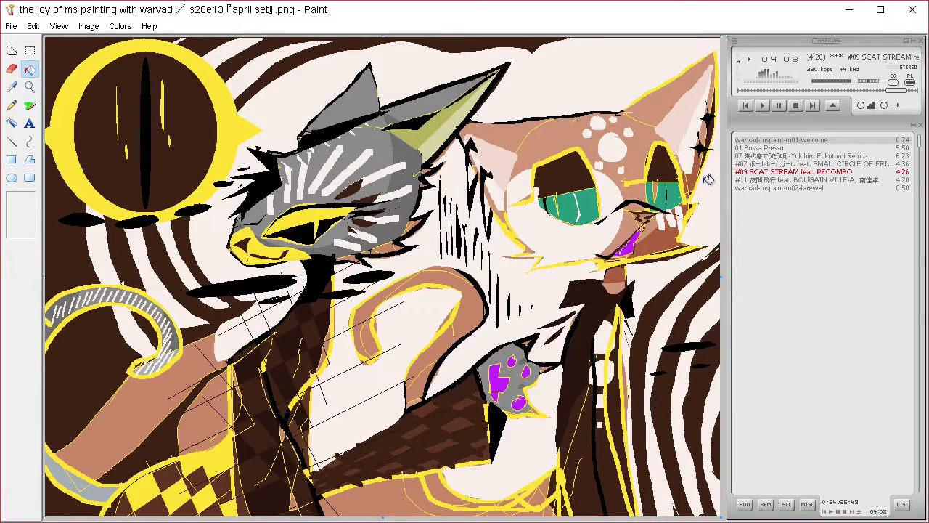
Sample white from the grey cat's cheek stripes and draw long, thin diagonal lines across the picture.
click(11, 86)
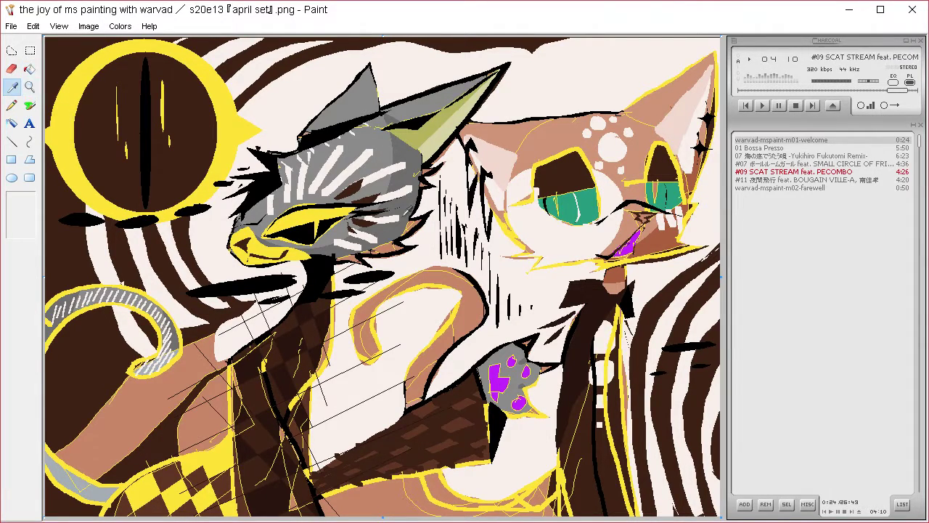
click(398, 216)
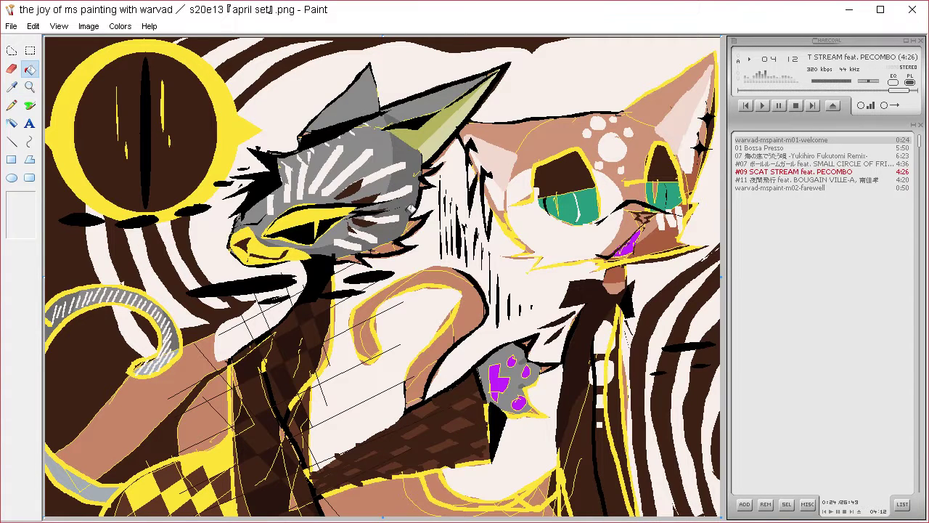
click(12, 141)
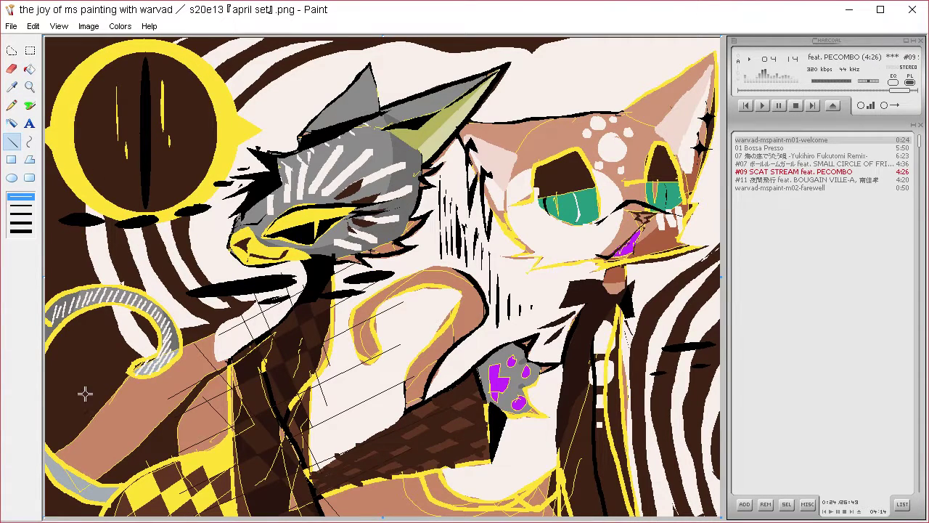
drag(77, 440, 608, 42)
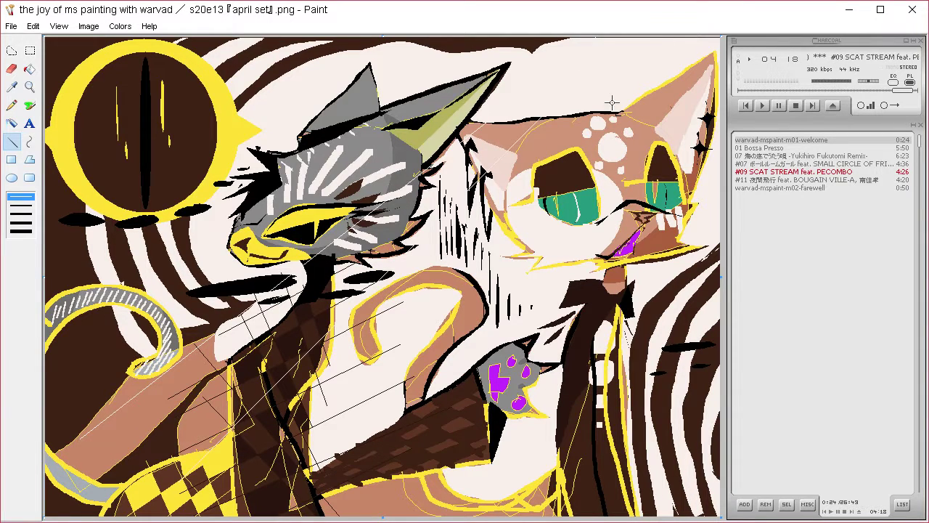
drag(612, 103, 459, 337)
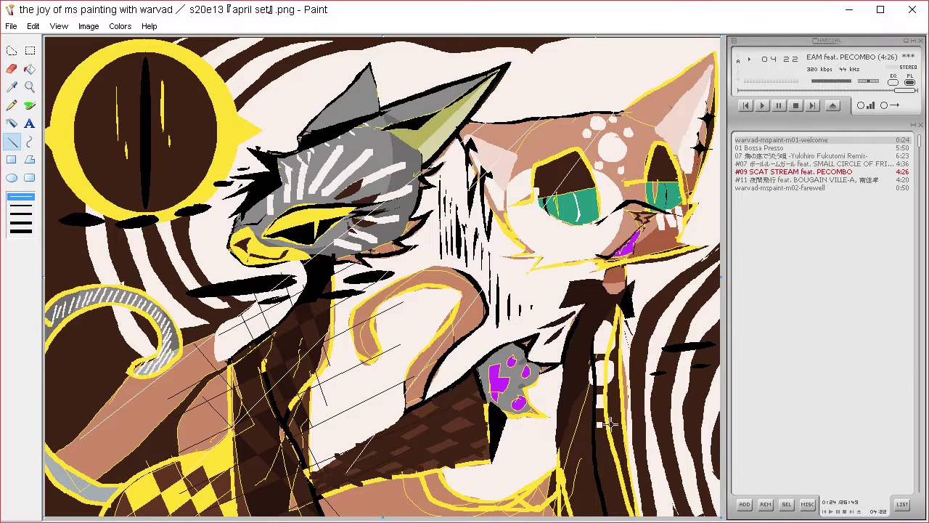
Sample the pupil's black, select the whole picture and clear the canvas to black.
key(ctrl+a)
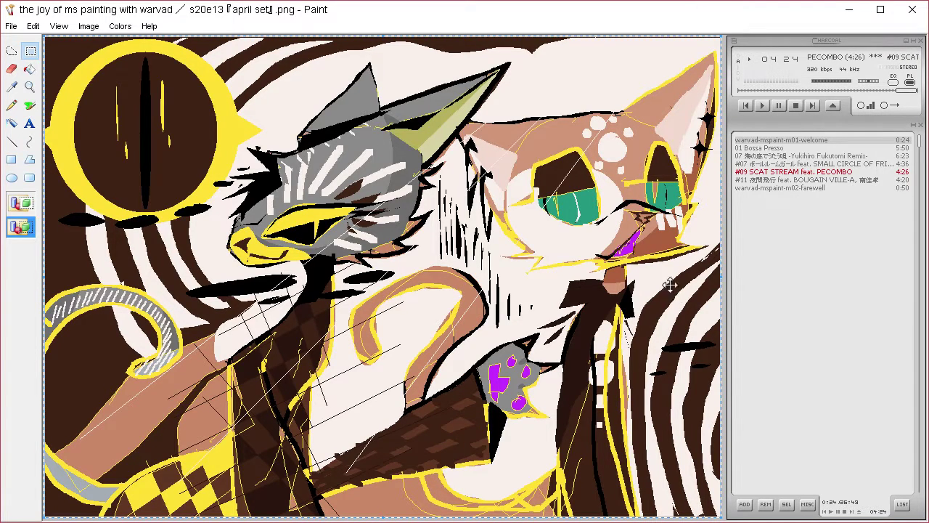
click(11, 141)
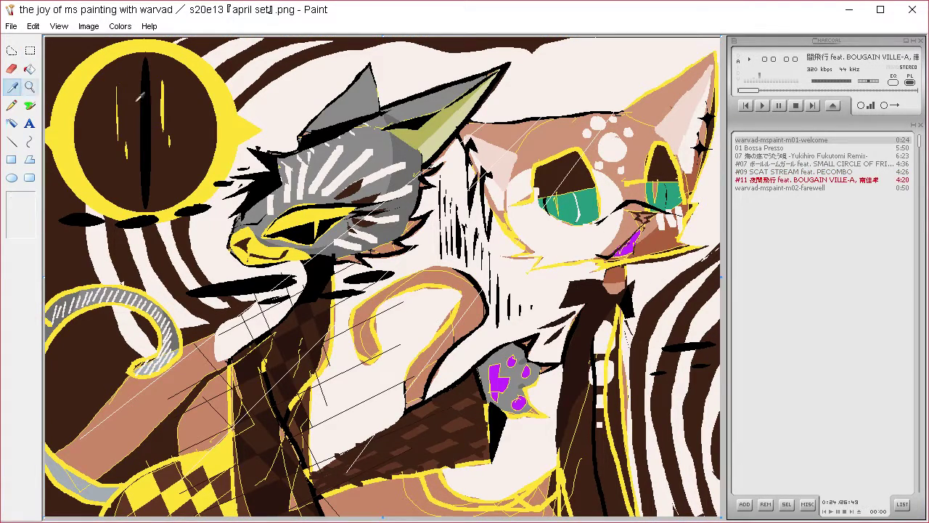
key(ctrl+a)
key(Delete)
Mix a dark maroon (red 81, green 30, blue 40), fill the cleared canvas with it and paste the picture back to recolour its black areas.
click(120, 26)
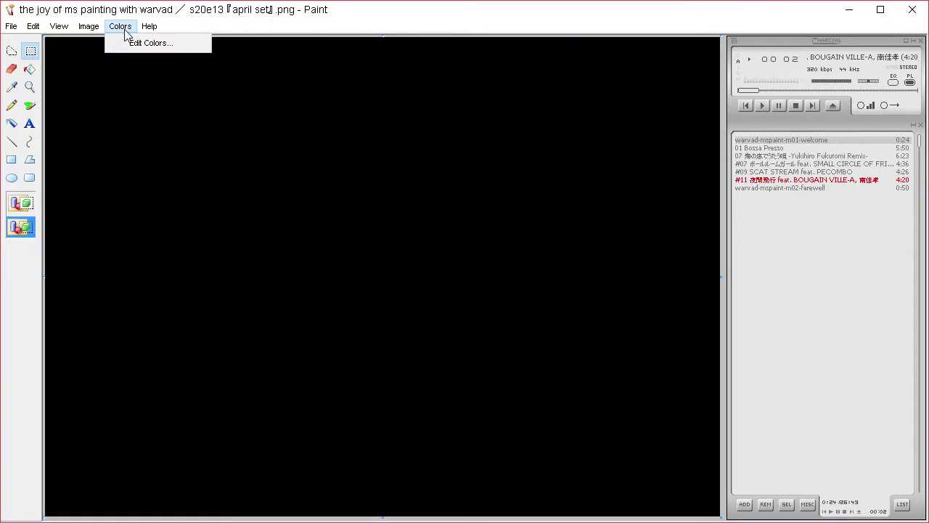
click(169, 43)
click(462, 349)
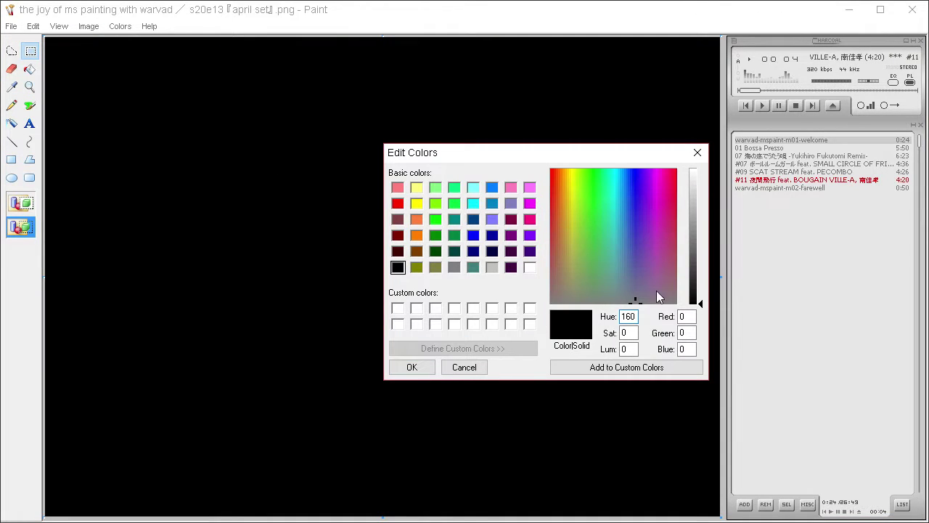
drag(659, 291, 701, 274)
drag(666, 275, 673, 241)
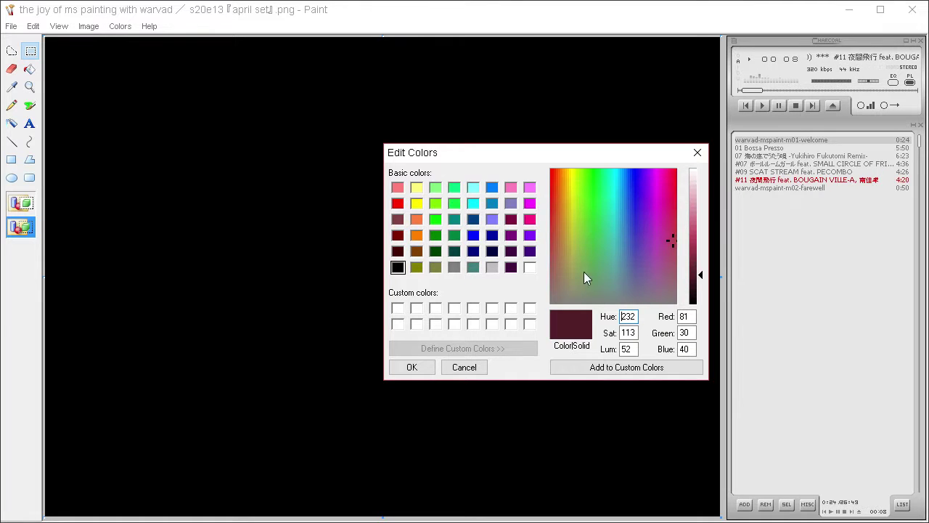
click(412, 366)
key(ctrl+z)
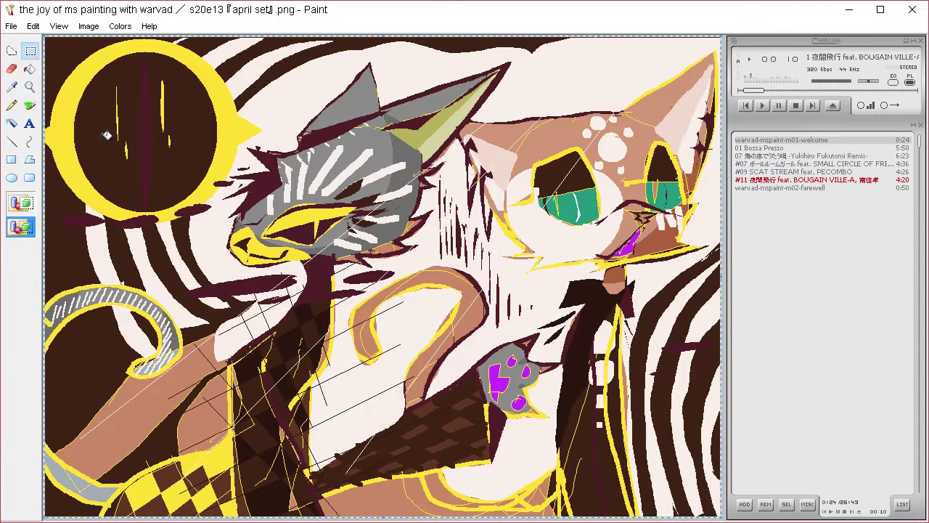
Sample the darkest brown of the grey cat's checked jacket and cut the whole picture from the canvas.
click(11, 86)
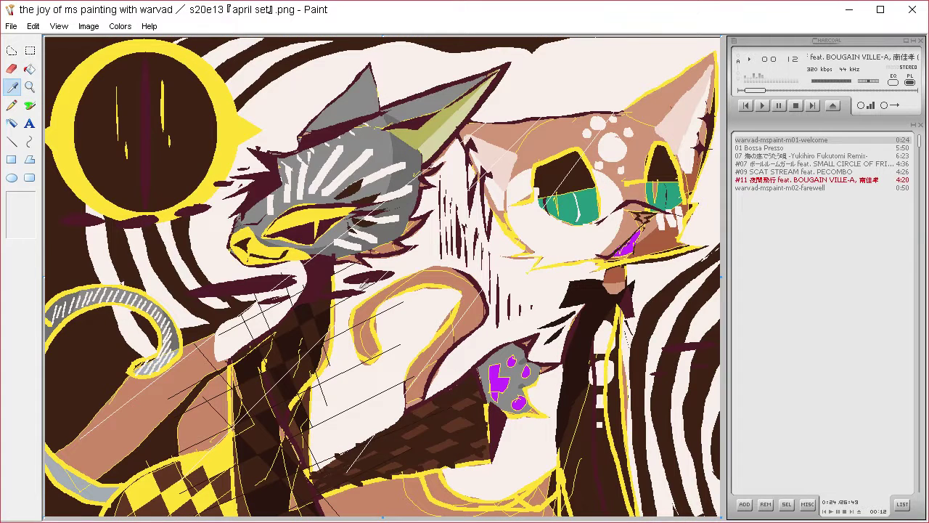
click(306, 309)
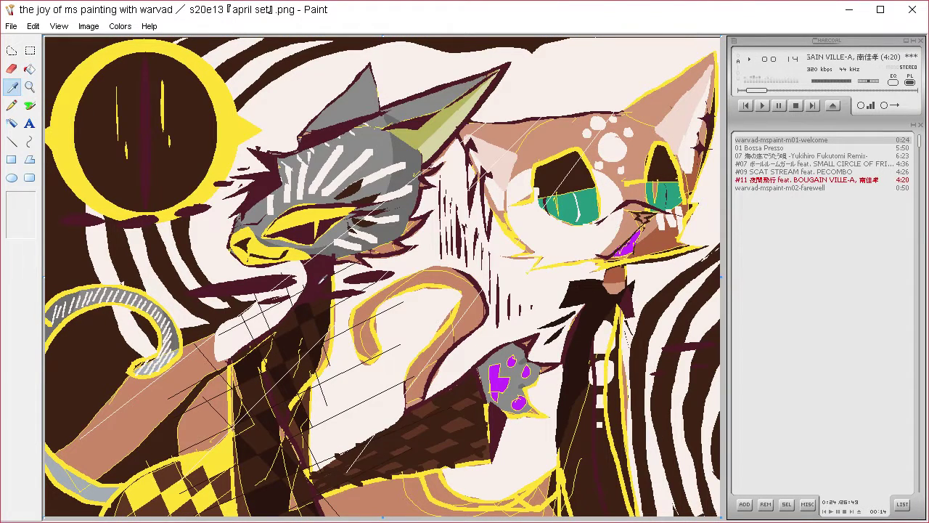
key(ctrl+a)
key(Delete)
Mix a plum colour (hue 226, saturation 124, luminosity 64), fill the canvas with it and paste the picture back to recolour both jackets.
click(119, 25)
click(133, 42)
click(510, 343)
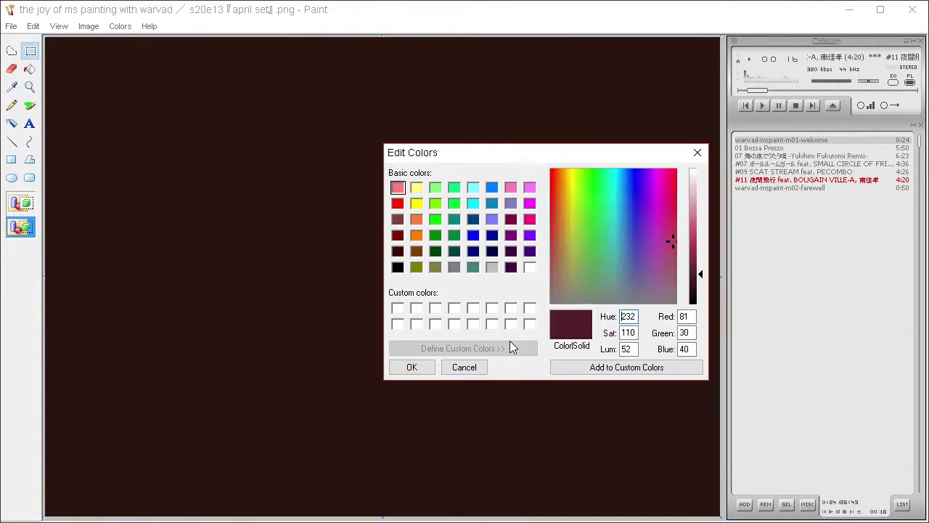
drag(701, 276, 701, 266)
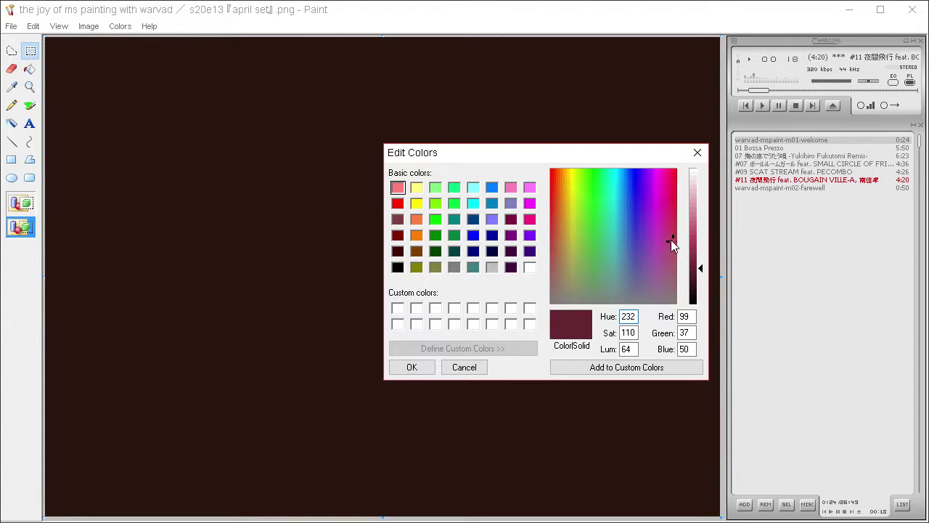
click(670, 238)
click(669, 234)
click(421, 367)
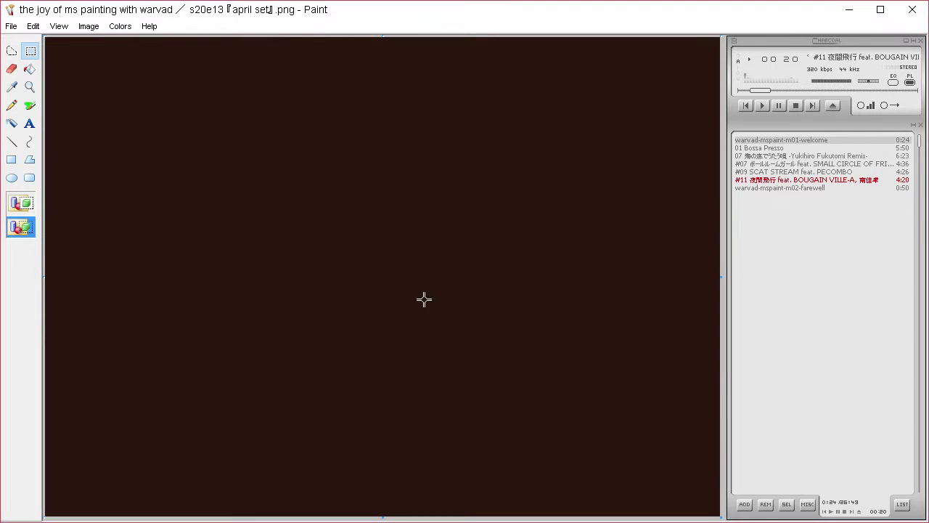
click(30, 71)
key(ctrl+z)
key(ctrl+a)
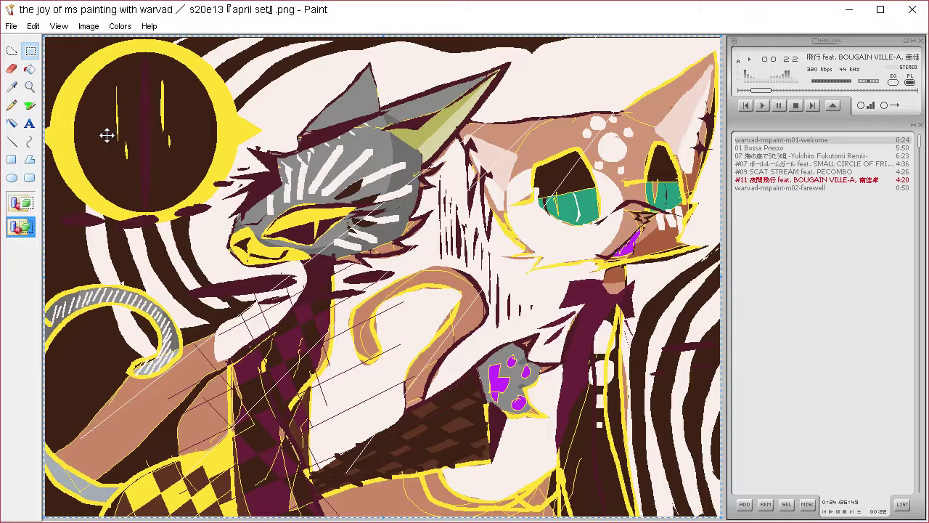
Sample the dark brown between the grey cat's jacket checks and cut the whole picture from the canvas.
click(29, 68)
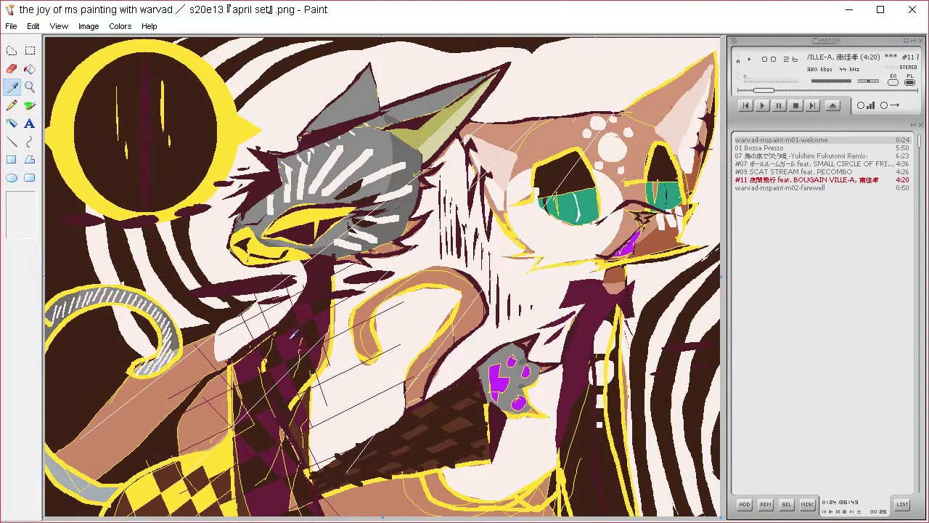
key(ctrl+a)
key(Delete)
Mix a purple (red 131, green 35, blue 81), fill the canvas with it and paste the picture back to recolour the brown background stripes.
click(120, 26)
click(133, 40)
click(512, 349)
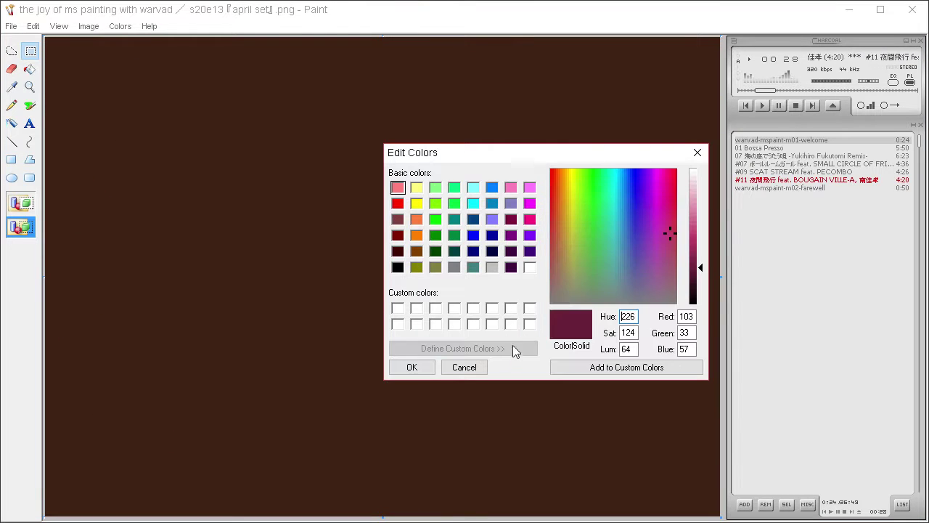
click(695, 260)
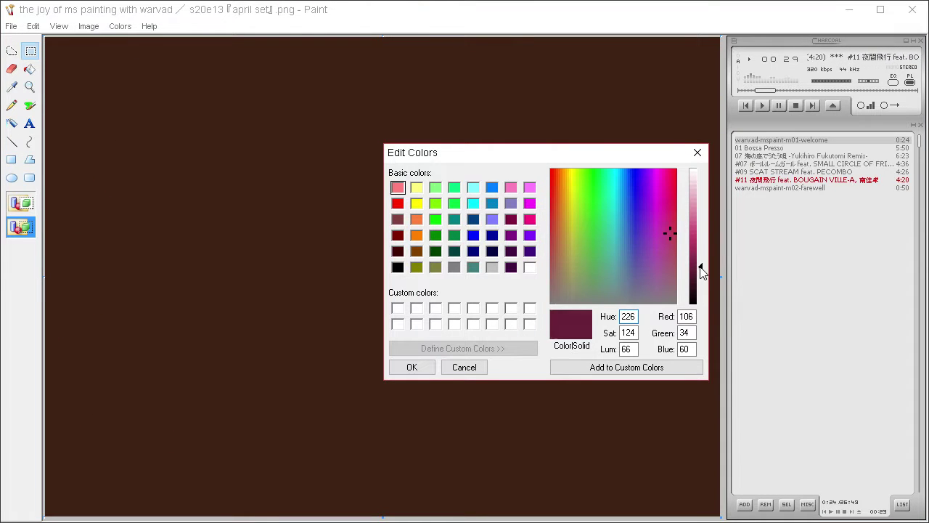
click(667, 225)
click(424, 367)
click(29, 69)
click(145, 114)
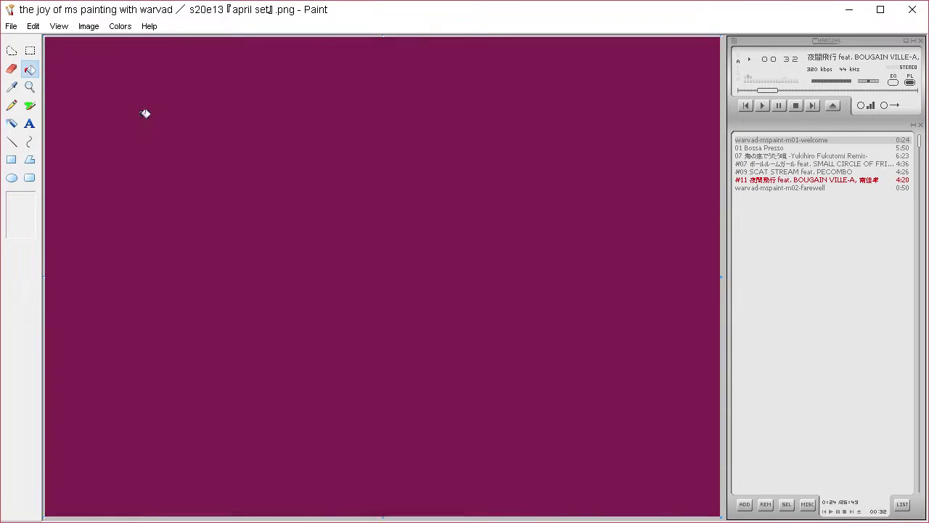
key(ctrl+v)
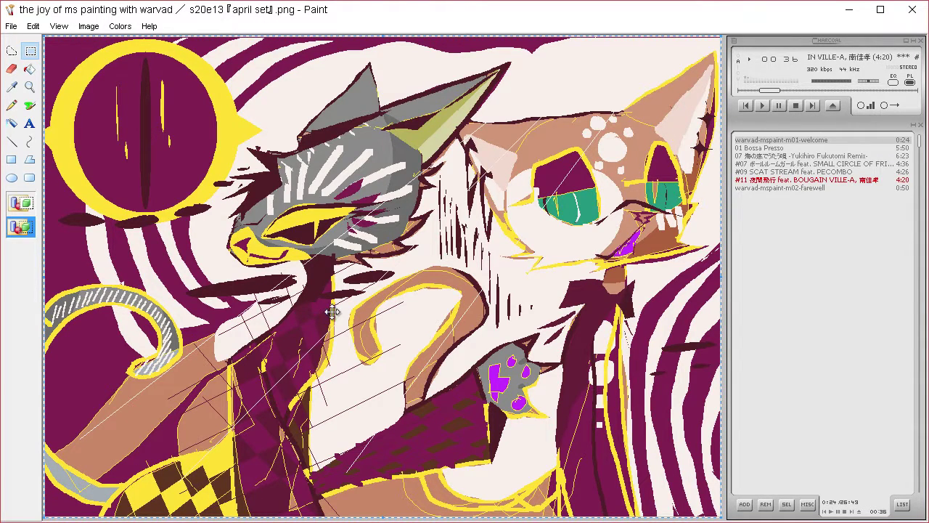
Sample the lighter brown of the yellow checkered area and cut the whole picture from the canvas.
click(12, 87)
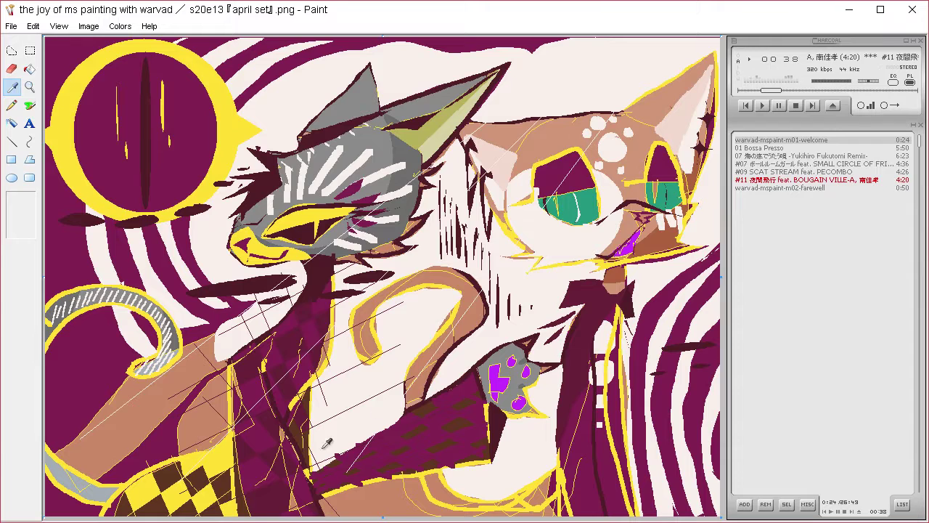
right_click(226, 480)
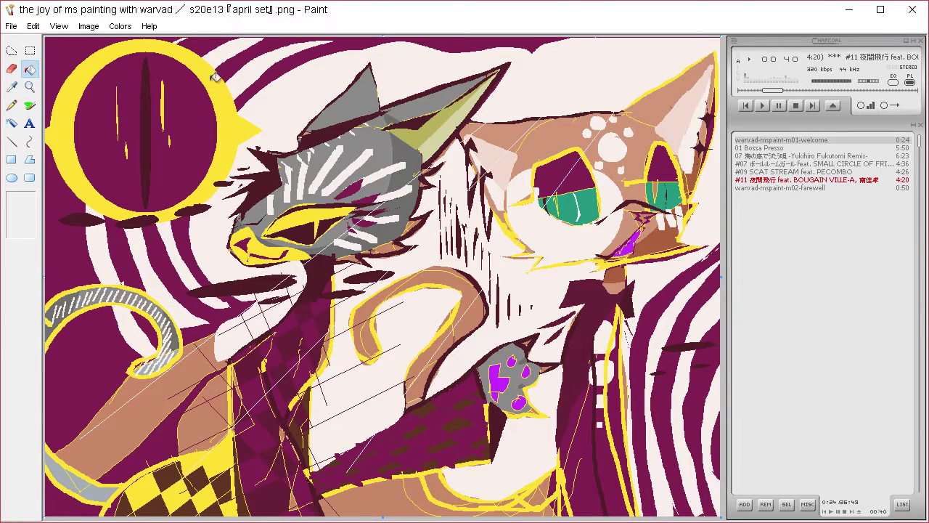
key(ctrl+a)
key(Delete)
Mix a brighter magenta-purple, fill the canvas with it and paste the picture back to recolour the brown sleeve patches and checkers.
click(132, 29)
click(134, 42)
click(521, 351)
click(666, 225)
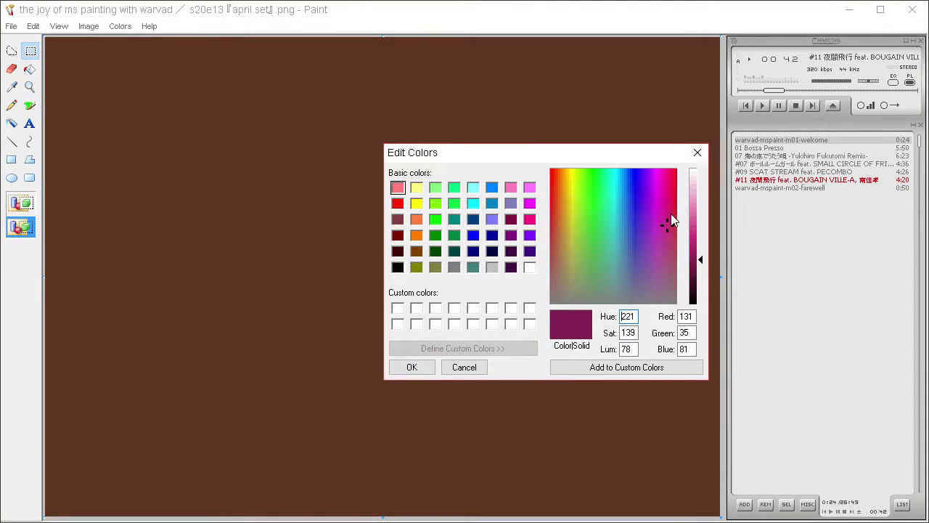
drag(666, 217, 664, 215)
drag(700, 258, 700, 250)
click(412, 368)
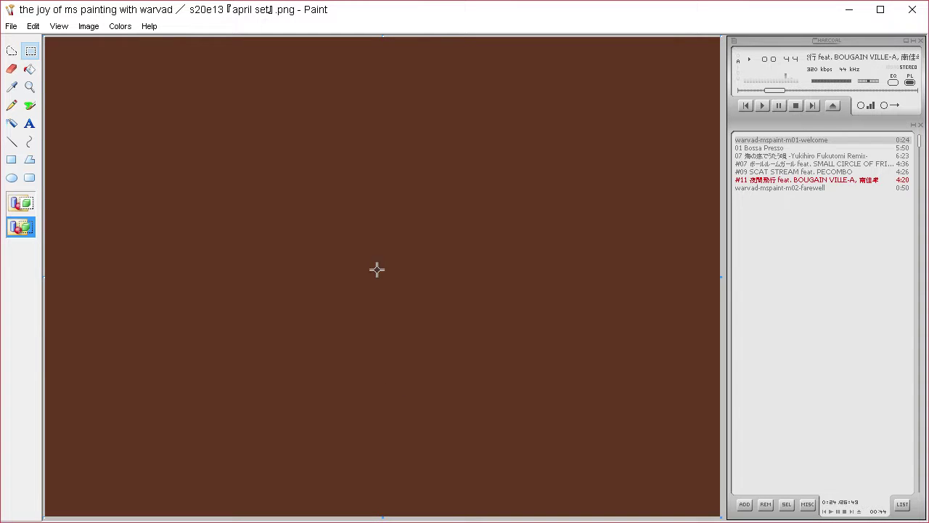
click(31, 69)
key(ctrl+z)
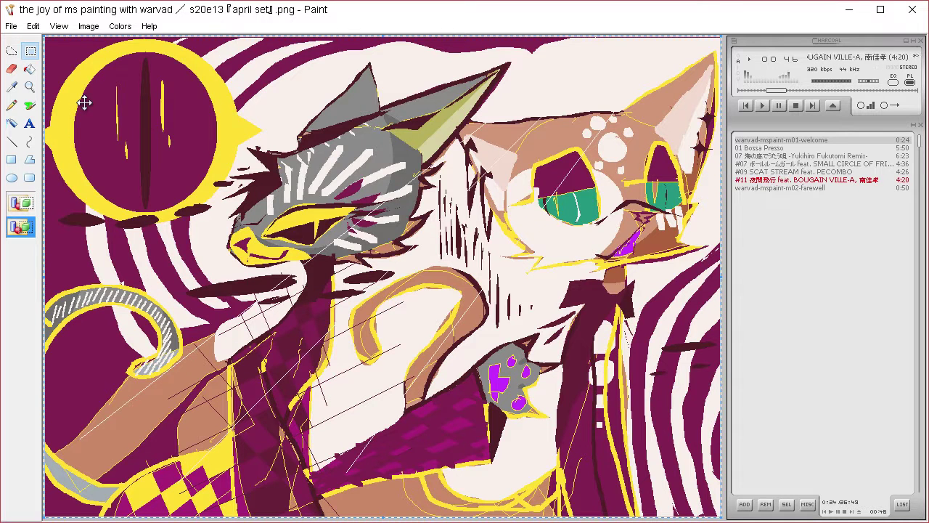
Sample the dark maroon of the outlines and accents and cut the whole picture from the canvas.
click(12, 86)
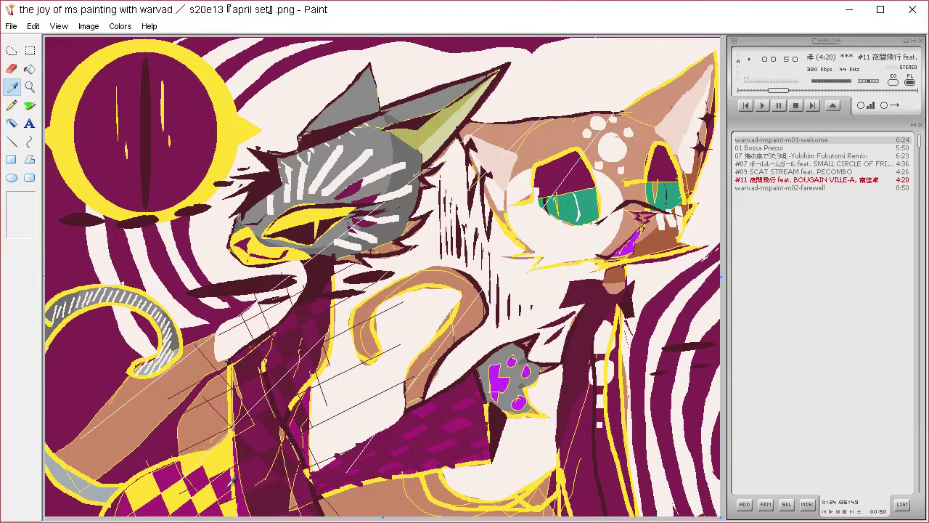
click(263, 275)
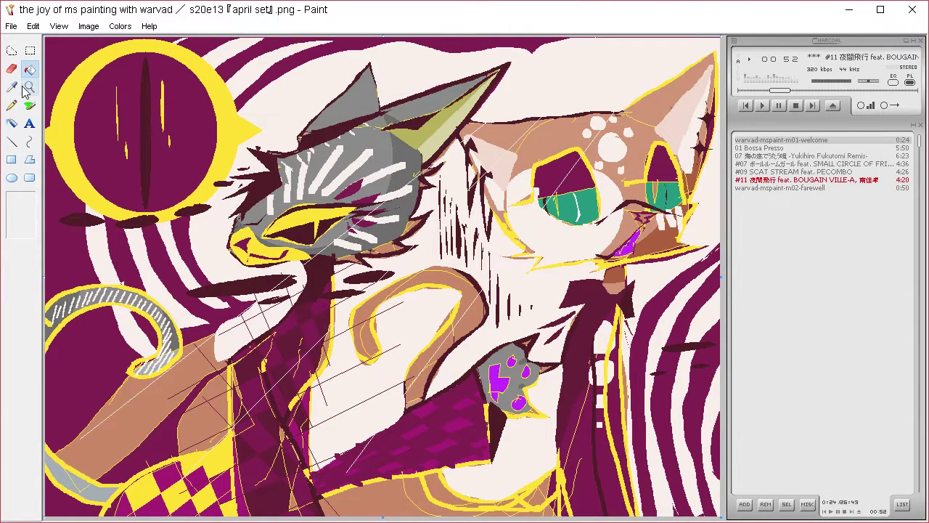
key(ctrl+a)
key(Delete)
Try a vivid magenta with hue 201 and saturation 166 for the maroon outlines and accents, and undo pasting the picture onto it.
click(127, 28)
click(130, 42)
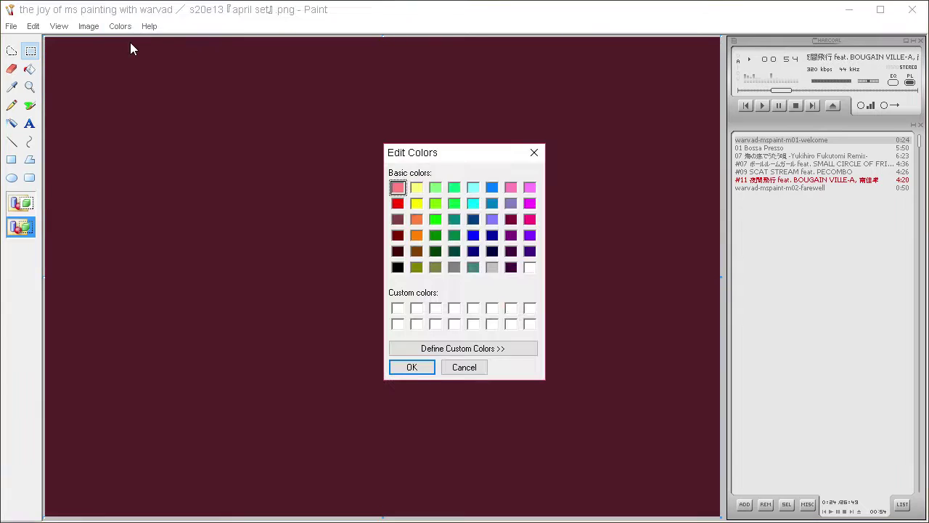
click(463, 348)
drag(661, 215, 656, 210)
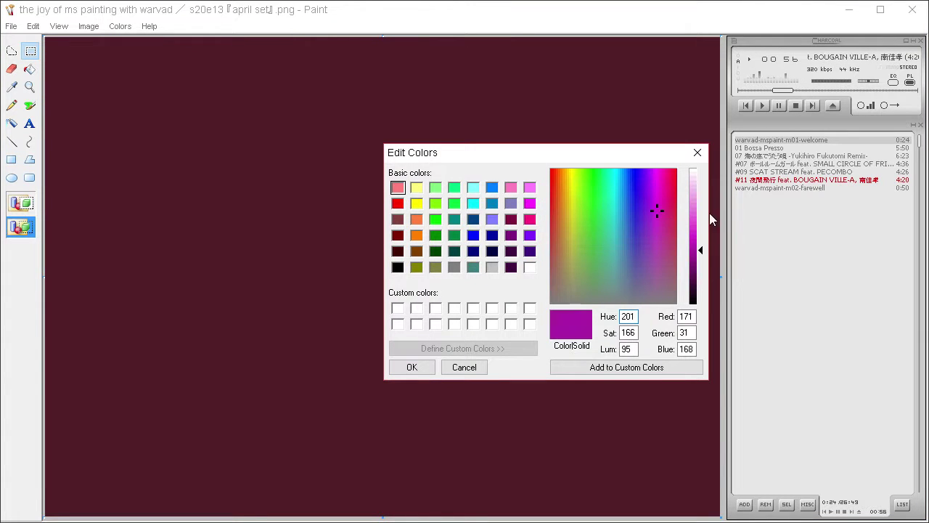
drag(701, 249, 701, 241)
click(412, 366)
click(100, 108)
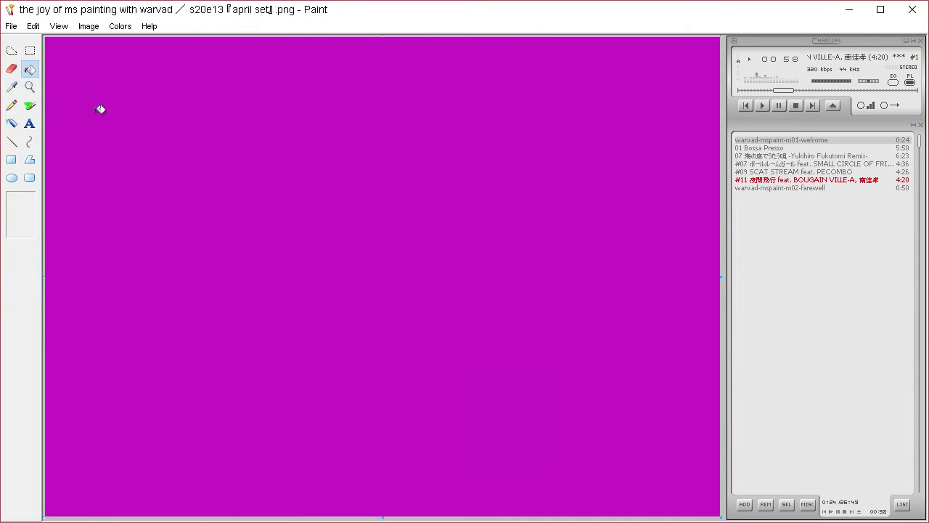
key(ctrl+v)
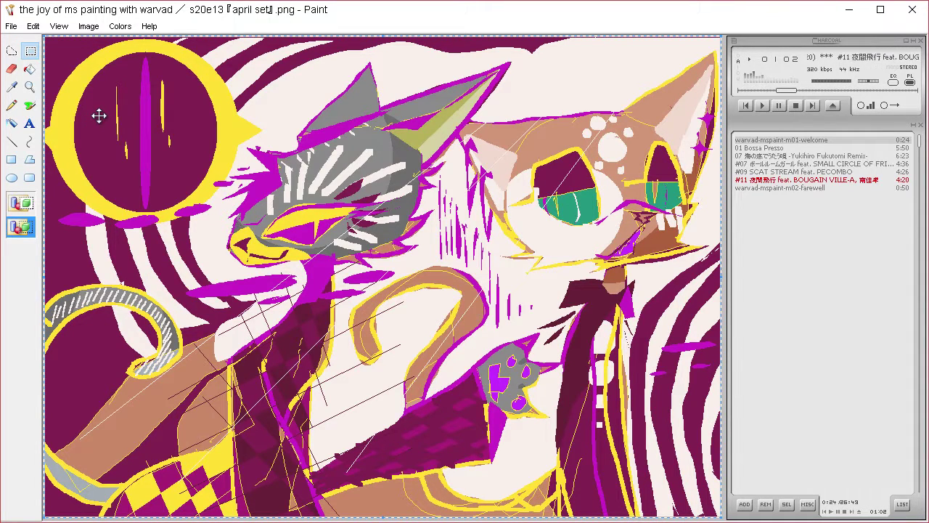
key(ctrl+z)
Mix a very dark greenish black, fill the canvas with it and paste the picture back to recolour the outlines and pupils.
click(119, 26)
click(136, 41)
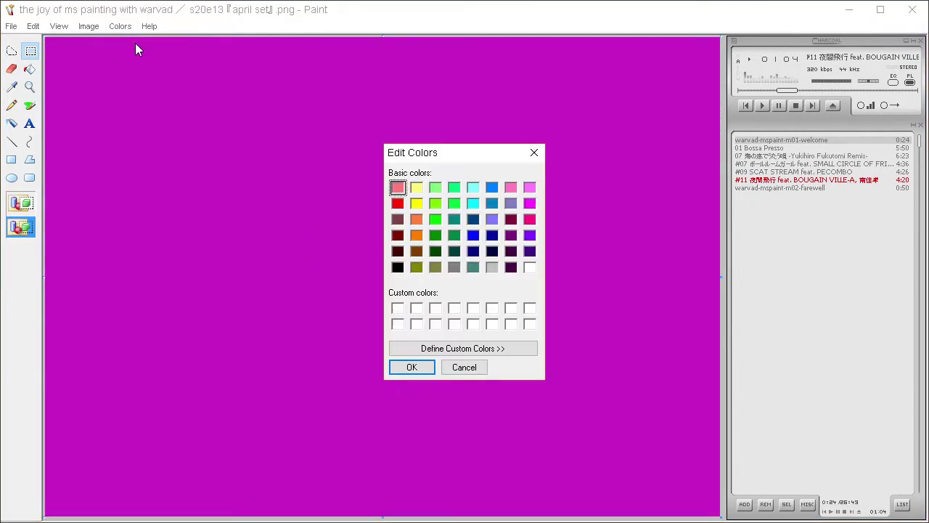
click(478, 347)
drag(591, 303, 588, 298)
drag(700, 242, 699, 282)
drag(585, 296, 583, 290)
key(Return)
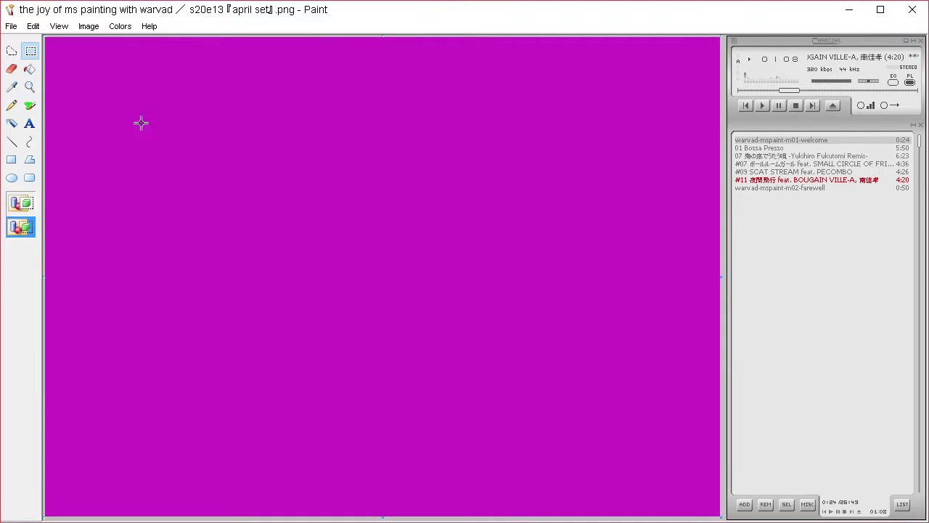
click(29, 69)
click(78, 90)
key(ctrl+v)
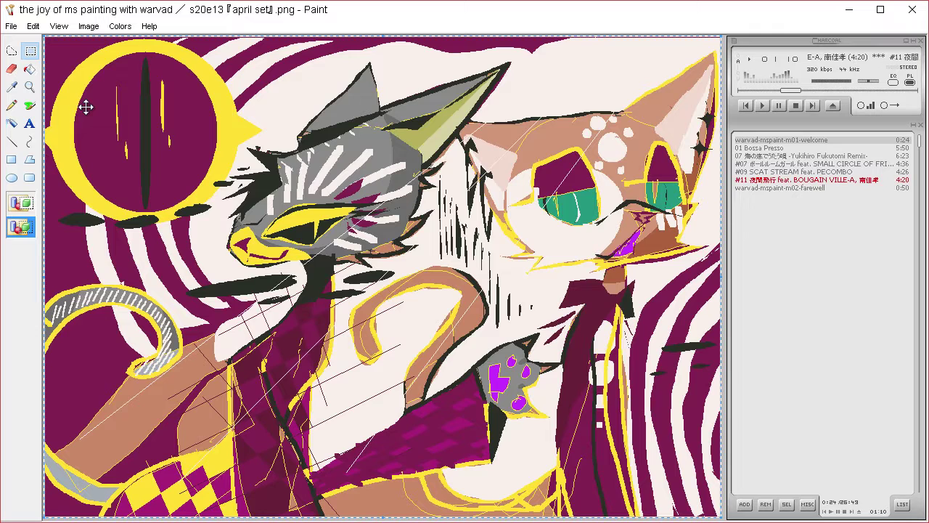
Sample the tan of the tan cat's forehead and cut the whole picture from the canvas.
click(12, 86)
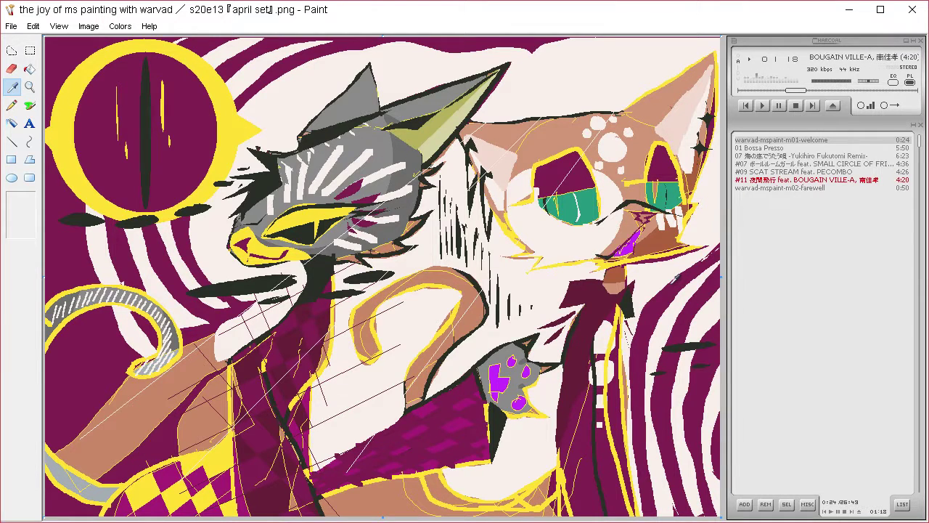
click(574, 134)
click(13, 87)
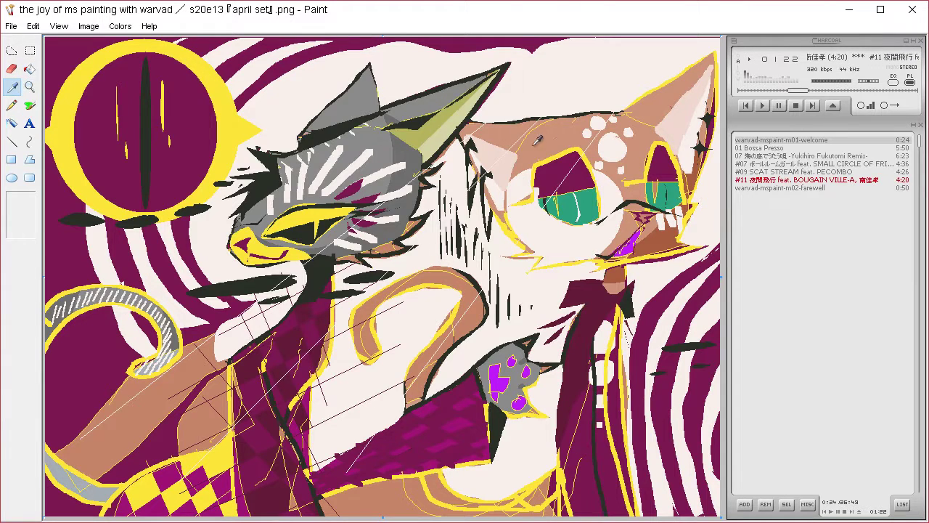
right_click(543, 143)
key(ctrl+a)
key(ctrl+x)
Mix a pale ivory (red 253, green 254, blue 237), fill the canvas with it and paste the picture back to recolour the tan cat's face.
click(121, 27)
click(124, 46)
click(512, 350)
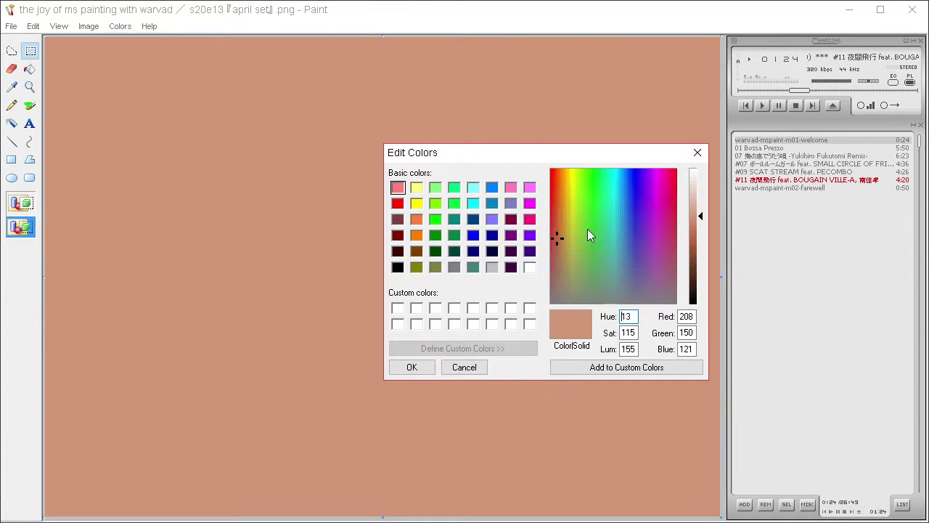
drag(588, 234, 553, 183)
drag(689, 182, 696, 174)
click(572, 179)
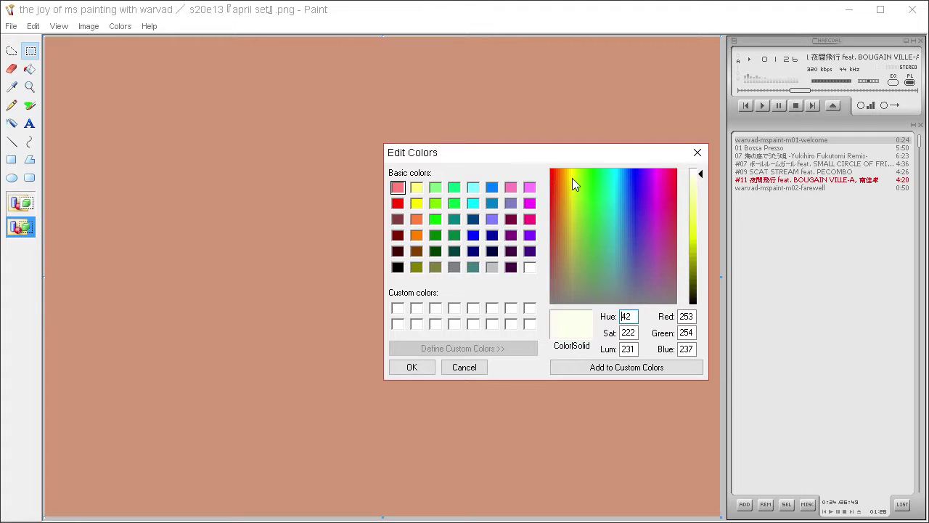
click(411, 367)
click(30, 70)
click(109, 124)
key(ctrl+v)
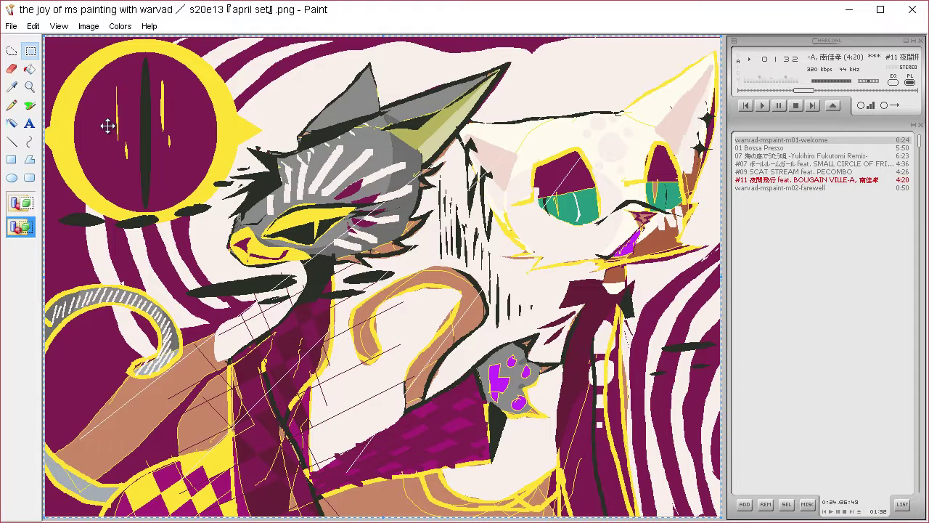
click(12, 87)
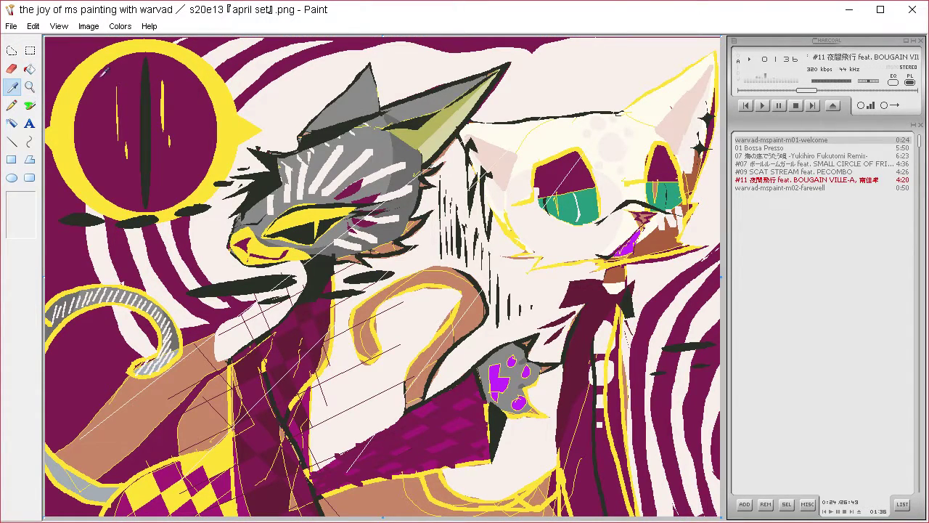
Sample the maroon inside the large eye as the background colour and cut the whole picture from the canvas.
right_click(101, 74)
key(ctrl+a)
key(ctrl+x)
Try bright yellow in place of the maroon by filling the canvas and pasting the picture back, and undo both.
click(30, 69)
click(113, 91)
key(ctrl+v)
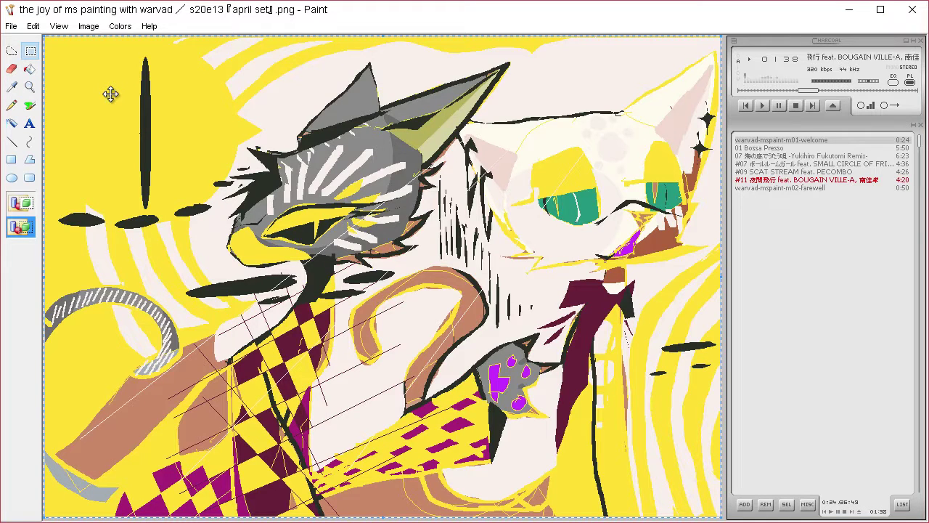
key(ctrl+z)
key(ctrl+z)
Mix a deeper golden yellow, fill the canvas with it and paste the picture back to recolour the maroon areas.
click(118, 30)
click(132, 42)
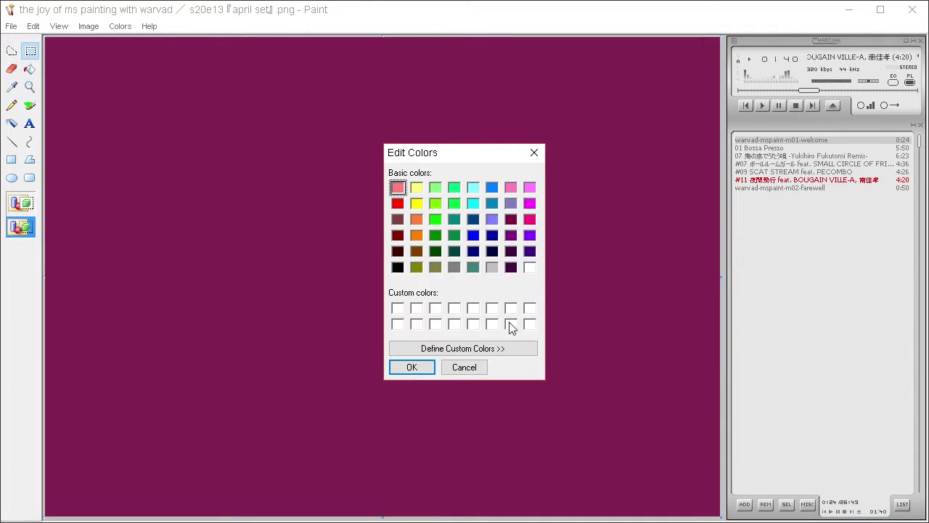
click(509, 347)
click(701, 240)
click(425, 362)
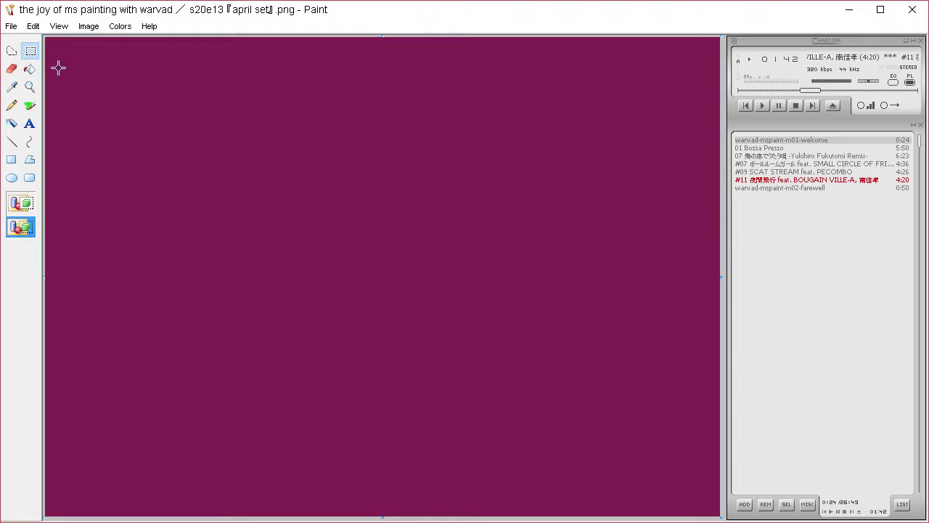
click(30, 69)
click(98, 99)
key(ctrl+v)
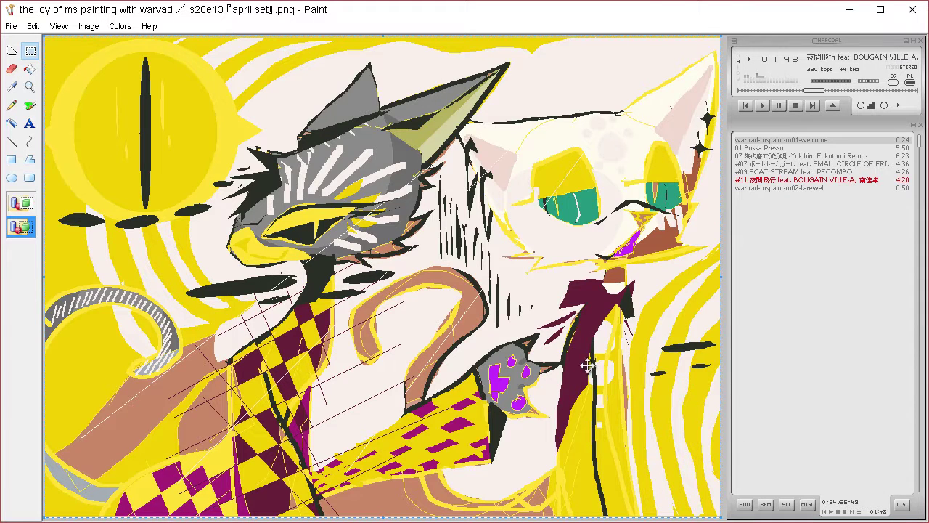
Sample the magenta of the checkered sleeve as the background colour and cut the whole picture from the canvas.
click(12, 87)
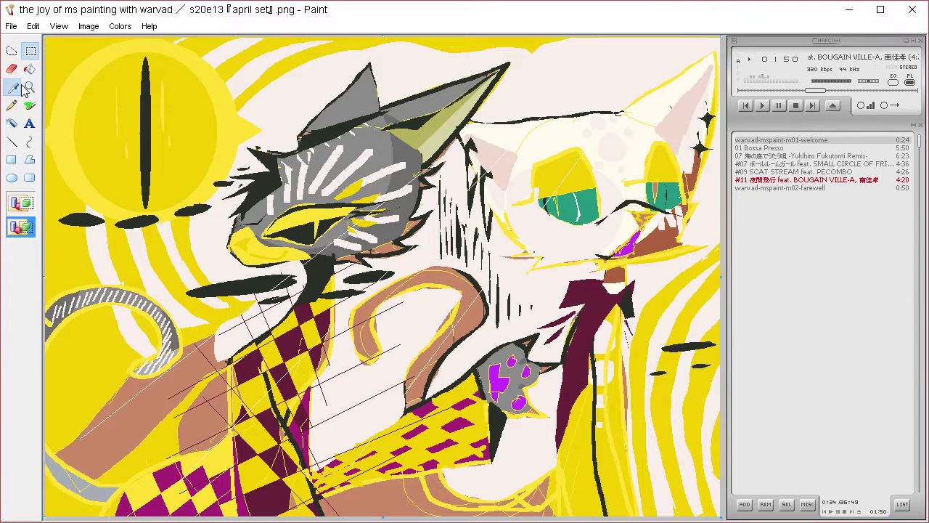
click(443, 445)
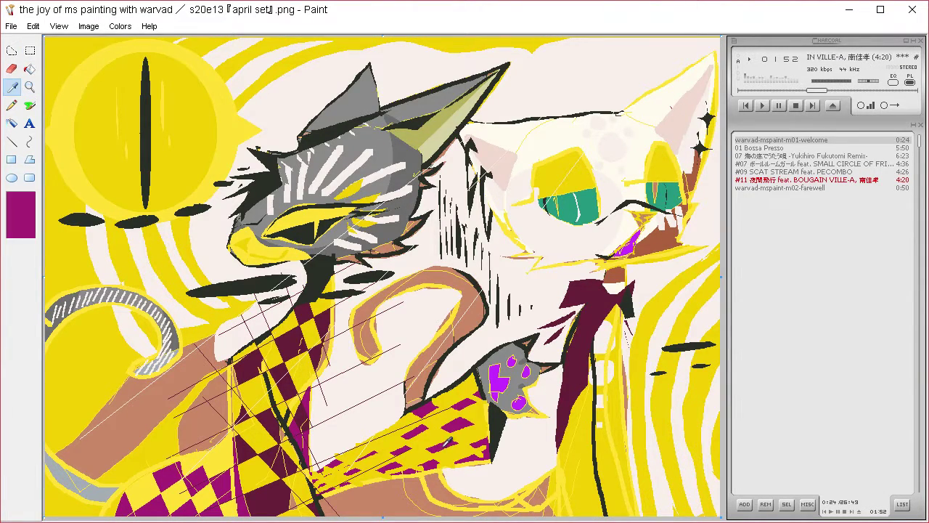
click(16, 87)
right_click(449, 438)
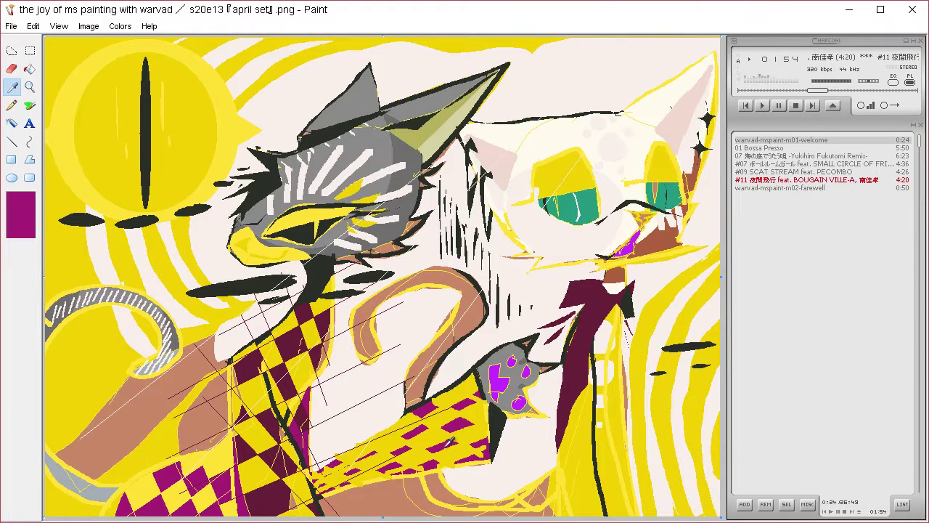
key(ctrl+a)
key(Delete)
Mix an olive (red 141, green 139, blue 61), fill the canvas with it and paste the picture back to recolour the magenta checks.
click(120, 26)
click(142, 34)
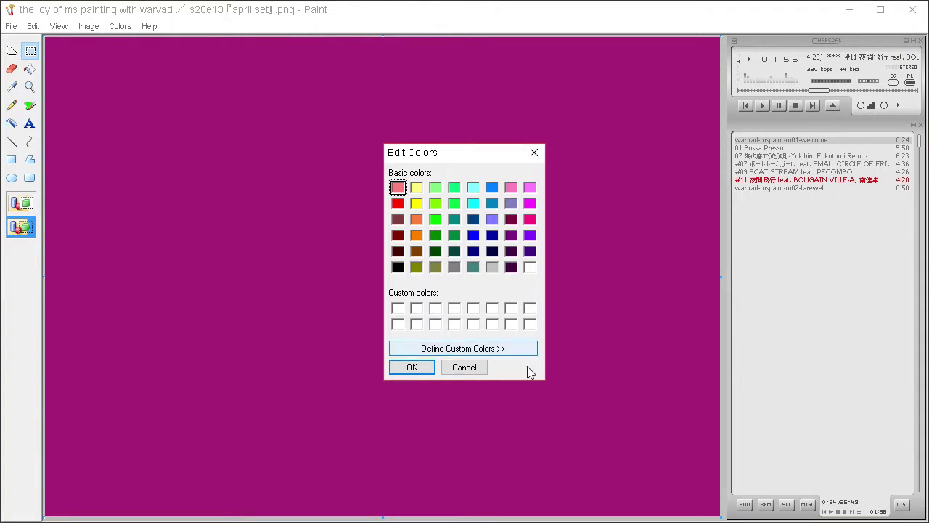
click(462, 348)
click(569, 223)
click(571, 250)
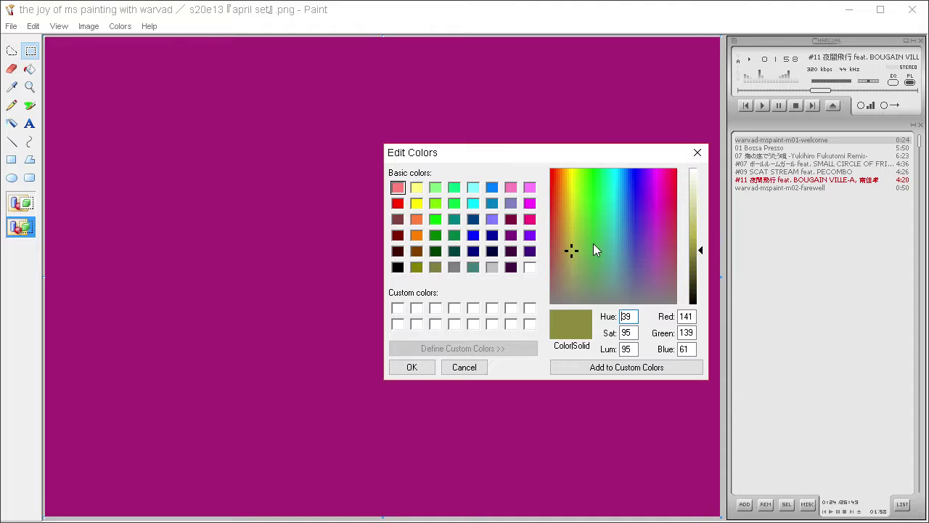
click(413, 366)
click(29, 69)
key(ctrl+v)
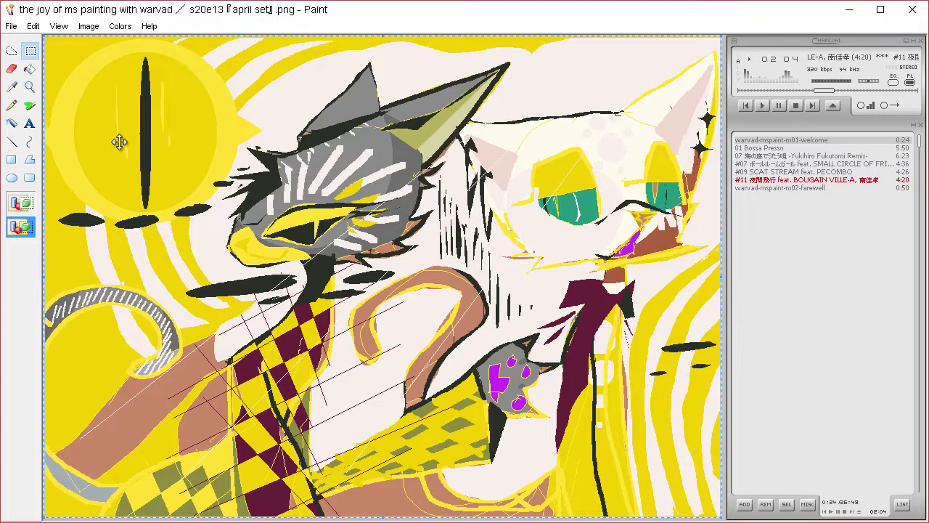
Try filling the ivory cat's cheek and forehead spots with a dark greenish black sampled from the picture.
click(12, 87)
click(90, 200)
click(30, 70)
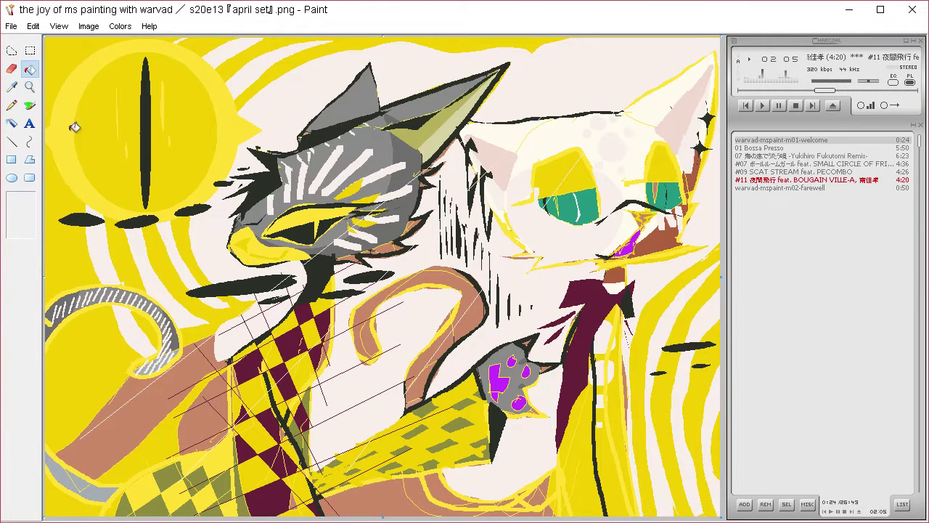
click(596, 232)
click(621, 167)
click(613, 149)
click(630, 132)
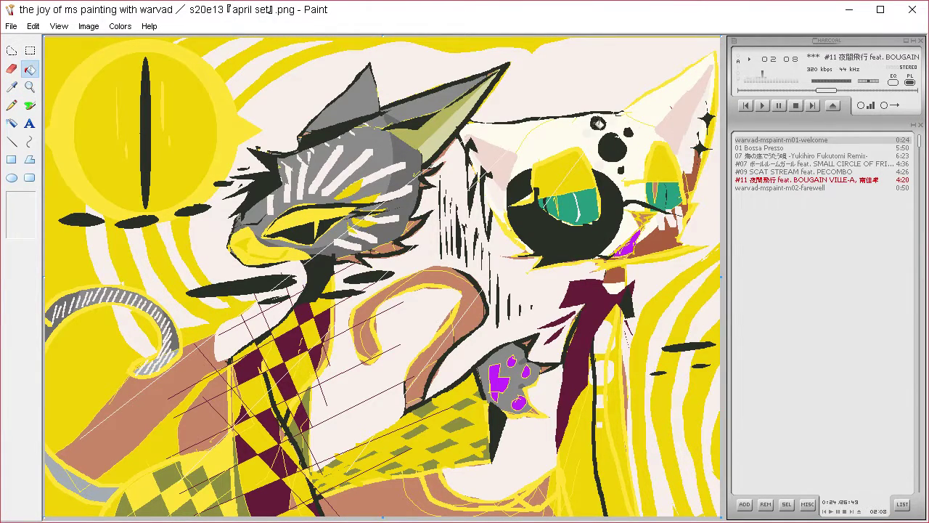
click(597, 123)
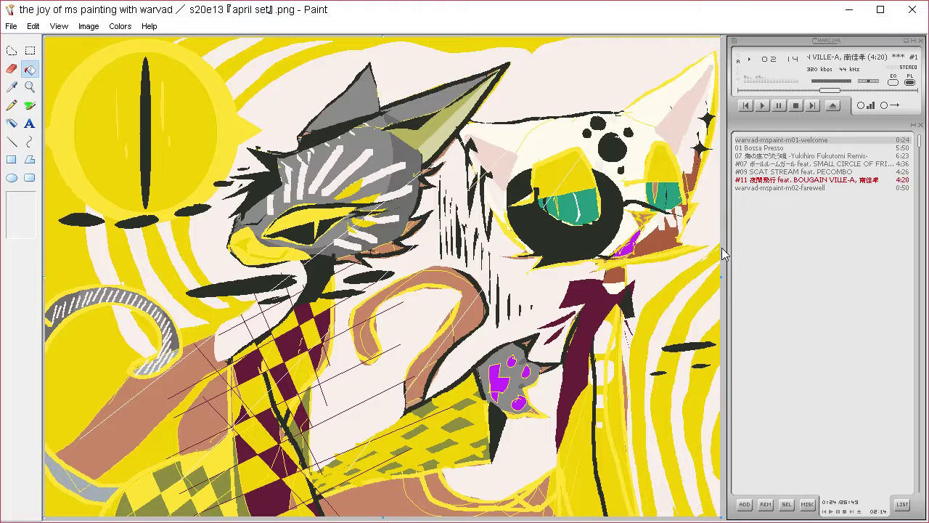
Undo the dark fills on the ivory cat's cheek and forehead spots.
key(ctrl+z)
key(ctrl+z)
key(ctrl+z)
key(ctrl+z)
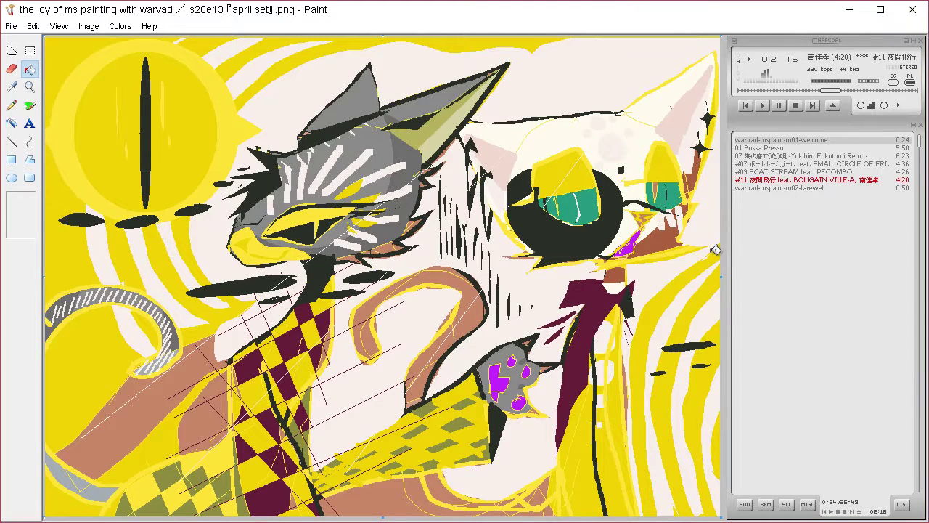
key(ctrl+z)
key(ctrl+z)
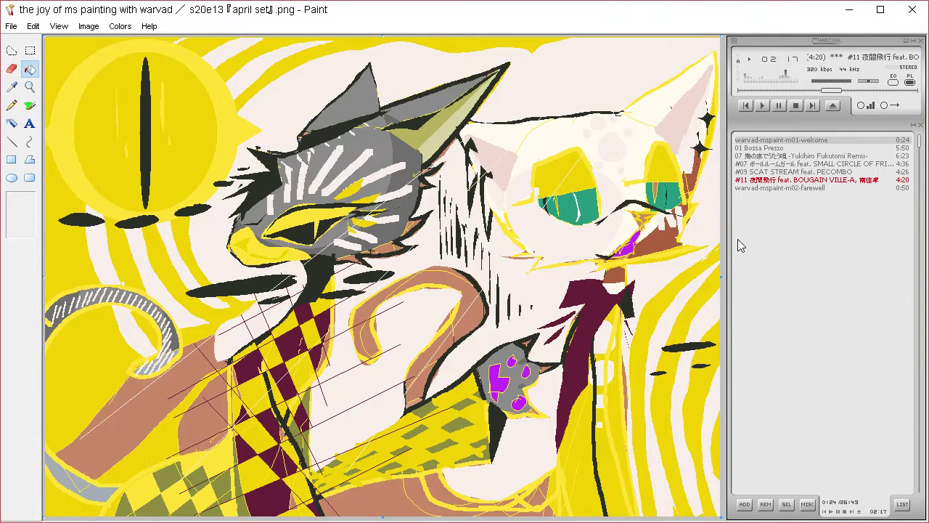
Sample the ivory of the cat's forehead as the background colour and cut the whole picture from the canvas.
click(15, 88)
click(547, 138)
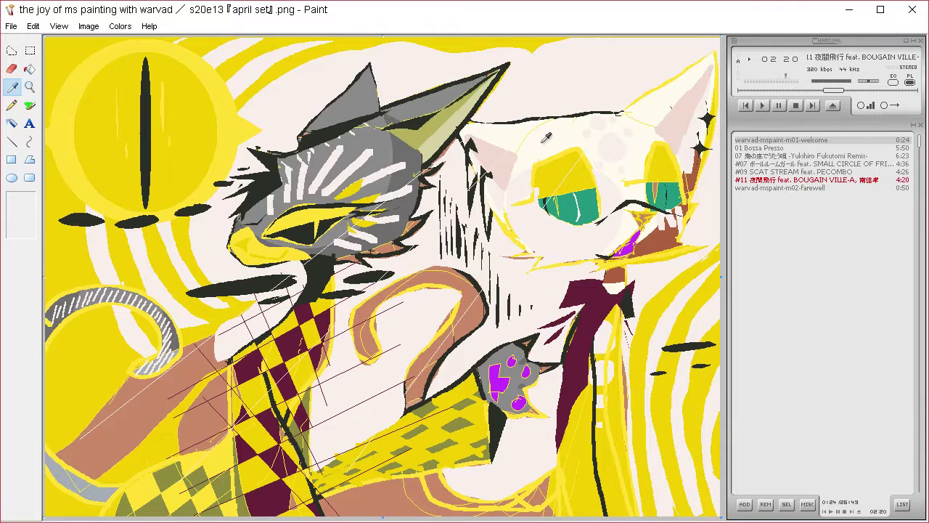
key(ctrl+a)
key(Delete)
Mix a sandy tan, fill the canvas with it and paste the picture back to recolour the ivory cat's face.
click(120, 26)
click(131, 50)
click(524, 347)
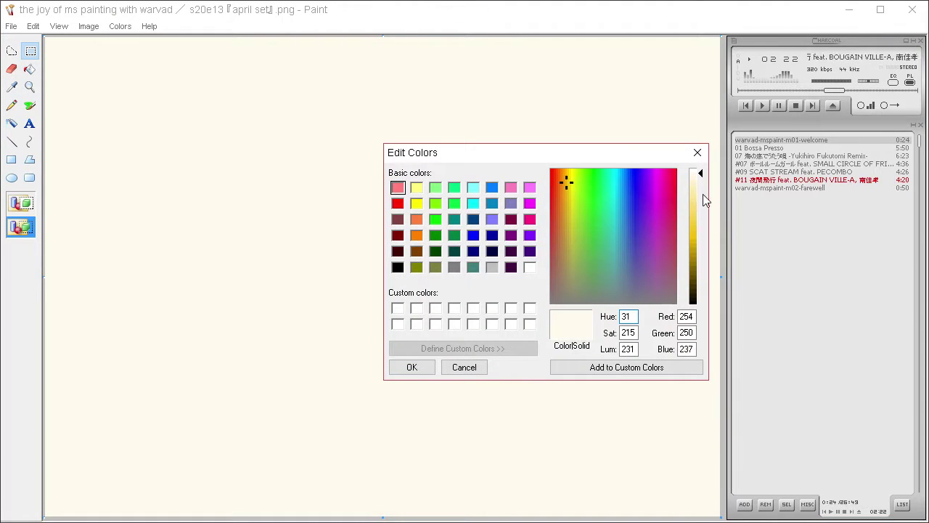
click(701, 214)
drag(584, 260, 566, 231)
click(416, 365)
click(31, 69)
key(ctrl+z)
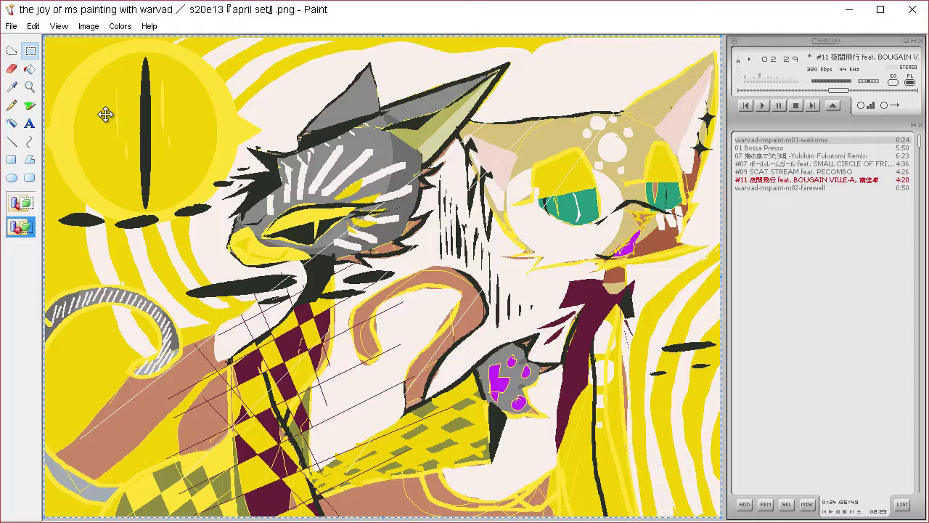
Sample the pale pinkish white behind the cats as the background colour and cut the whole picture from the canvas.
click(17, 86)
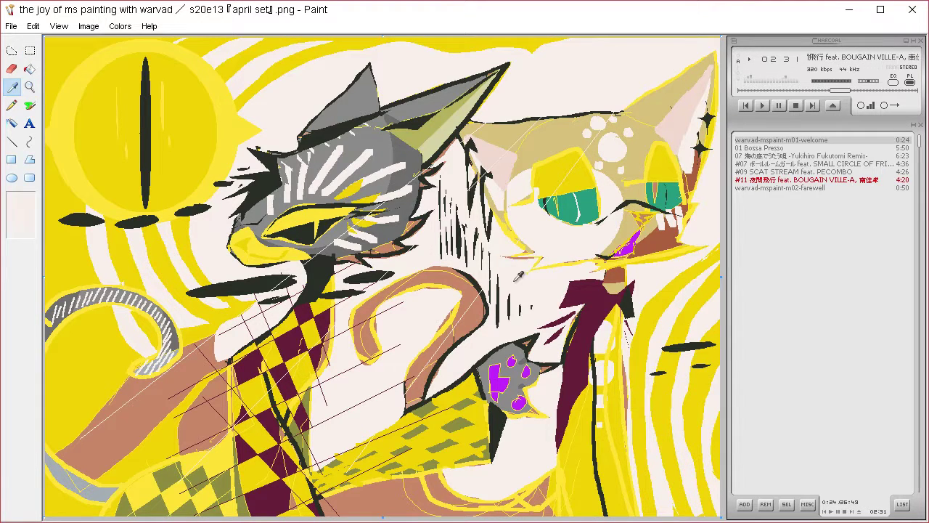
click(516, 279)
click(14, 88)
click(317, 154)
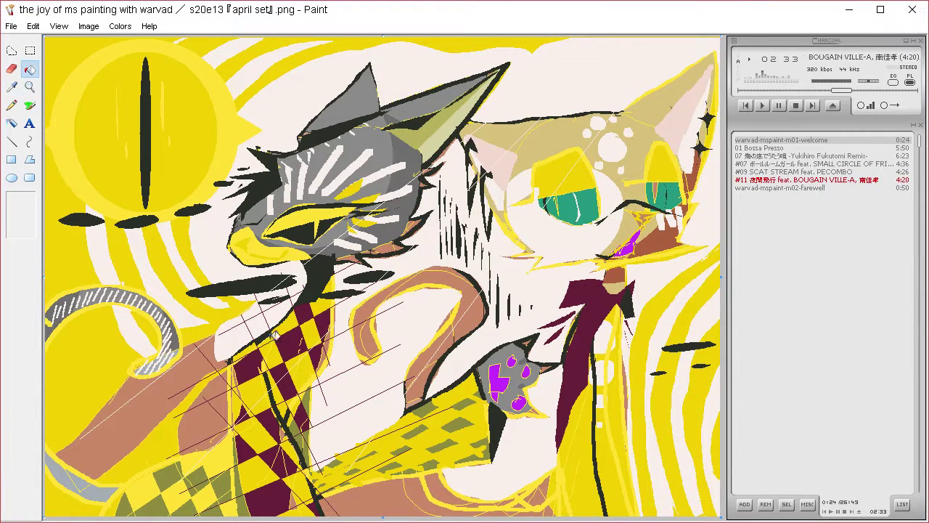
key(ctrl+a)
key(Delete)
Try a coral red (red 255, green 94, blue 94) for the pale areas by filling the canvas and pasting the picture back.
click(120, 26)
click(134, 45)
click(501, 348)
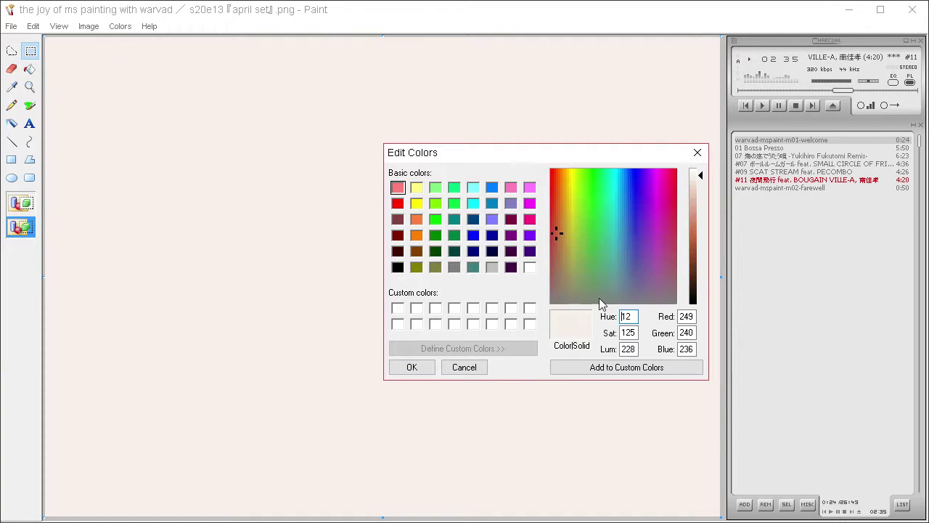
click(550, 168)
drag(704, 240, 704, 211)
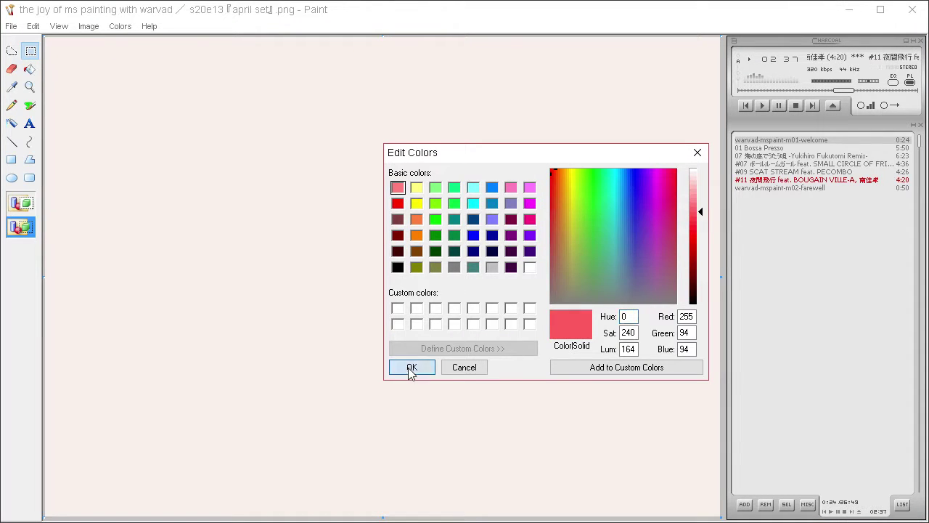
click(411, 367)
key(ctrl+z)
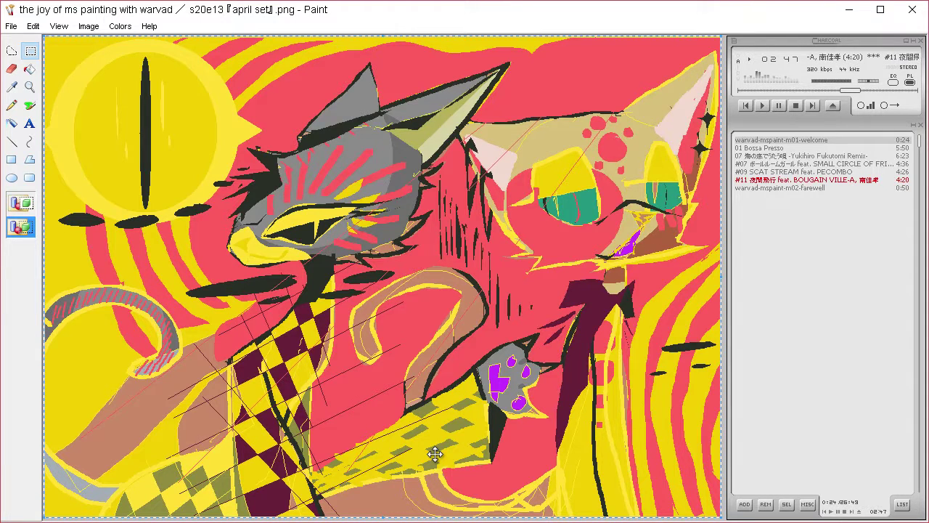
Undo the coral red fill and paste the picture back over the pale pinkish canvas.
key(ctrl+z)
key(ctrl+z)
key(ctrl+v)
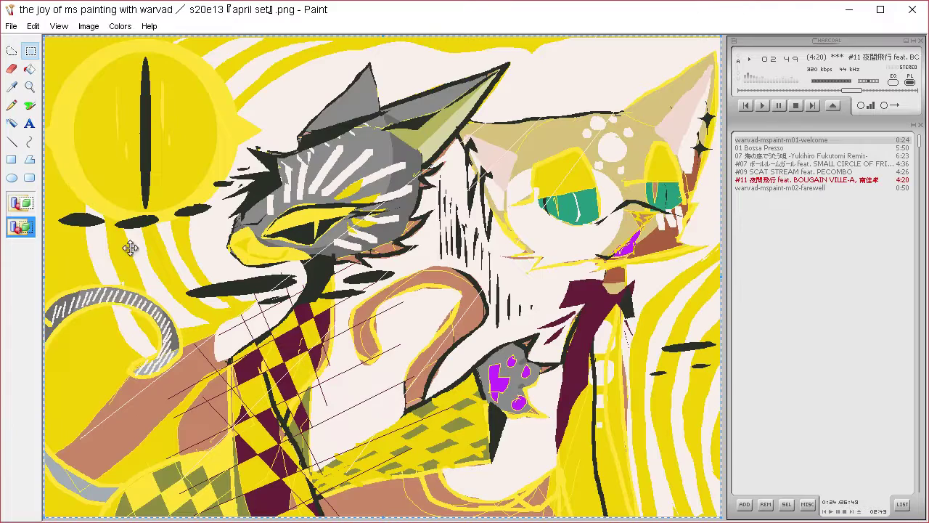
Sample the terracotta brown of the grey cat's arm as the background colour and cut the whole picture from the canvas.
click(11, 86)
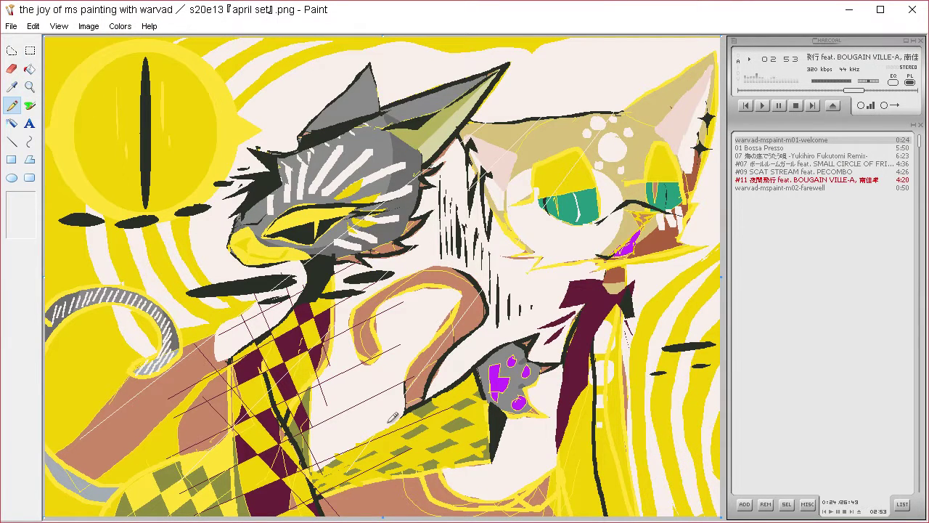
right_click(138, 422)
key(ctrl+a)
key(ctrl+x)
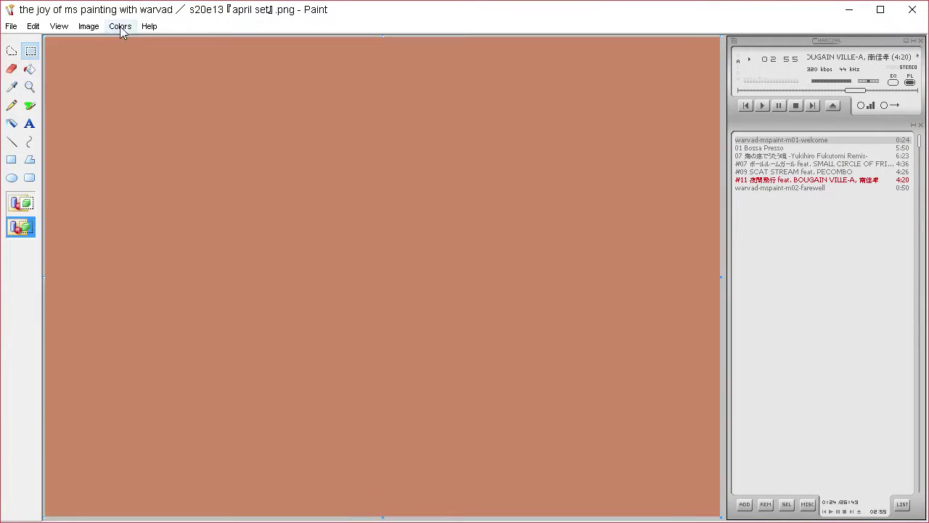
Mix a muted grey-olive, fill the canvas with it and paste the picture back to recolour the terracotta arm and tail.
click(119, 28)
click(133, 41)
click(514, 350)
click(635, 269)
click(560, 303)
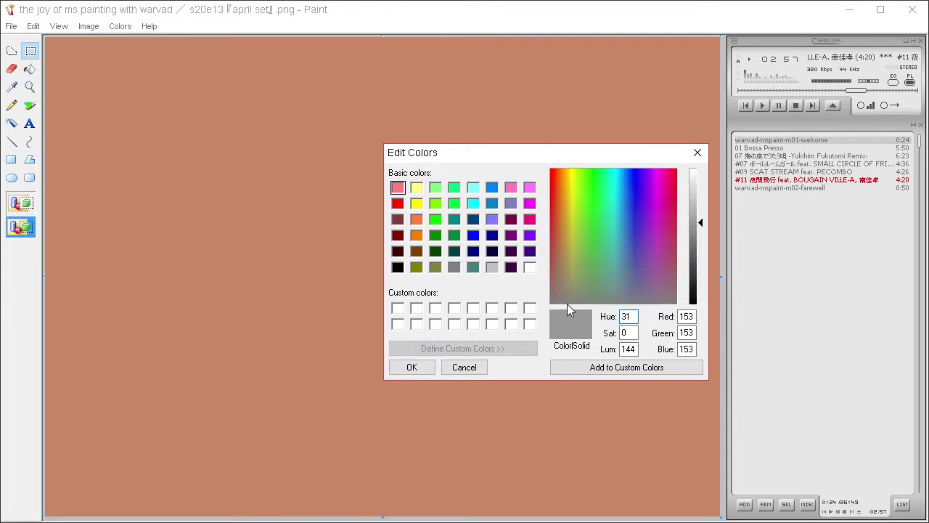
mouse_move(588, 280)
mouse_down()
mouse_move(560, 284)
mouse_move(570, 280)
mouse_up()
click(415, 363)
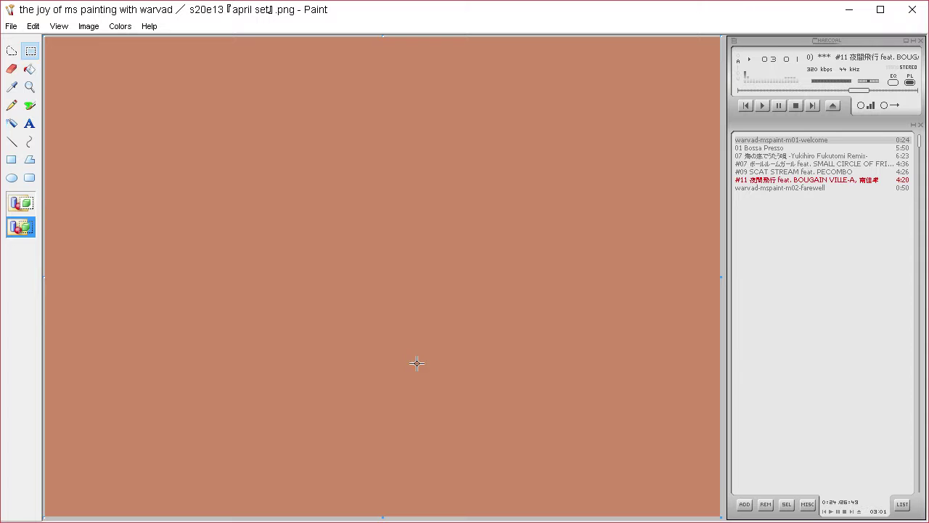
click(31, 68)
click(111, 116)
key(ctrl+v)
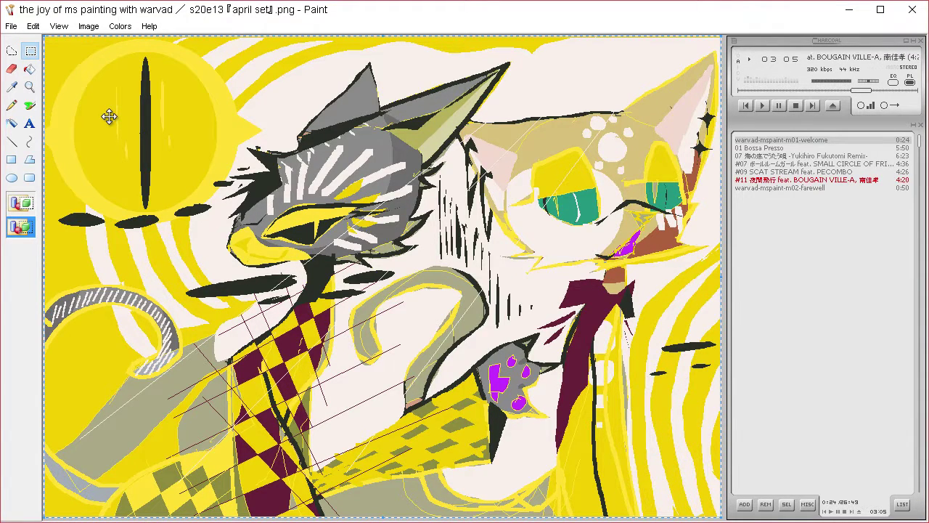
Sample the dark ellipse below the large eye as the background colour and clear a small free-form patch at the tan cat's nose.
click(14, 88)
right_click(84, 220)
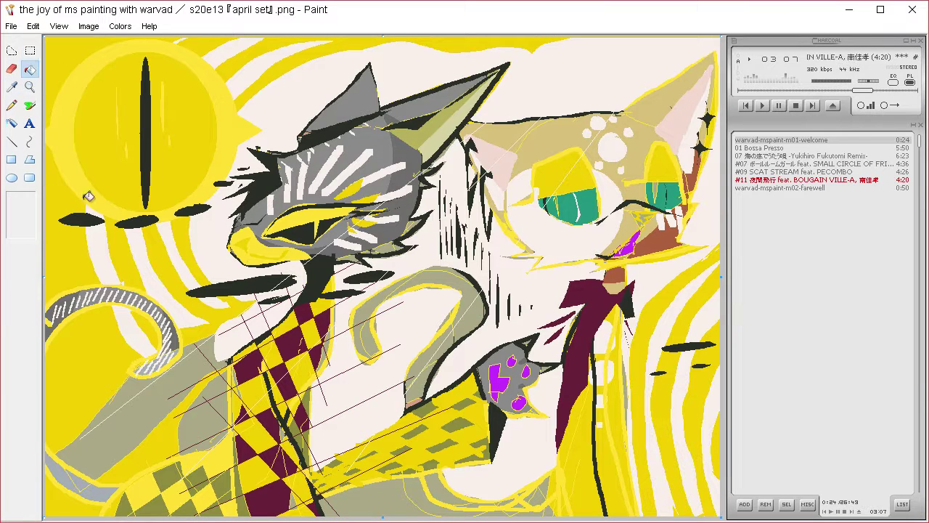
click(16, 53)
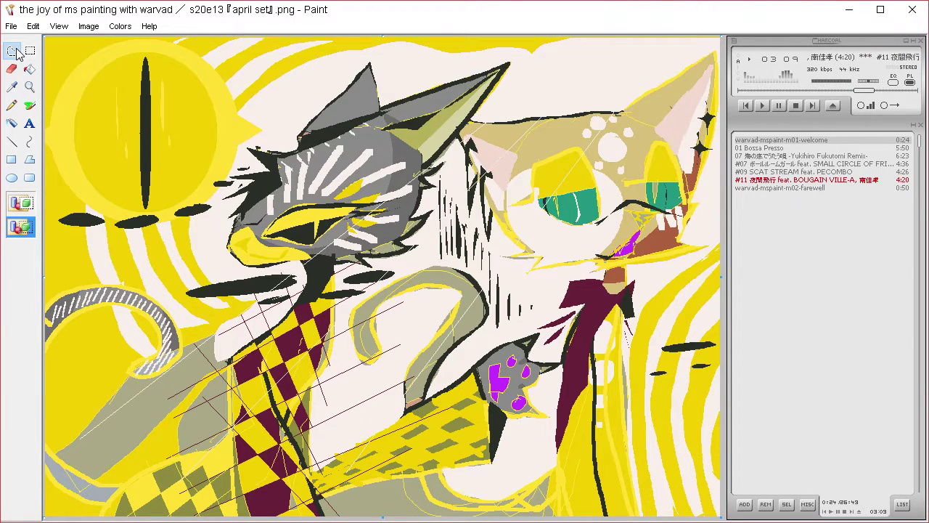
mouse_move(642, 230)
mouse_down()
mouse_move(621, 252)
mouse_move(595, 257)
mouse_move(643, 228)
mouse_up()
key(Delete)
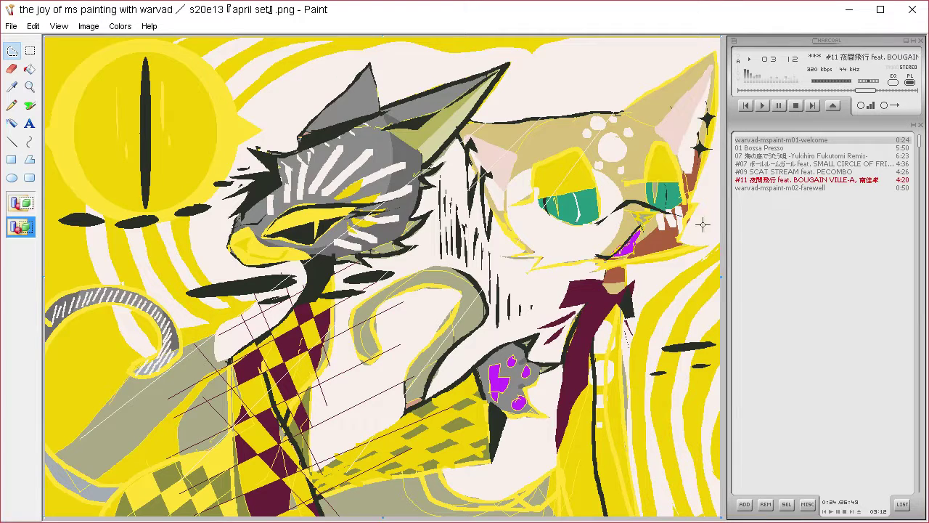
Sample the bright yellow of the outlines as the background colour and cut the whole picture from the canvas.
click(15, 87)
right_click(238, 434)
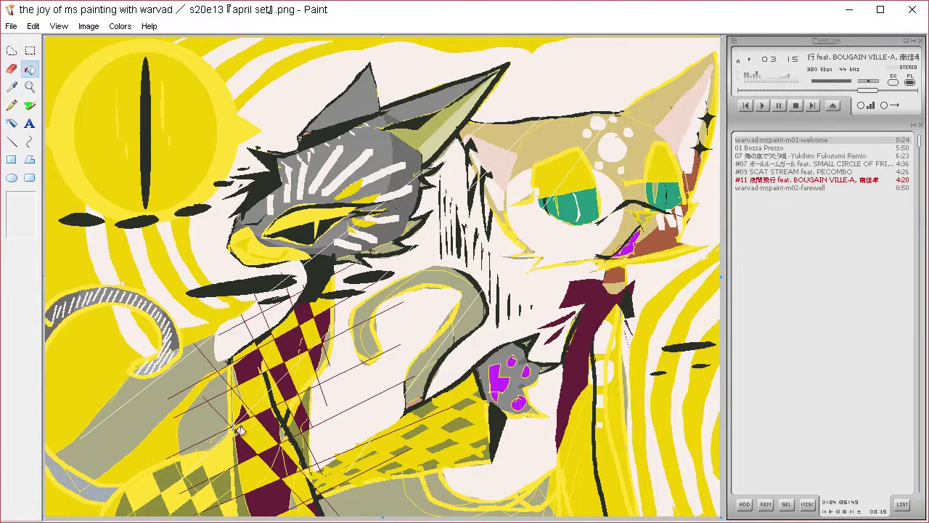
click(15, 87)
right_click(225, 455)
key(ctrl+a)
key(Delete)
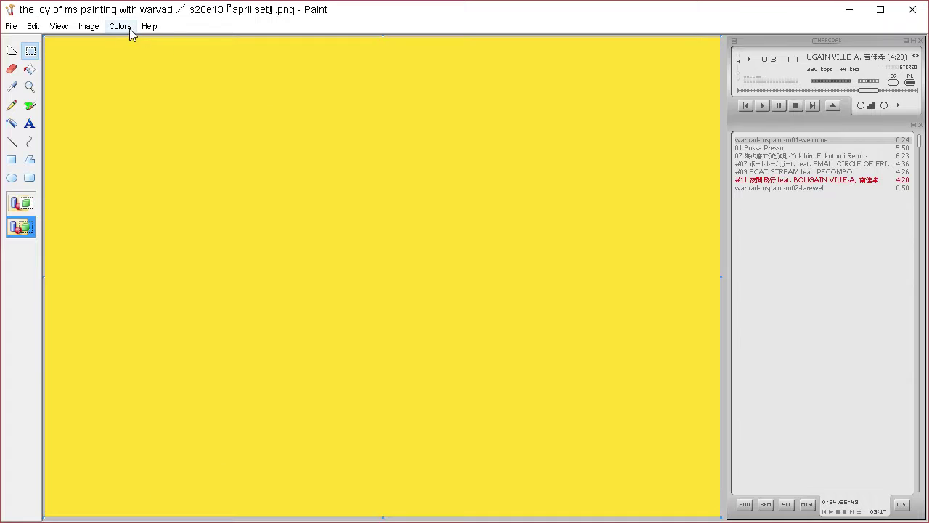
Mix a dark olive-brown (Red 79, Green 71, Blue 47), fill the canvas with it and paste the picture back over it.
click(129, 28)
click(137, 40)
click(506, 353)
drag(700, 225, 698, 271)
click(563, 279)
click(567, 269)
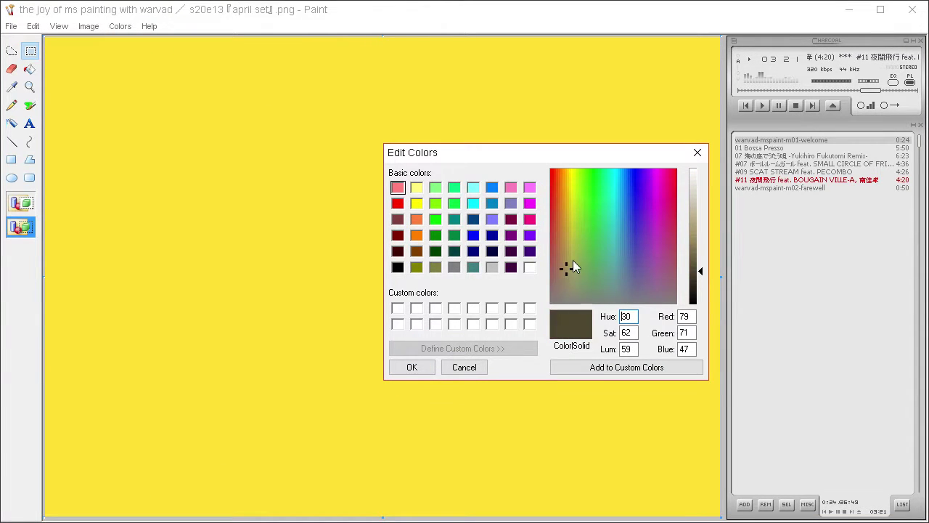
click(412, 368)
click(31, 69)
click(108, 125)
key(ctrl+v)
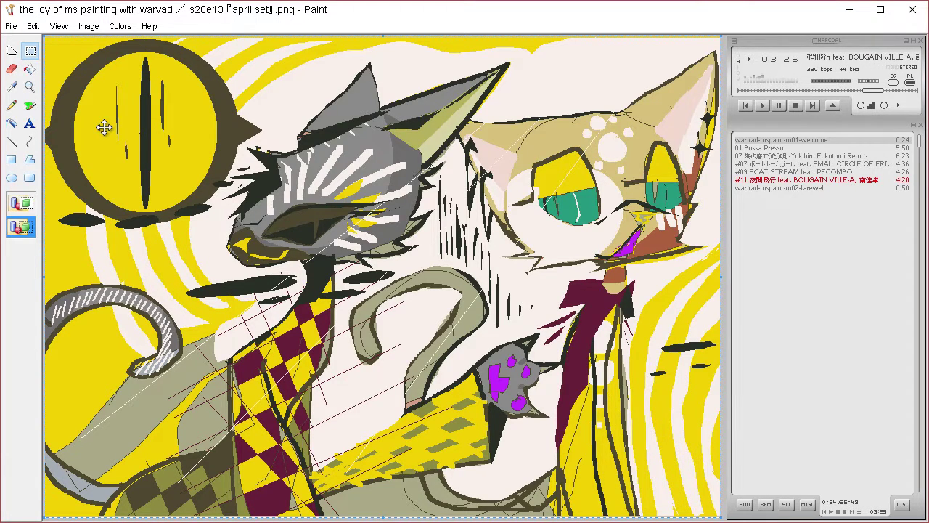
Fill the grey cat's dark muzzle and the dark area around its pupil with off-white.
click(29, 69)
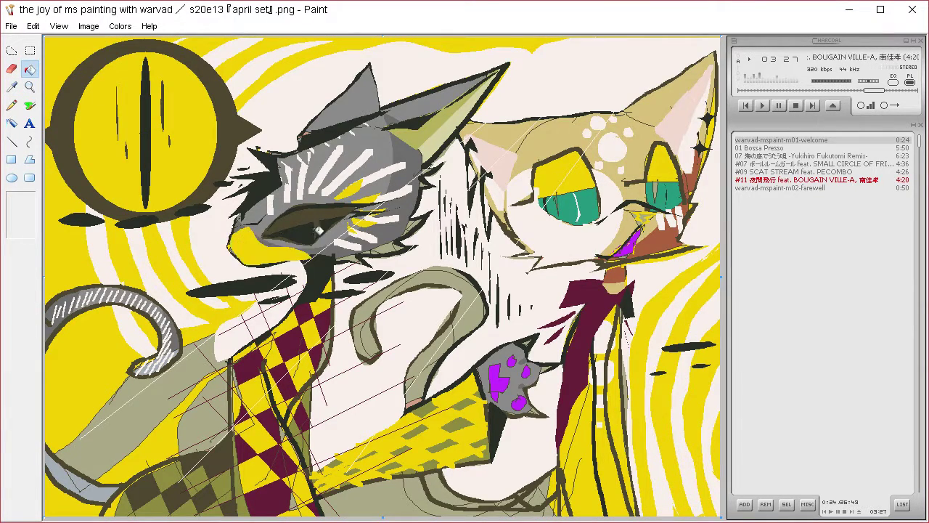
click(316, 232)
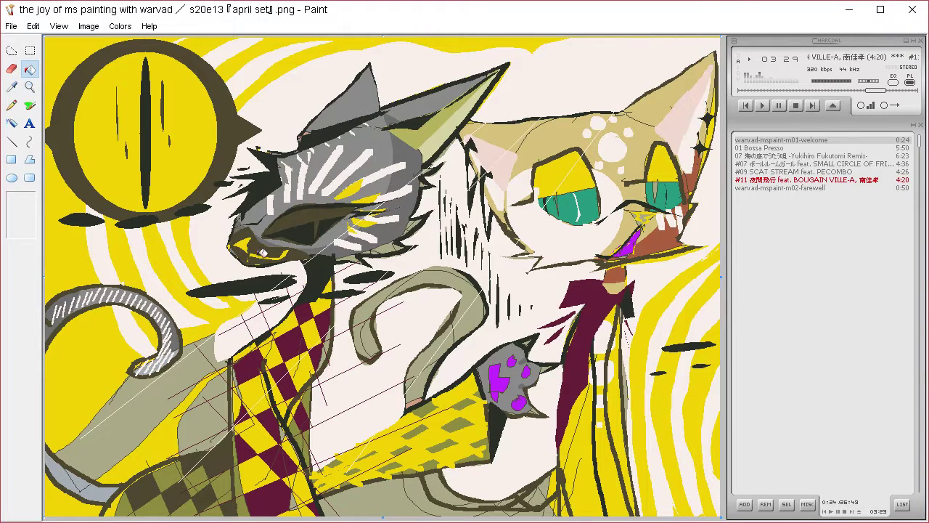
click(263, 253)
click(346, 210)
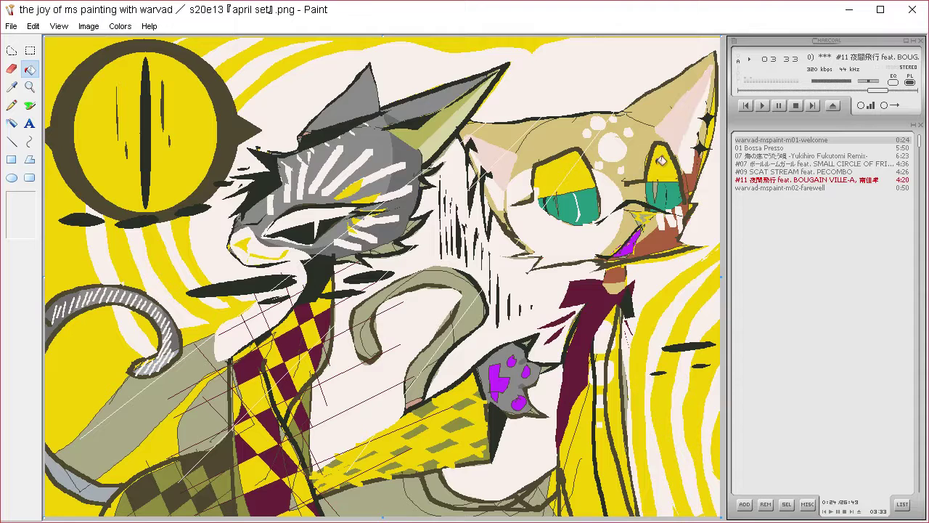
Try off-white fills on the yellow upper parts of the tan cat's eyes, and undo them.
click(660, 162)
click(556, 186)
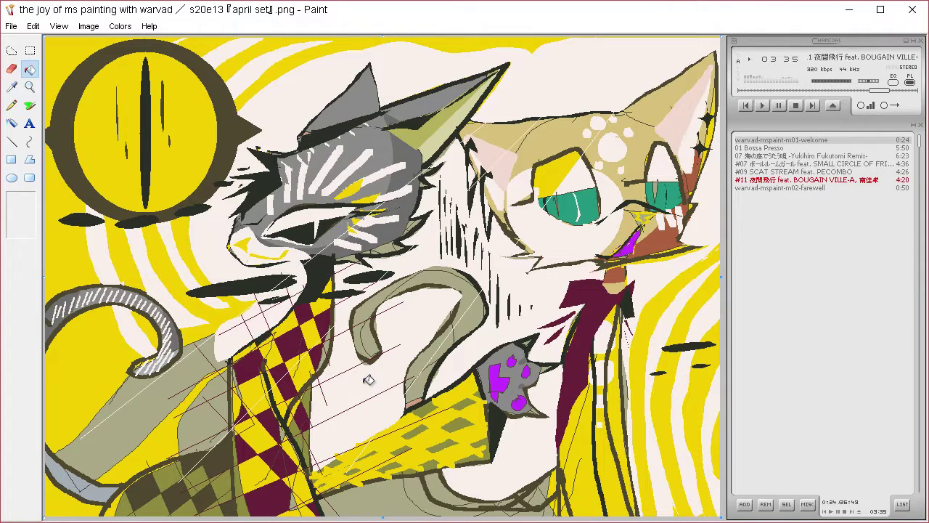
key(ctrl+z)
key(ctrl+z)
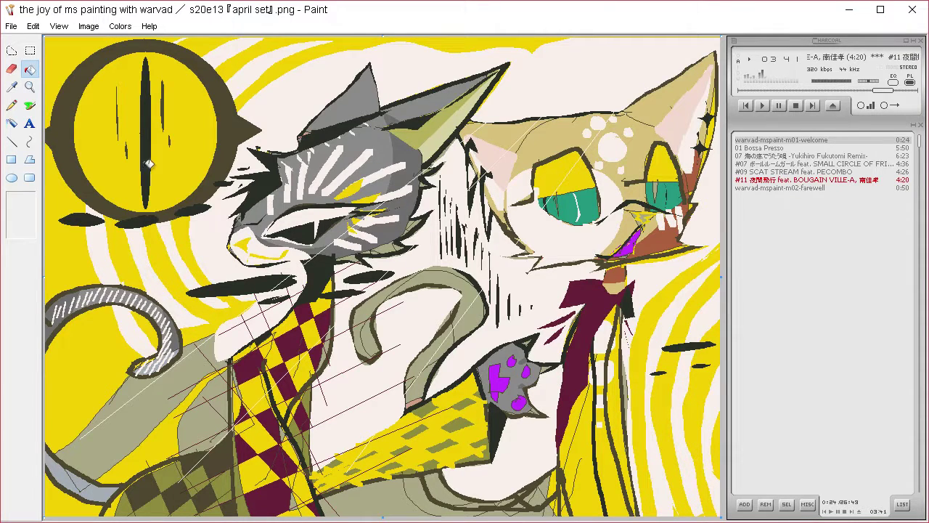
Cut small free-form flecks of the paw pads' purple into the tan cat's teal eye, and off-white ones below the grey cat's eye.
click(12, 87)
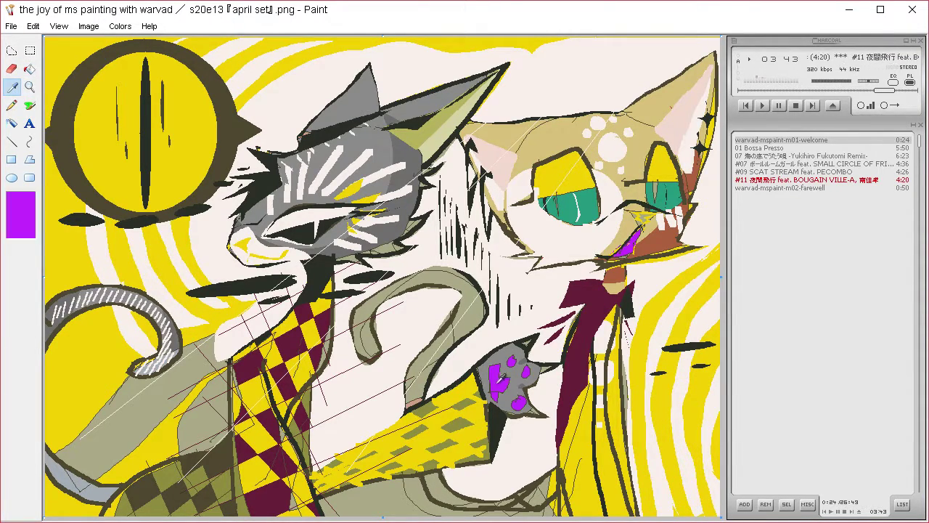
click(508, 371)
click(12, 51)
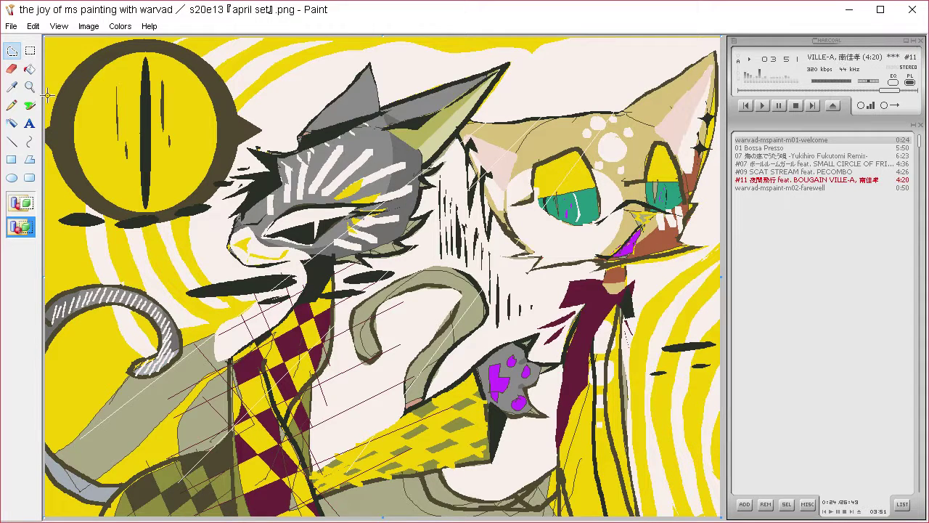
click(29, 69)
click(12, 50)
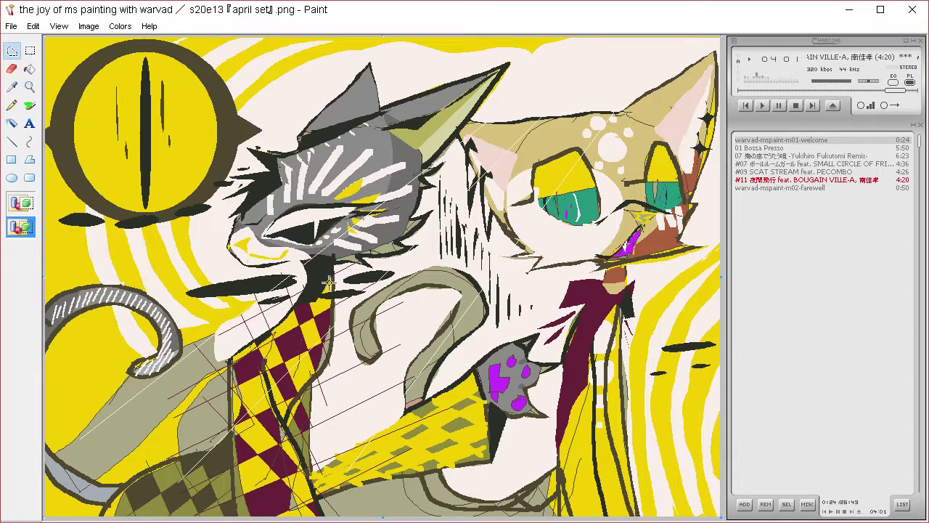
Sample the near-black of the ellipse below the large eye and try it as a fill for the off-white background behind the cats.
click(13, 87)
click(85, 217)
click(296, 108)
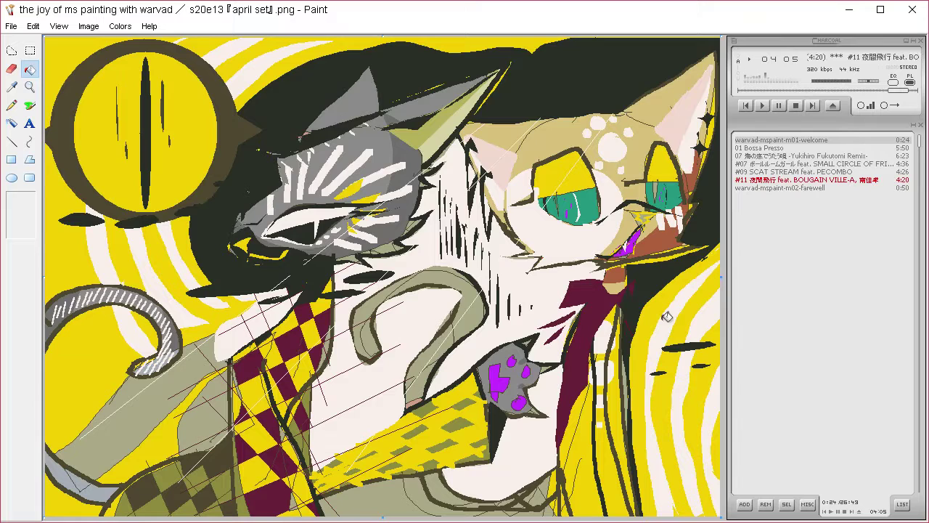
key(ctrl+z)
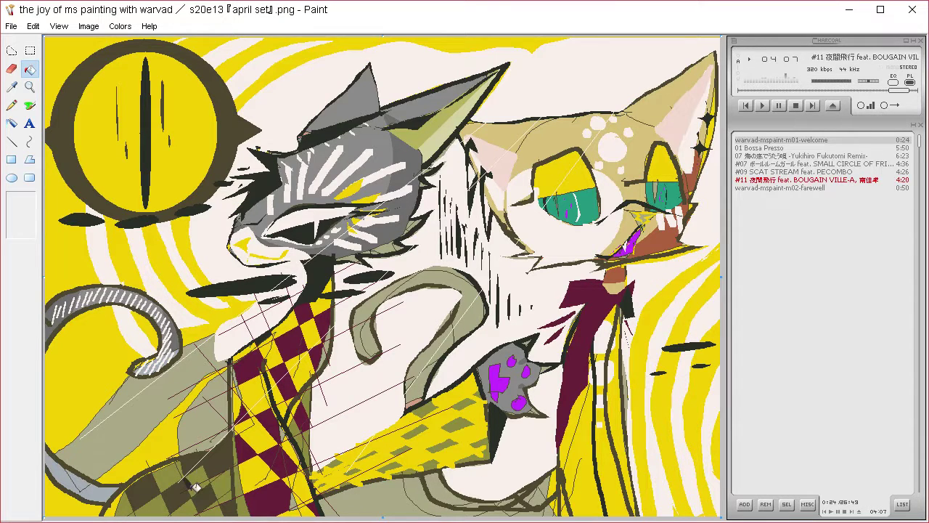
Fill the dark brown checks on the grey cat's lower clothing and yellow panels of the tan cat's coat with near-black.
click(149, 502)
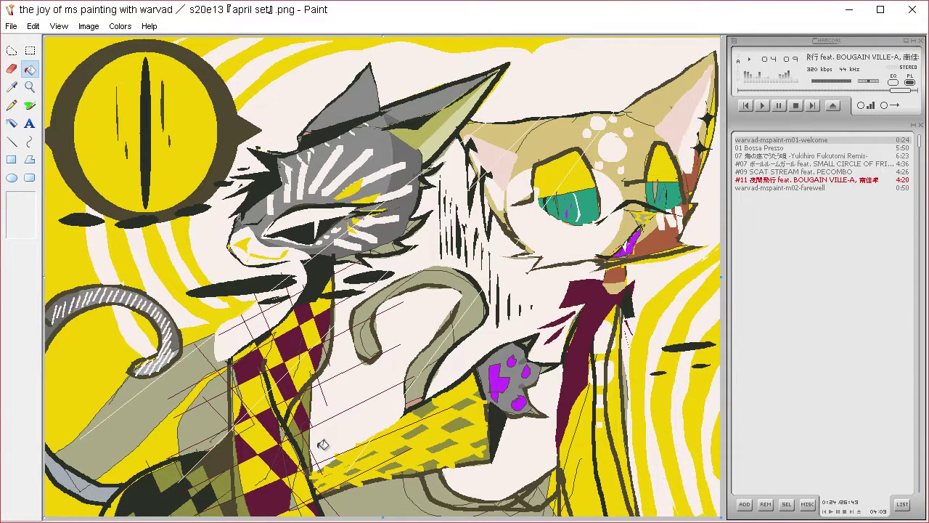
click(622, 401)
click(585, 427)
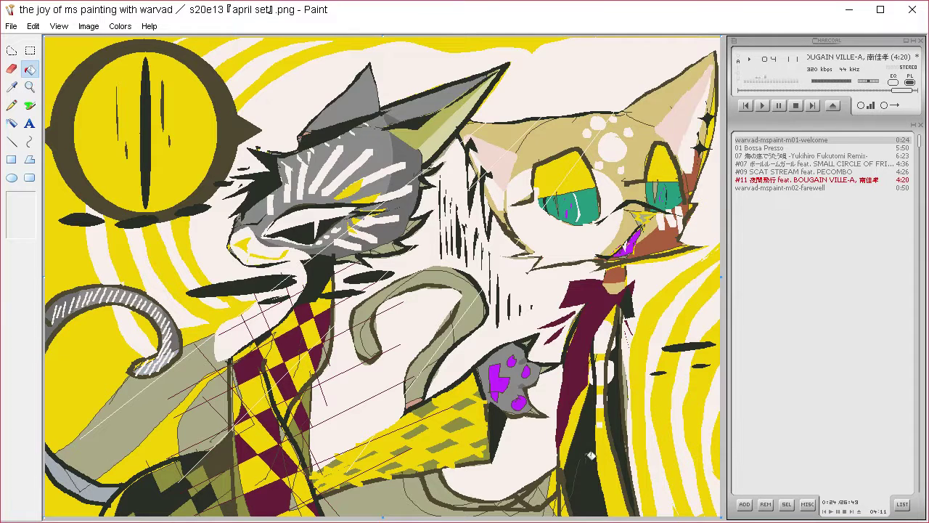
click(592, 414)
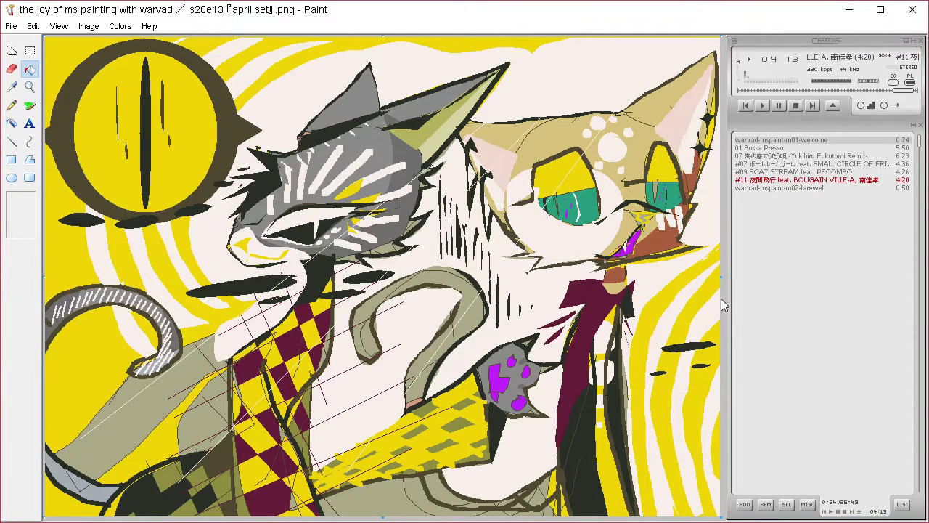
Try near-black on the terracotta patch at the tan cat's mouth, undo it, and fill the large eye's ring with near-black.
click(685, 237)
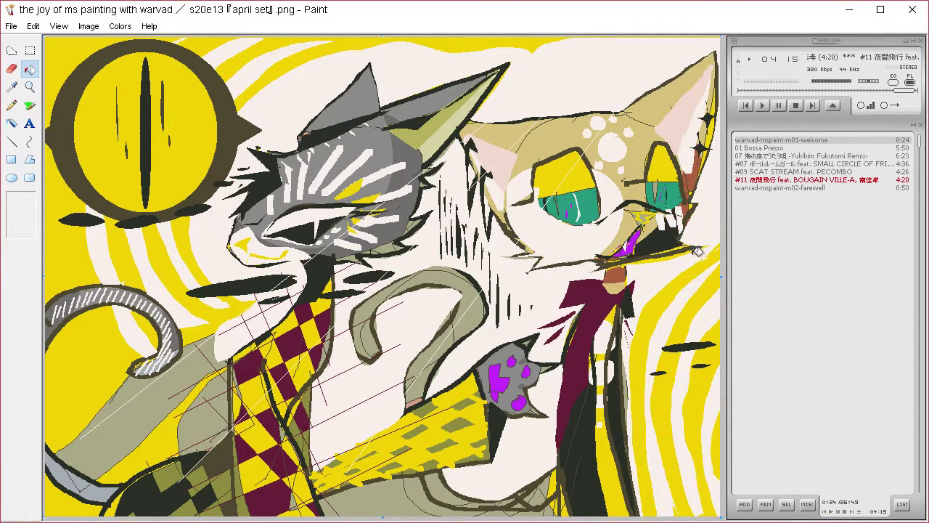
key(ctrl+z)
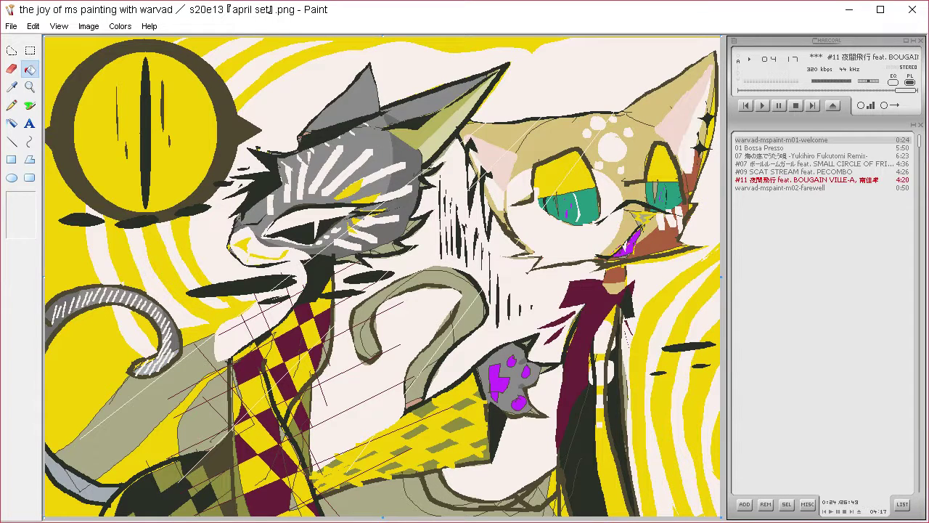
click(224, 144)
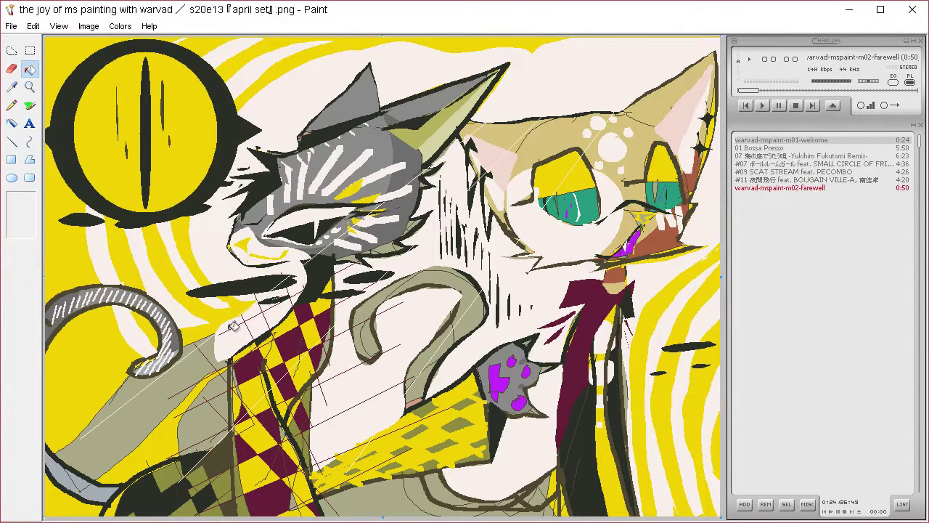
Sample the background's off-white and fill the large eye's yellow interior and the long dark ellipse below the grey cat's muzzle with it.
click(11, 86)
click(242, 78)
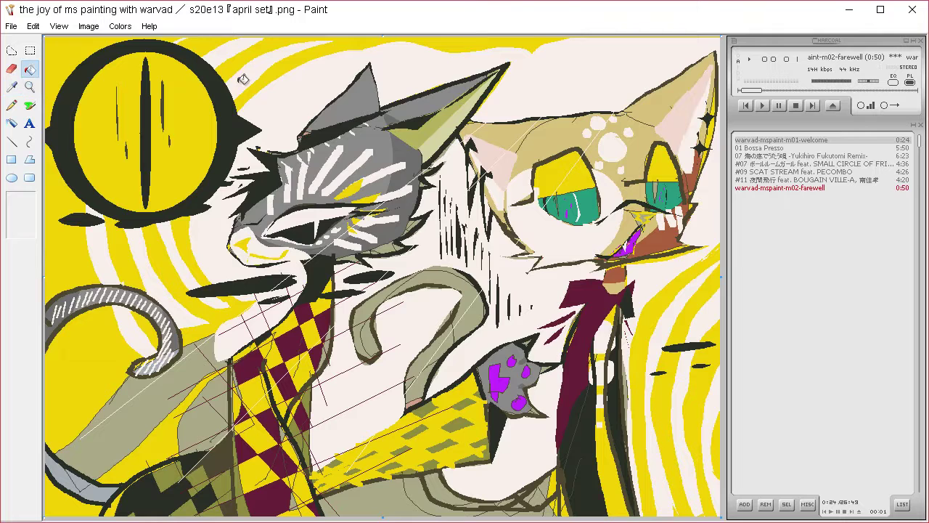
click(202, 103)
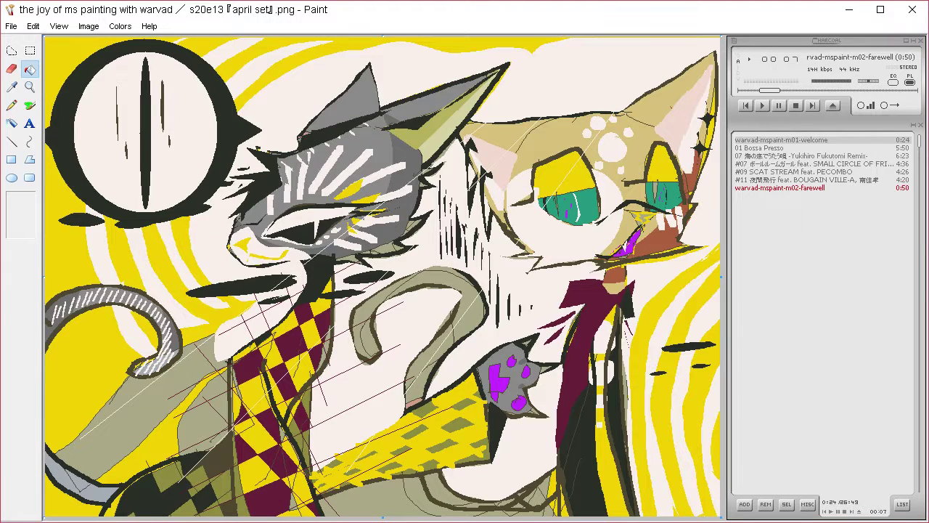
click(280, 286)
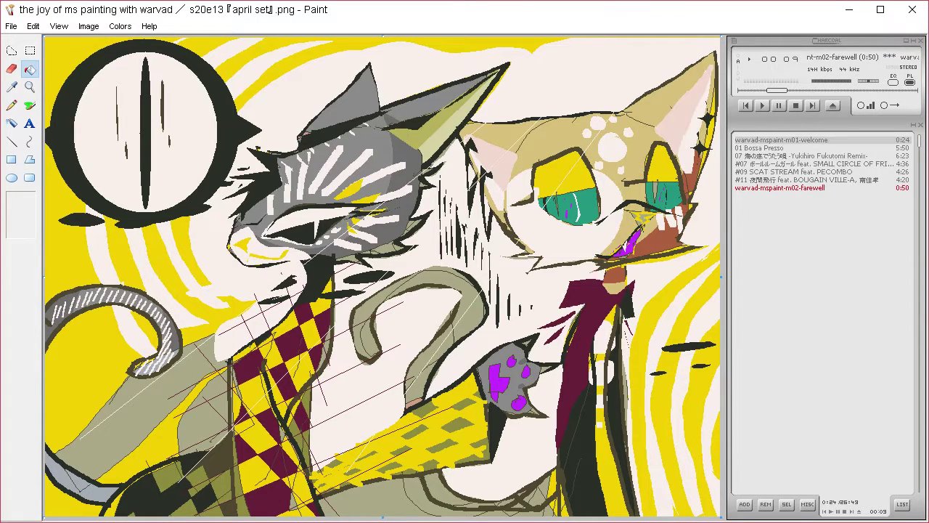